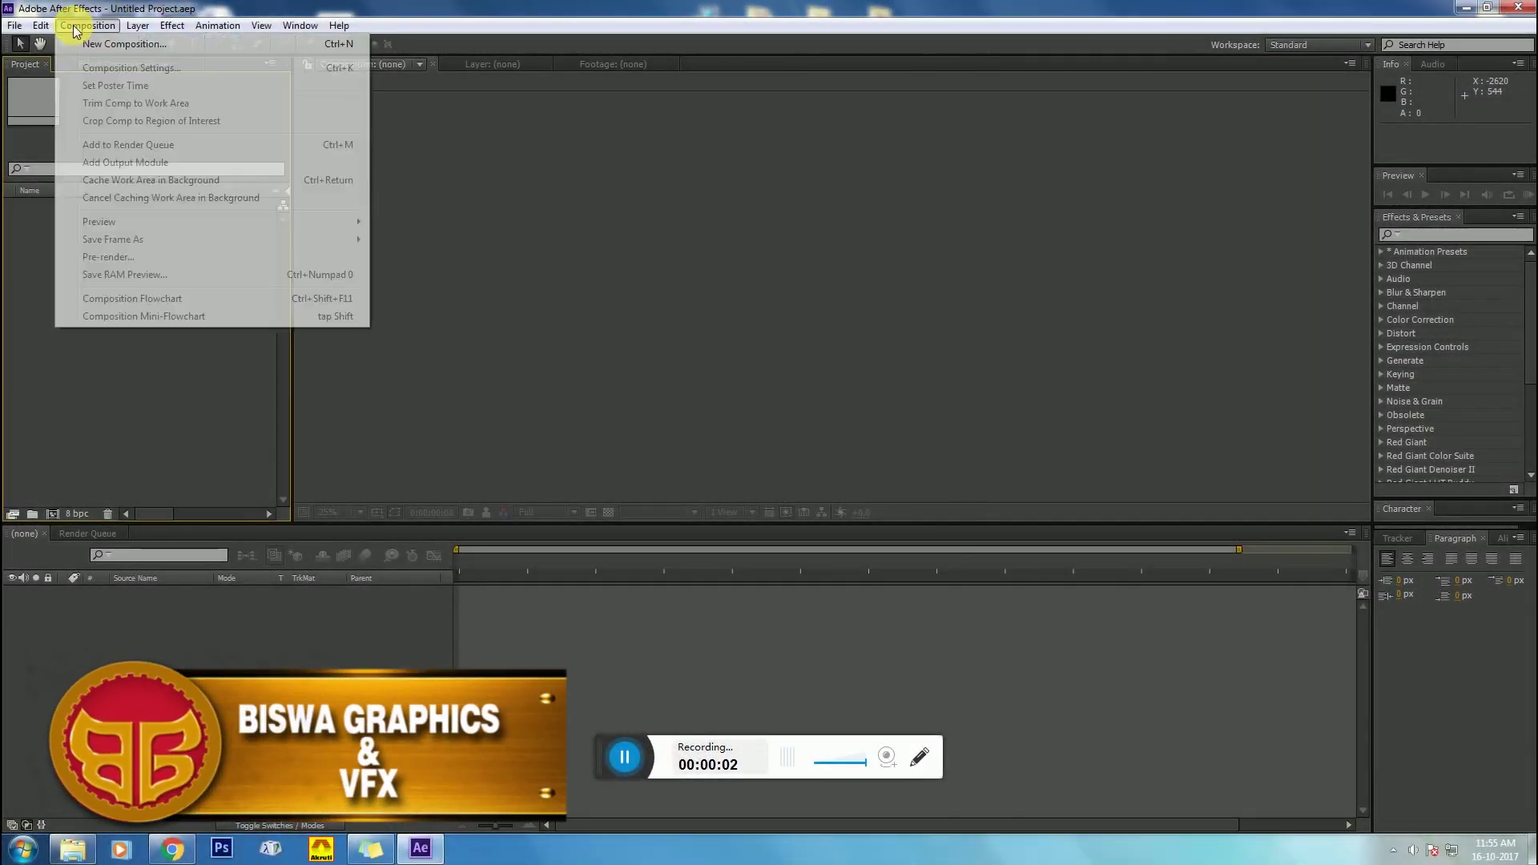
# Step: Create a 1920 x 1080 composition at 25 frames per second with a duration of 0:00:10:00
pyautogui.click(92, 40)
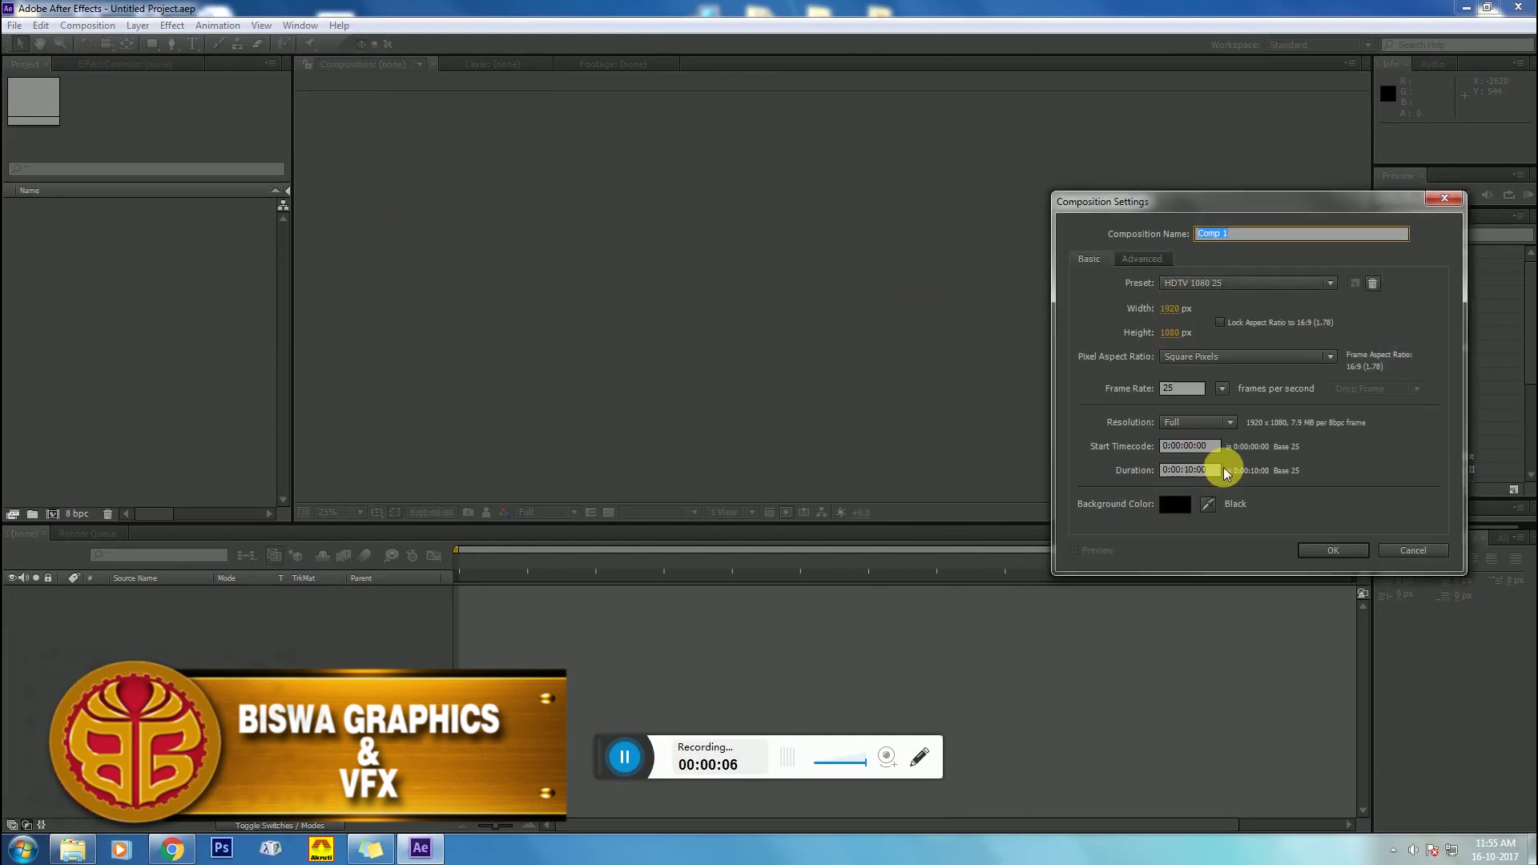
pyautogui.click(1327, 551)
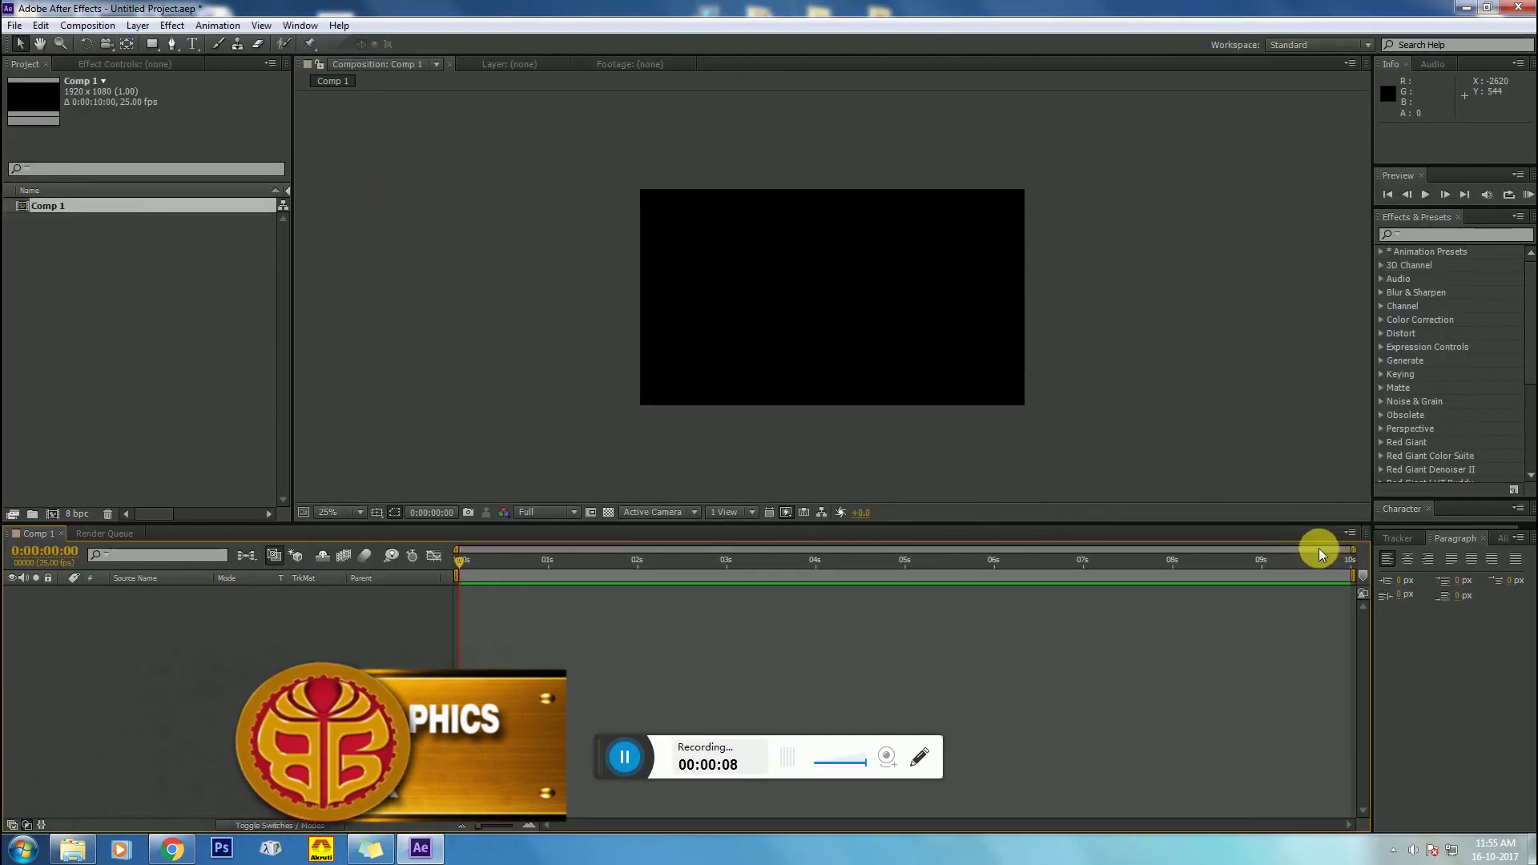
pyautogui.press('.')
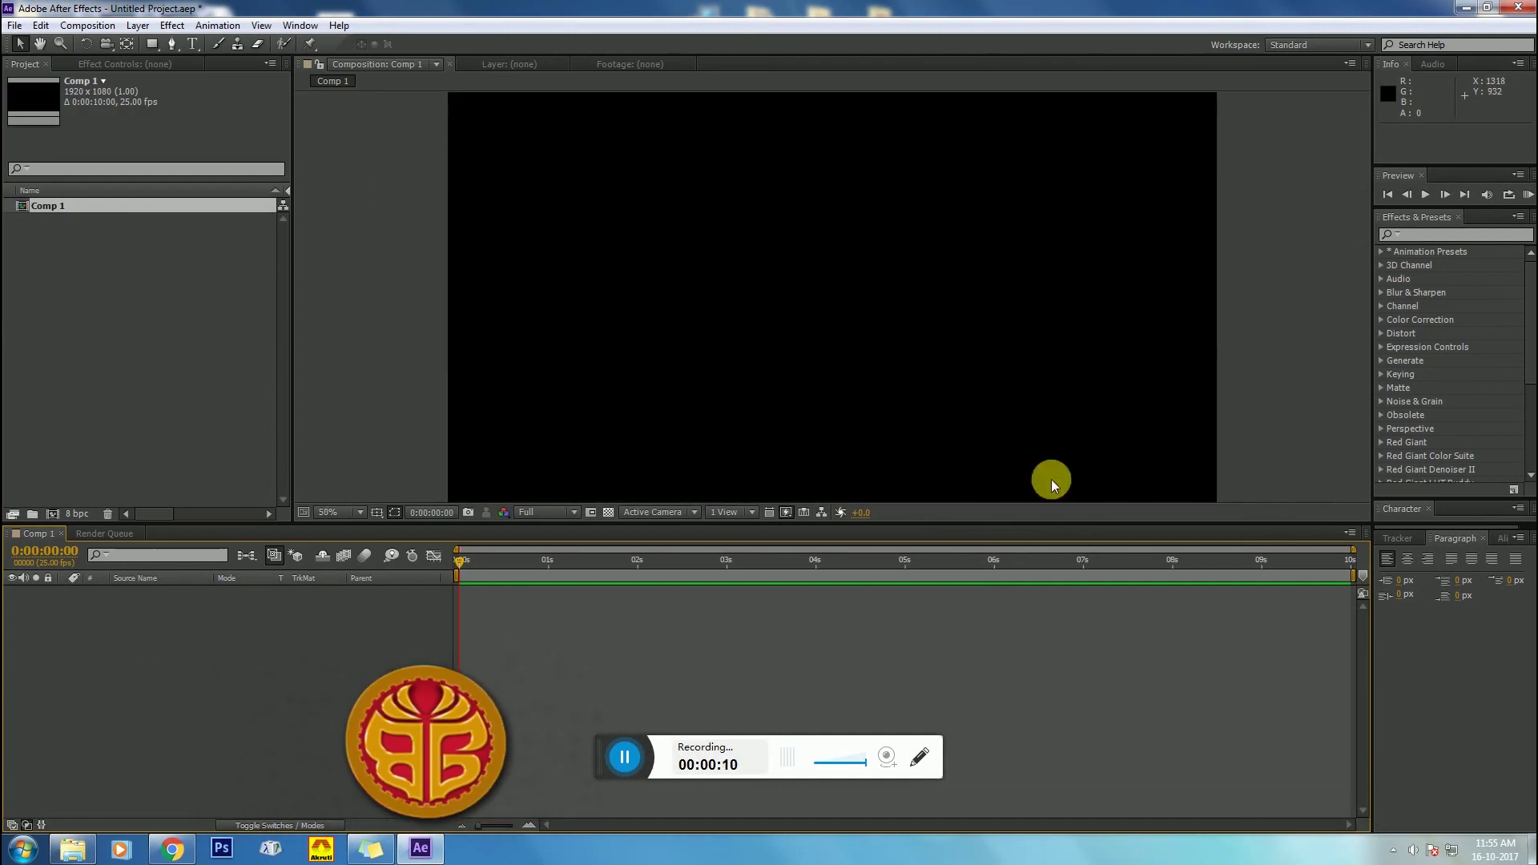
# Step: Import the grey wall texture 67651-4684353.jpg from the walls folder in BG stock footages and add it to the composition as a layer
pyautogui.click(1464, 7)
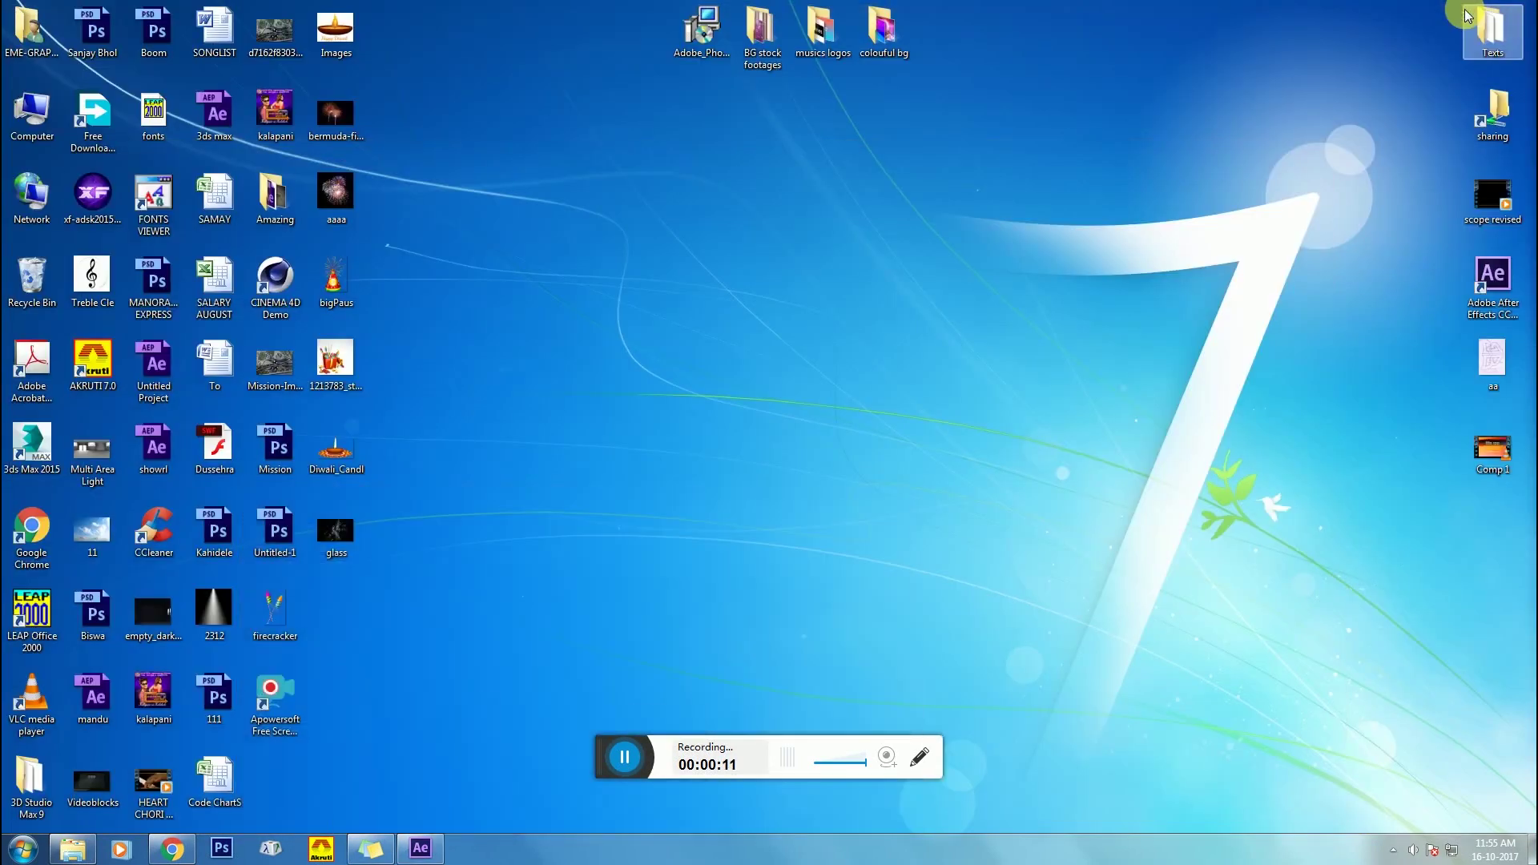
pyautogui.doubleClick(768, 36)
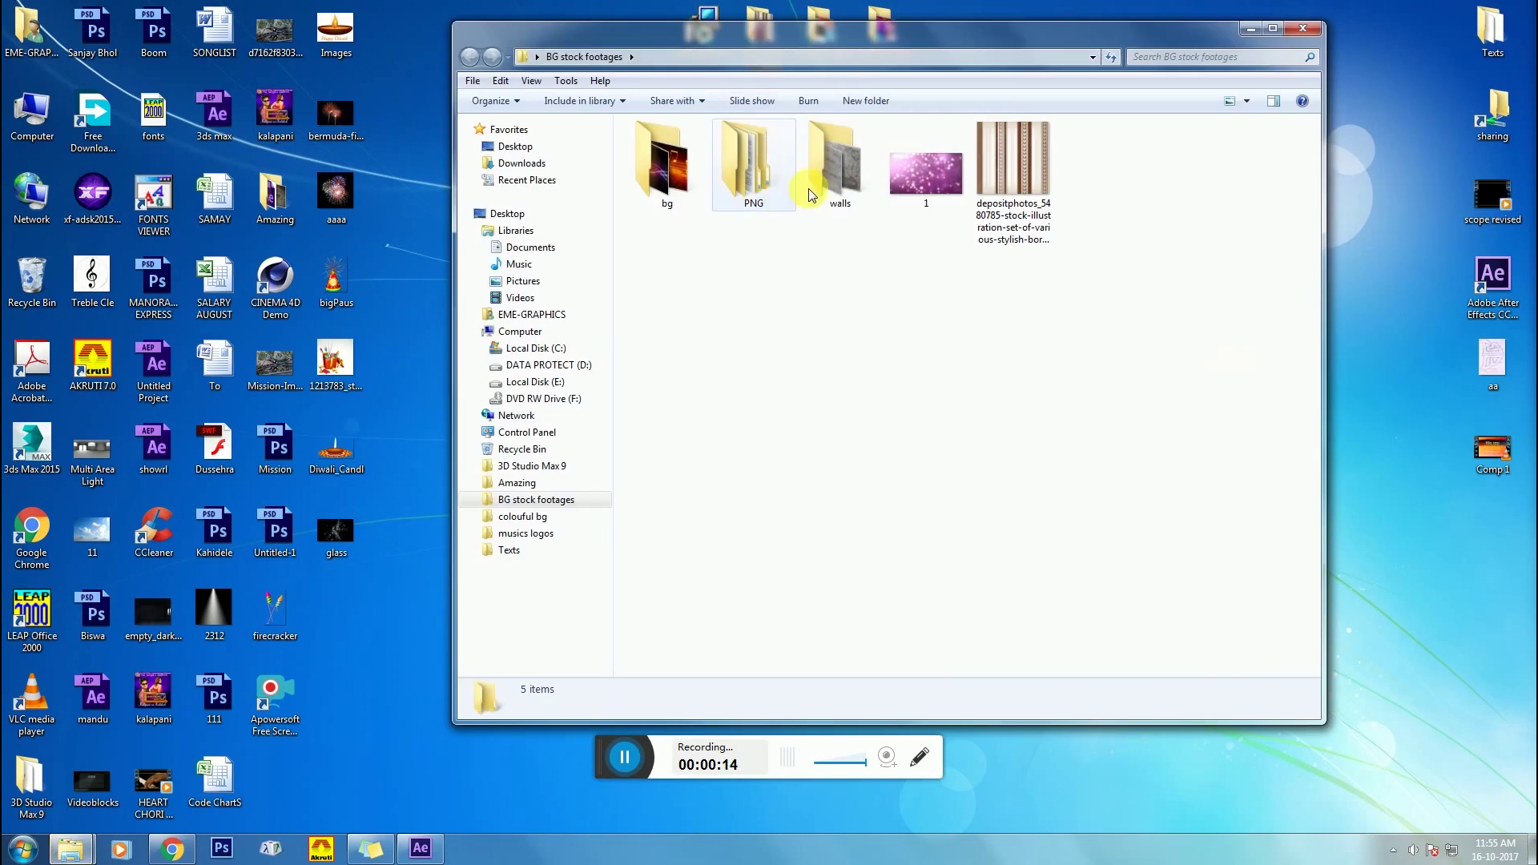
pyautogui.doubleClick(835, 170)
pyautogui.click(748, 171)
pyautogui.moveTo(748, 171); pyautogui.dragTo(150, 434)
pyautogui.moveTo(60, 208); pyautogui.dragTo(86, 609)
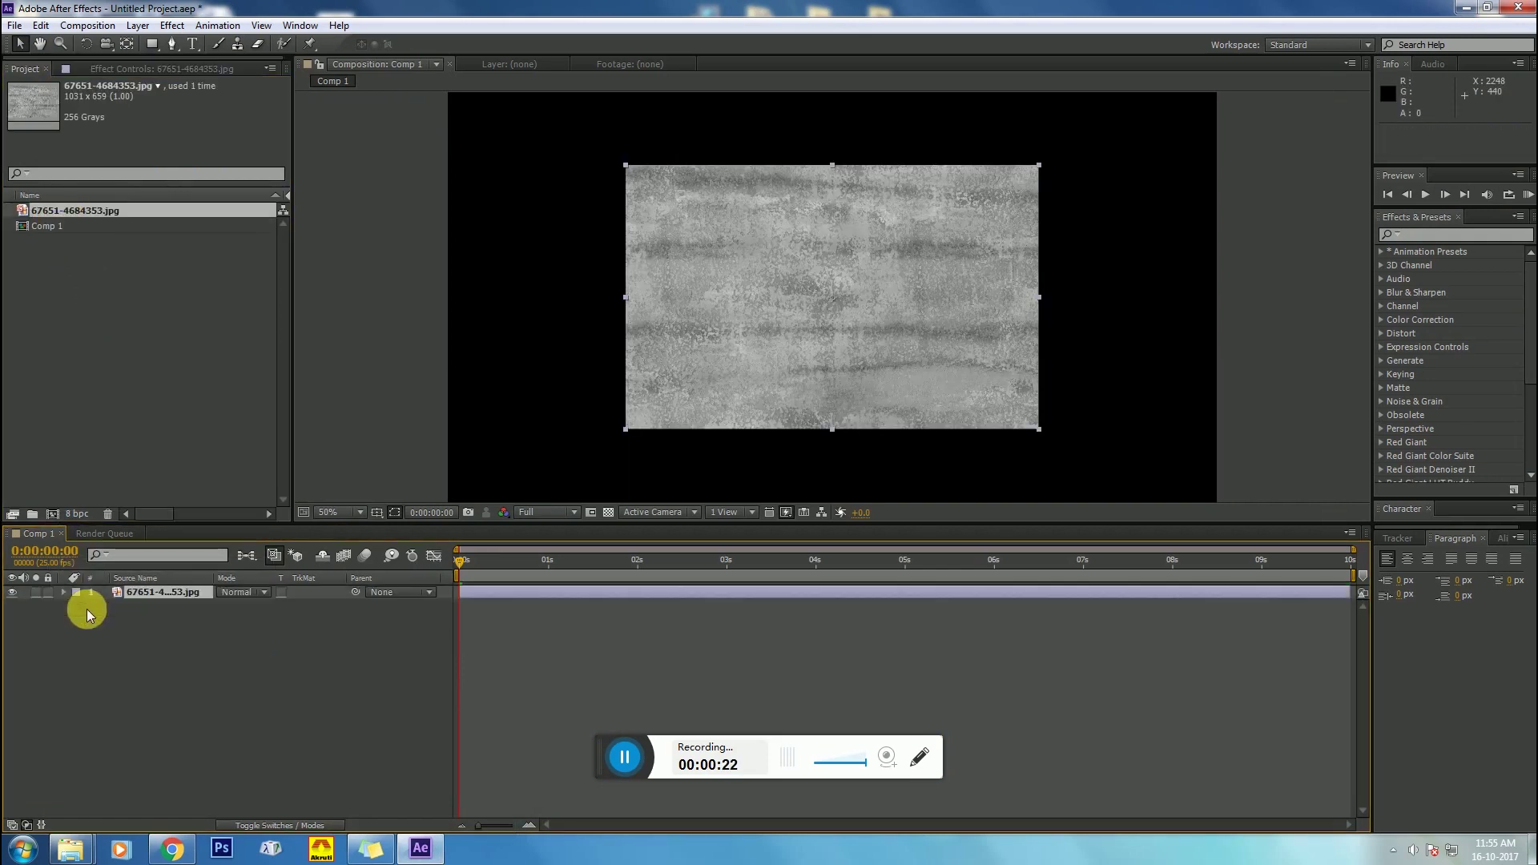
# Step: Scale the wall texture layer to about 186.2, 163.9% so that it fills the frame
pyautogui.scroll(-4, 974, 381)
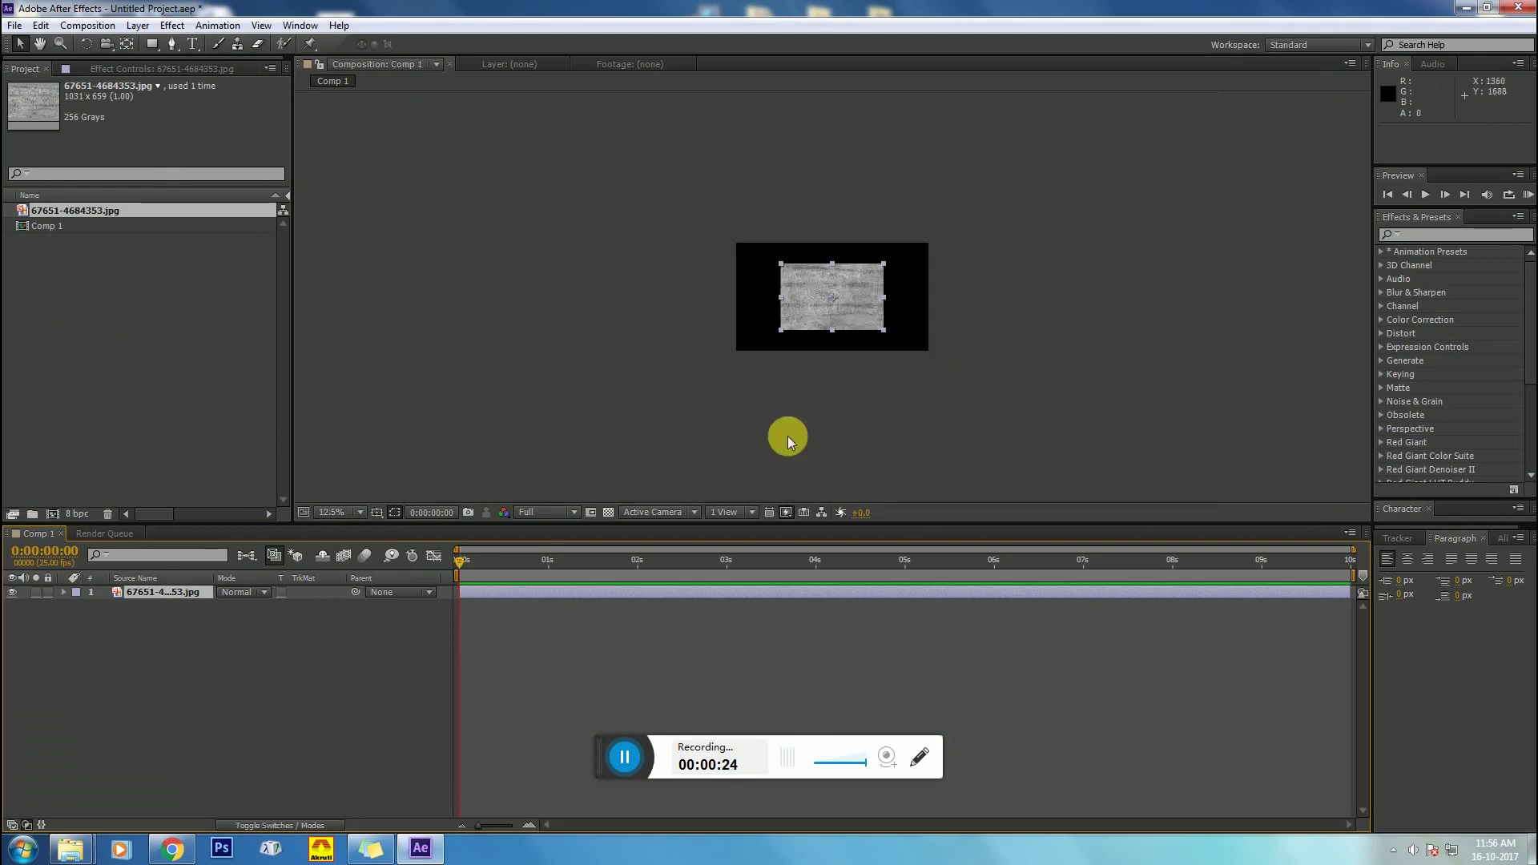
pyautogui.click(64, 592)
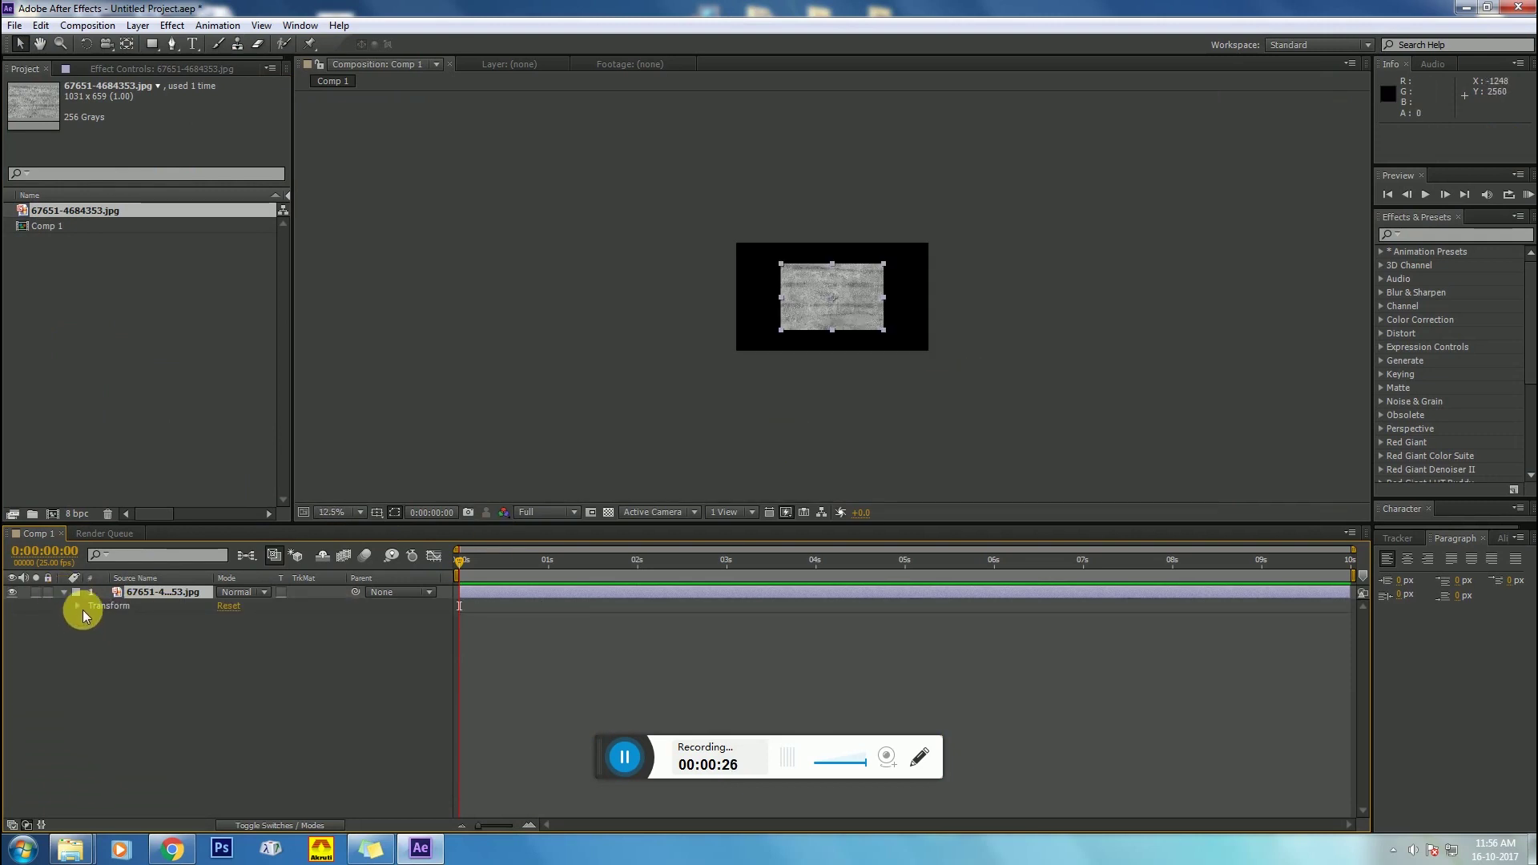
pyautogui.click(78, 607)
pyautogui.moveTo(251, 646); pyautogui.dragTo(350, 657)
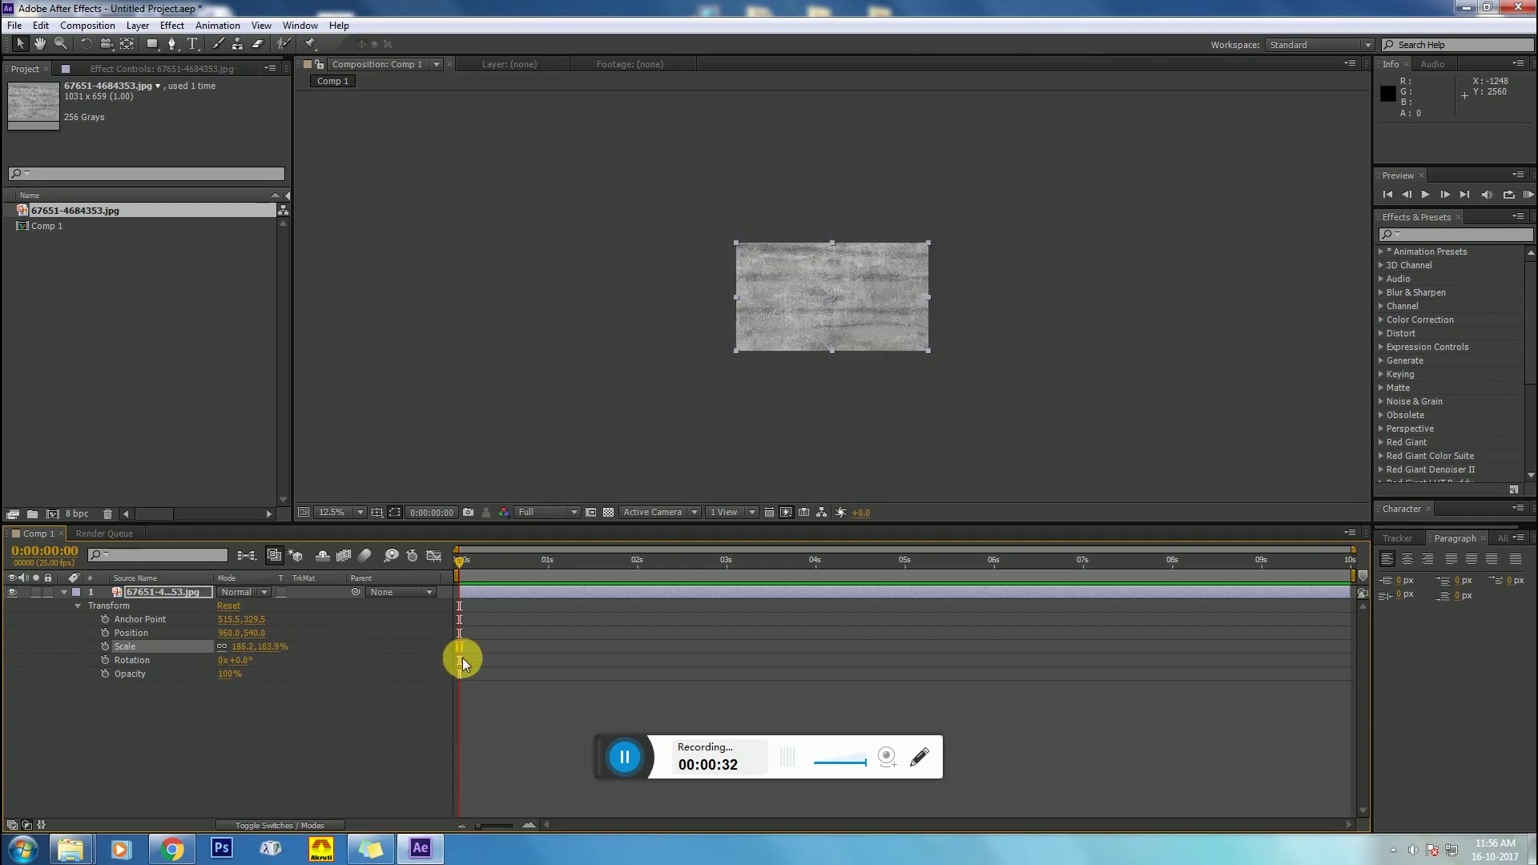
pyautogui.click(525, 633)
pyautogui.press('.')
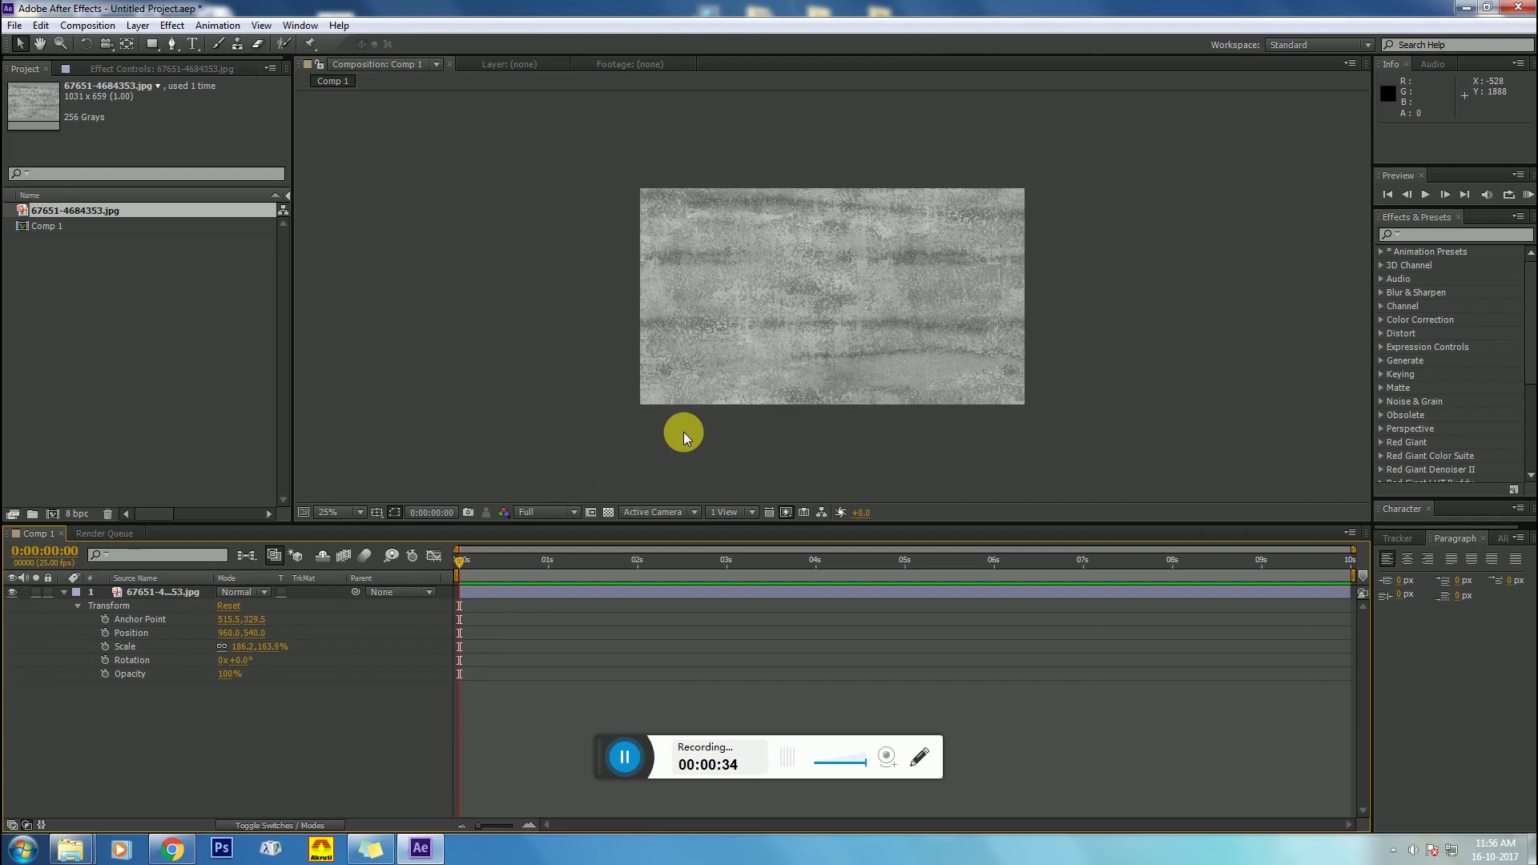
pyautogui.click(750, 359)
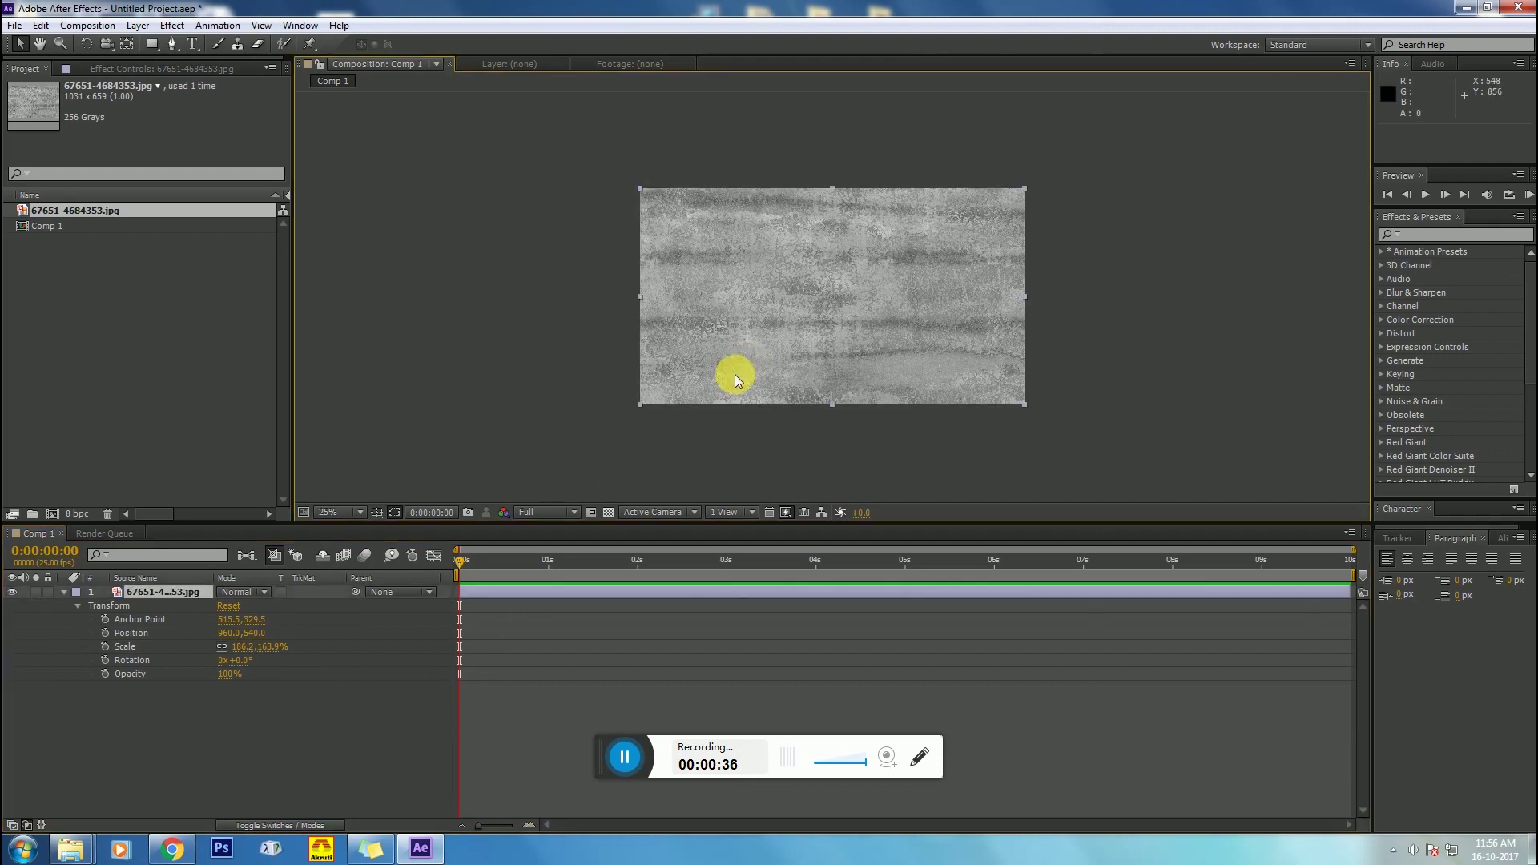
pyautogui.click(362, 691)
pyautogui.click(64, 592)
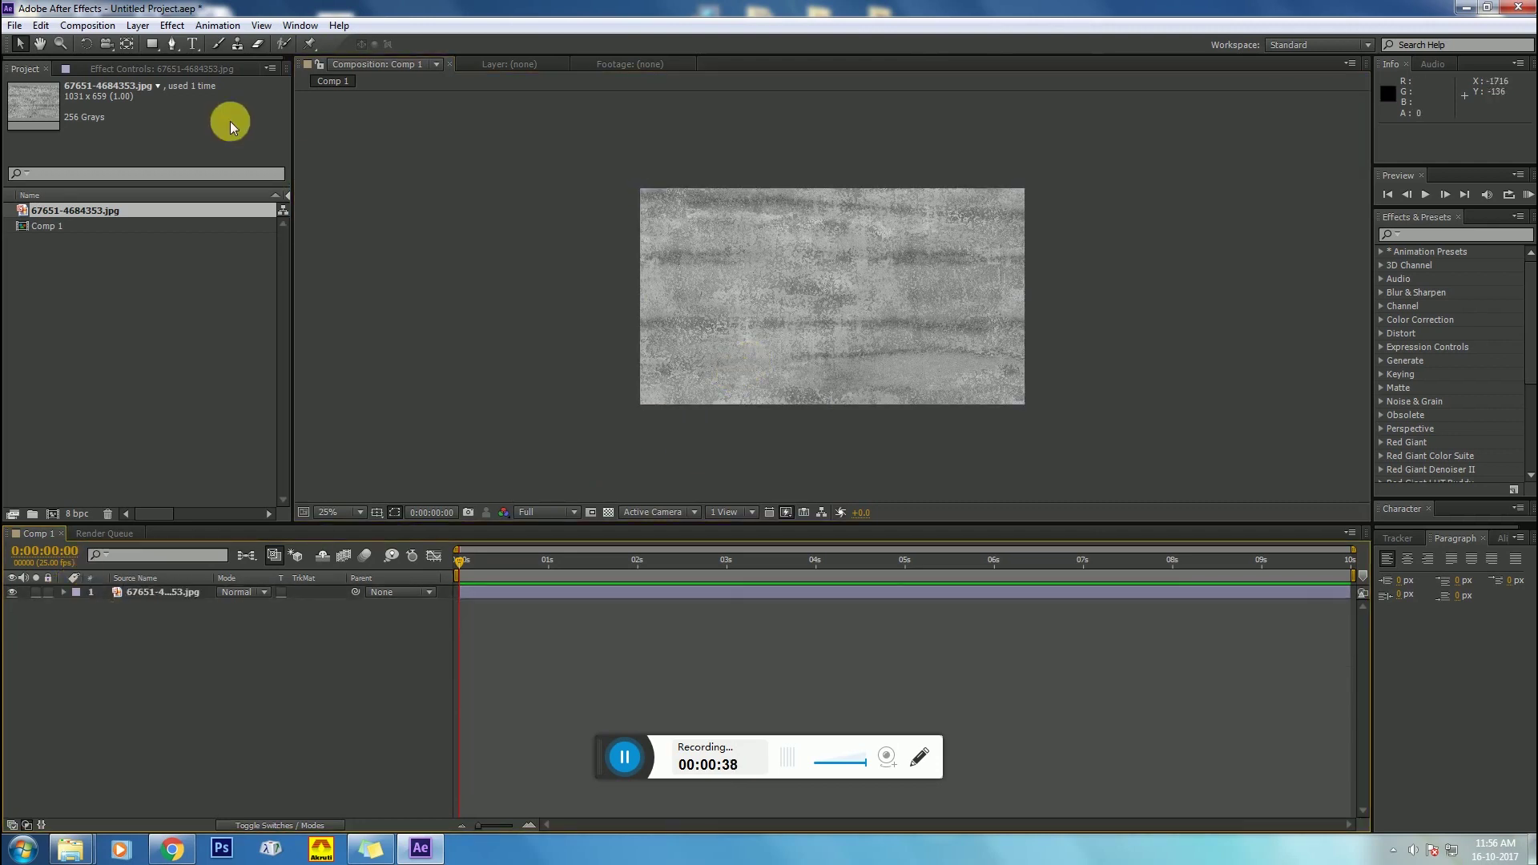
# Step: Add the text BISWA over the wall texture and enlarge its font size to 172 px
pyautogui.click(193, 43)
pyautogui.click(733, 287)
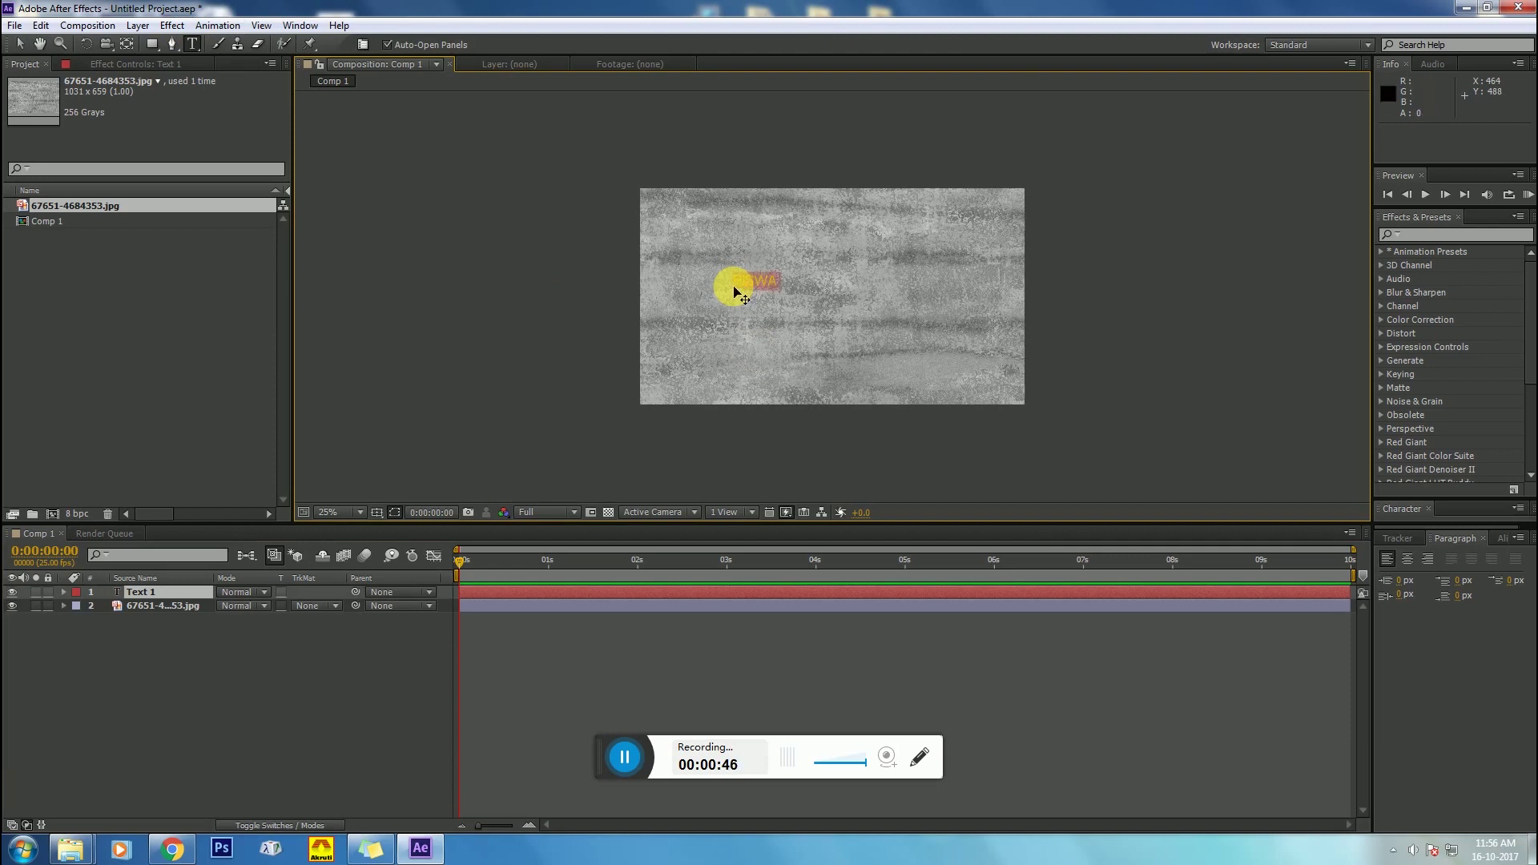
pyautogui.hotkey('ctrl', 'shift', '.')
pyautogui.hotkey('ctrl', 'shift', '.')
pyautogui.hotkey('ctrl', 'shift', '.')
pyautogui.hotkey('ctrl', 'shift', '.')
pyautogui.hotkey('ctrl', 'shift', '.')
pyautogui.hotkey('ctrl', 'shift', '.')
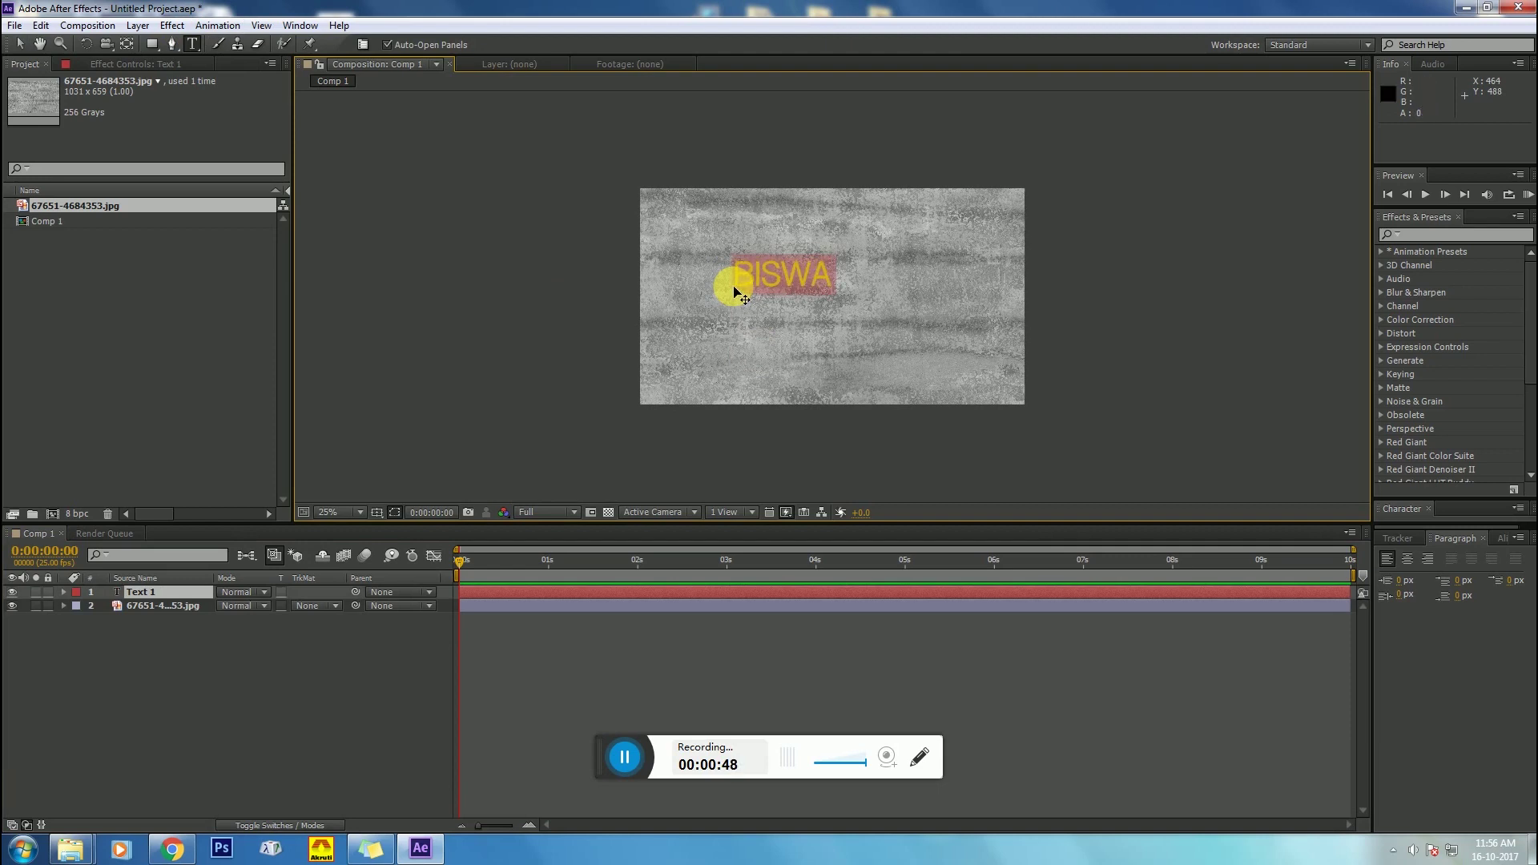
pyautogui.click(20, 43)
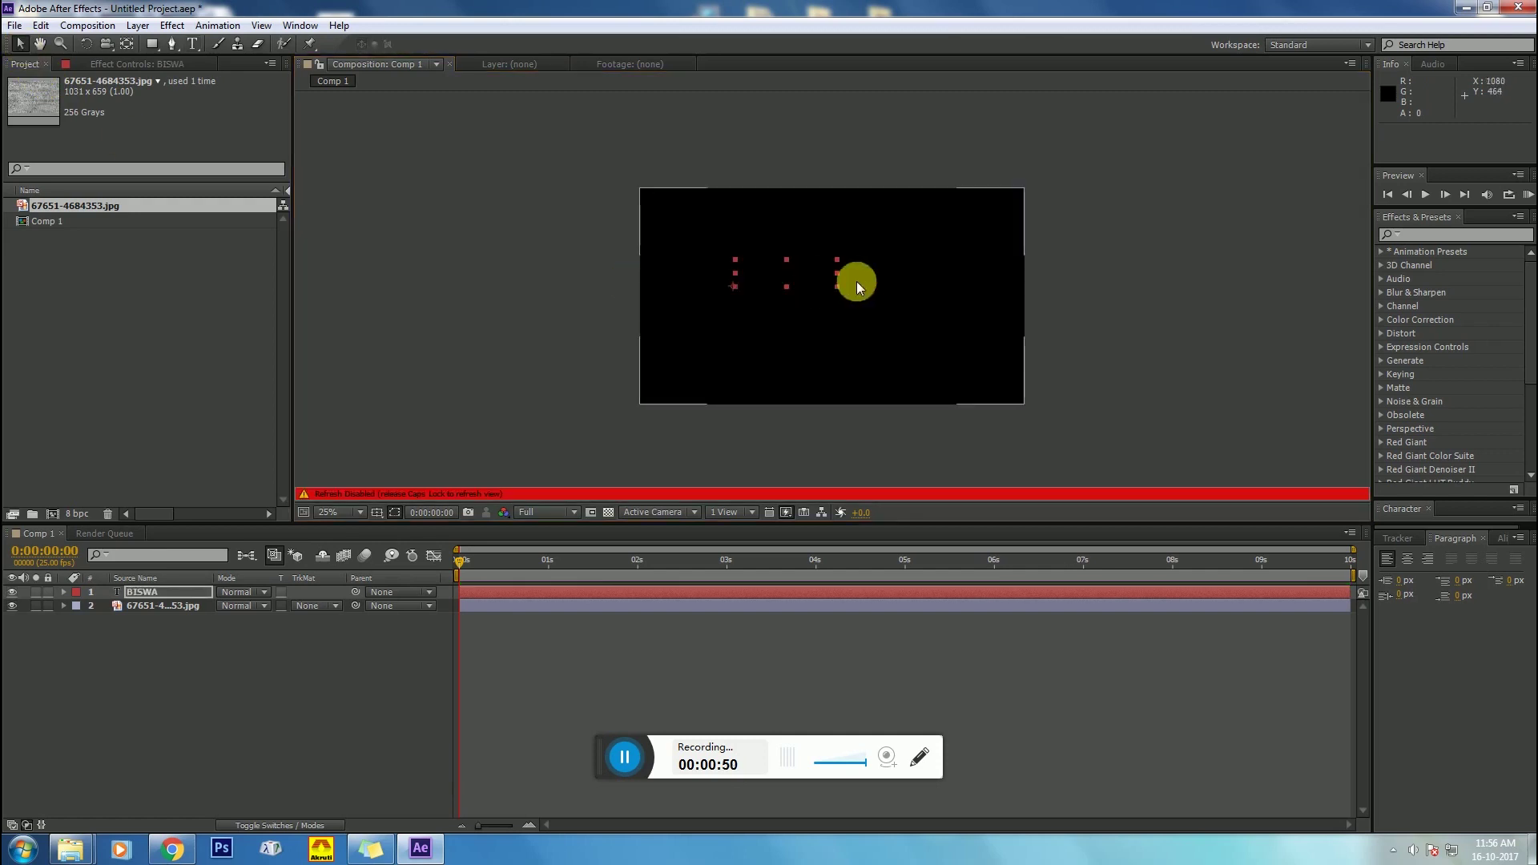
# Step: Scale the BISWA text layer to 156% and place it near the frame's centre, at position 520, 632
pyautogui.moveTo(807, 288); pyautogui.dragTo(852, 305)
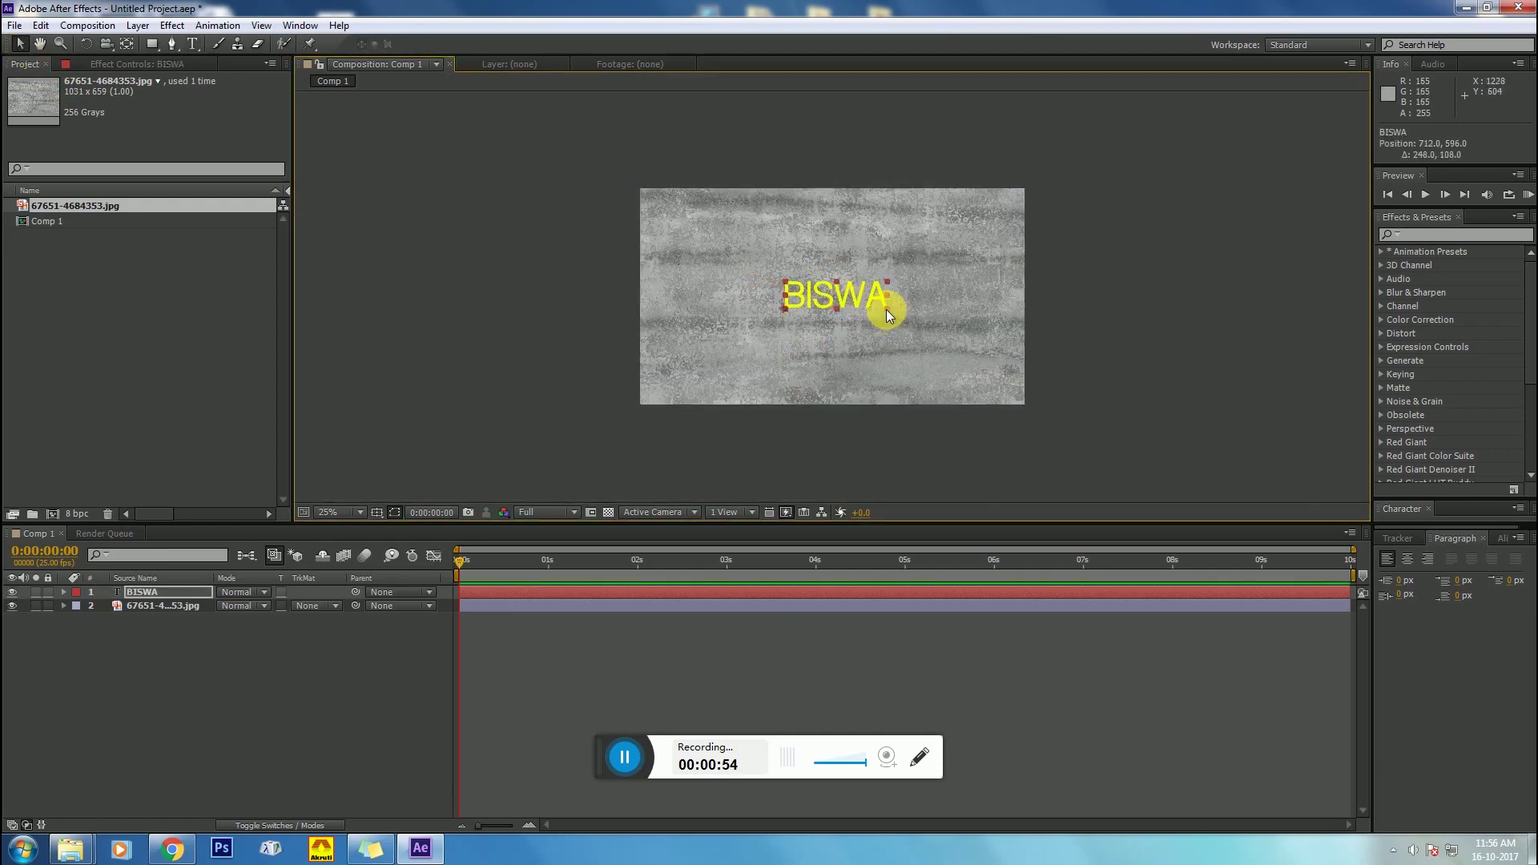
pyautogui.click(167, 592)
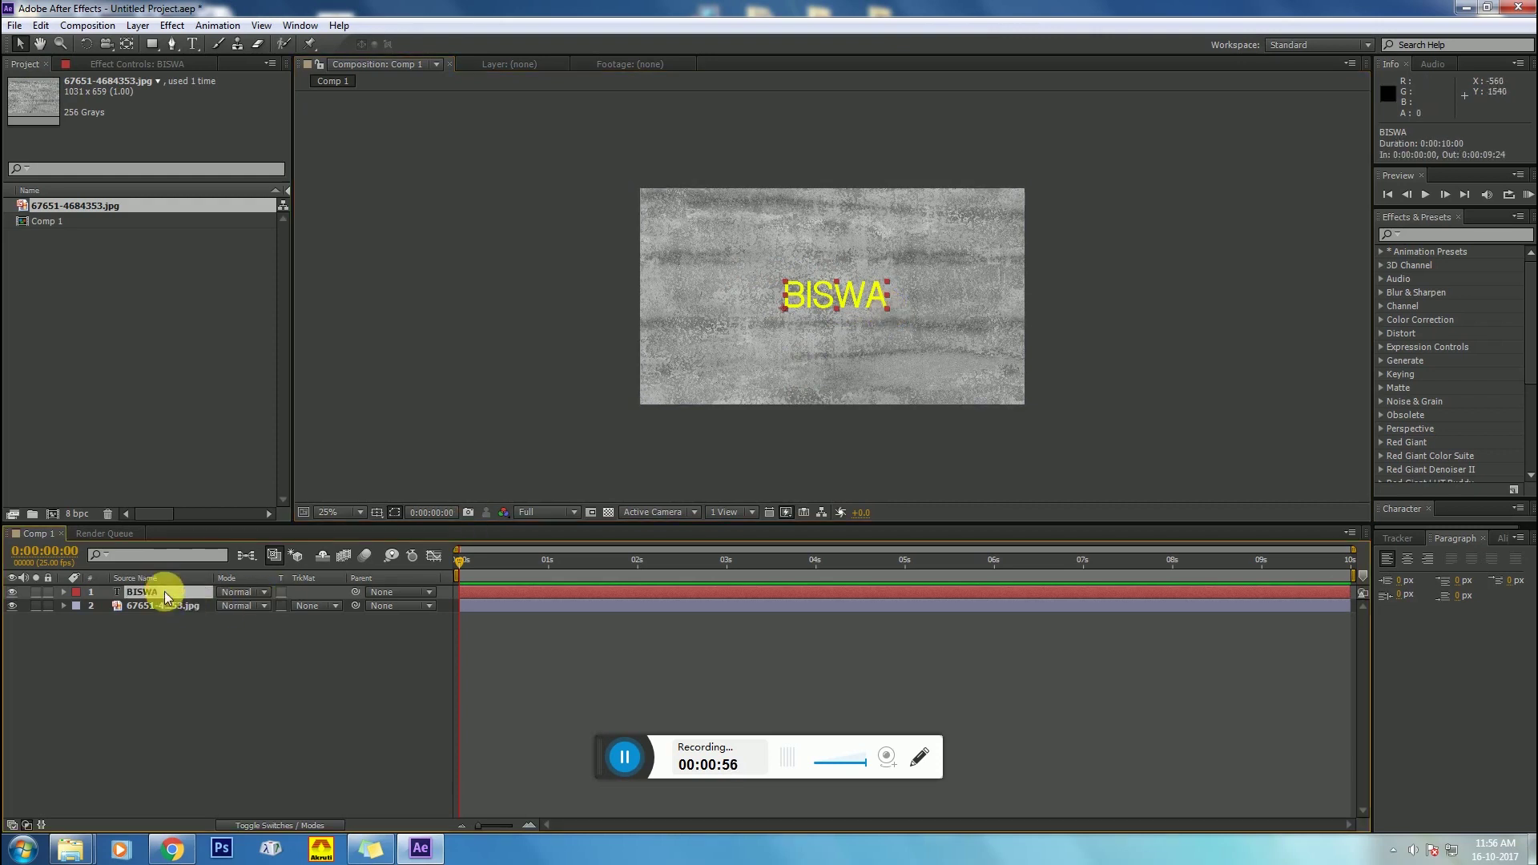
pyautogui.press('s')
pyautogui.moveTo(257, 605); pyautogui.dragTo(315, 607)
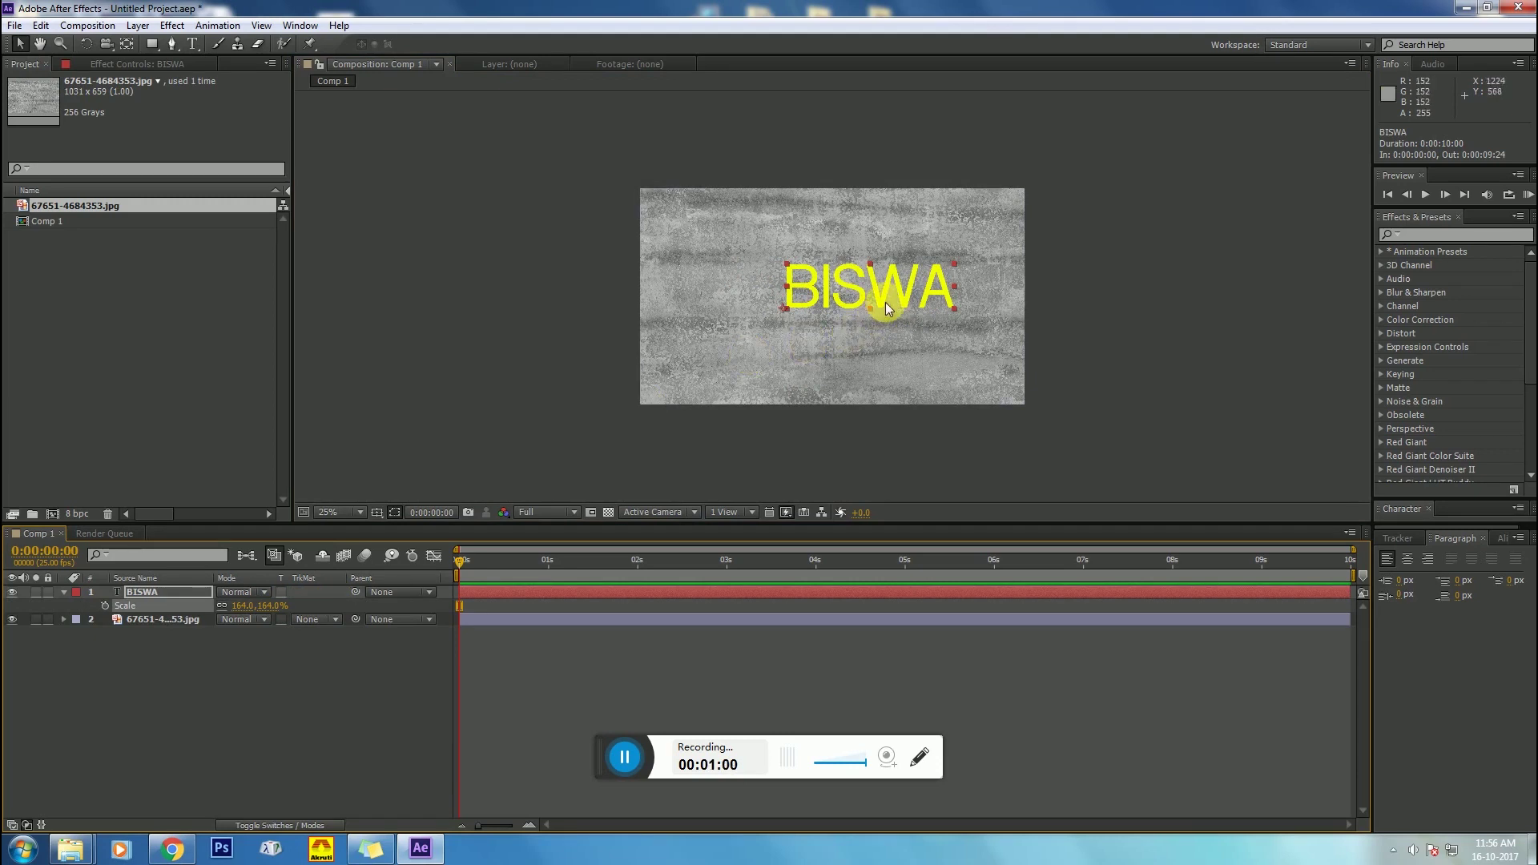
pyautogui.moveTo(885, 301); pyautogui.dragTo(847, 309)
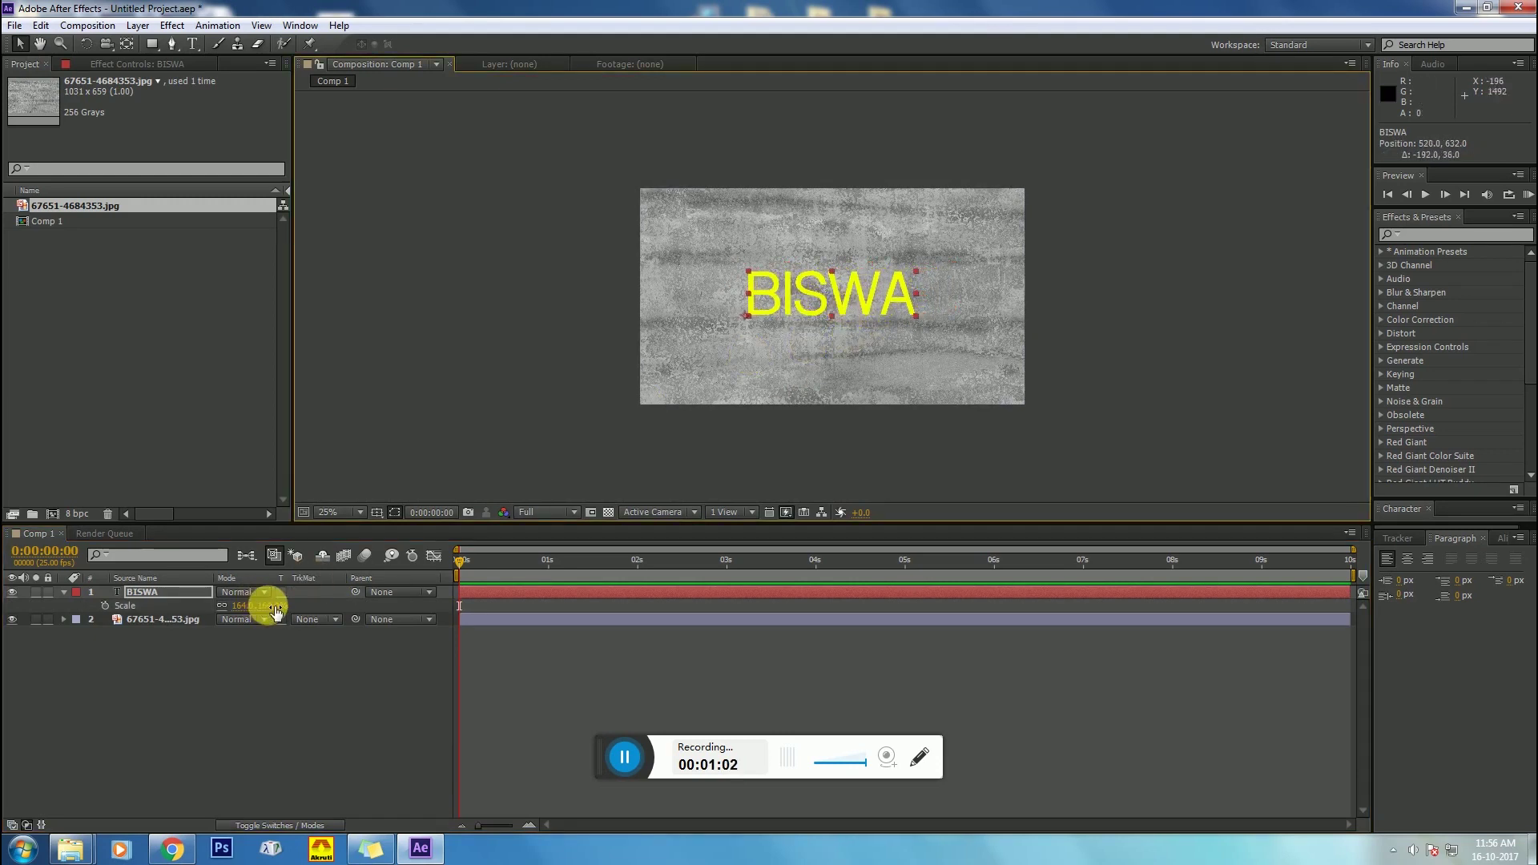
pyautogui.moveTo(276, 613); pyautogui.dragTo(258, 607)
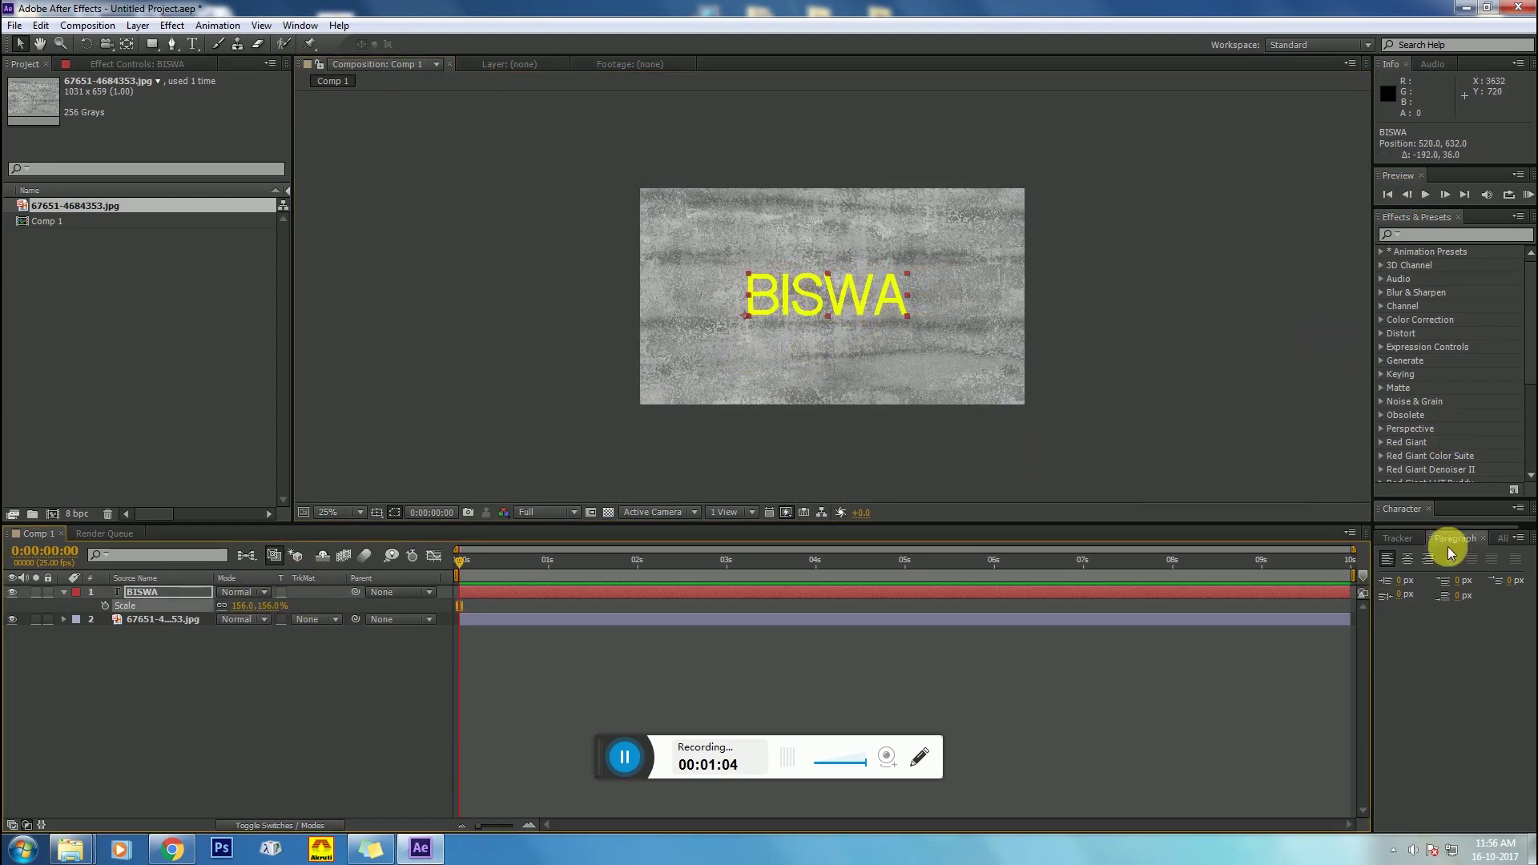
# Step: Change the BISWA text's font to SHREE-ENG-0023
pyautogui.click(1410, 544)
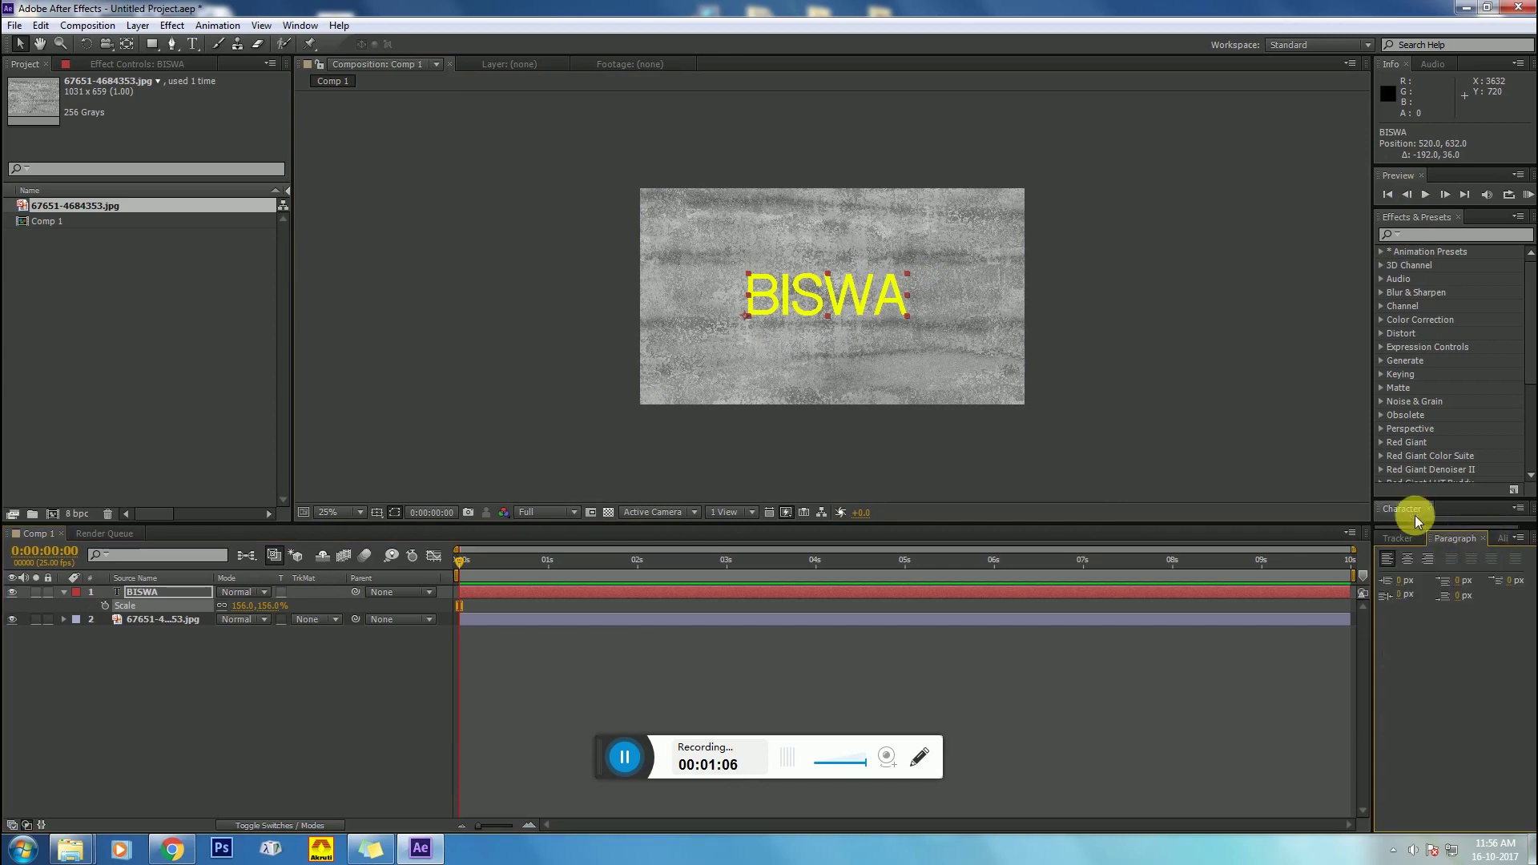
pyautogui.moveTo(1428, 510); pyautogui.dragTo(1423, 374)
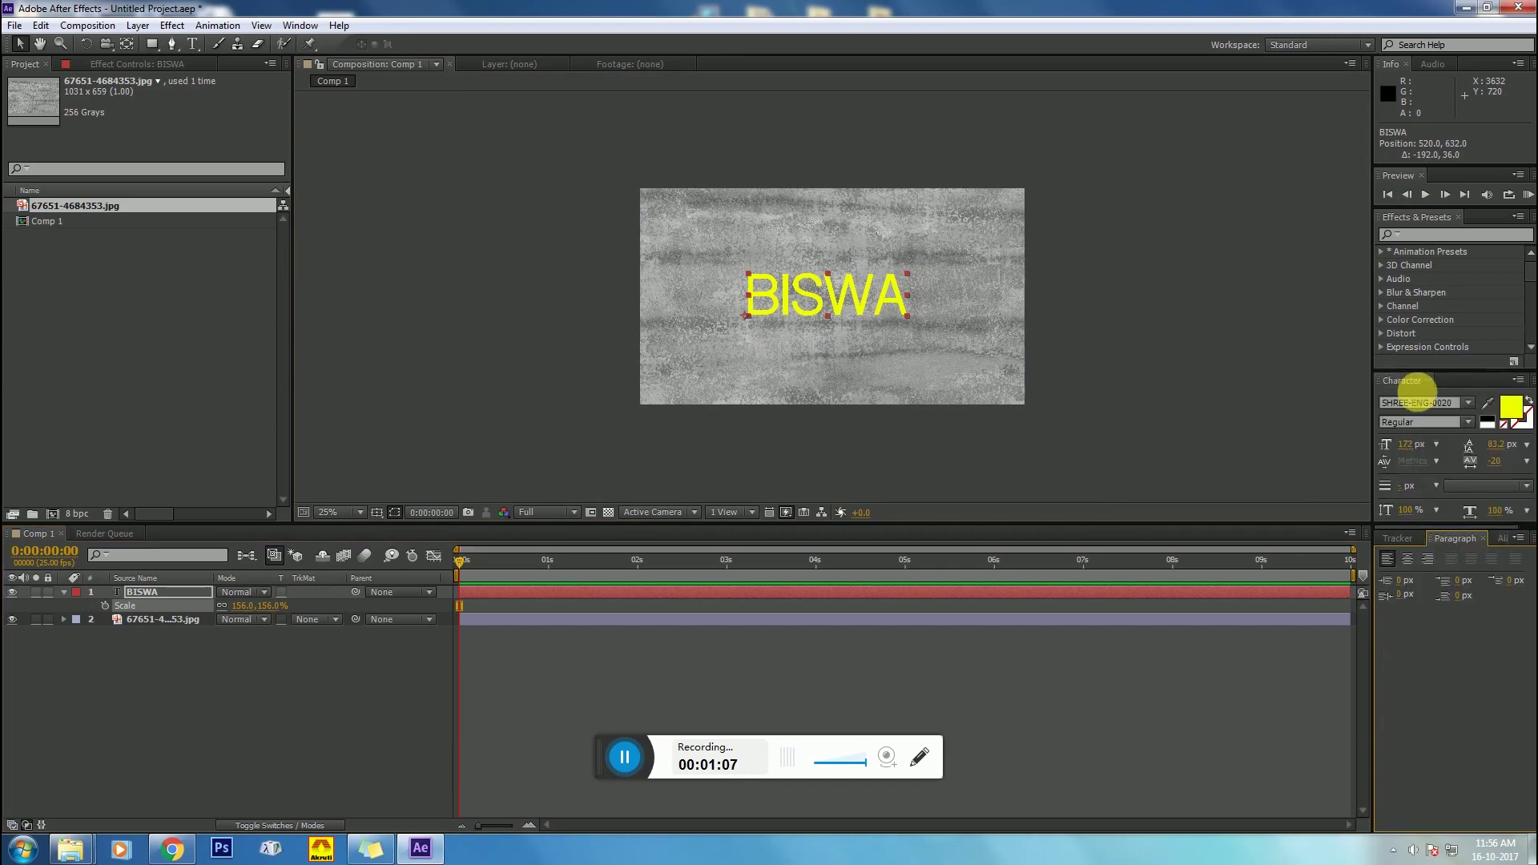
pyautogui.click(1467, 404)
pyautogui.click(1430, 430)
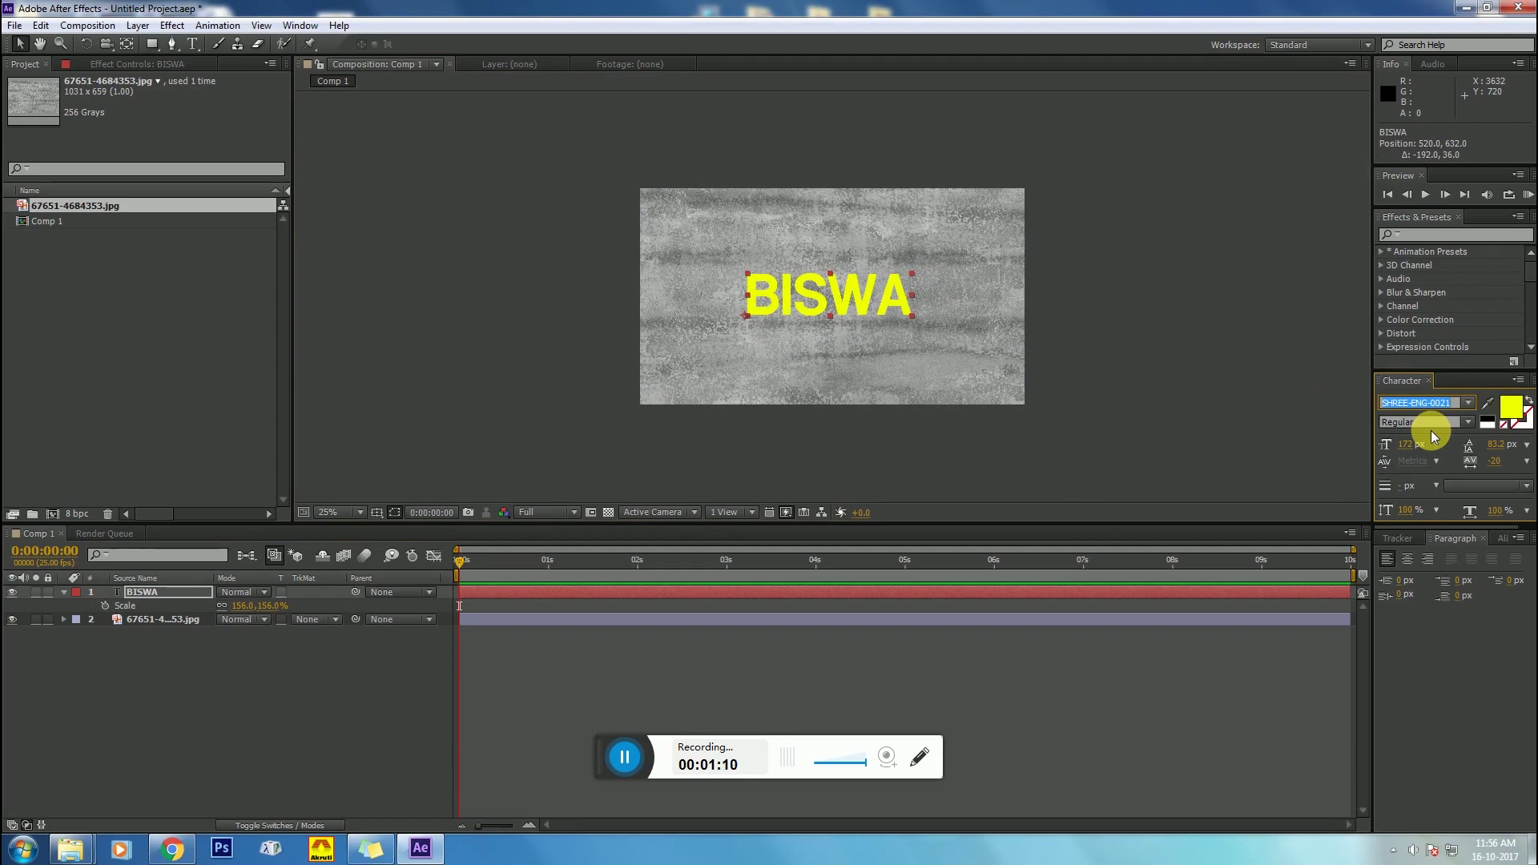
pyautogui.scroll(-3, 1427, 405)
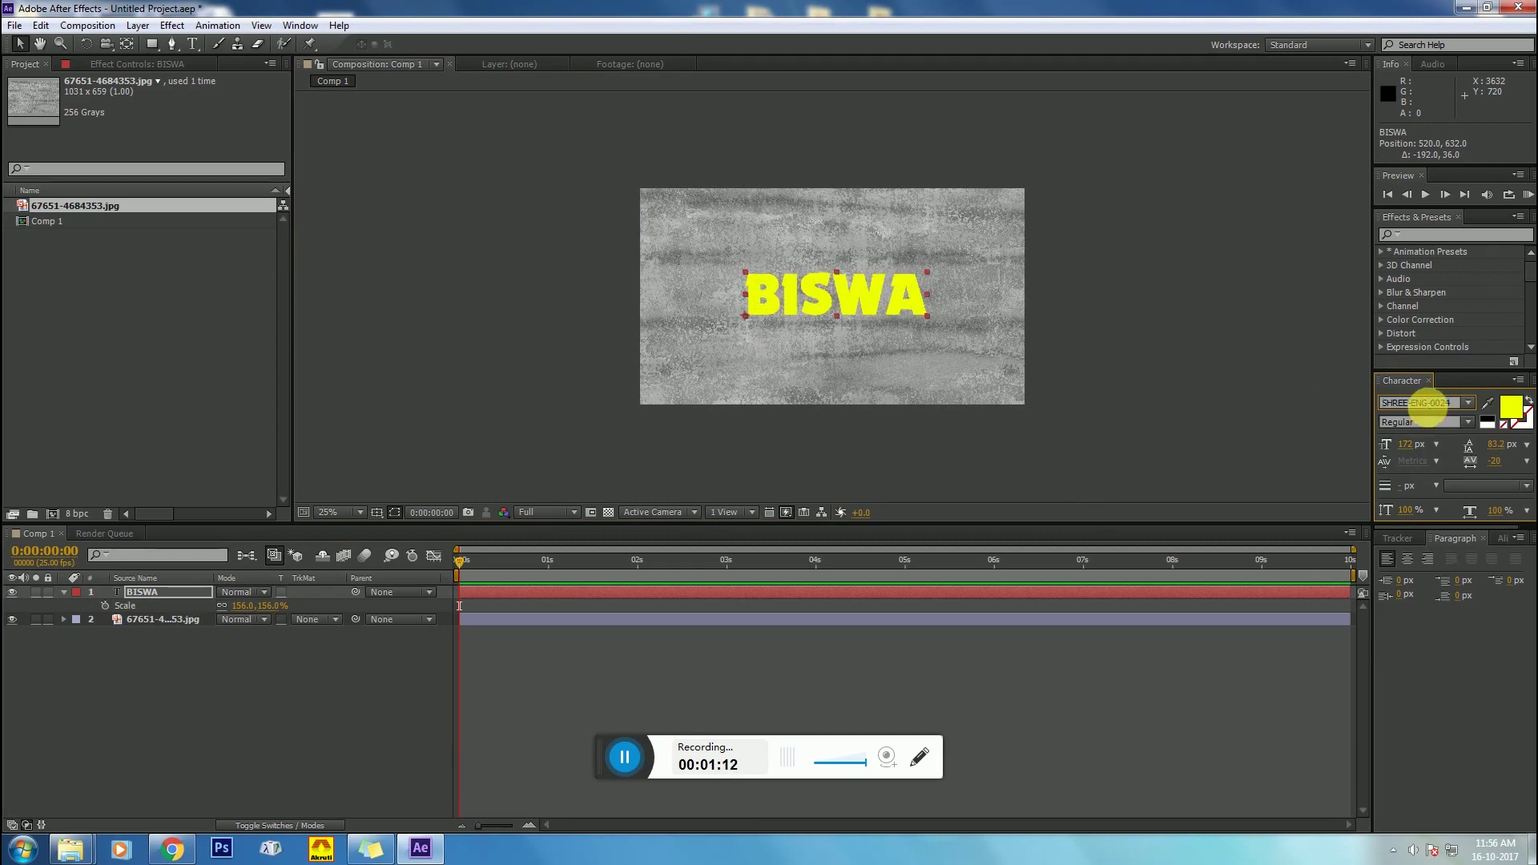
pyautogui.scroll(1, 1427, 406)
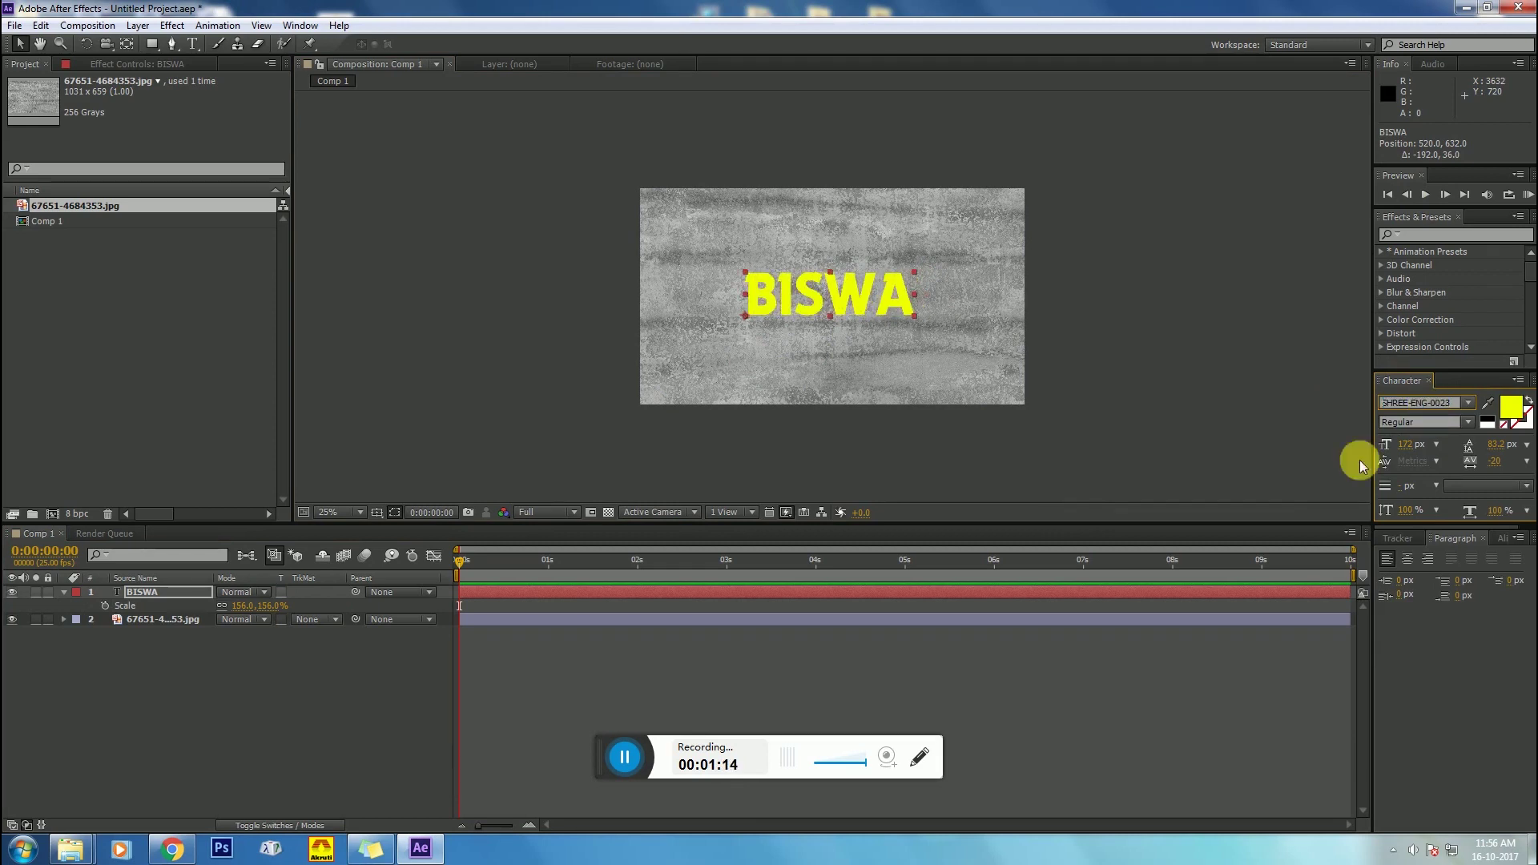
# Step: Set the BISWA text's fill colour to the neutral grey 707070
pyautogui.click(1510, 408)
pyautogui.moveTo(508, 566); pyautogui.dragTo(328, 636)
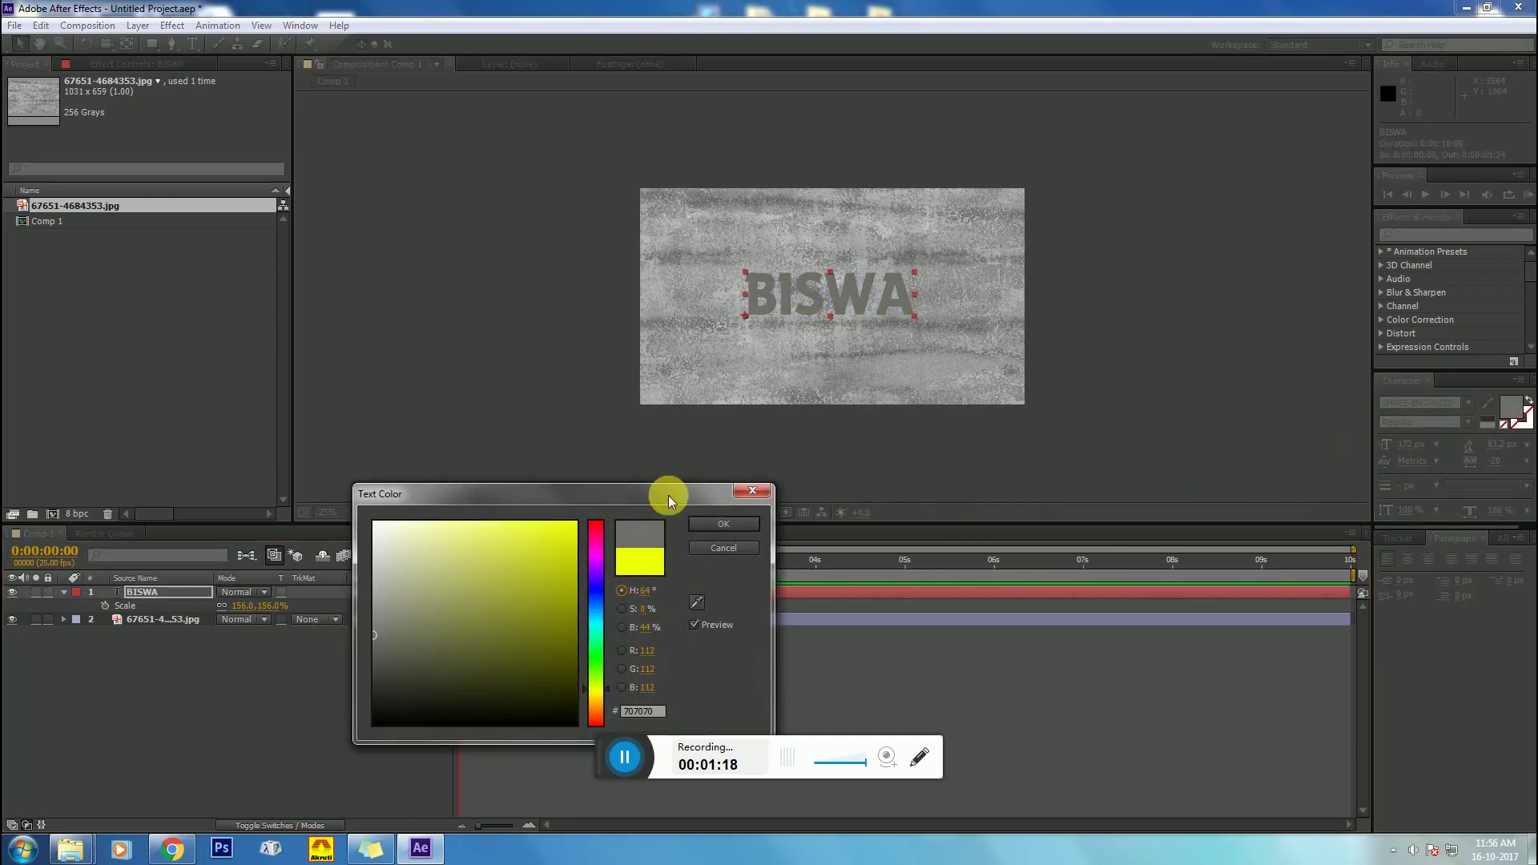
pyautogui.click(702, 523)
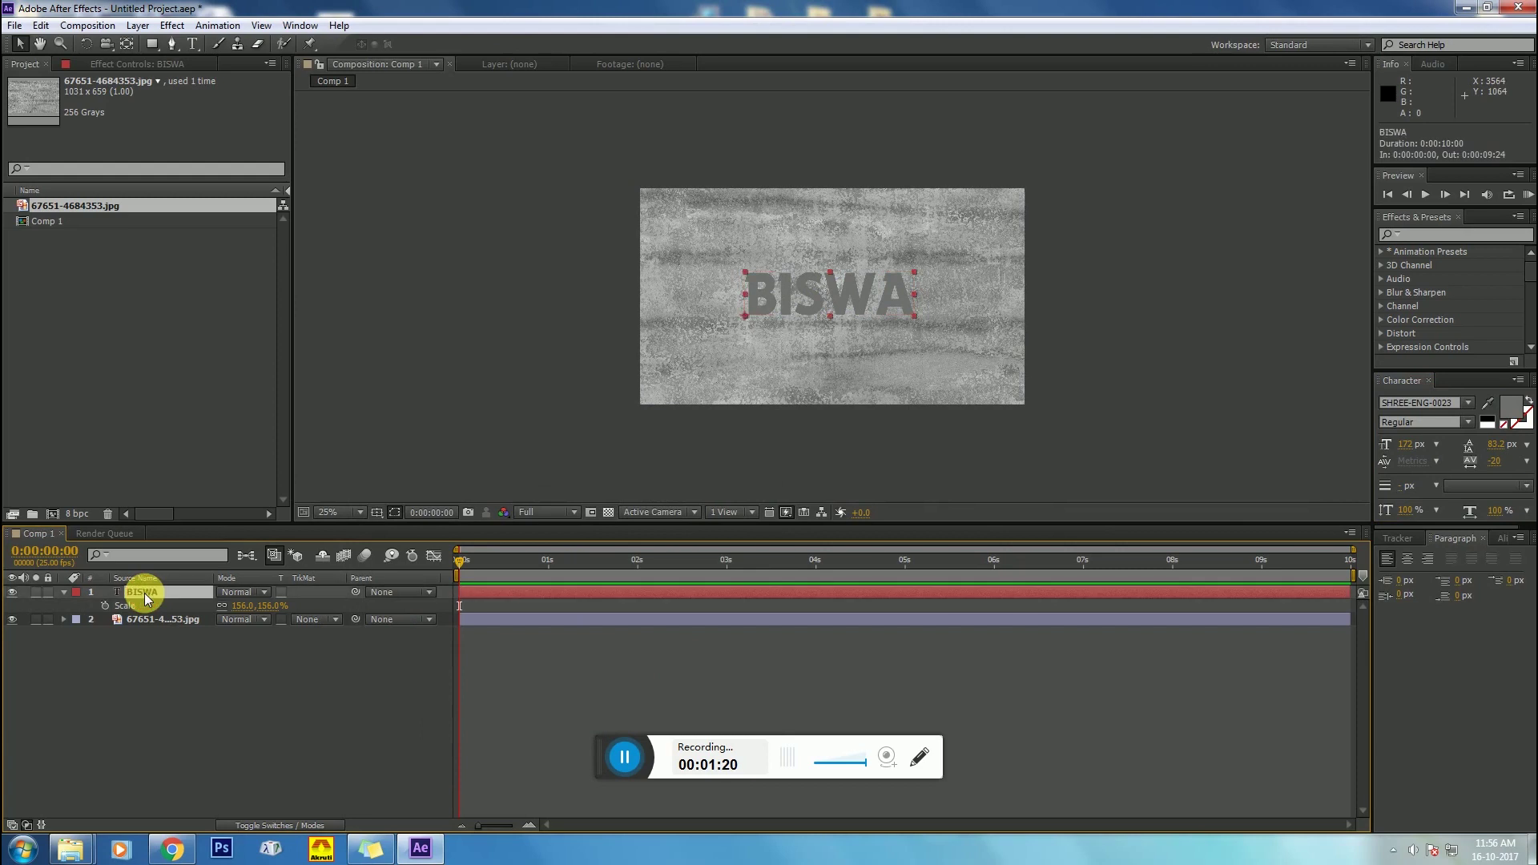
# Step: Pre-compose the wall texture layer, moving all attributes into the new composition
pyautogui.click(141, 622)
pyautogui.rightClick(135, 622)
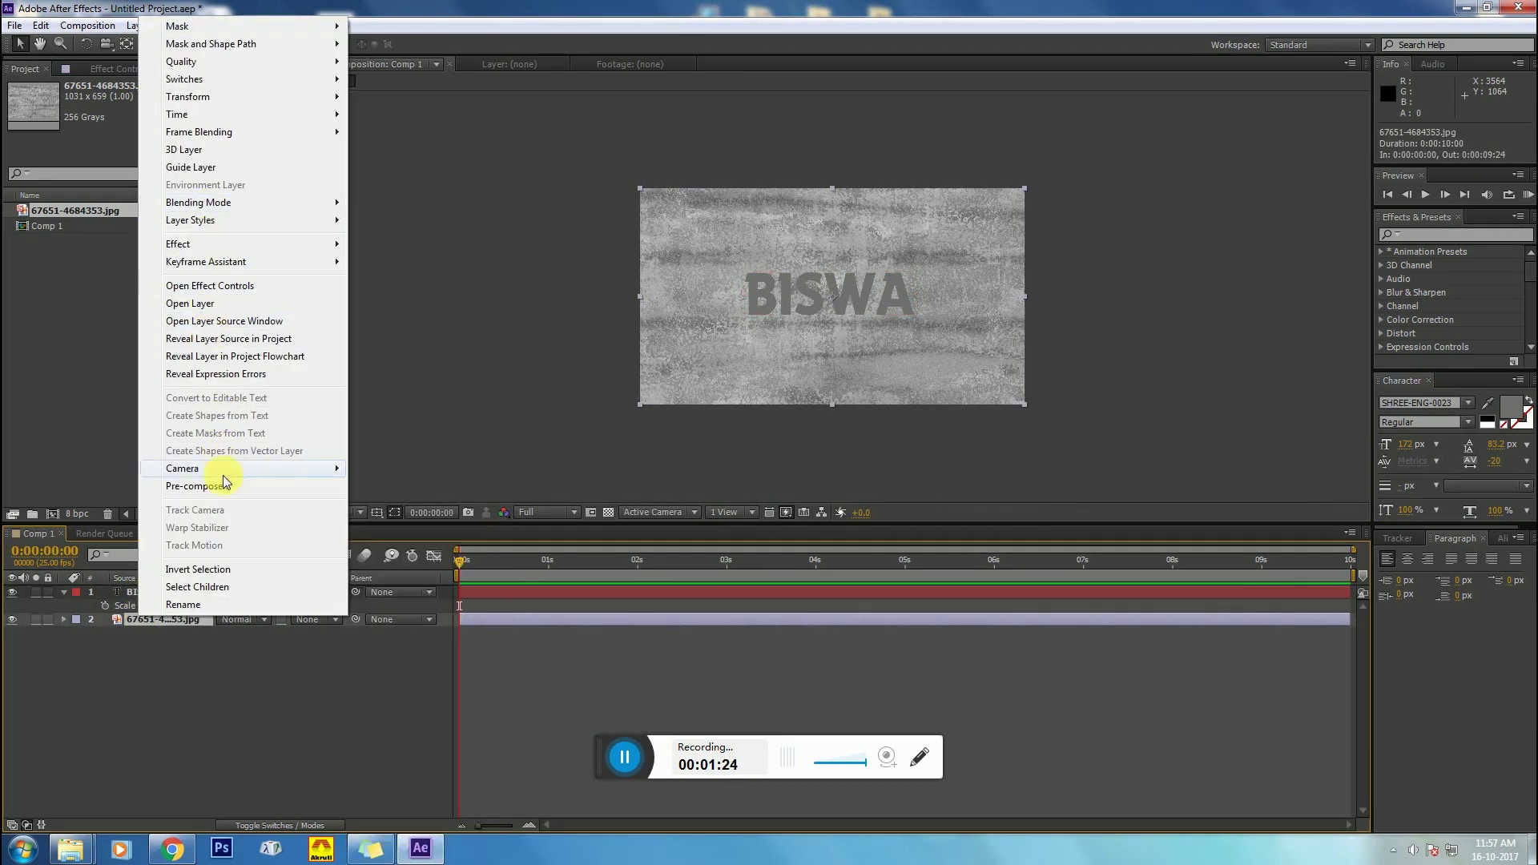
pyautogui.click(193, 486)
pyautogui.click(636, 454)
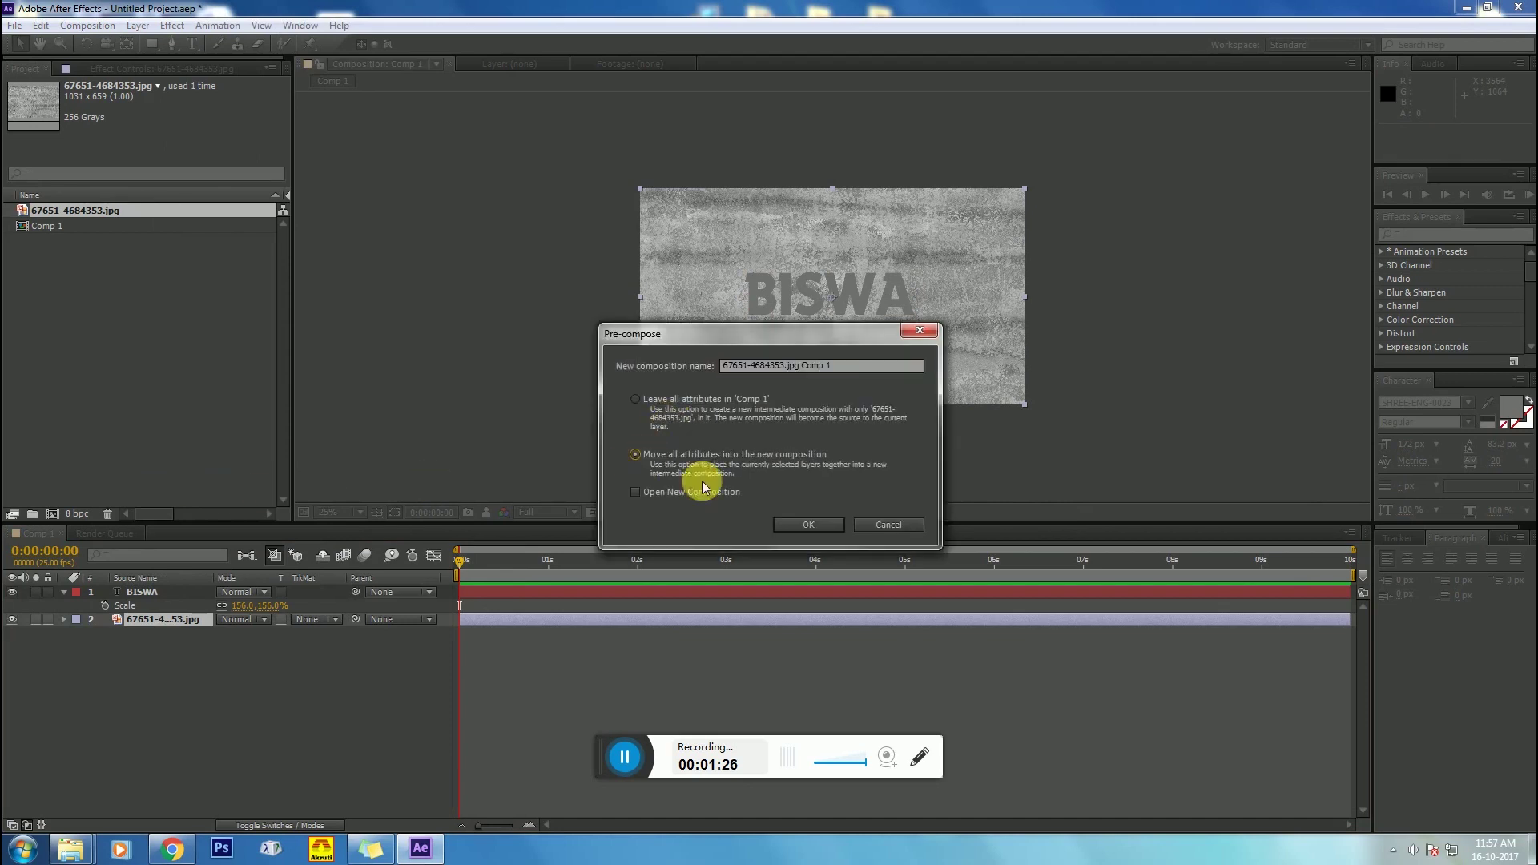
pyautogui.press('Return')
# Step: Pre-compose the BISWA text layer with all its attributes moved into the new composition
pyautogui.click(152, 592)
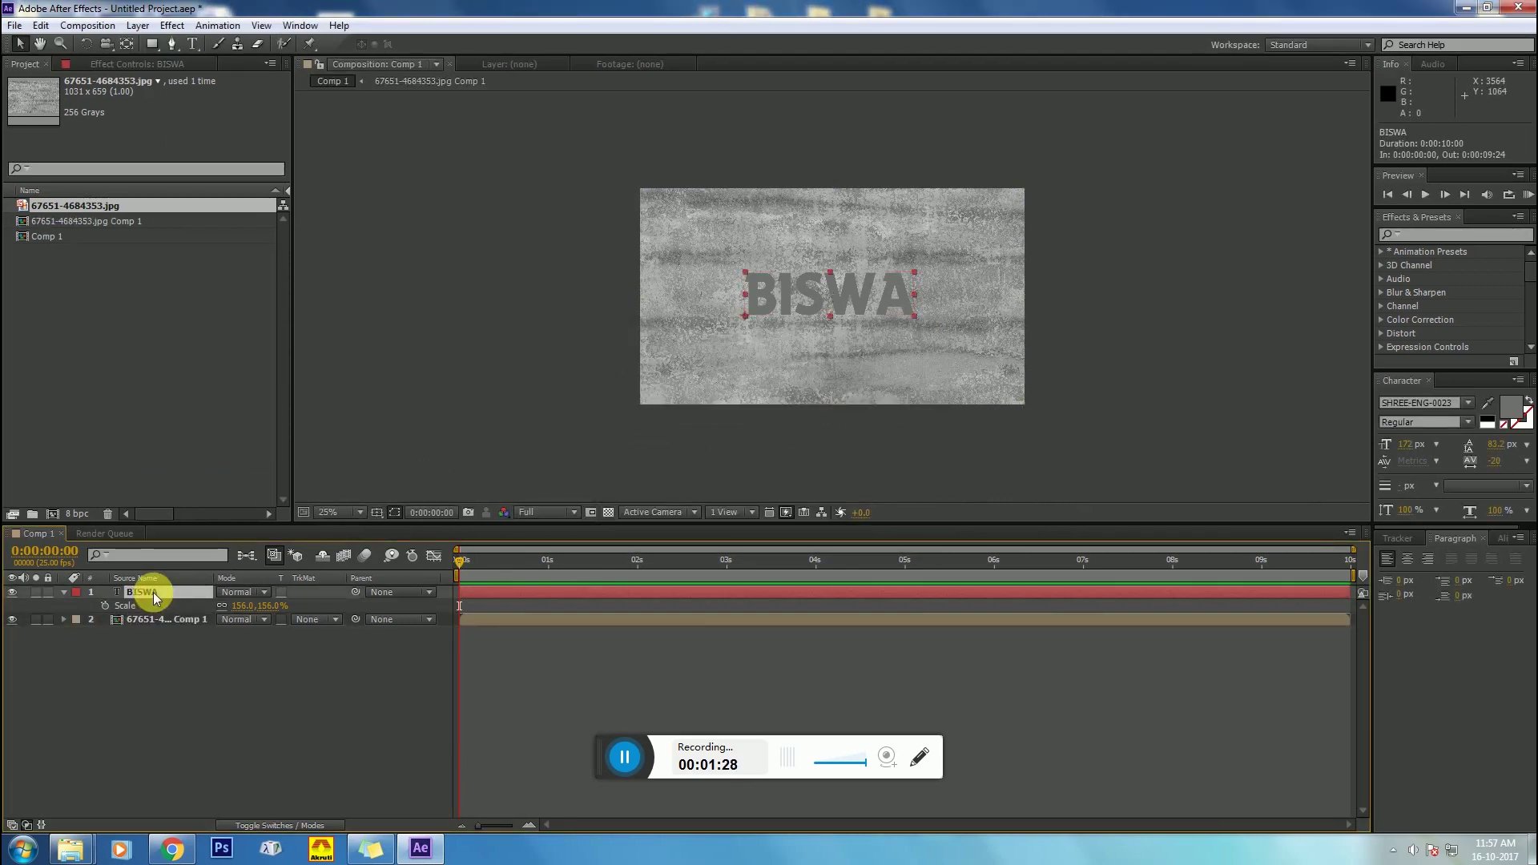
pyautogui.rightClick(152, 592)
pyautogui.click(102, 715)
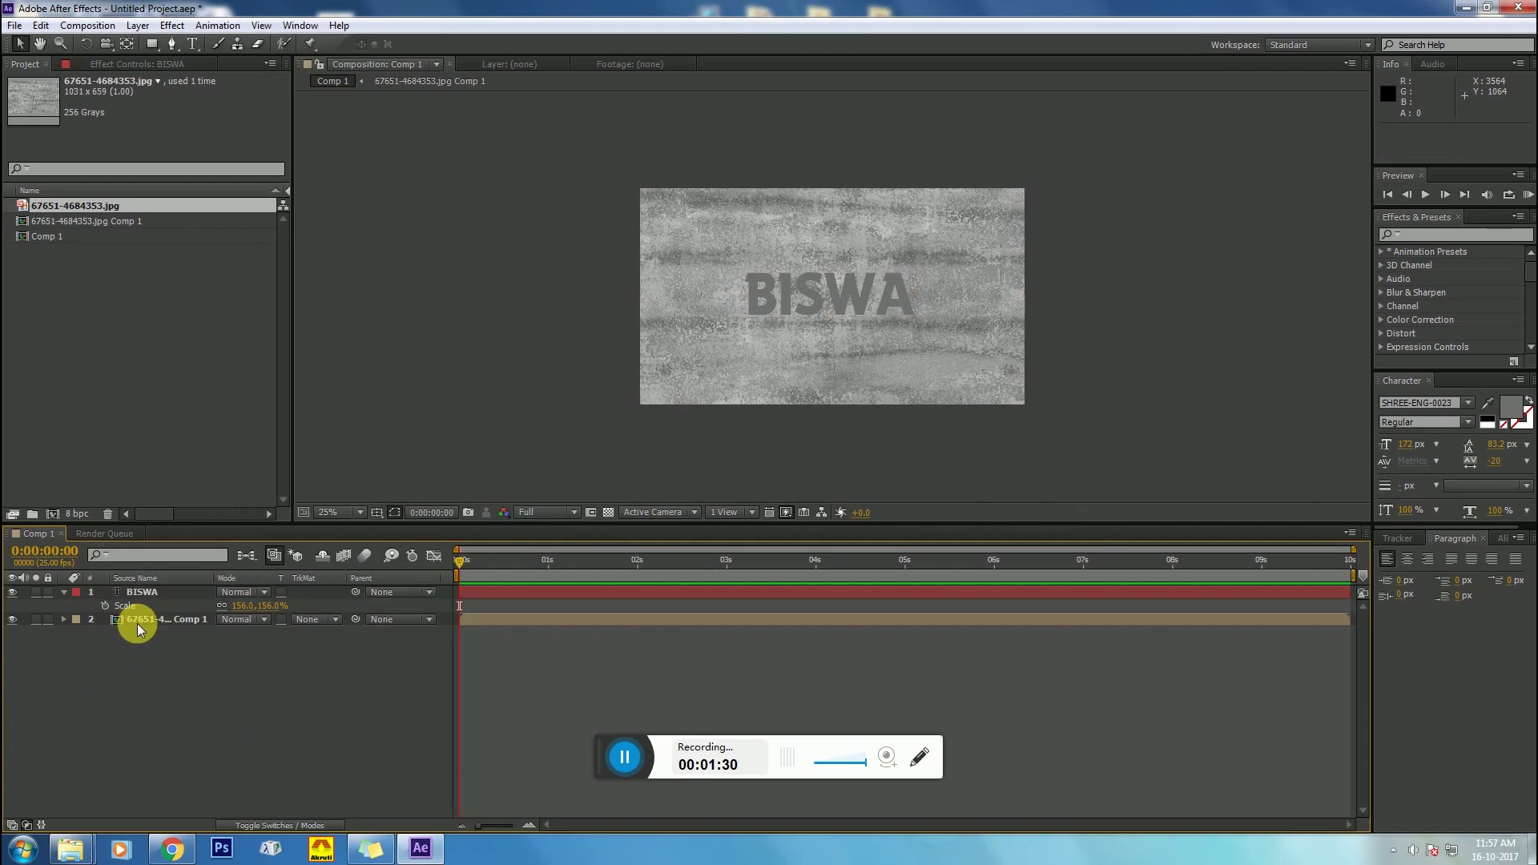
pyautogui.click(141, 591)
pyautogui.hotkey('ctrl', 'shift', 'c')
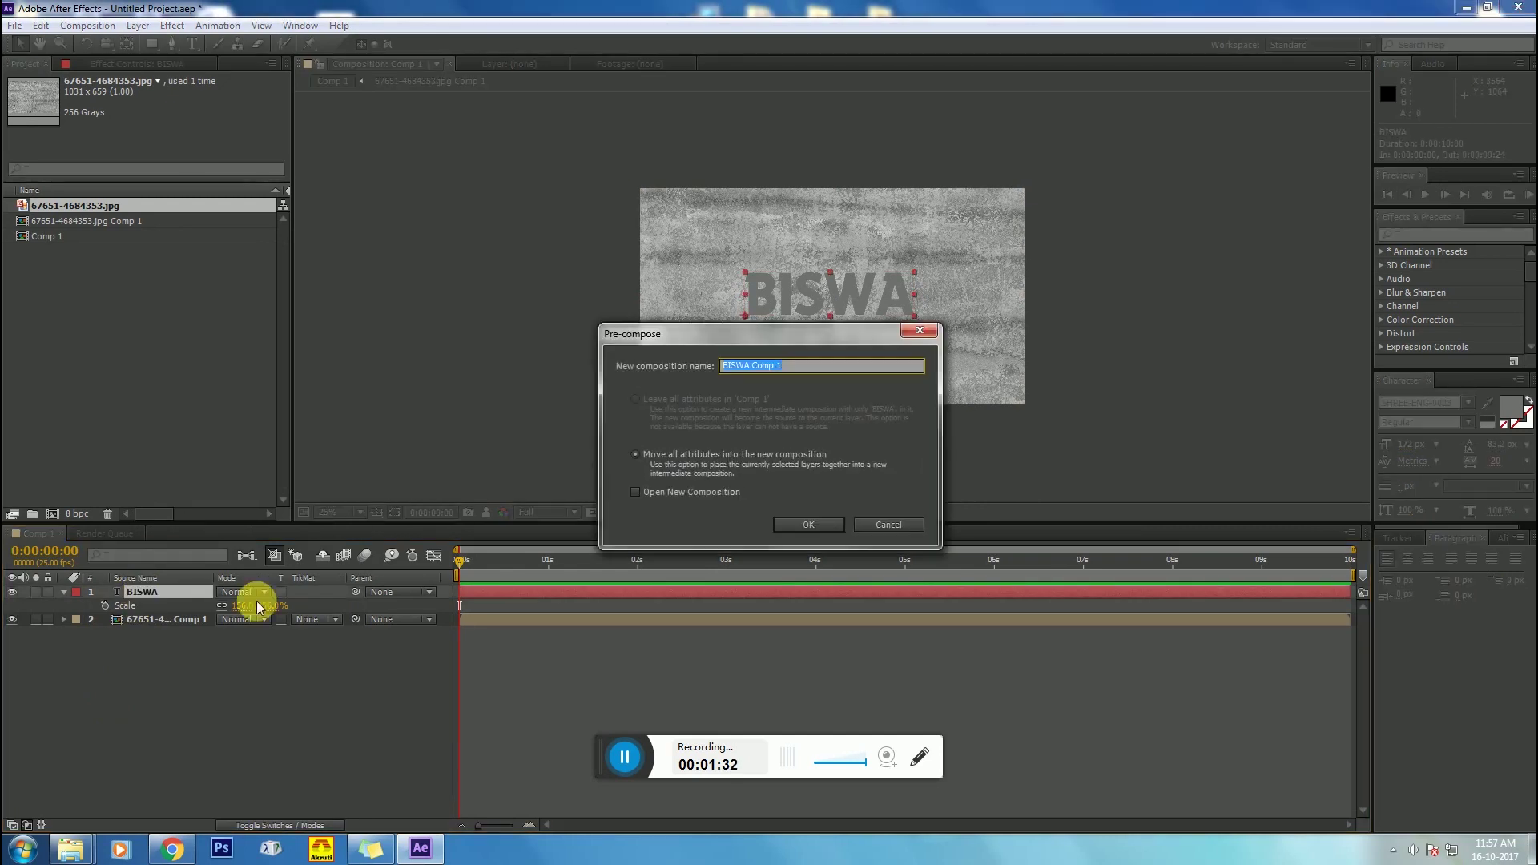
pyautogui.press('Return')
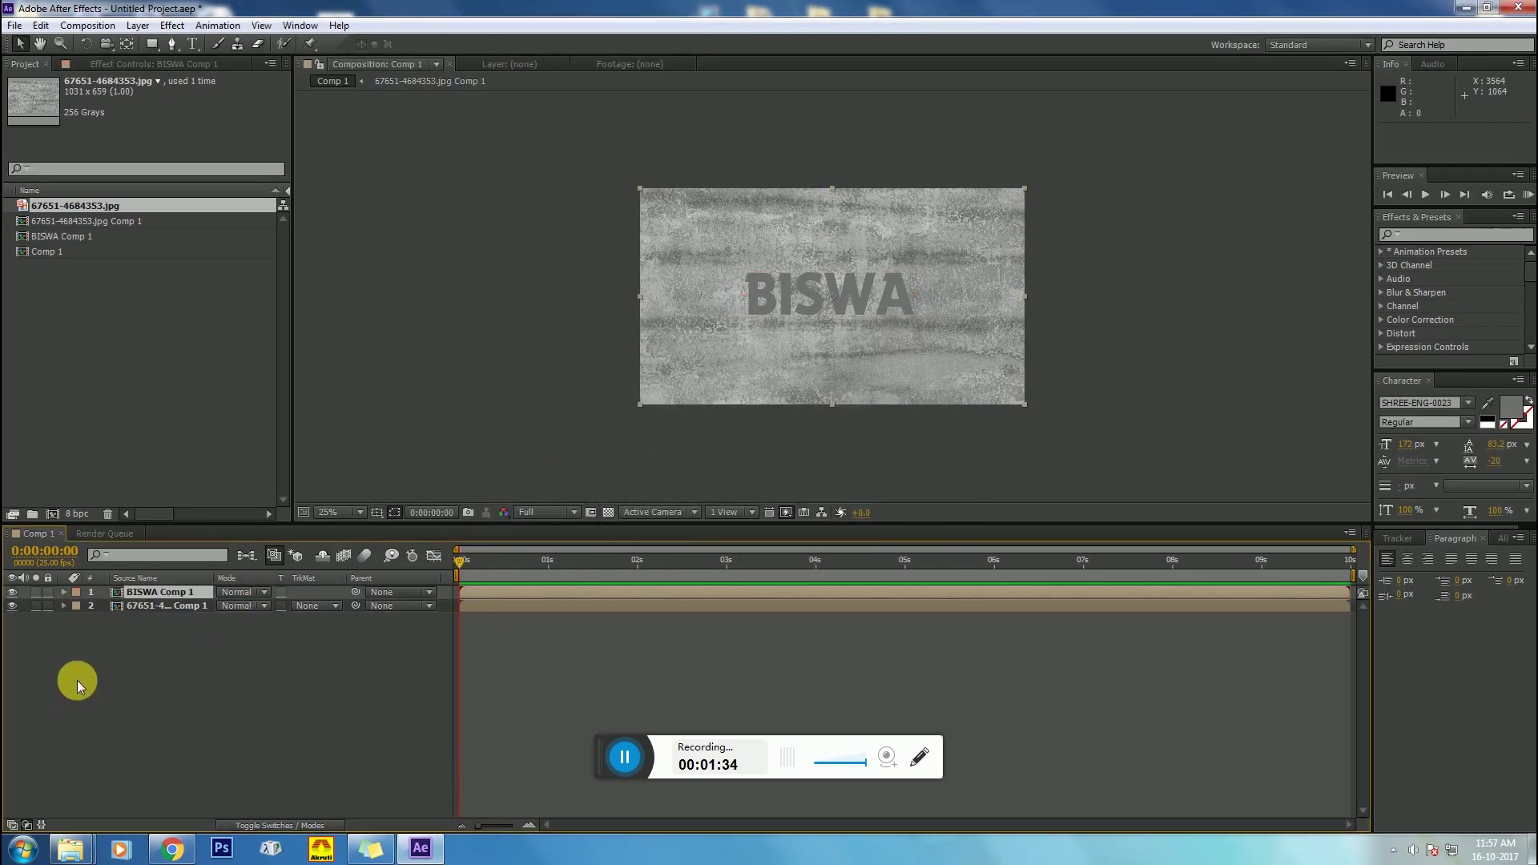
# Step: Open the pre-composed BISWA text composition and check its text layer
pyautogui.doubleClick(167, 593)
pyautogui.click(156, 592)
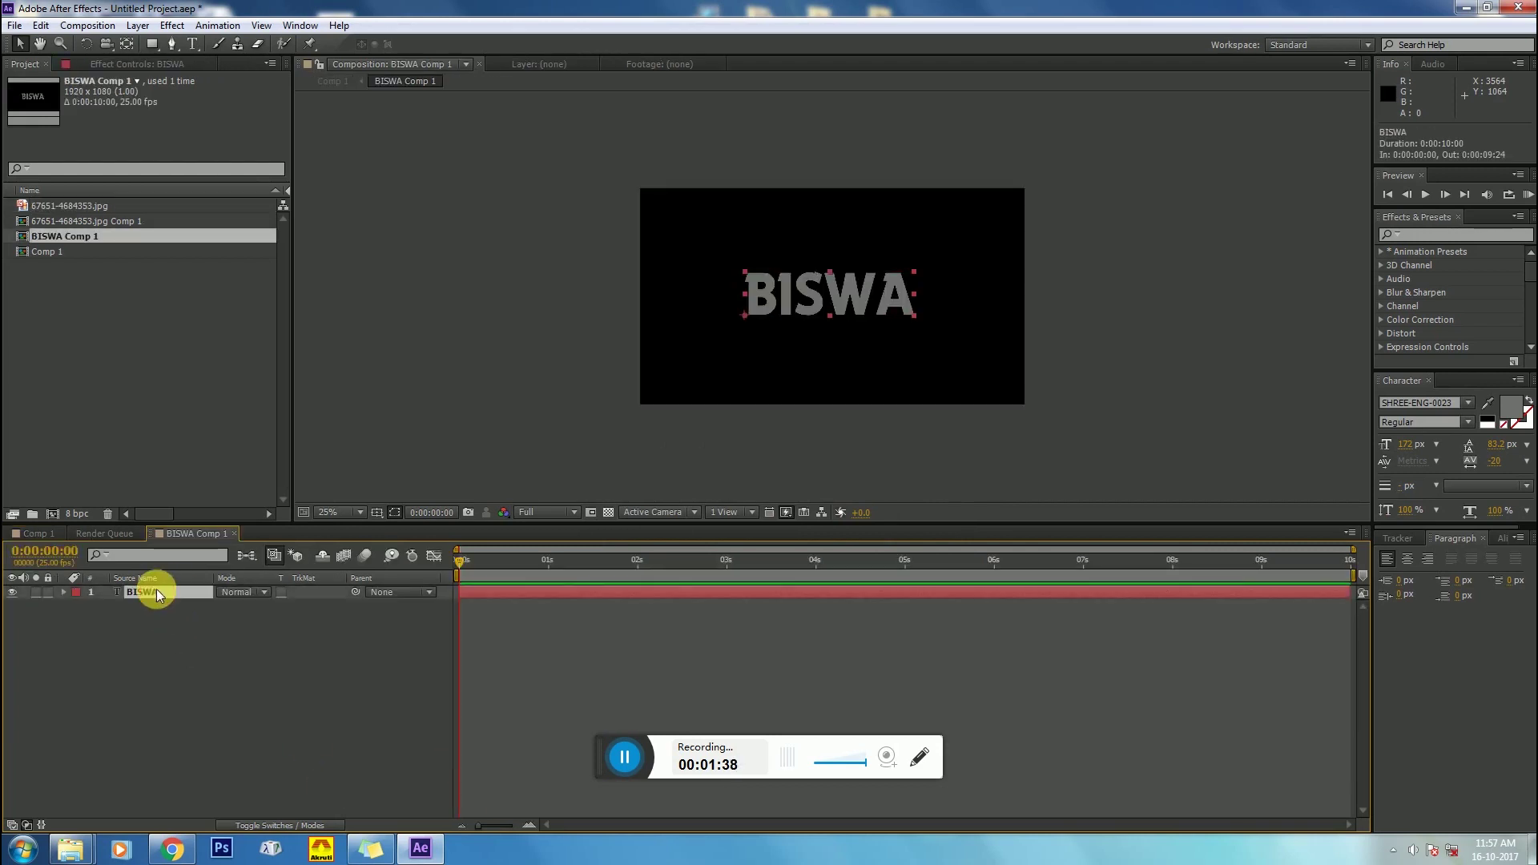
pyautogui.click(528, 647)
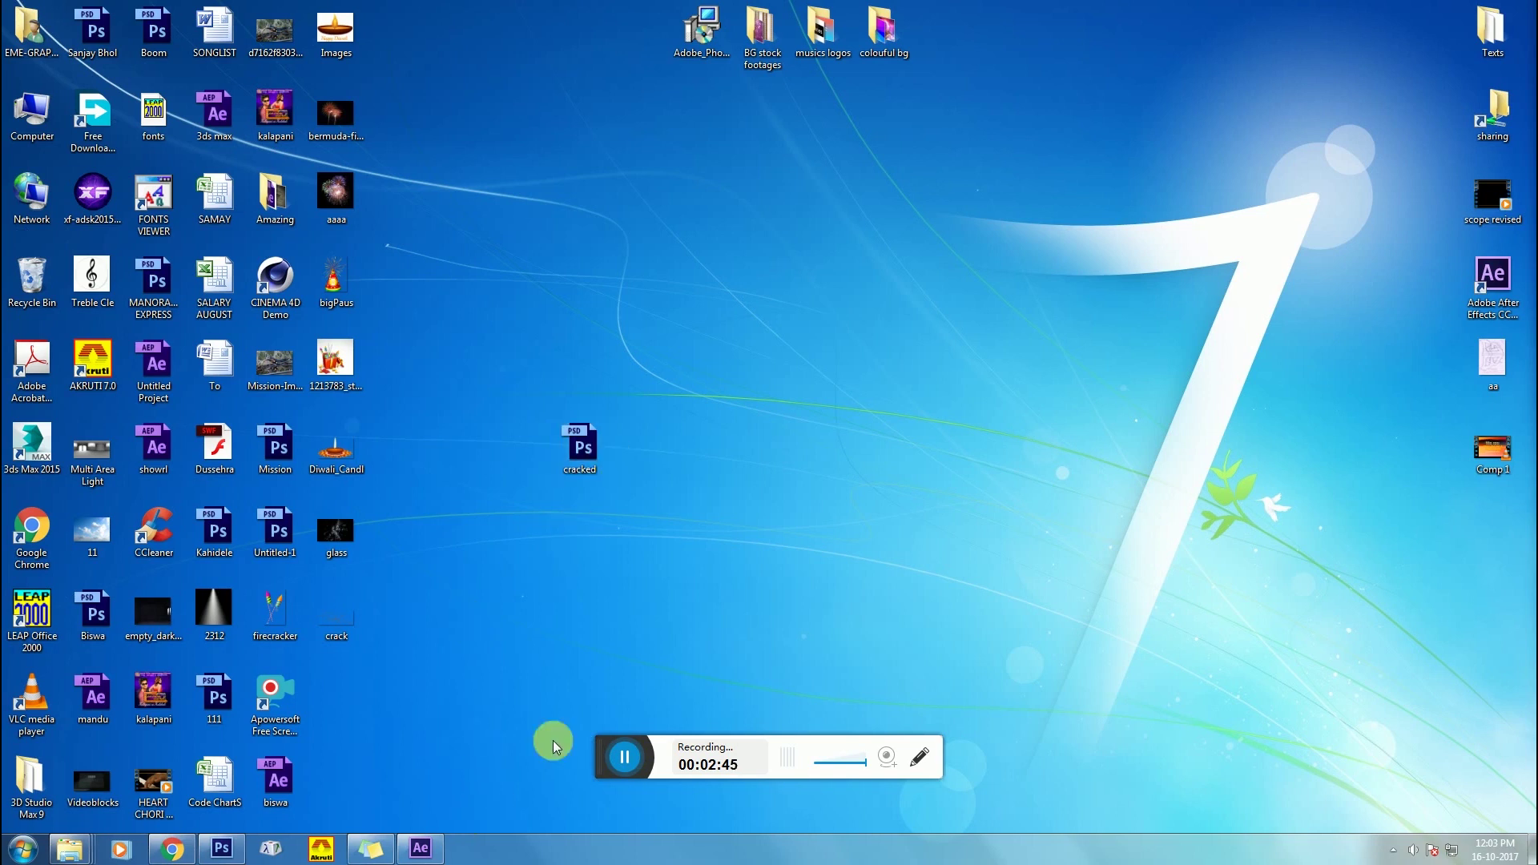
# Step: Import cracked.psd from the desktop as footage, choosing the single layer Layer 0 copy at document size
pyautogui.click(588, 451)
pyautogui.moveTo(588, 451); pyautogui.dragTo(561, 500)
pyautogui.moveTo(488, 650); pyautogui.dragTo(123, 335)
pyautogui.click(730, 391)
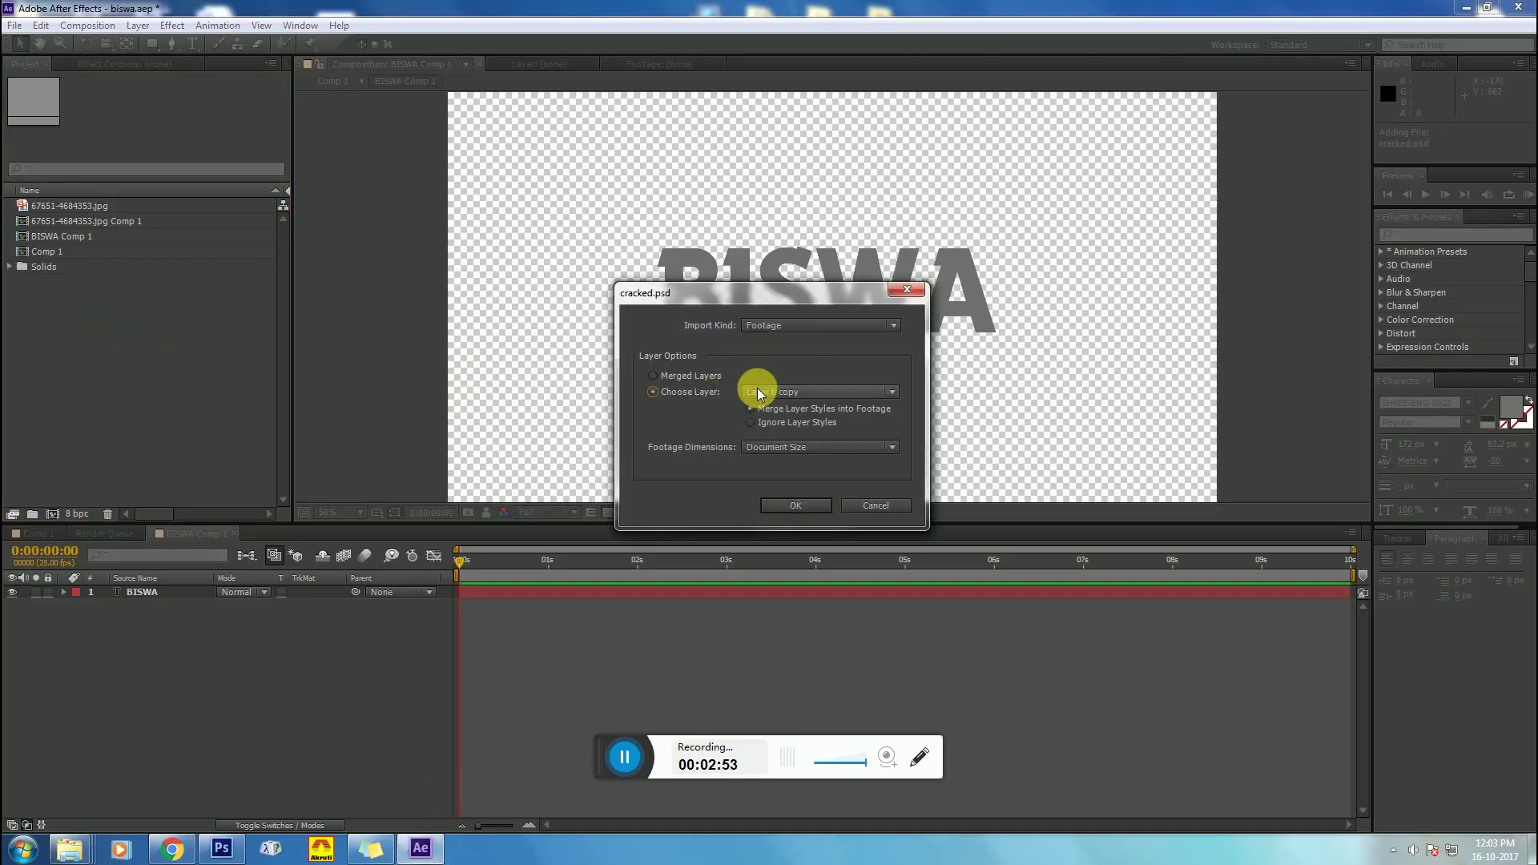
pyautogui.click(757, 389)
pyautogui.click(799, 503)
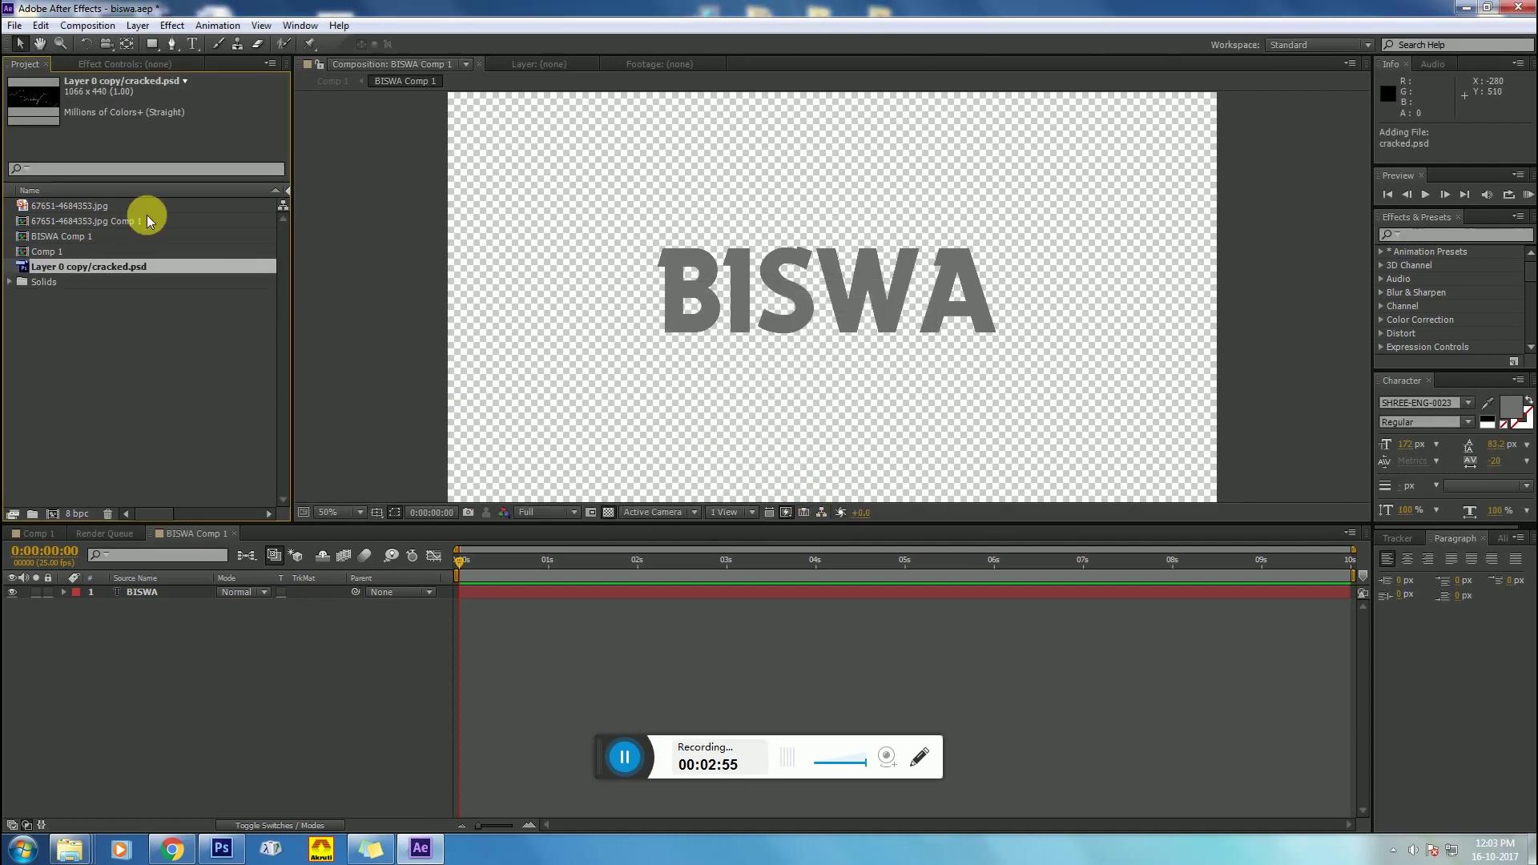
# Step: Add the cracked.psd layer beneath the BISWA text in its composition and reposition the cracks behind the letters
pyautogui.click(99, 295)
pyautogui.moveTo(85, 269); pyautogui.dragTo(120, 632)
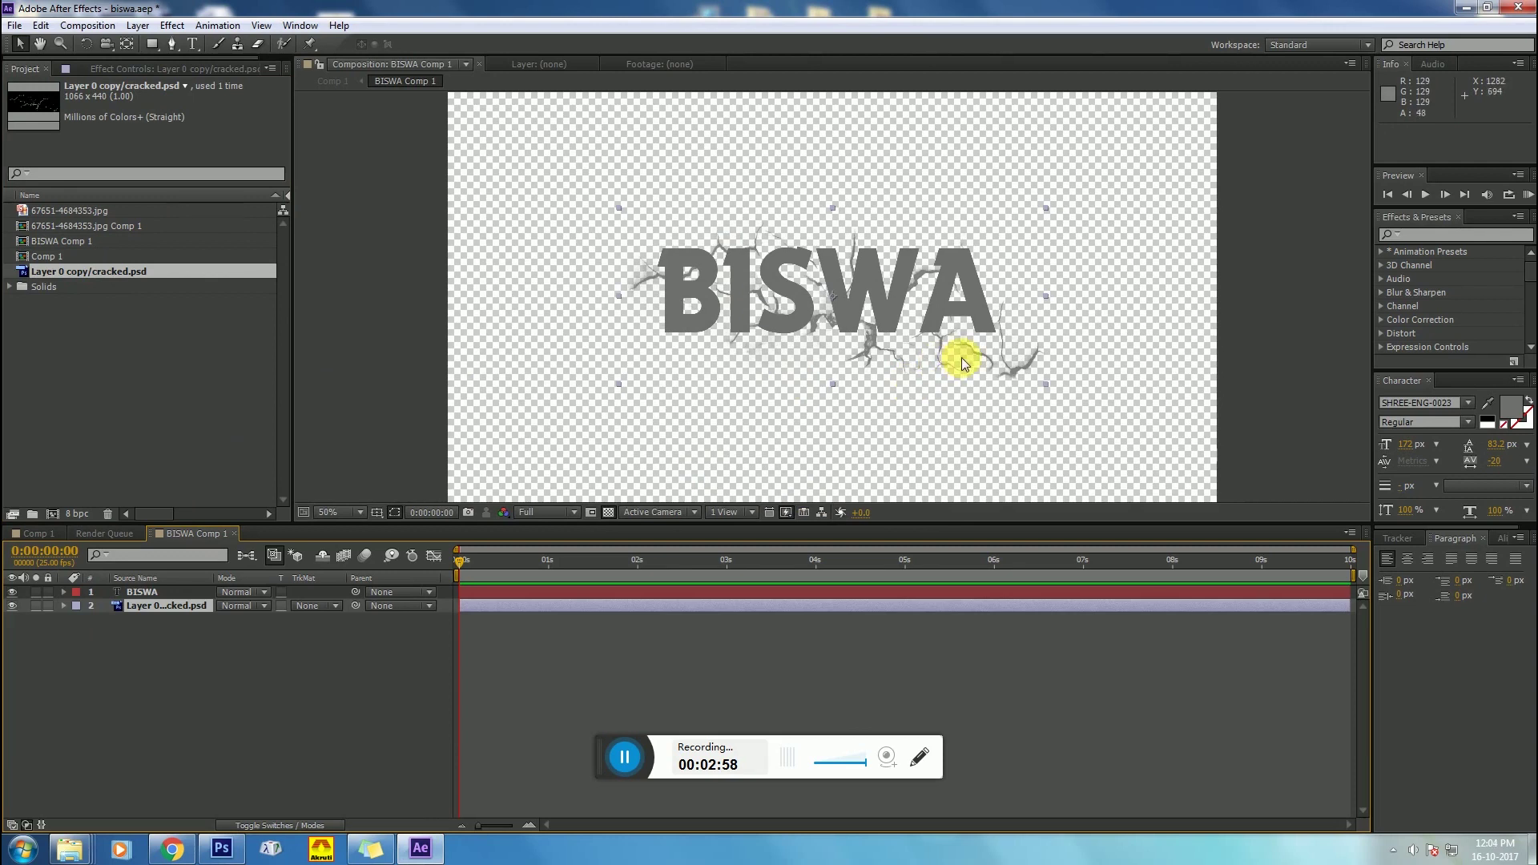
pyautogui.moveTo(961, 357); pyautogui.dragTo(1085, 330)
# Step: Duplicate the crack layer, rotate the copy to about 169°, and position it behind the right half of the text
pyautogui.hotkey('ctrl', 'd')
pyautogui.press('r')
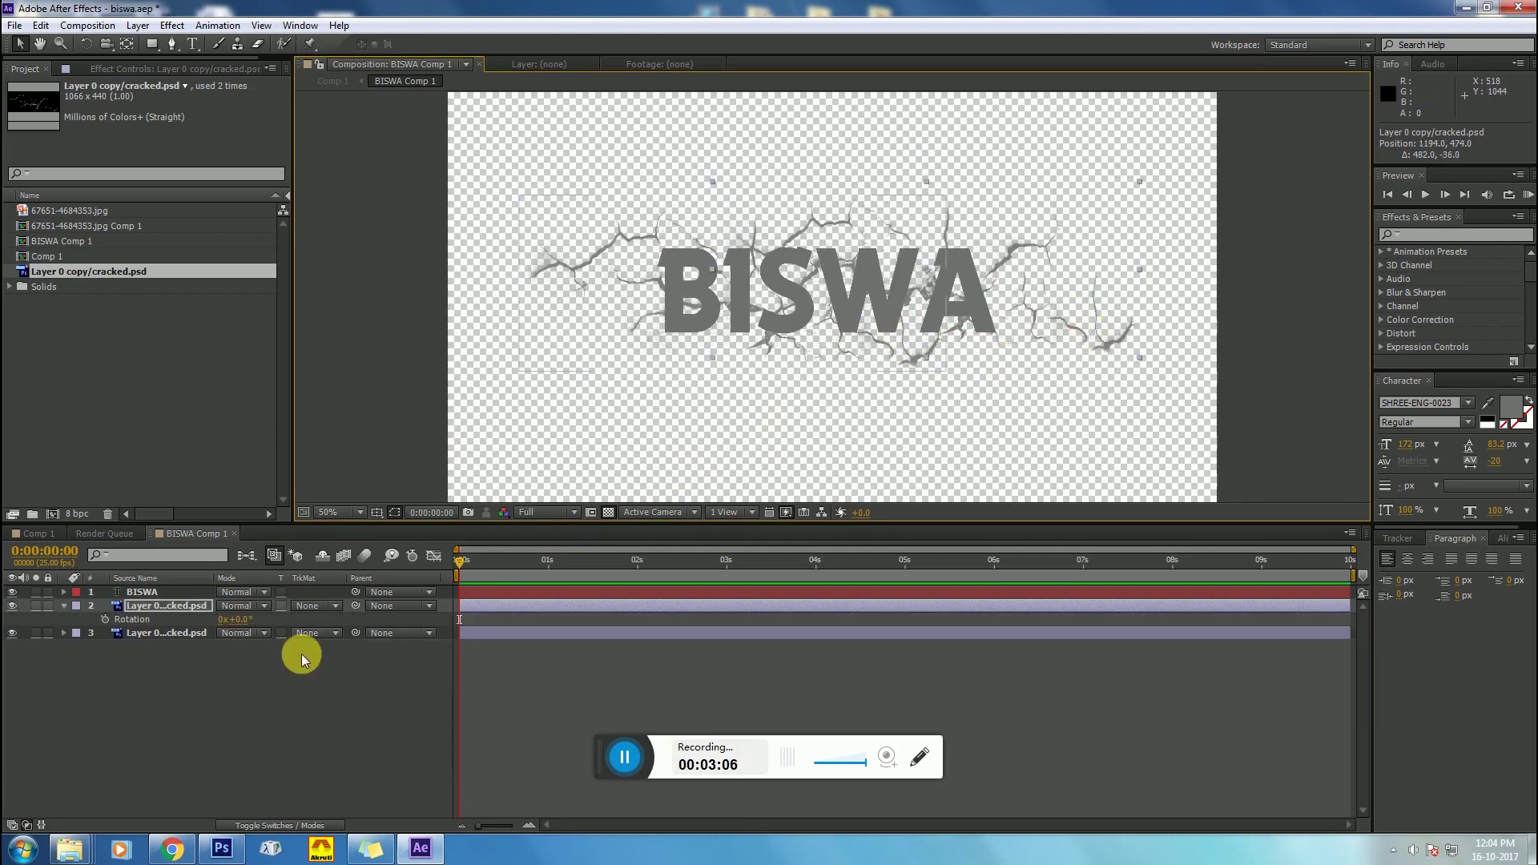
pyautogui.moveTo(256, 626); pyautogui.dragTo(364, 607)
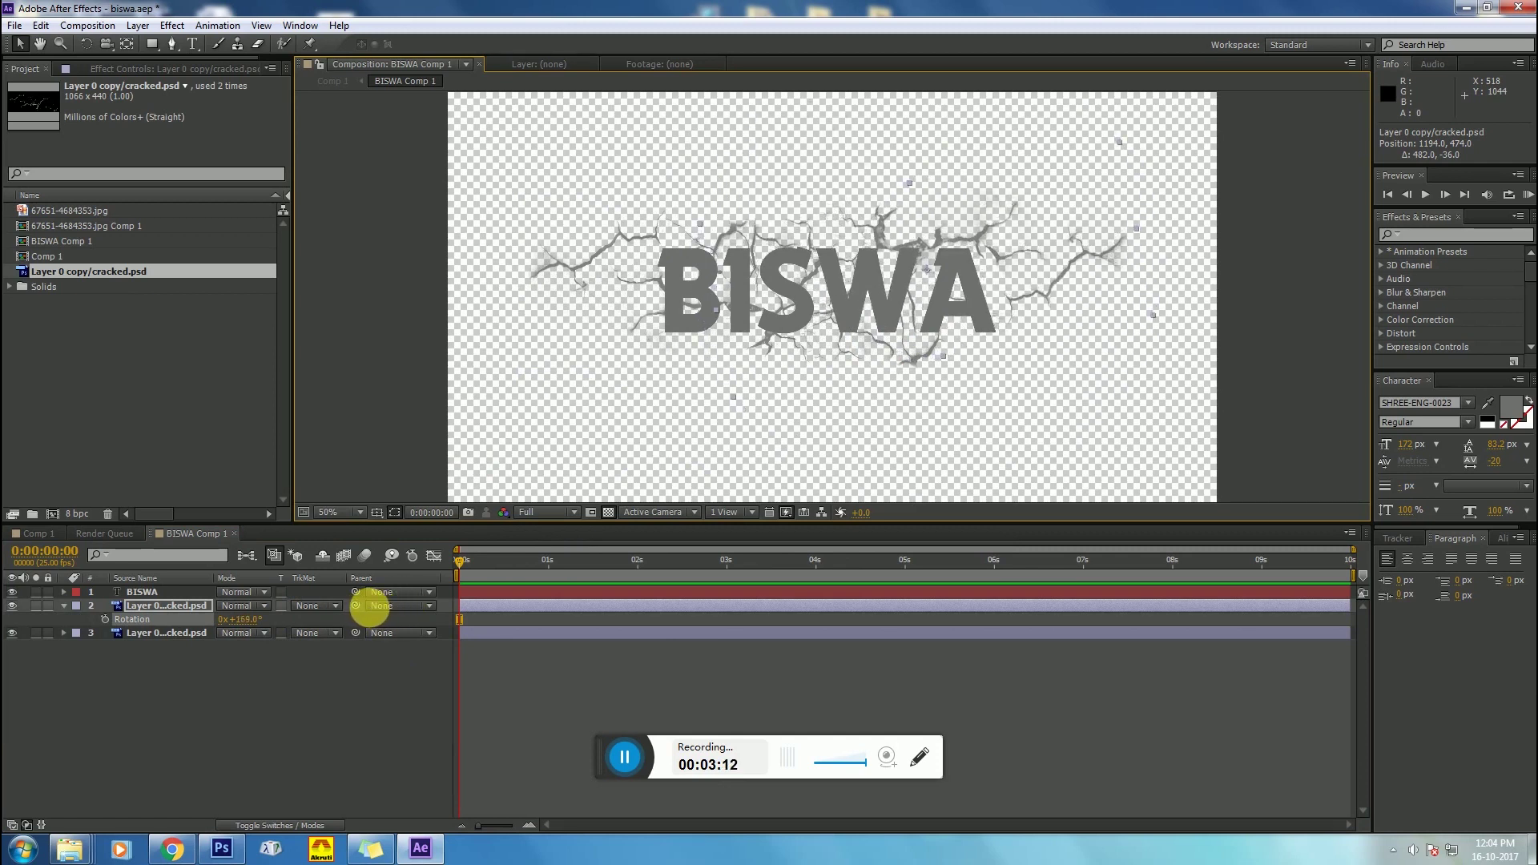
pyautogui.moveTo(984, 235); pyautogui.dragTo(991, 255)
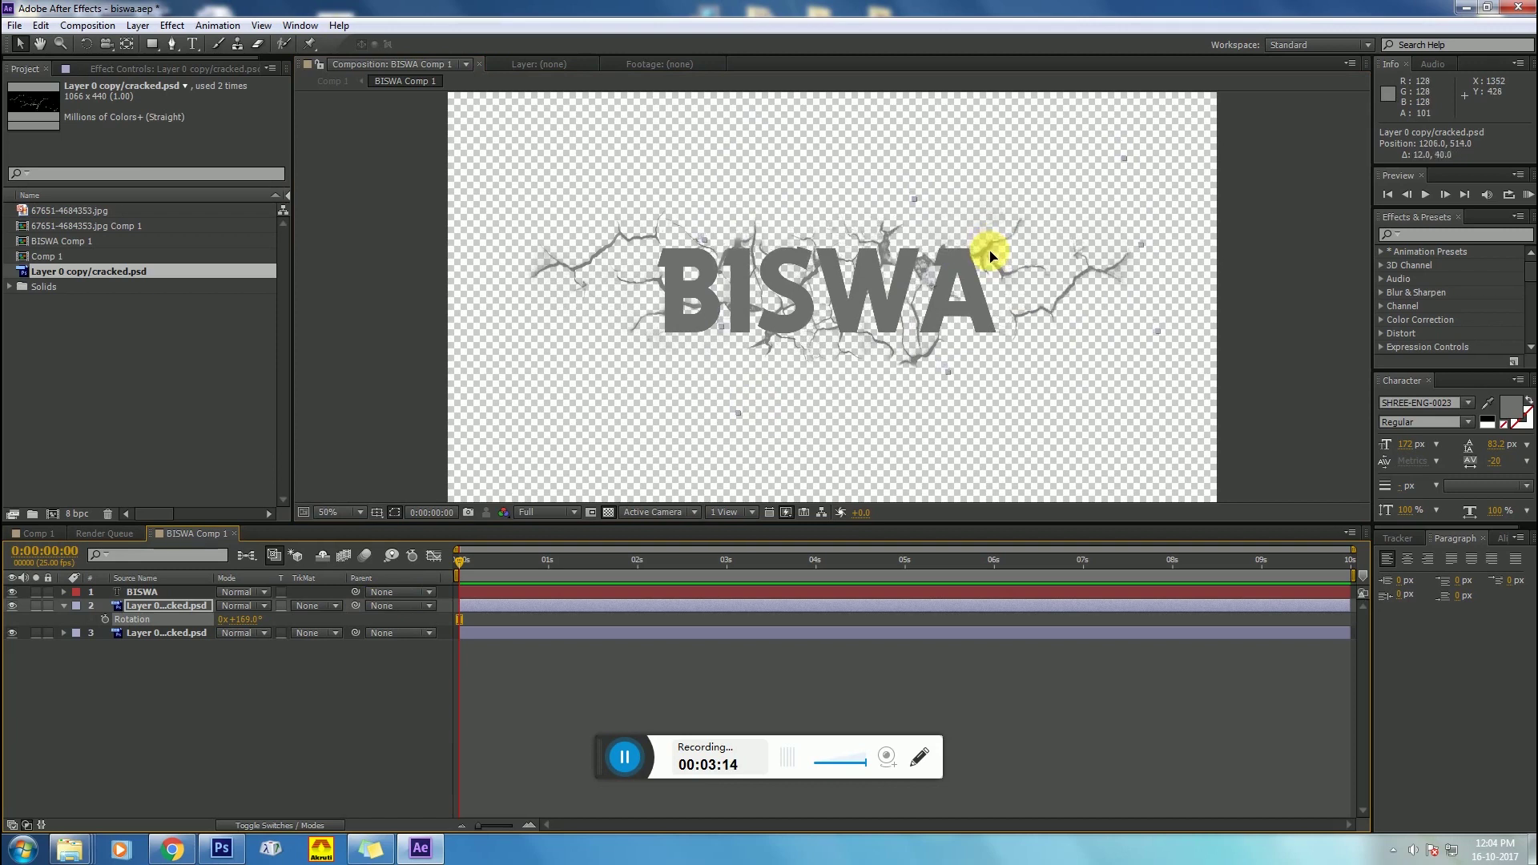
# Step: Collapse the revealed properties of all layers in the BISWA composition
pyautogui.click(398, 662)
pyautogui.click(150, 634)
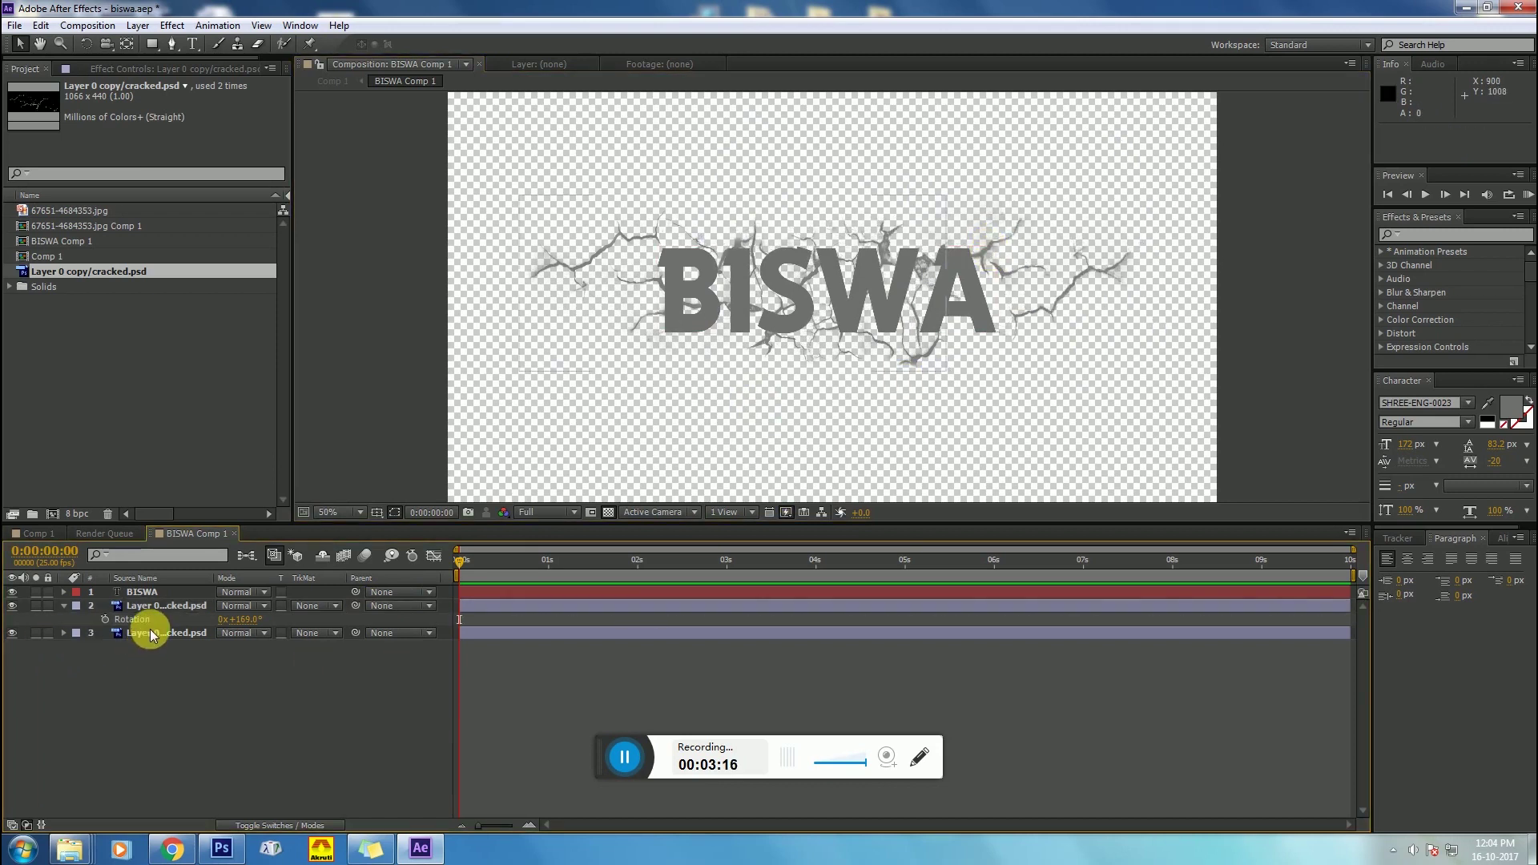
pyautogui.hotkey('ctrl', 'a')
pyautogui.press('u')
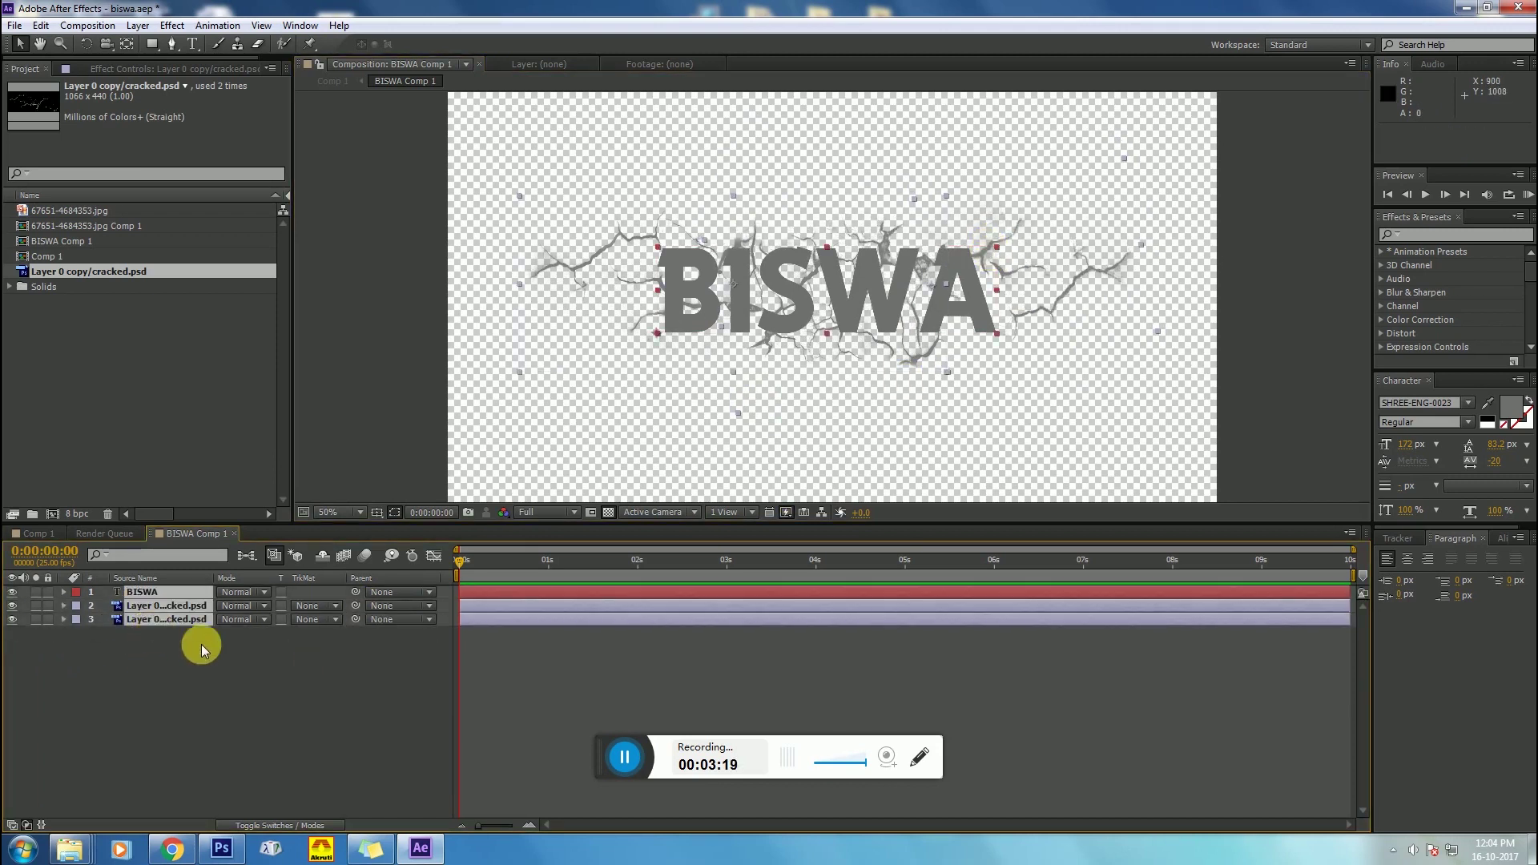
pyautogui.click(156, 593)
pyautogui.click(170, 724)
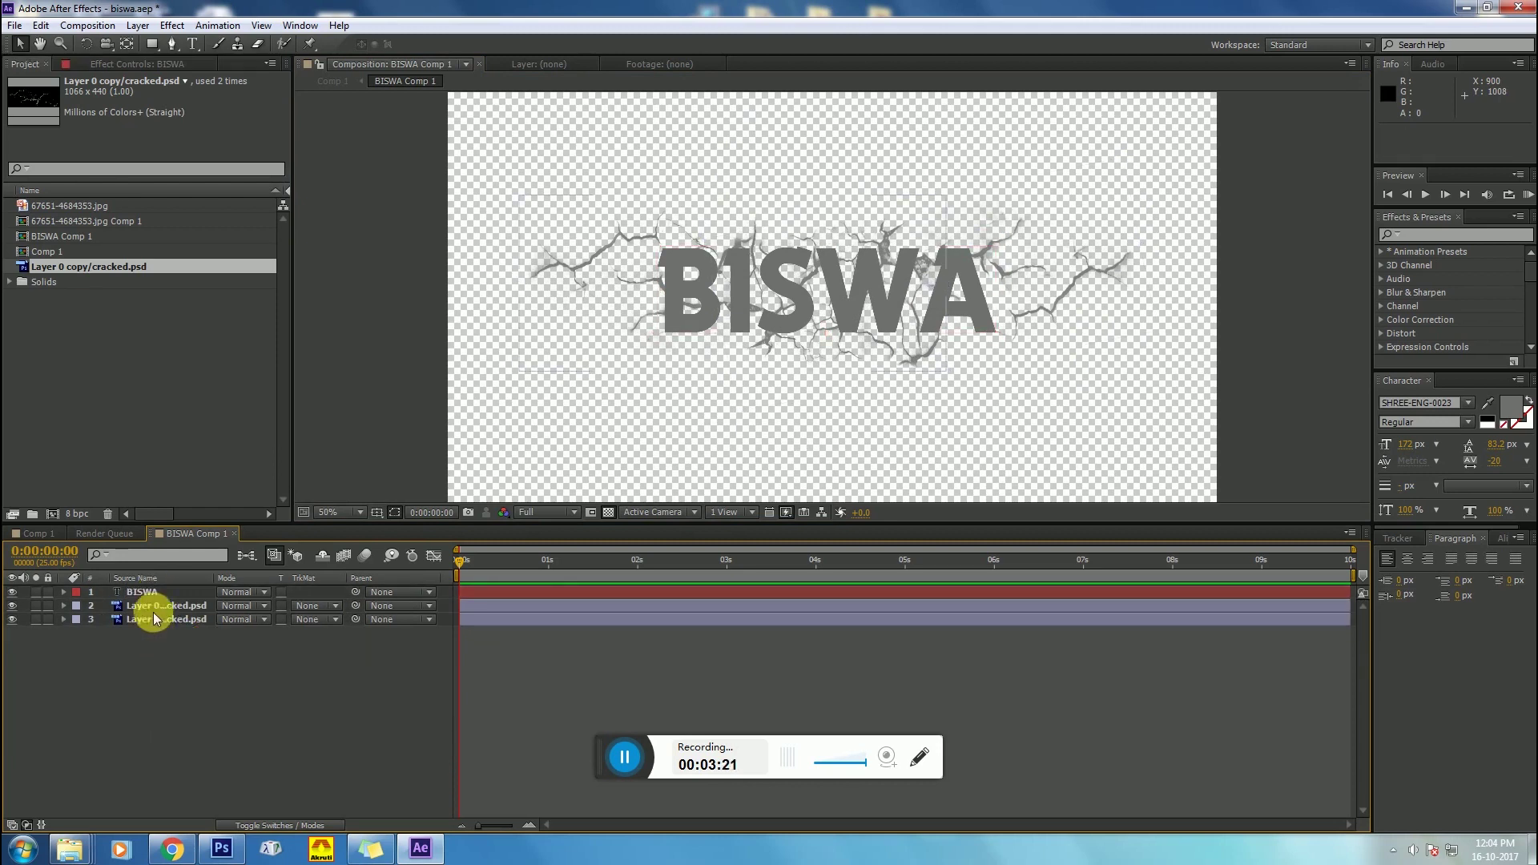
# Step: Create a new adjustment layer above the BISWA text layer
pyautogui.click(153, 594)
pyautogui.rightClick(193, 689)
pyautogui.moveTo(258, 521)
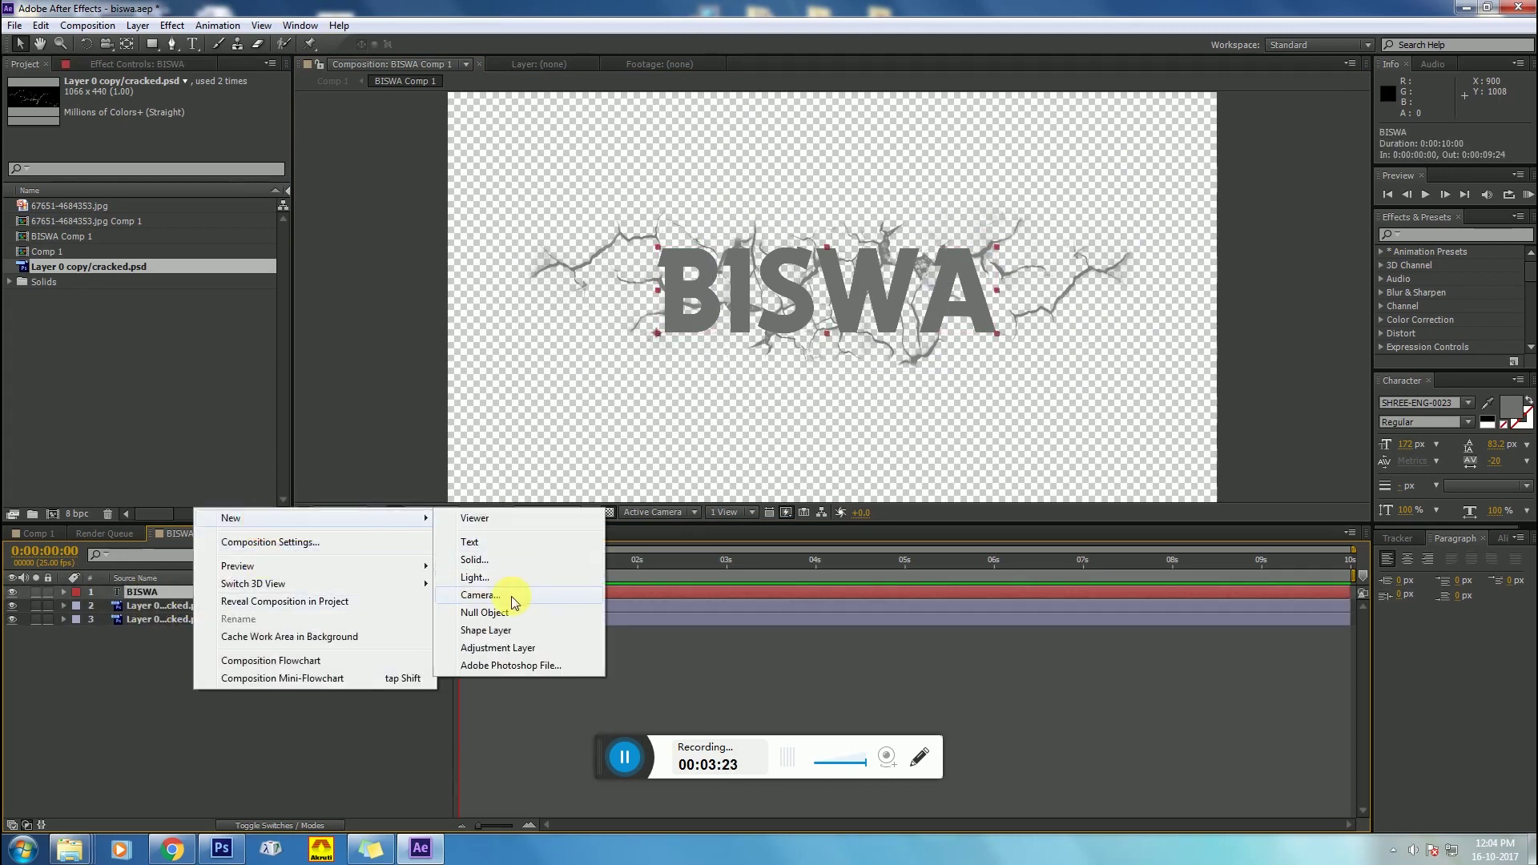
pyautogui.click(507, 653)
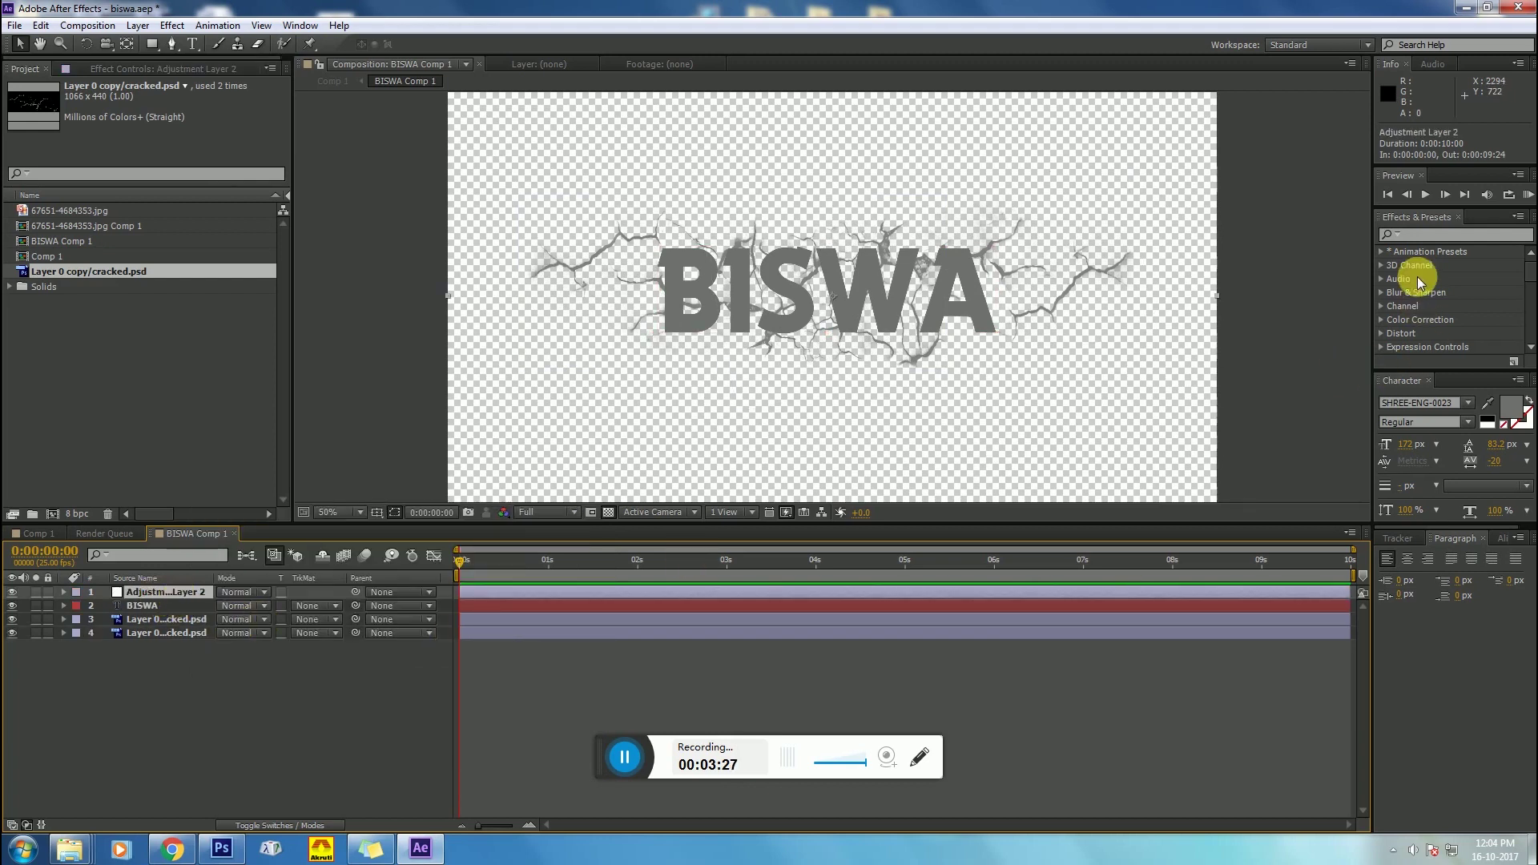
# Step: Apply the Fill effect to the adjustment layer and set its colour to a neutral mid grey
pyautogui.click(1426, 237)
pyautogui.write('fill')
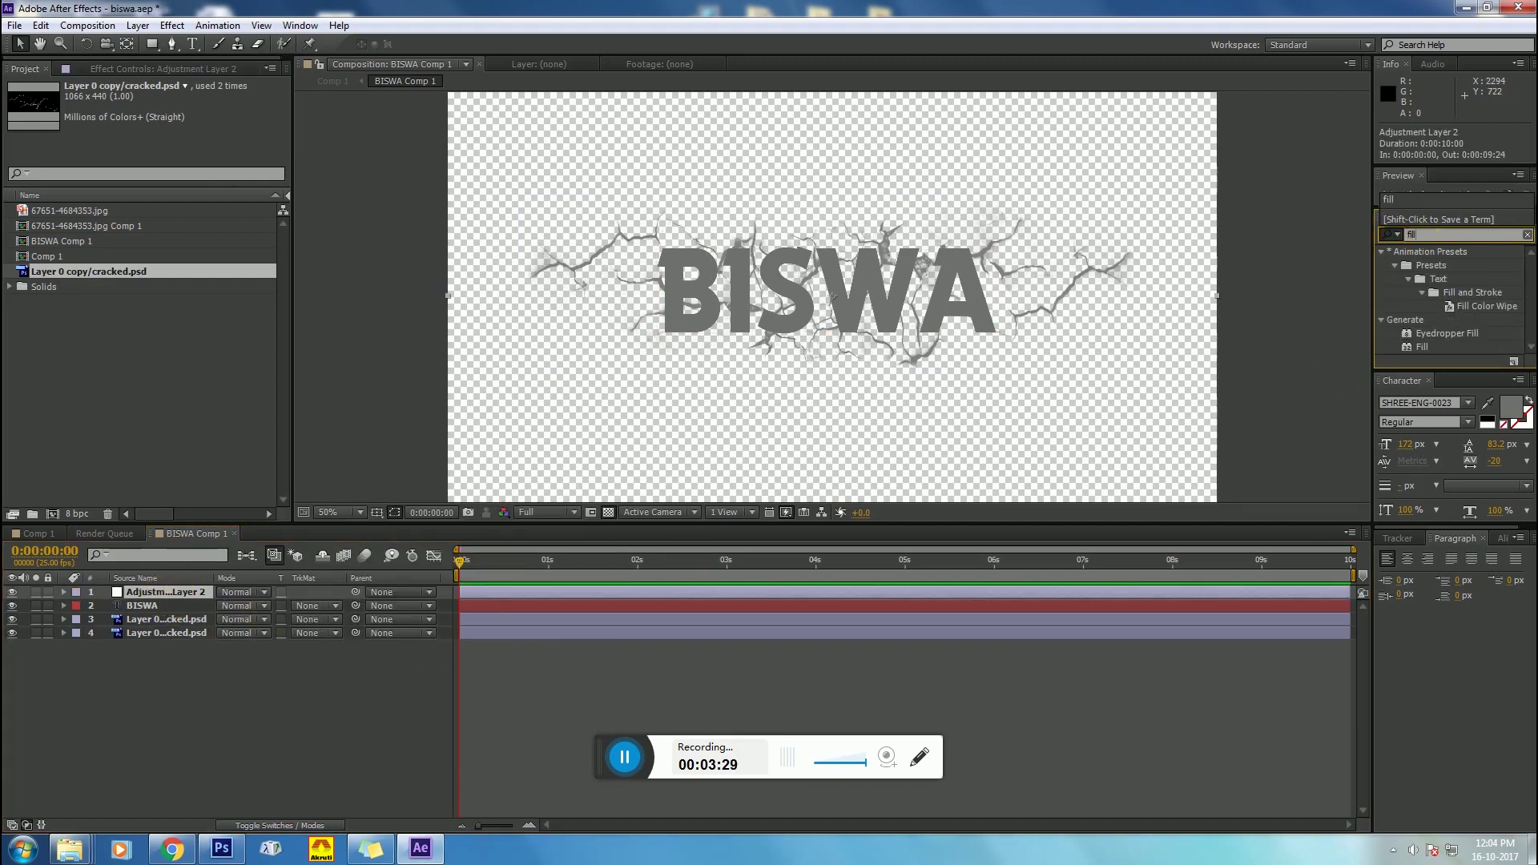
pyautogui.moveTo(1422, 347); pyautogui.dragTo(614, 591)
pyautogui.click(167, 141)
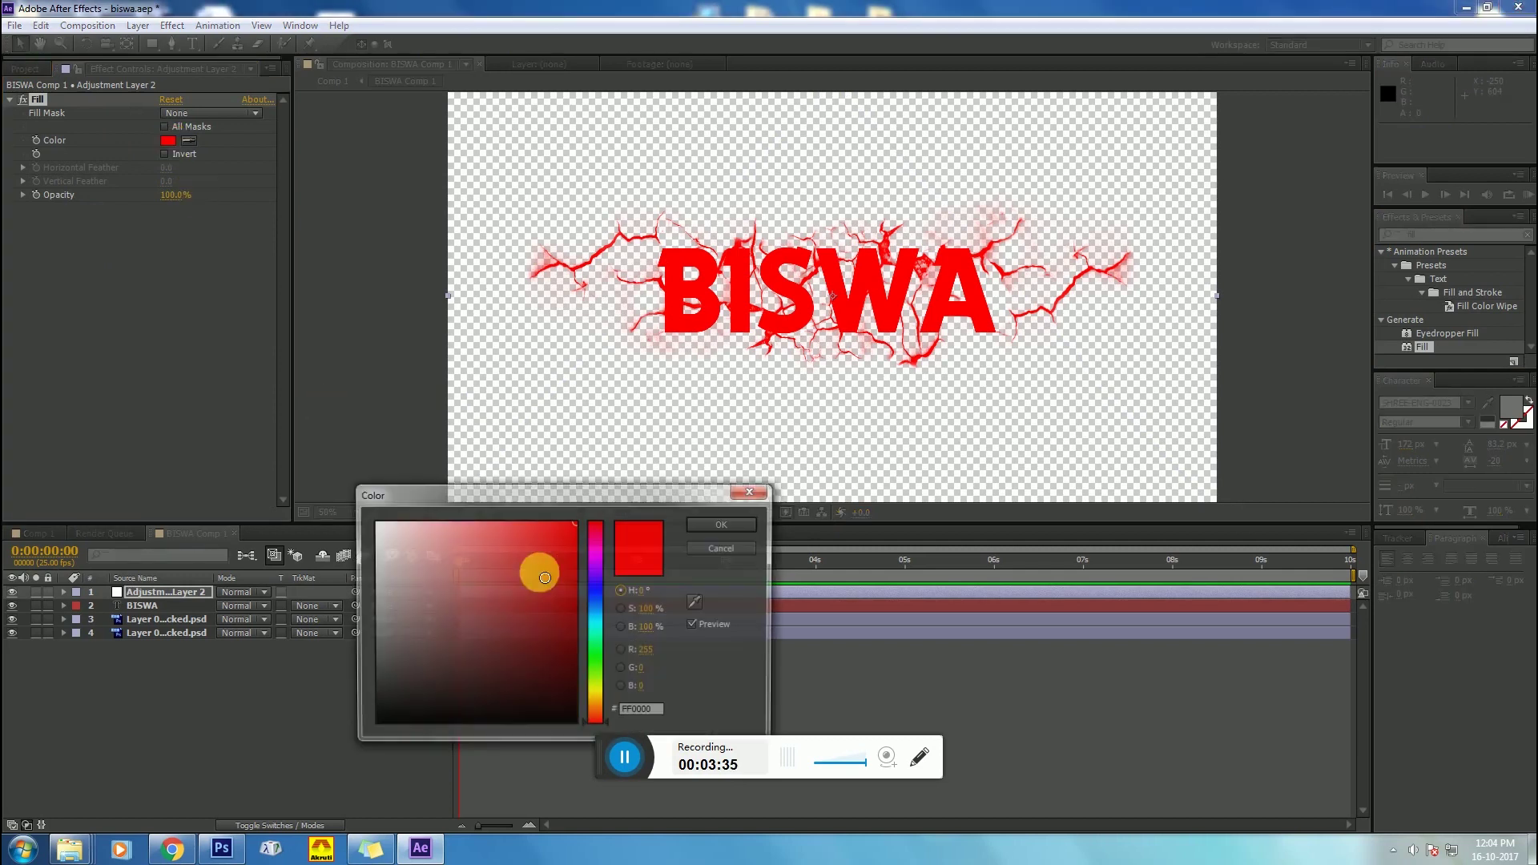
pyautogui.moveTo(433, 635); pyautogui.dragTo(372, 633)
pyautogui.click(708, 525)
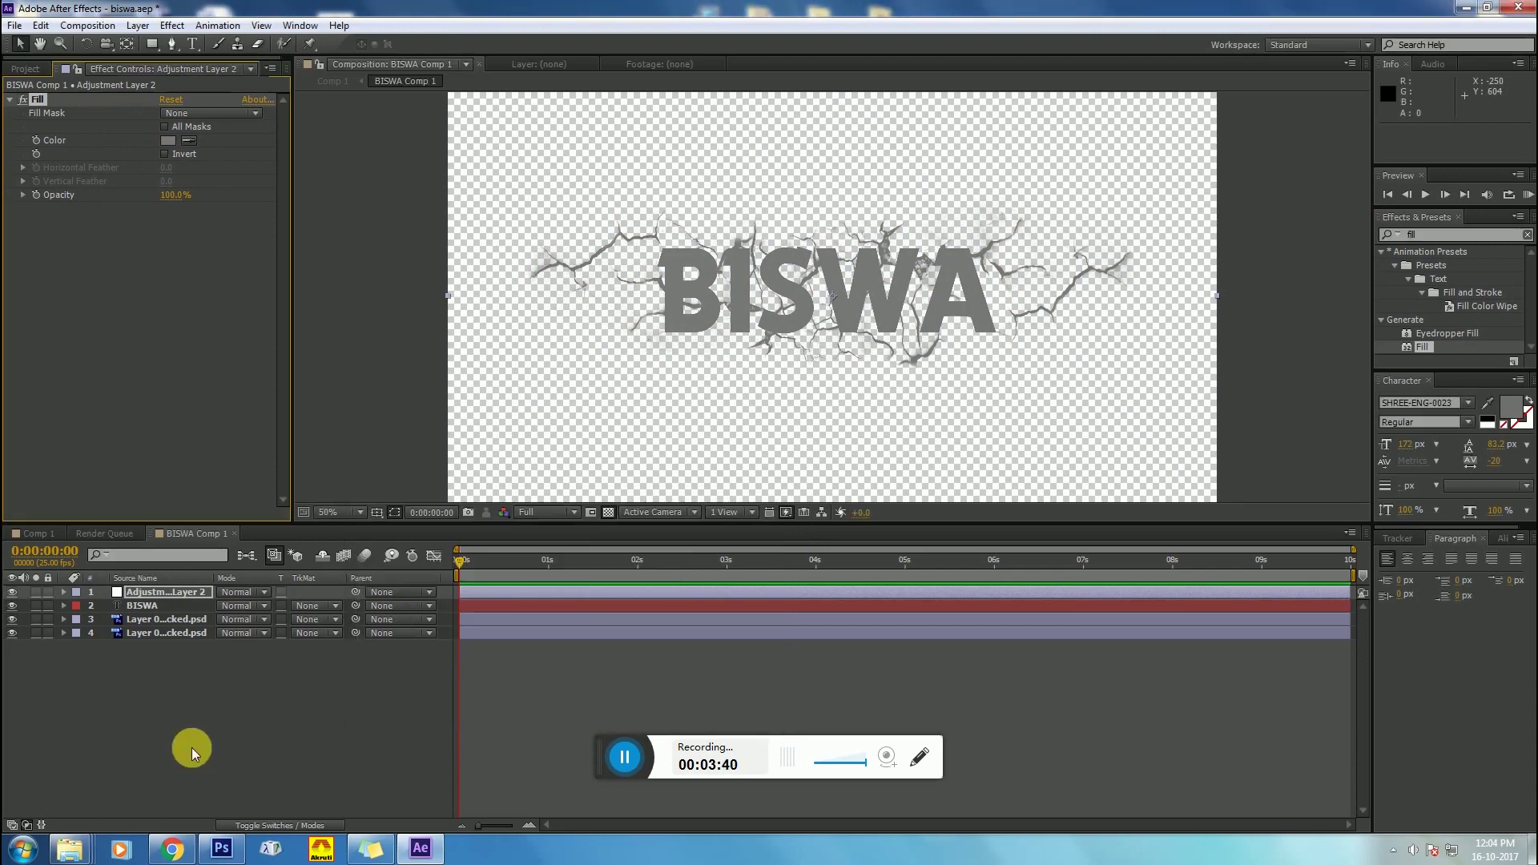
# Step: Return to Comp 1 and examine the cracked BISWA text against the wall texture up close
pyautogui.click(32, 531)
pyautogui.scroll(4, 722, 306)
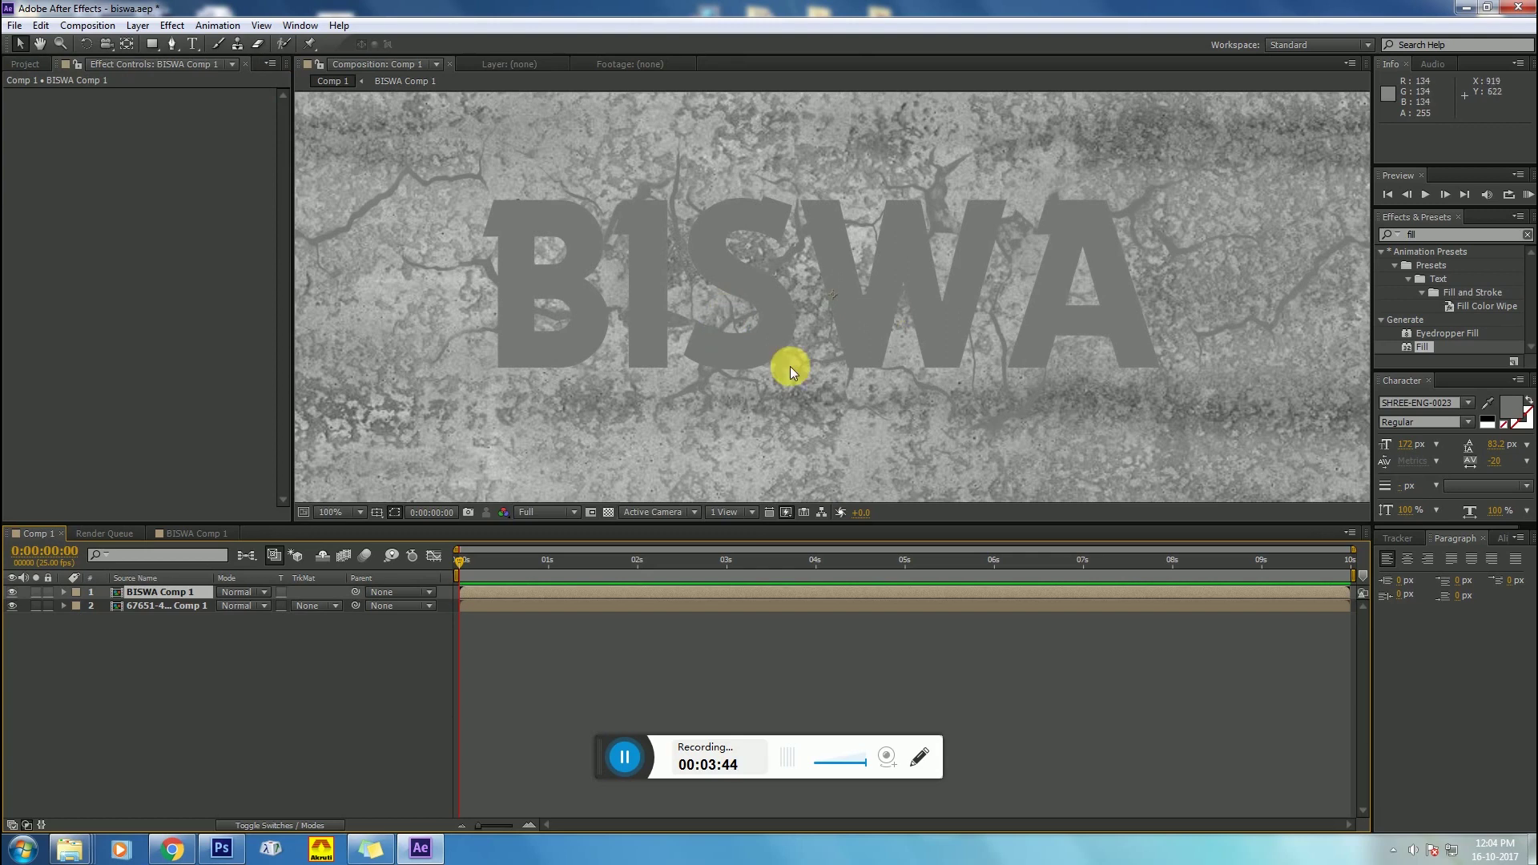
pyautogui.scroll(-2, 790, 366)
pyautogui.click(248, 682)
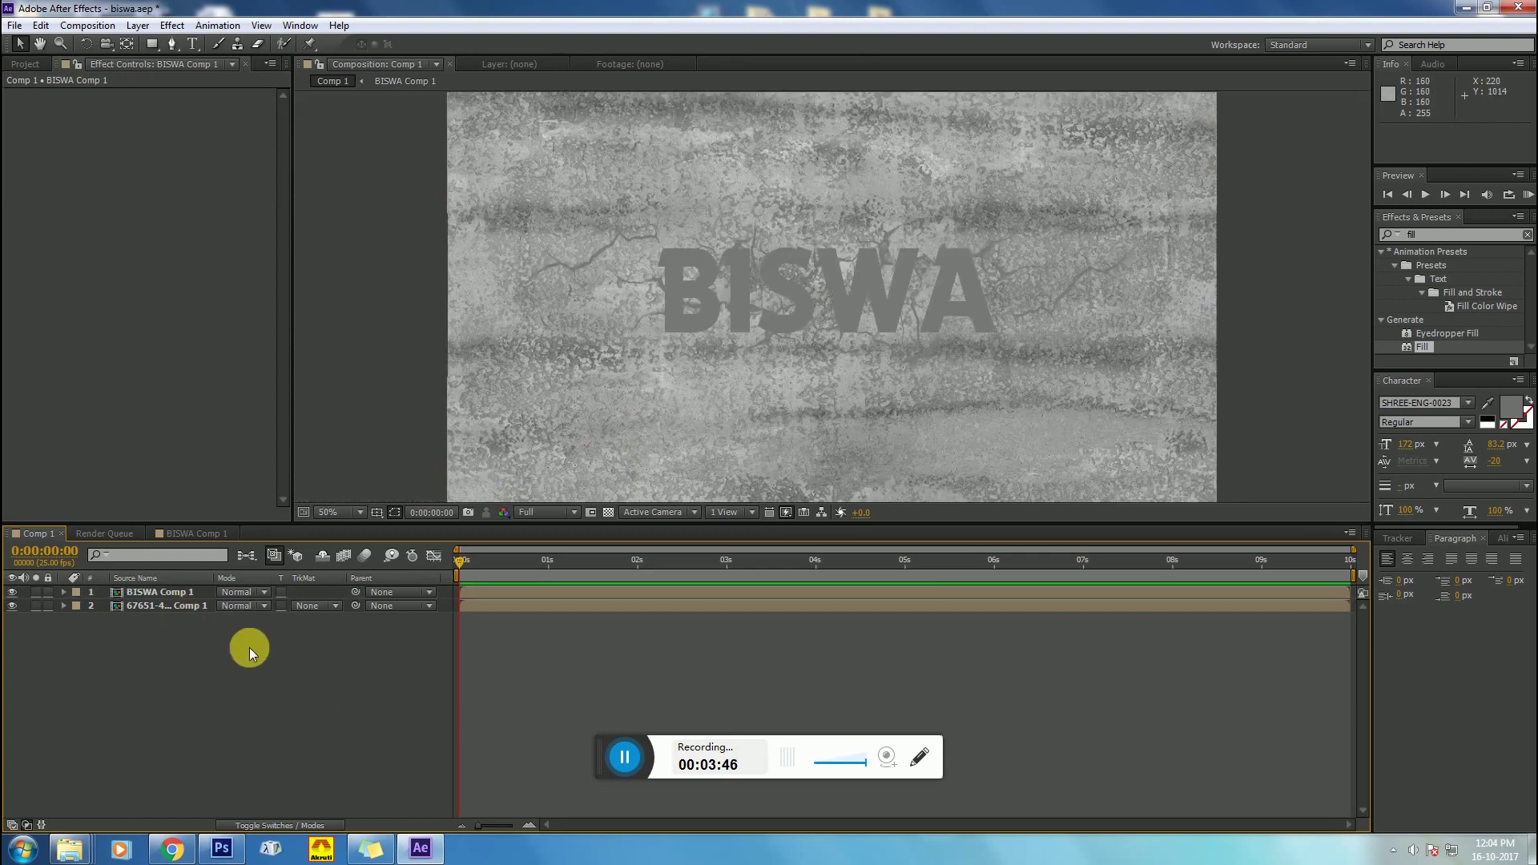
# Step: Rename the wall texture layer in Comp 1 to concrete wall and save the project
pyautogui.click(156, 606)
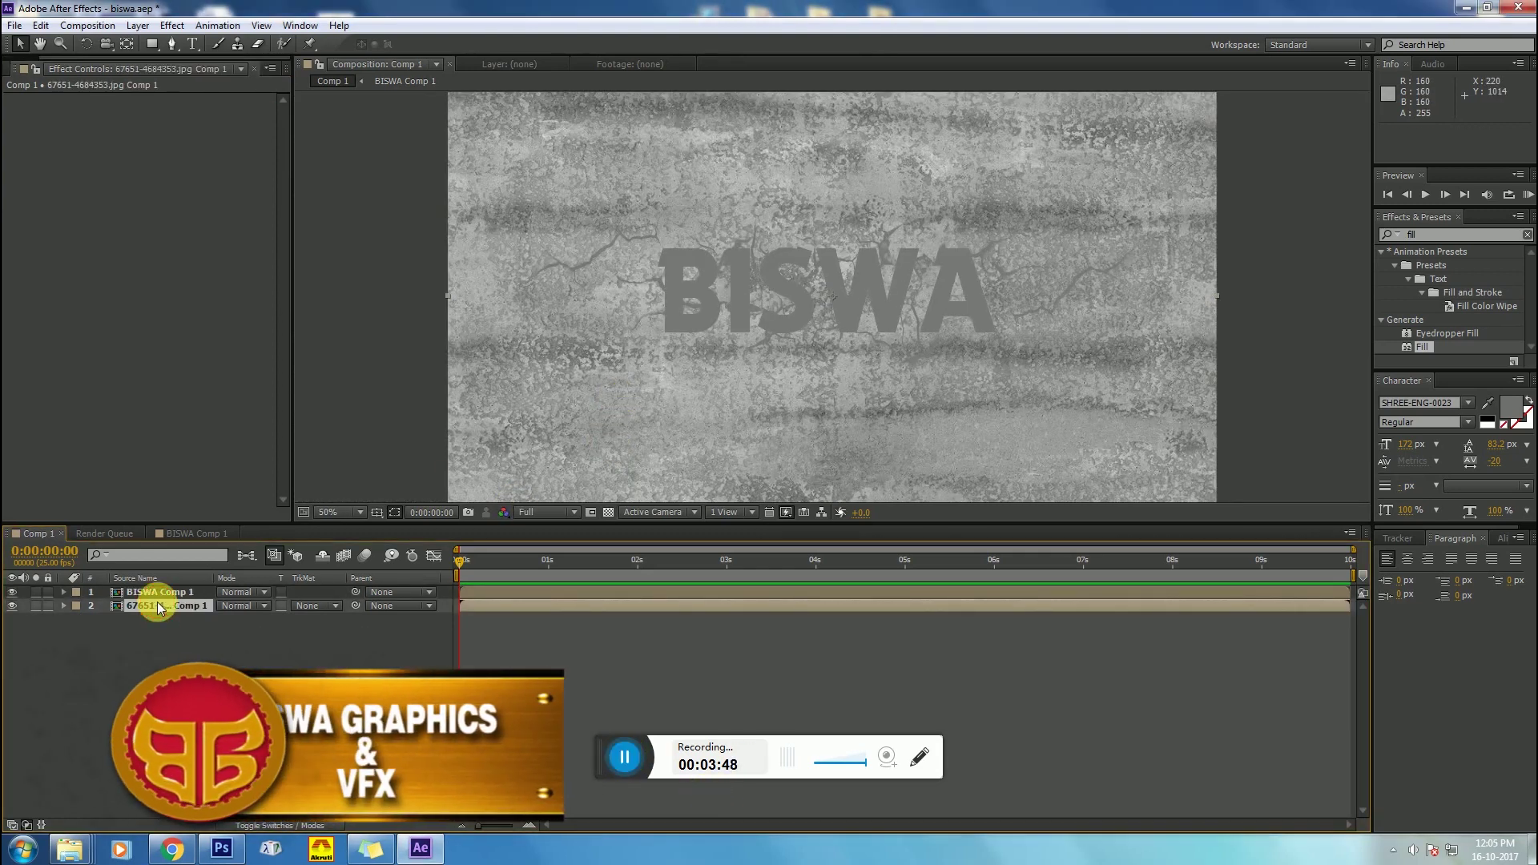
pyautogui.rightClick(157, 609)
pyautogui.click(200, 579)
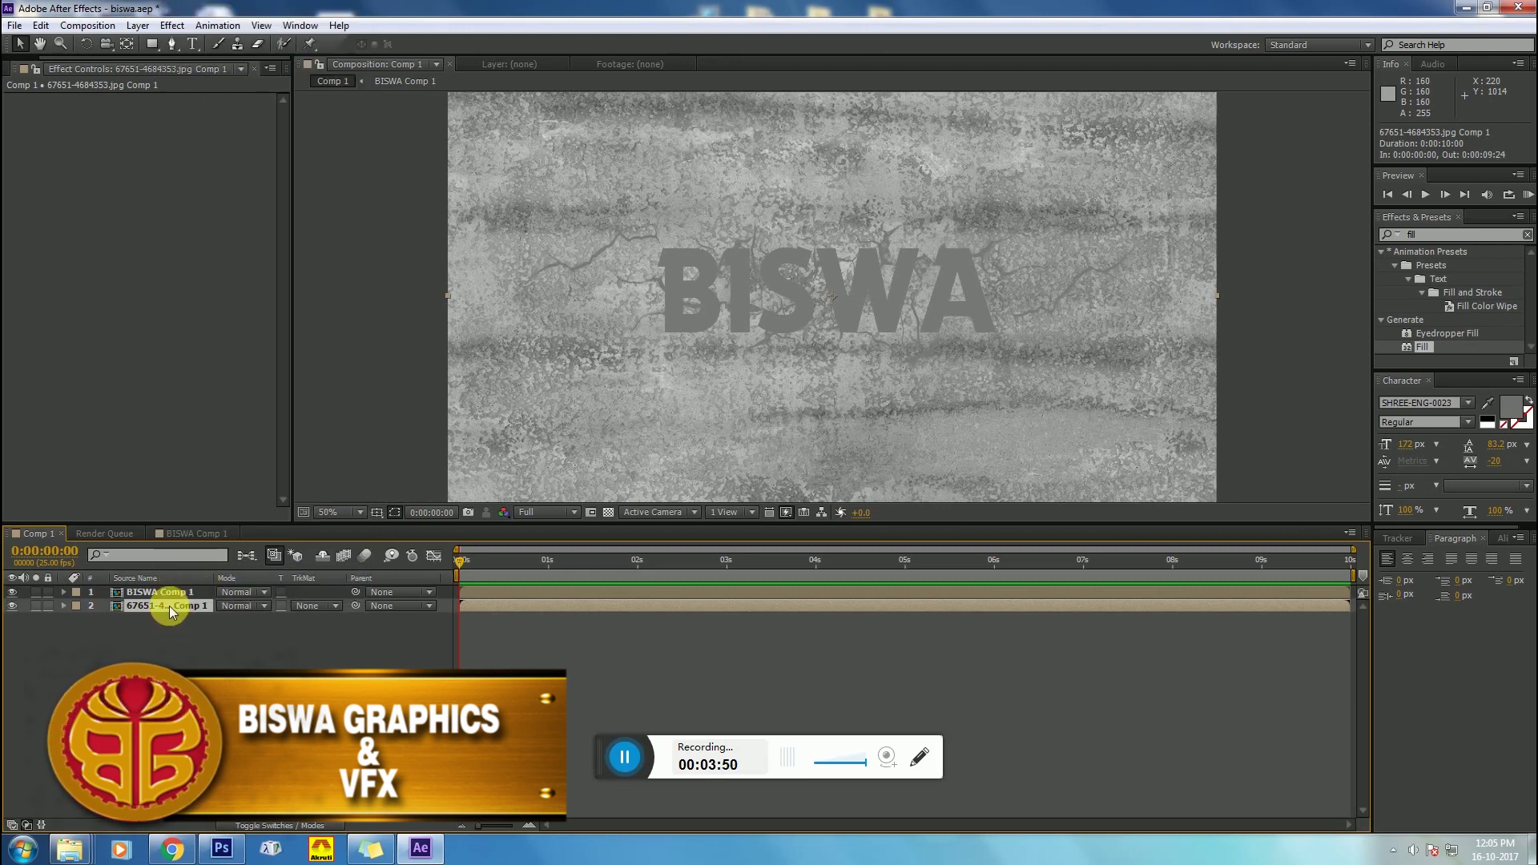
pyautogui.rightClick(170, 606)
pyautogui.click(204, 601)
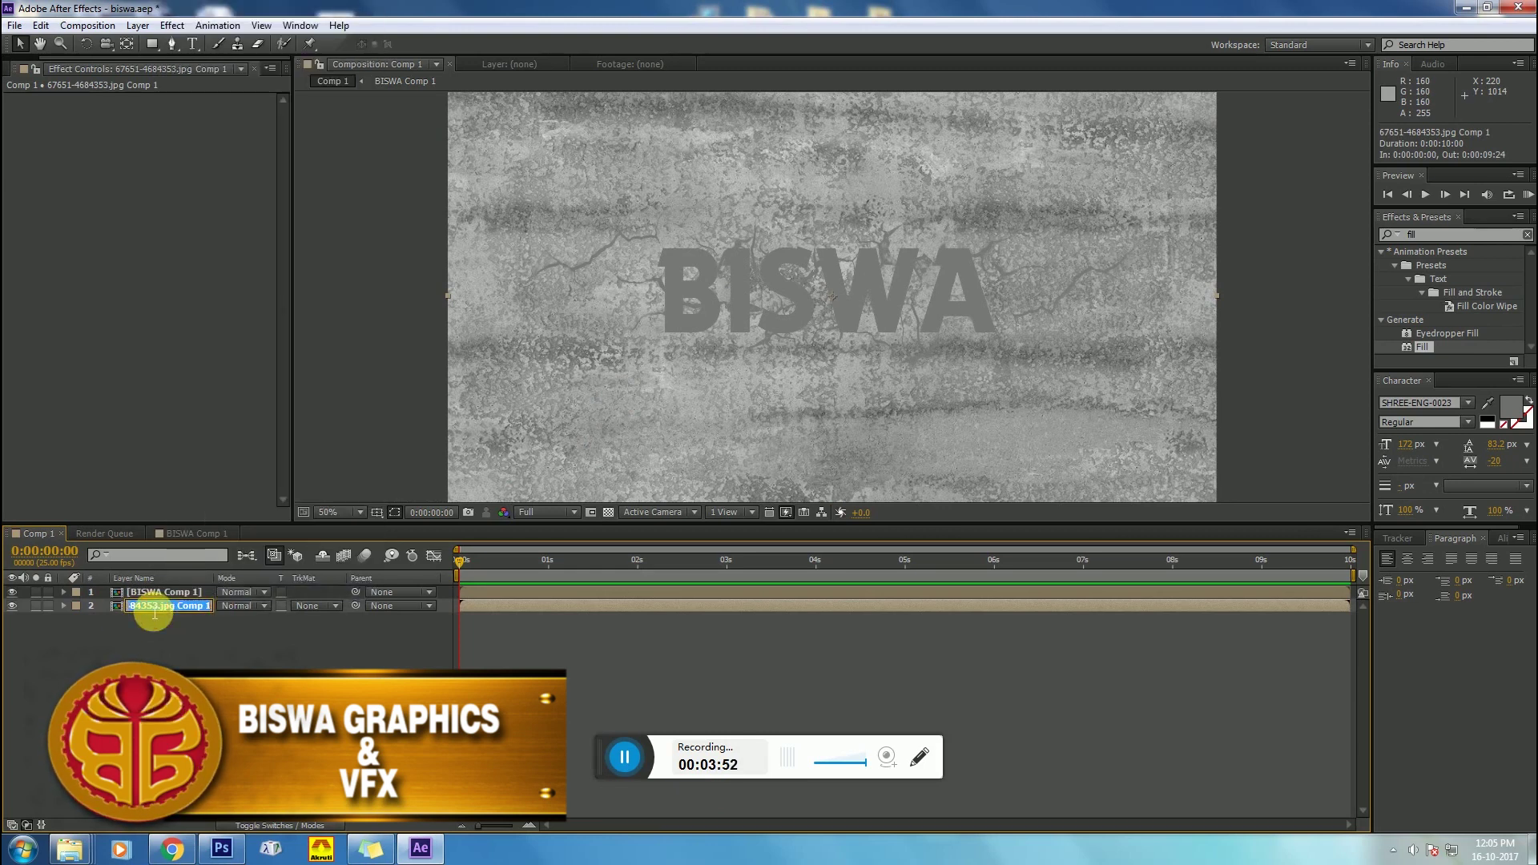
pyautogui.write('conc')
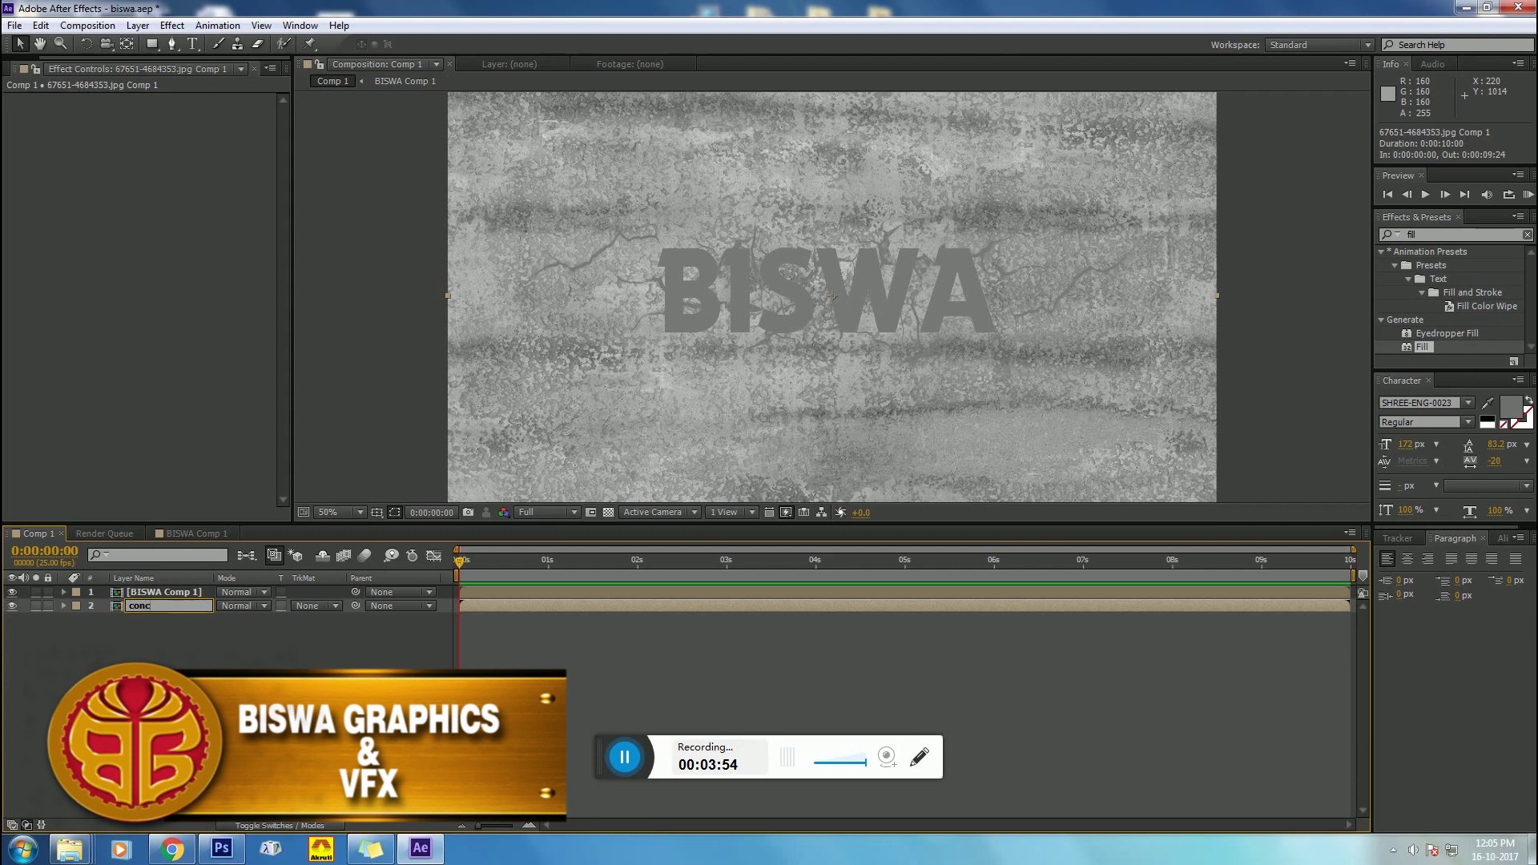
pyautogui.write('rete wall')
pyautogui.press('Return')
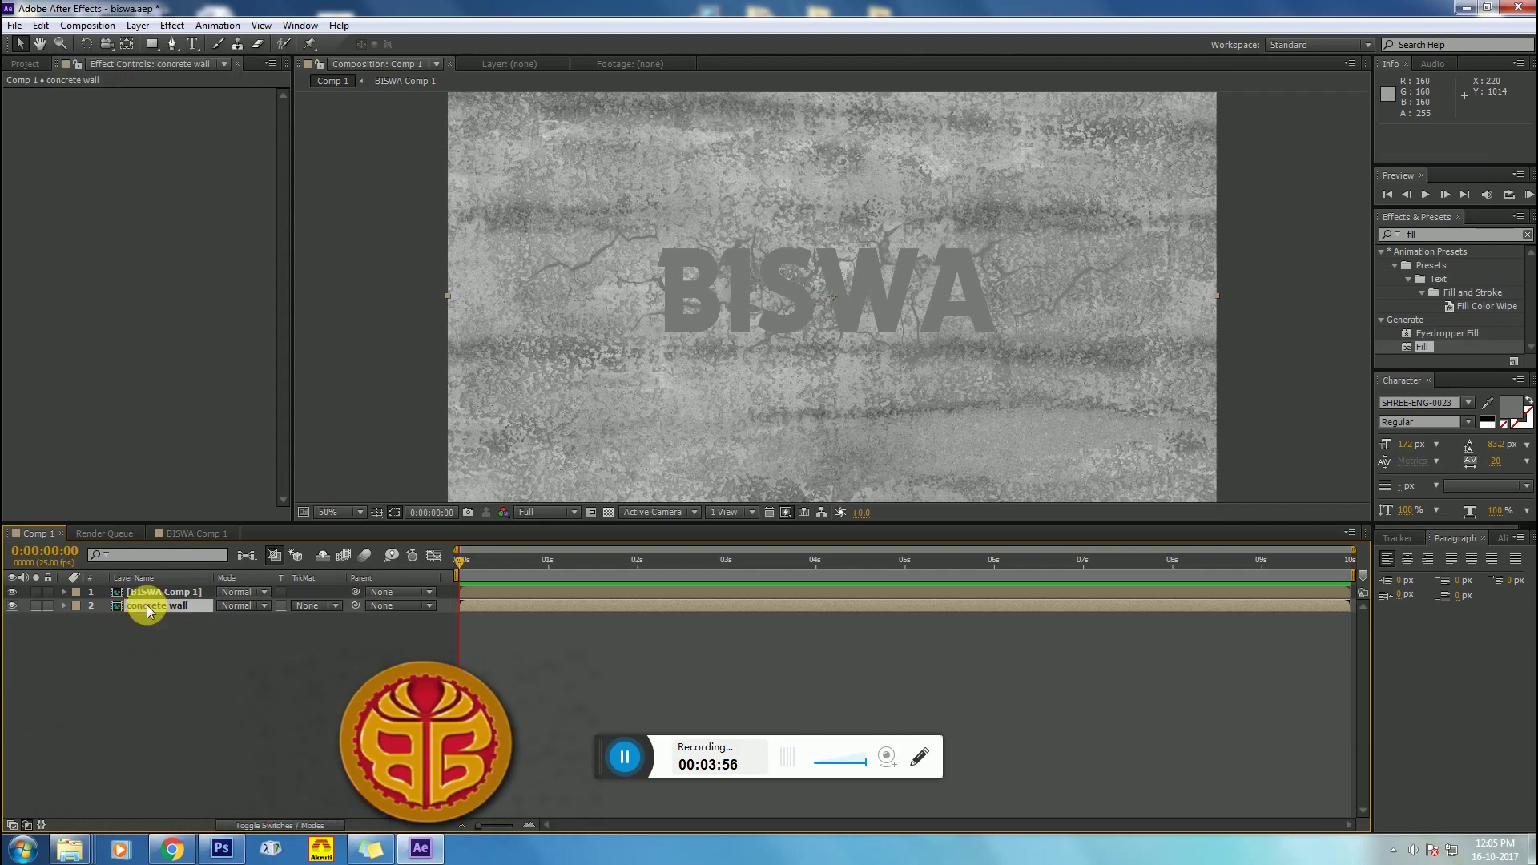
pyautogui.click(149, 636)
pyautogui.hotkey('ctrl', 's')
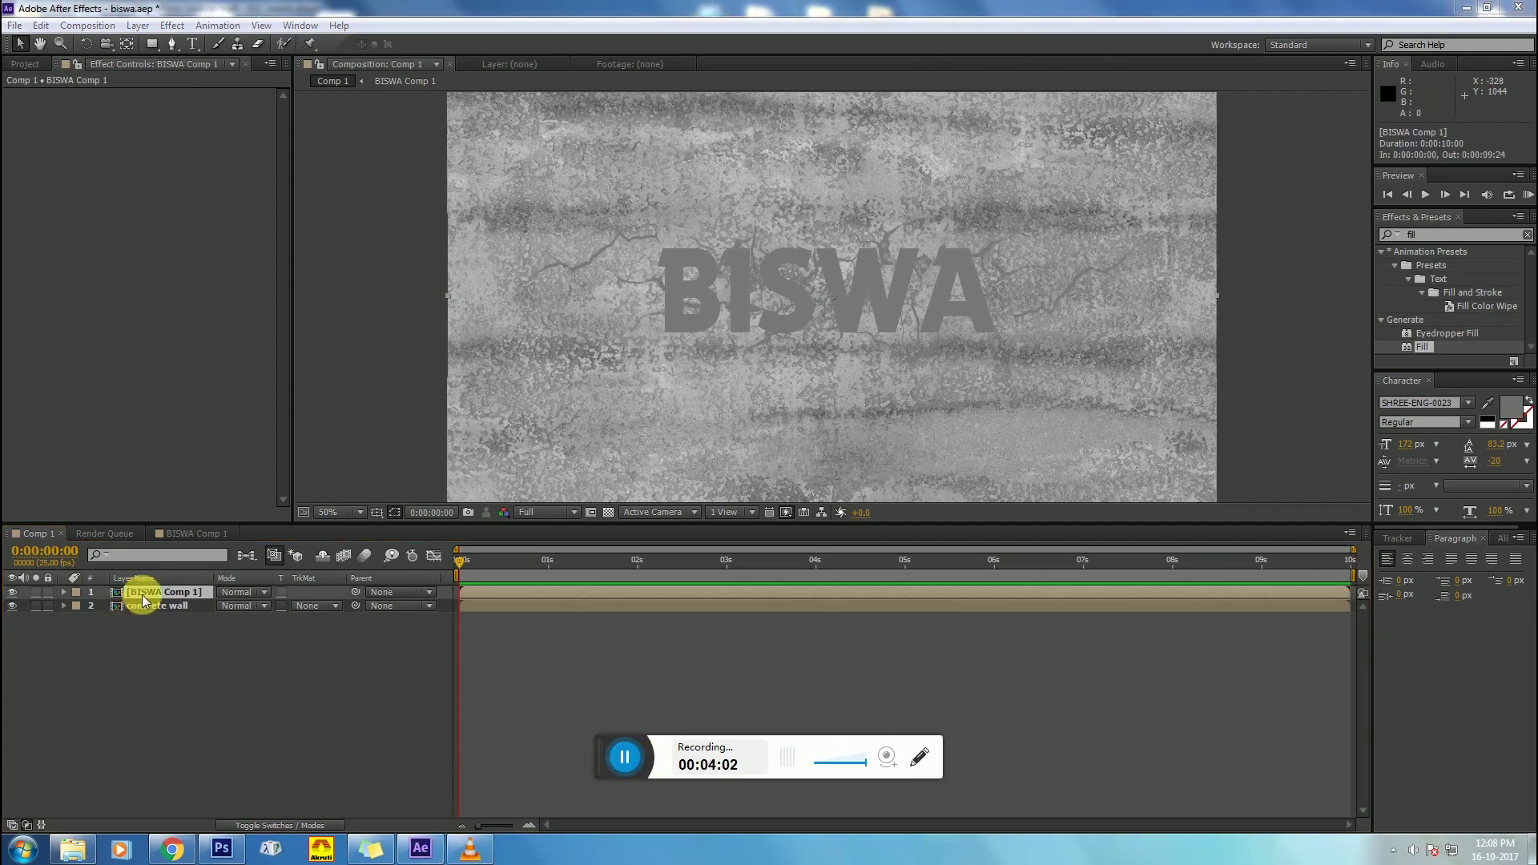
# Step: Set the BISWA Comp 1 layer's blending mode to Multiply and add an Inner Shadow layer style to it
pyautogui.click(262, 591)
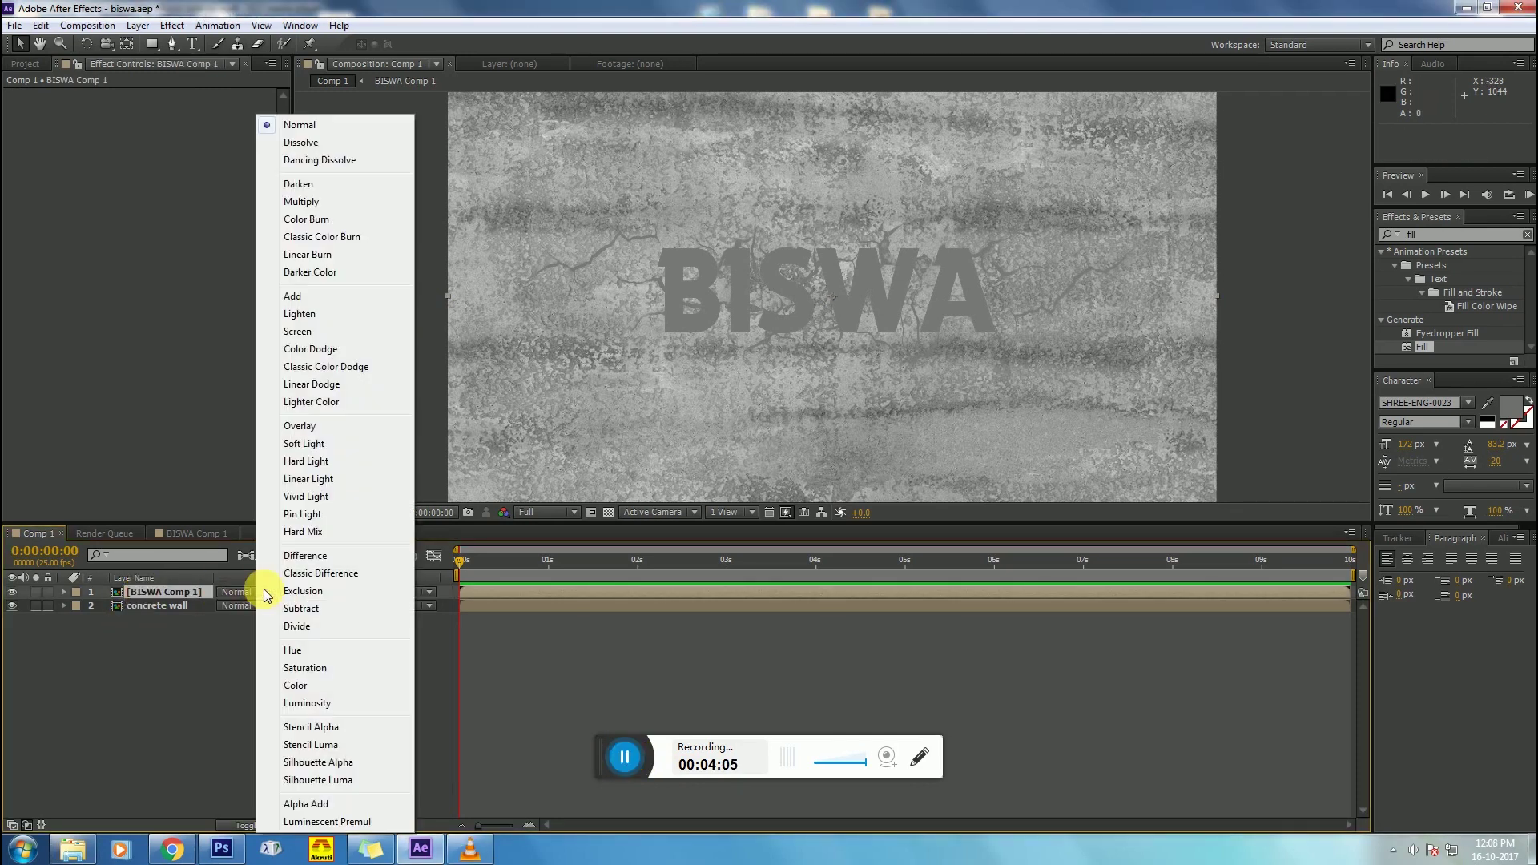
pyautogui.click(330, 202)
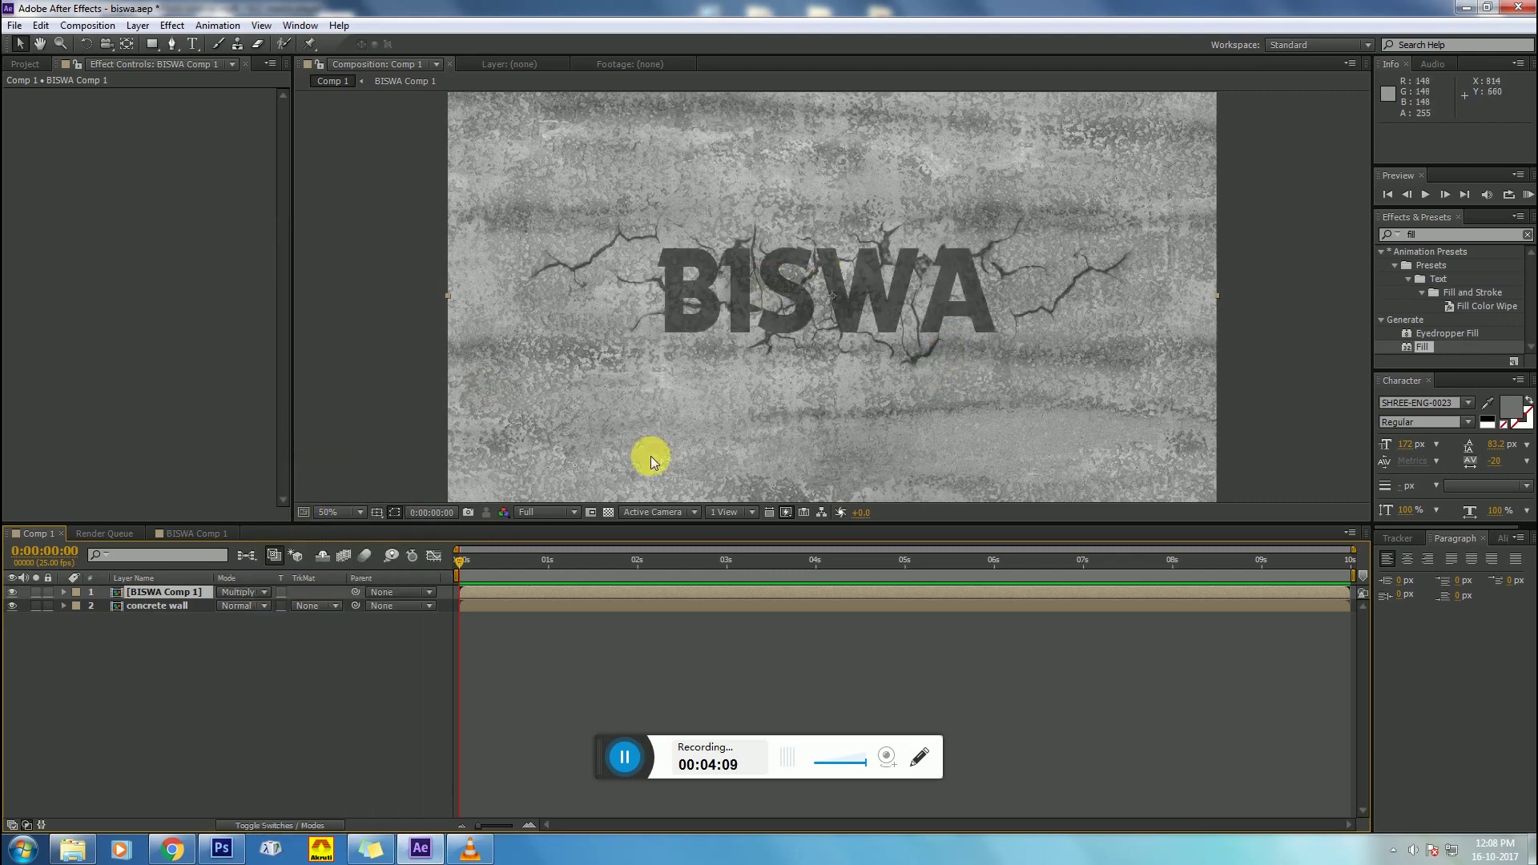
pyautogui.rightClick(190, 591)
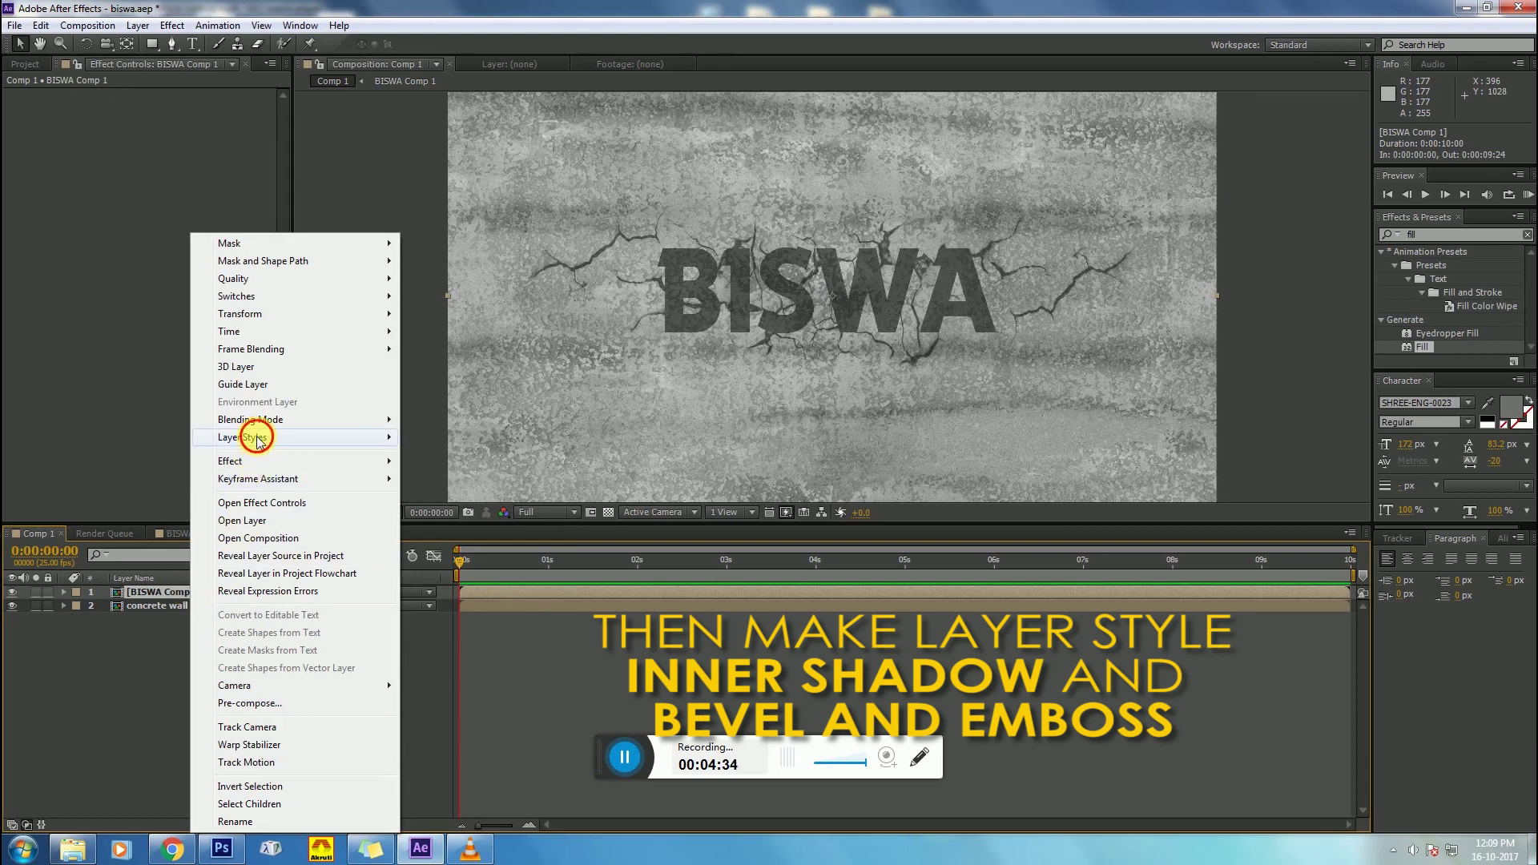
pyautogui.moveTo(256, 437)
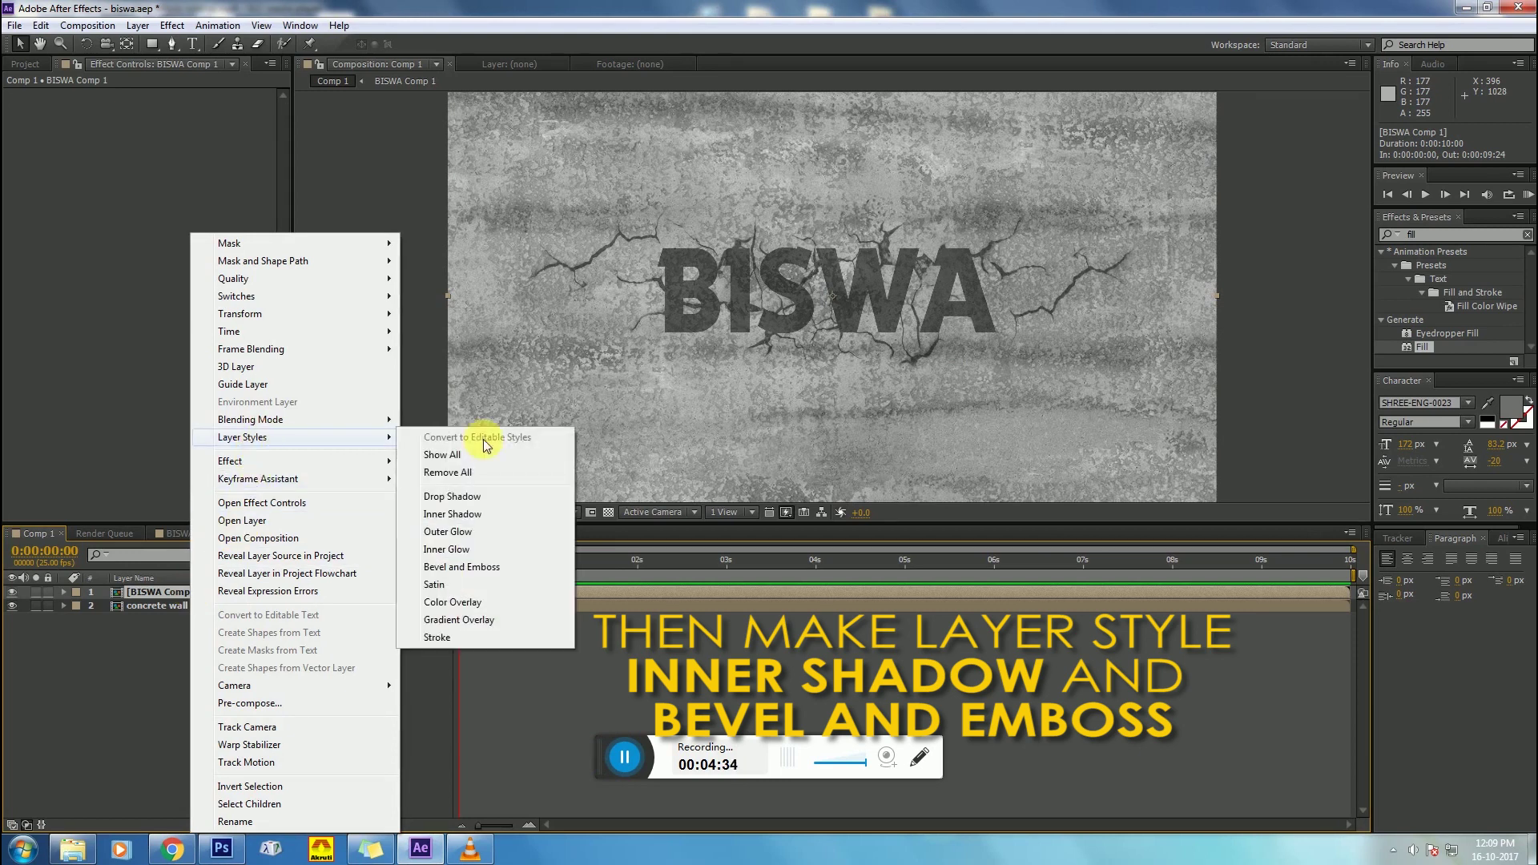
pyautogui.click(476, 519)
pyautogui.scroll(2, 807, 312)
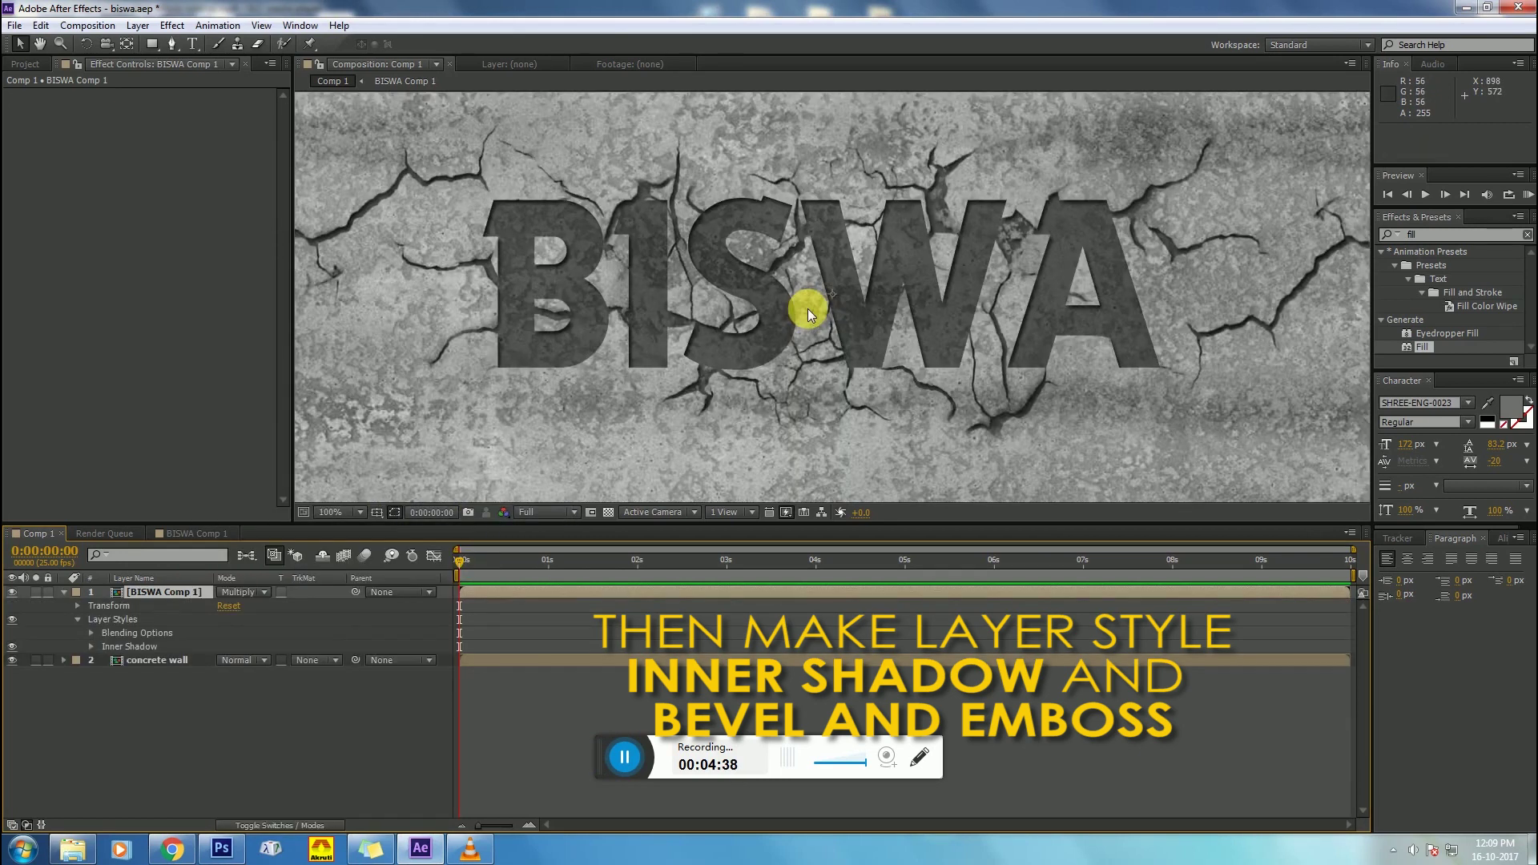
pyautogui.scroll(-4, 807, 310)
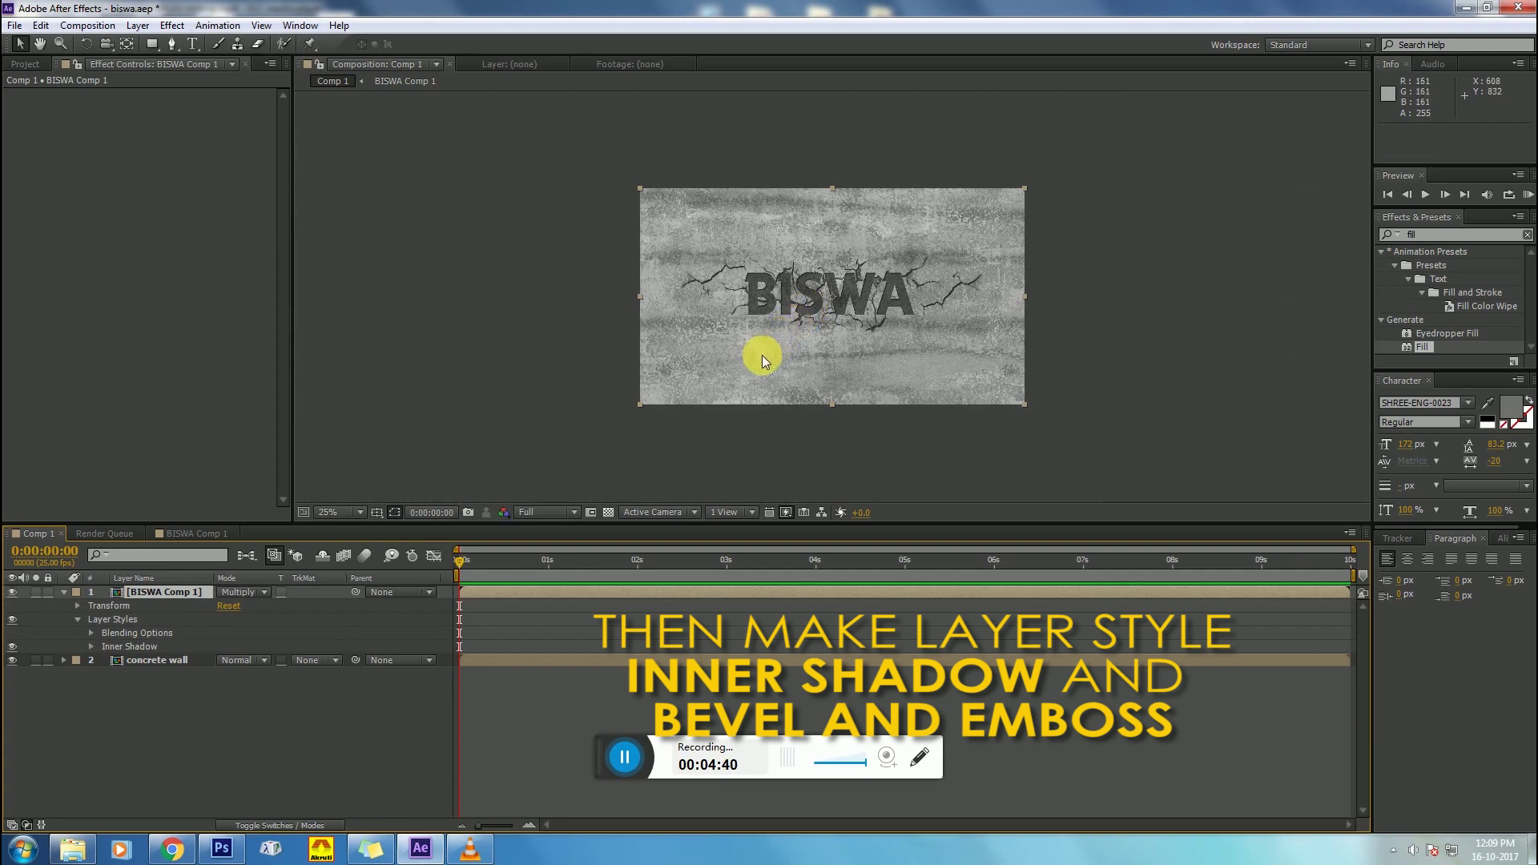
pyautogui.scroll(1, 761, 354)
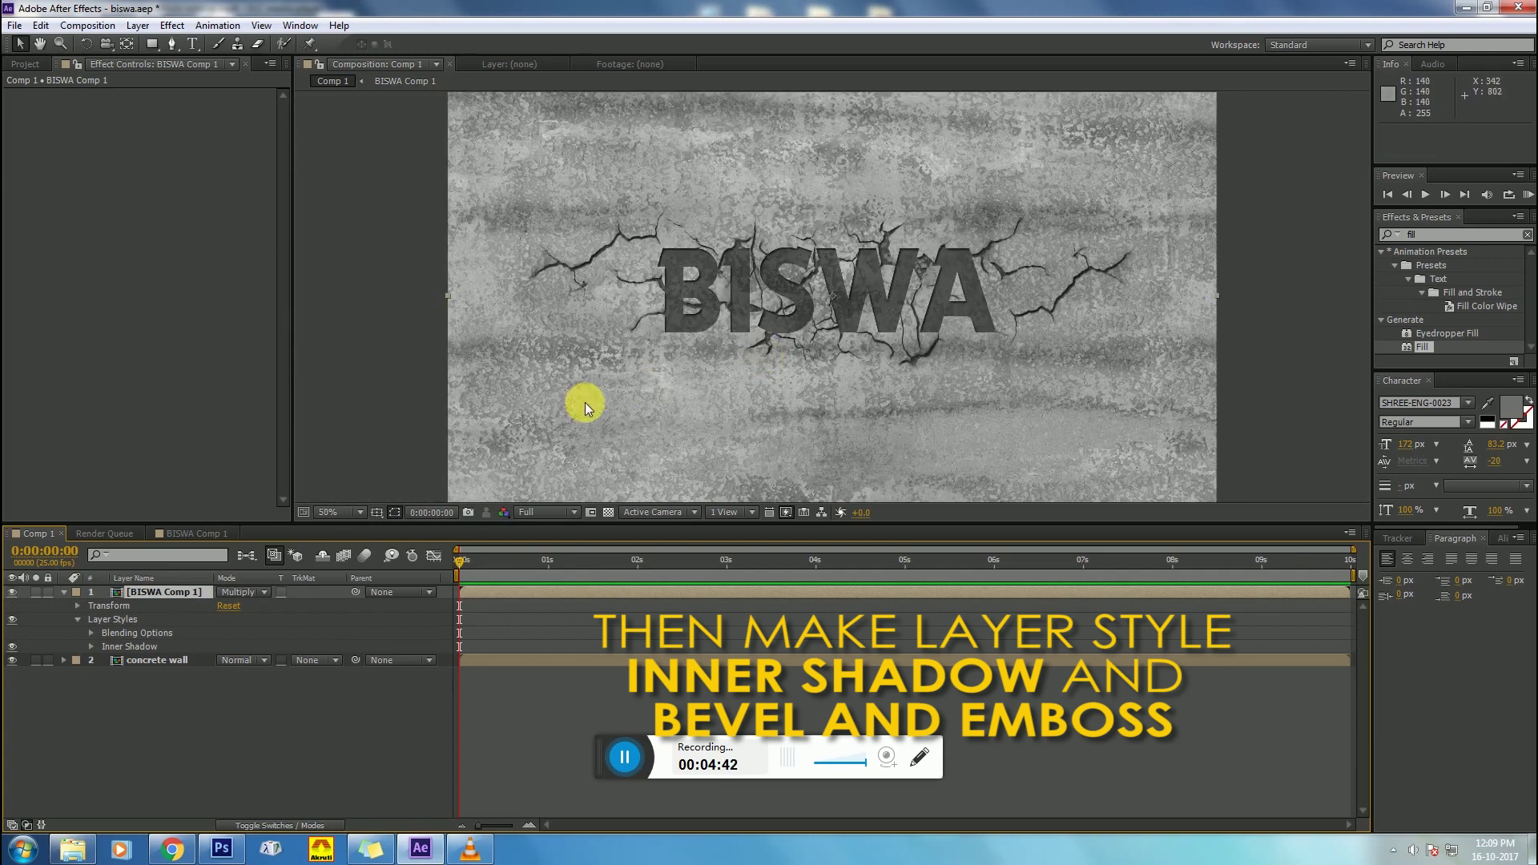
# Step: Expand the BISWA layer's Inner Shadow settings and adjust the shadow angle
pyautogui.click(91, 646)
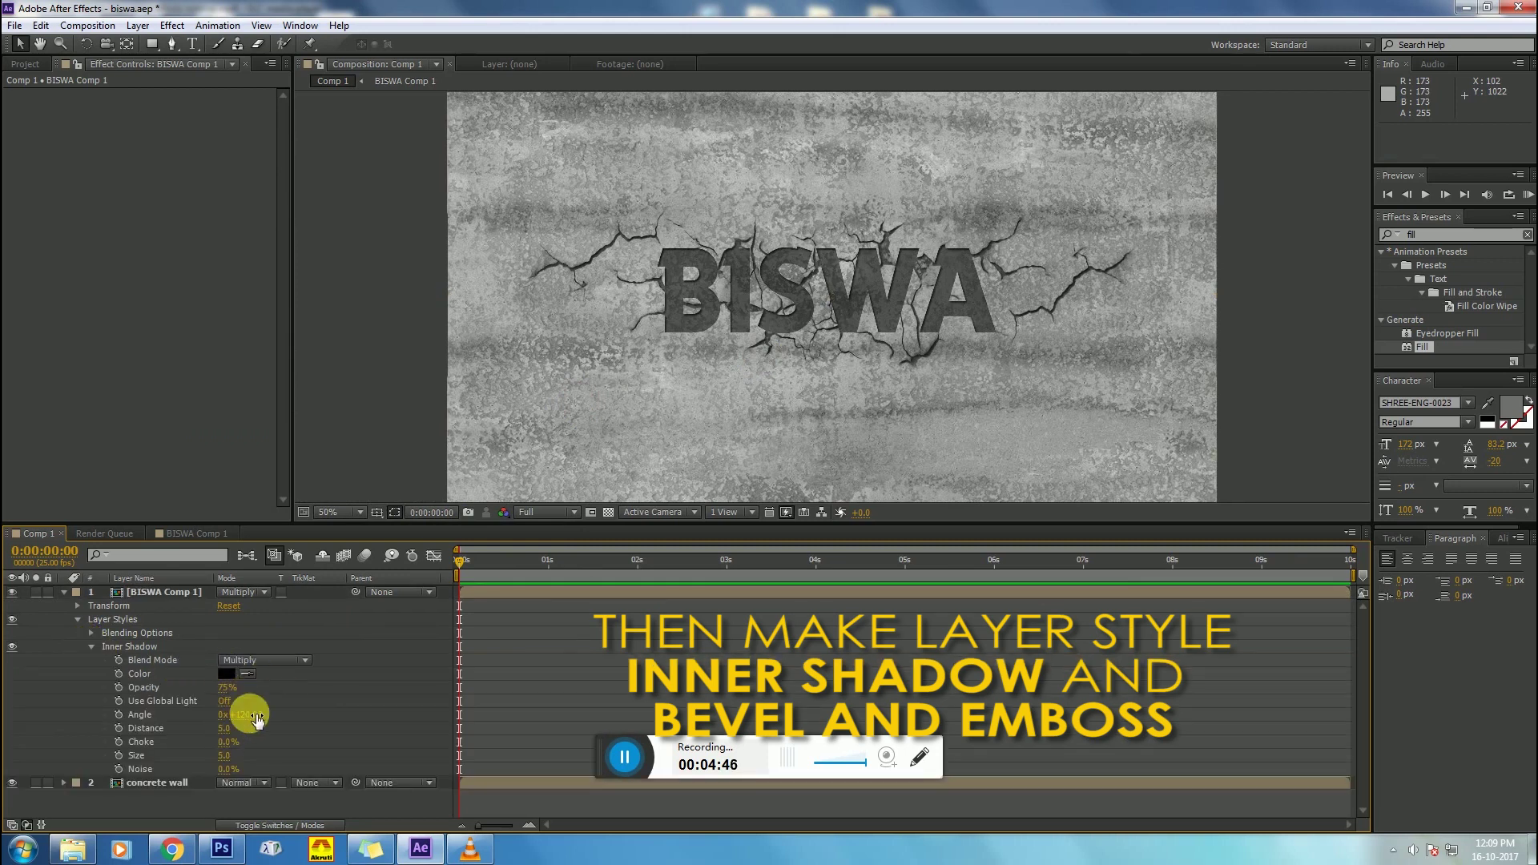
pyautogui.moveTo(254, 710); pyautogui.dragTo(392, 717)
pyautogui.moveTo(437, 716); pyautogui.dragTo(297, 717)
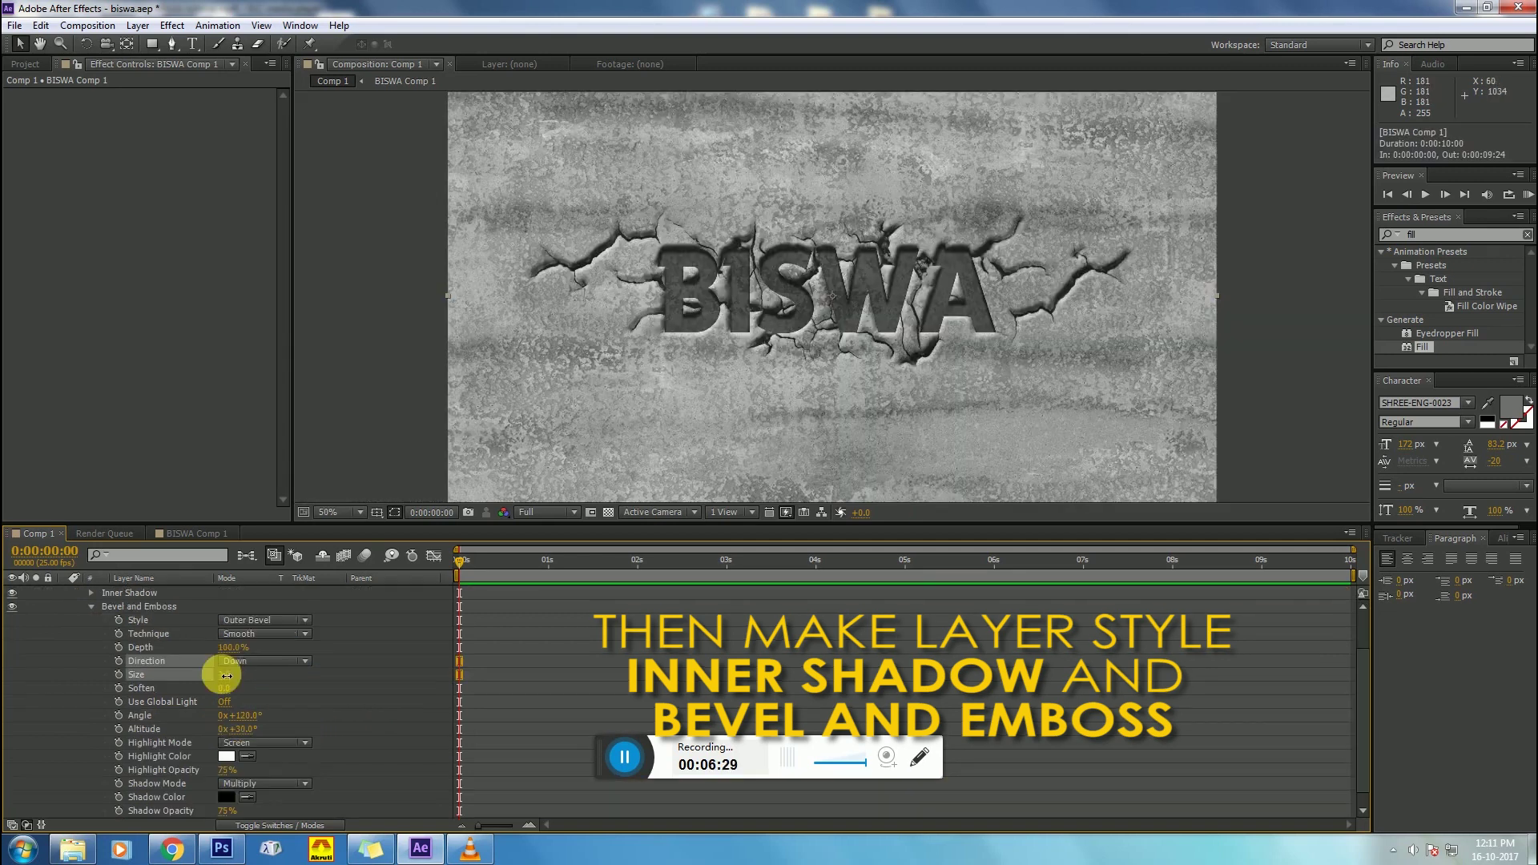
# Step: Set the size of the BISWA layer's Bevel and Emboss style to 5.0
pyautogui.moveTo(213, 672); pyautogui.dragTo(222, 675)
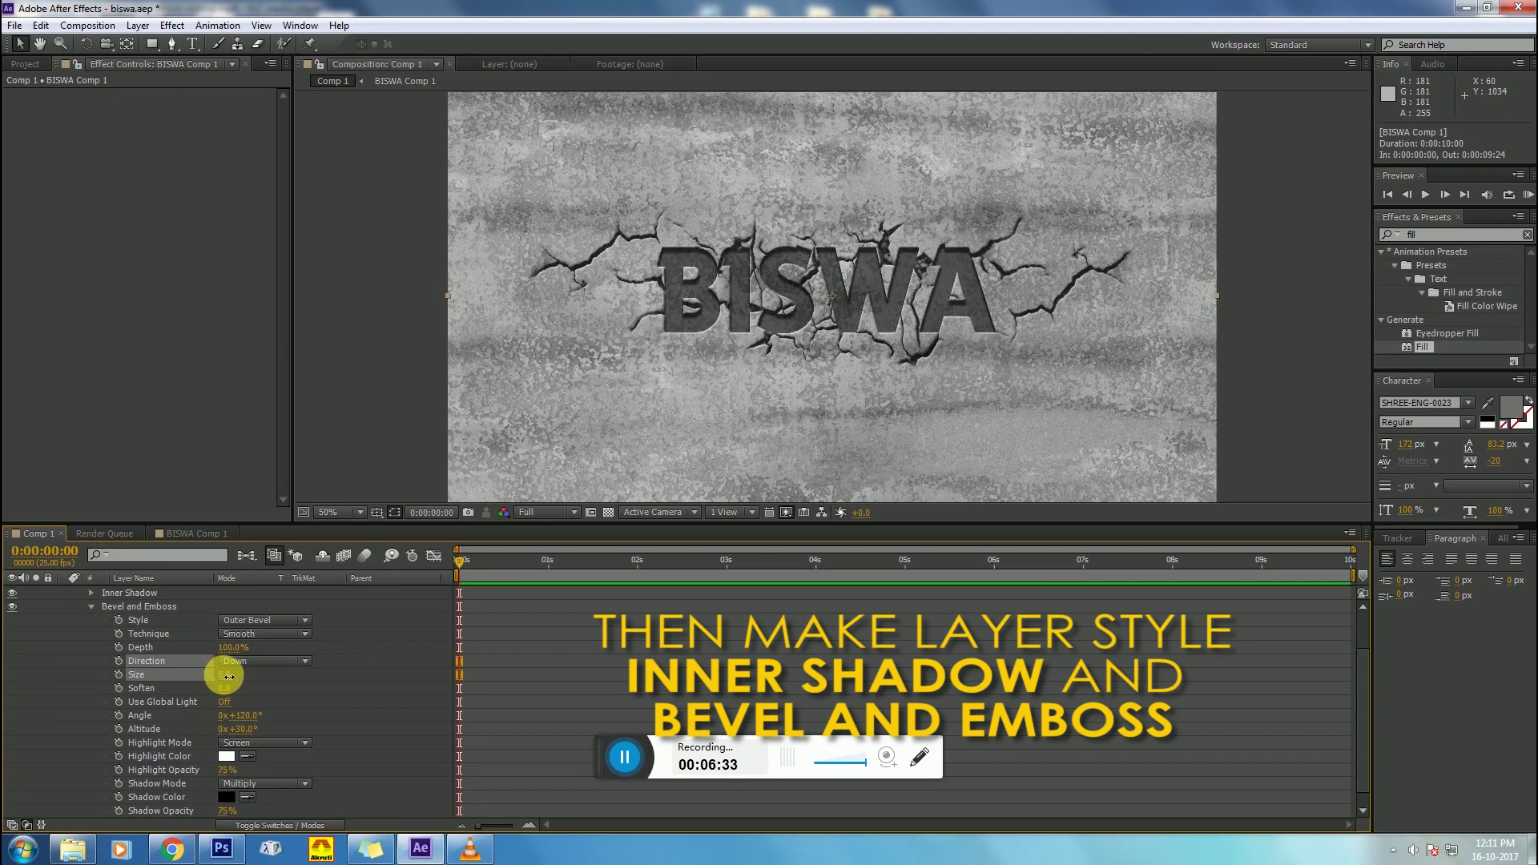
pyautogui.moveTo(229, 677); pyautogui.dragTo(230, 677)
pyautogui.moveTo(228, 677); pyautogui.dragTo(227, 677)
pyautogui.press('/')
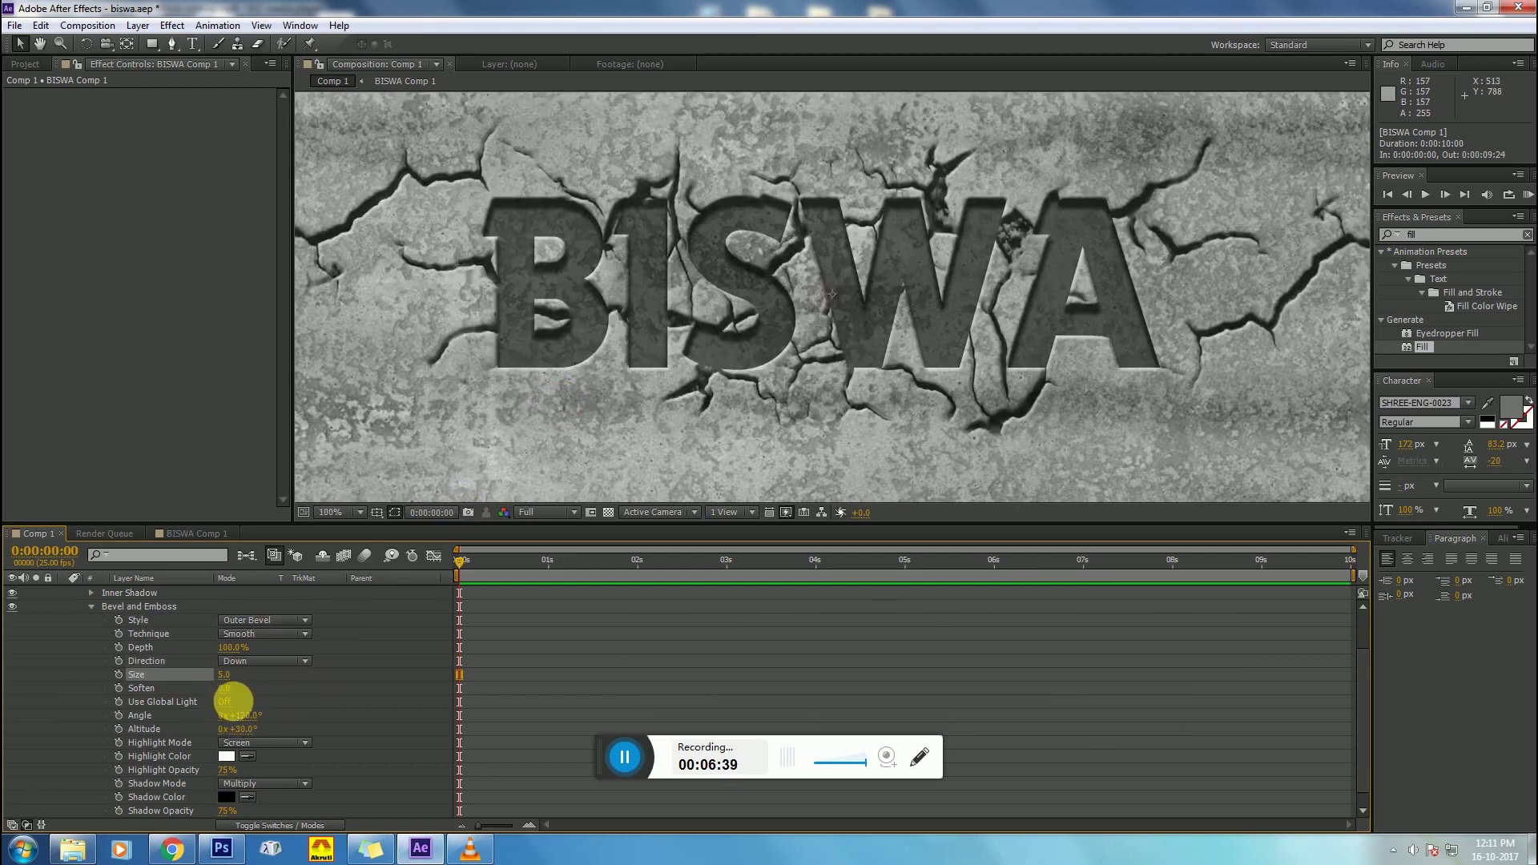
# Step: Raise the Bevel and Emboss highlight opacity to 100%
pyautogui.click(245, 771)
pyautogui.moveTo(260, 769); pyautogui.dragTo(302, 767)
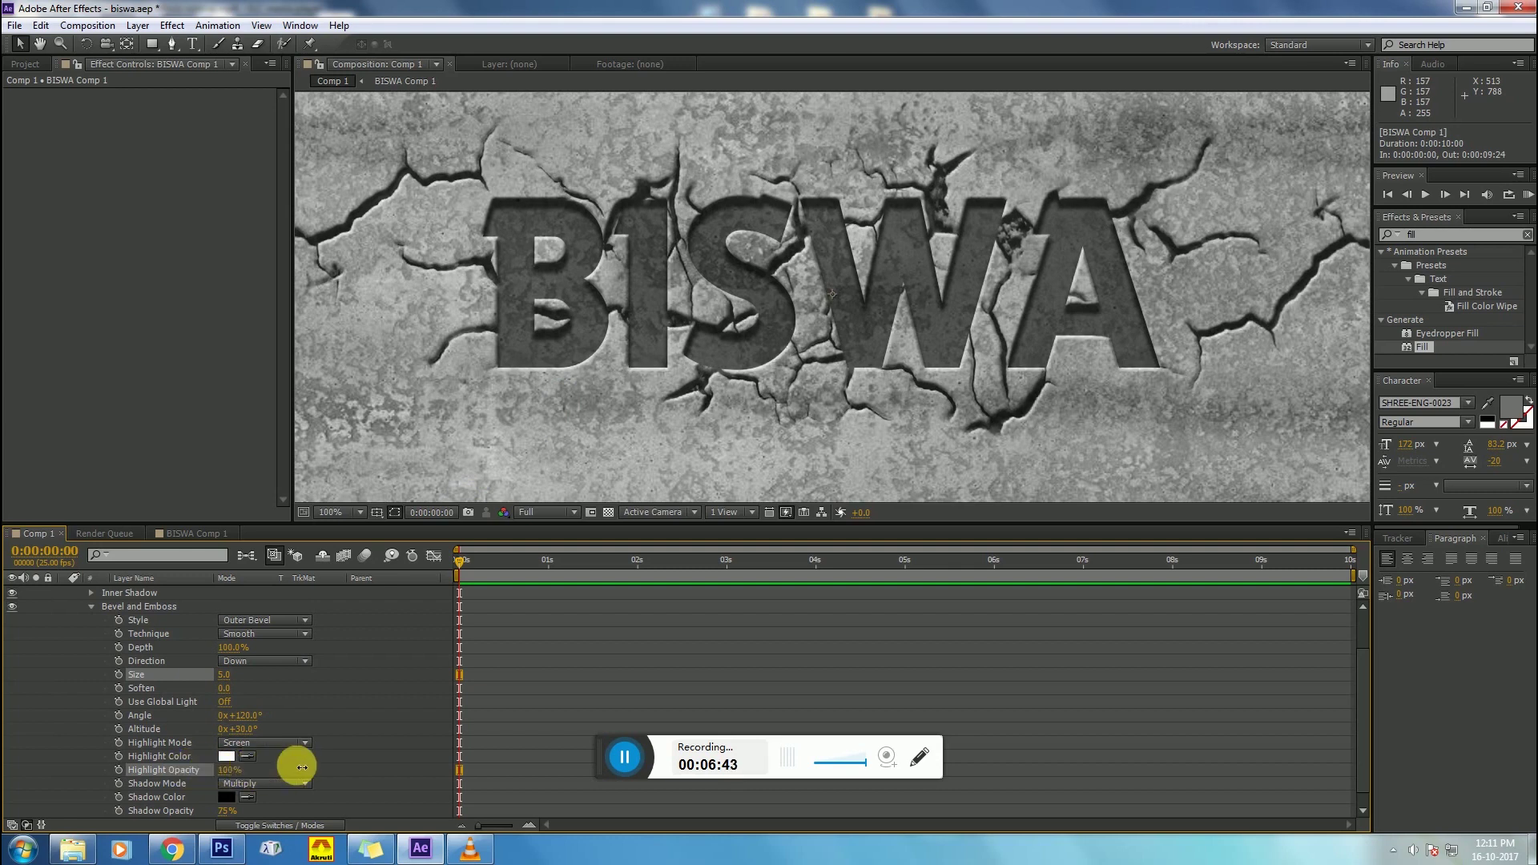
pyautogui.click(302, 767)
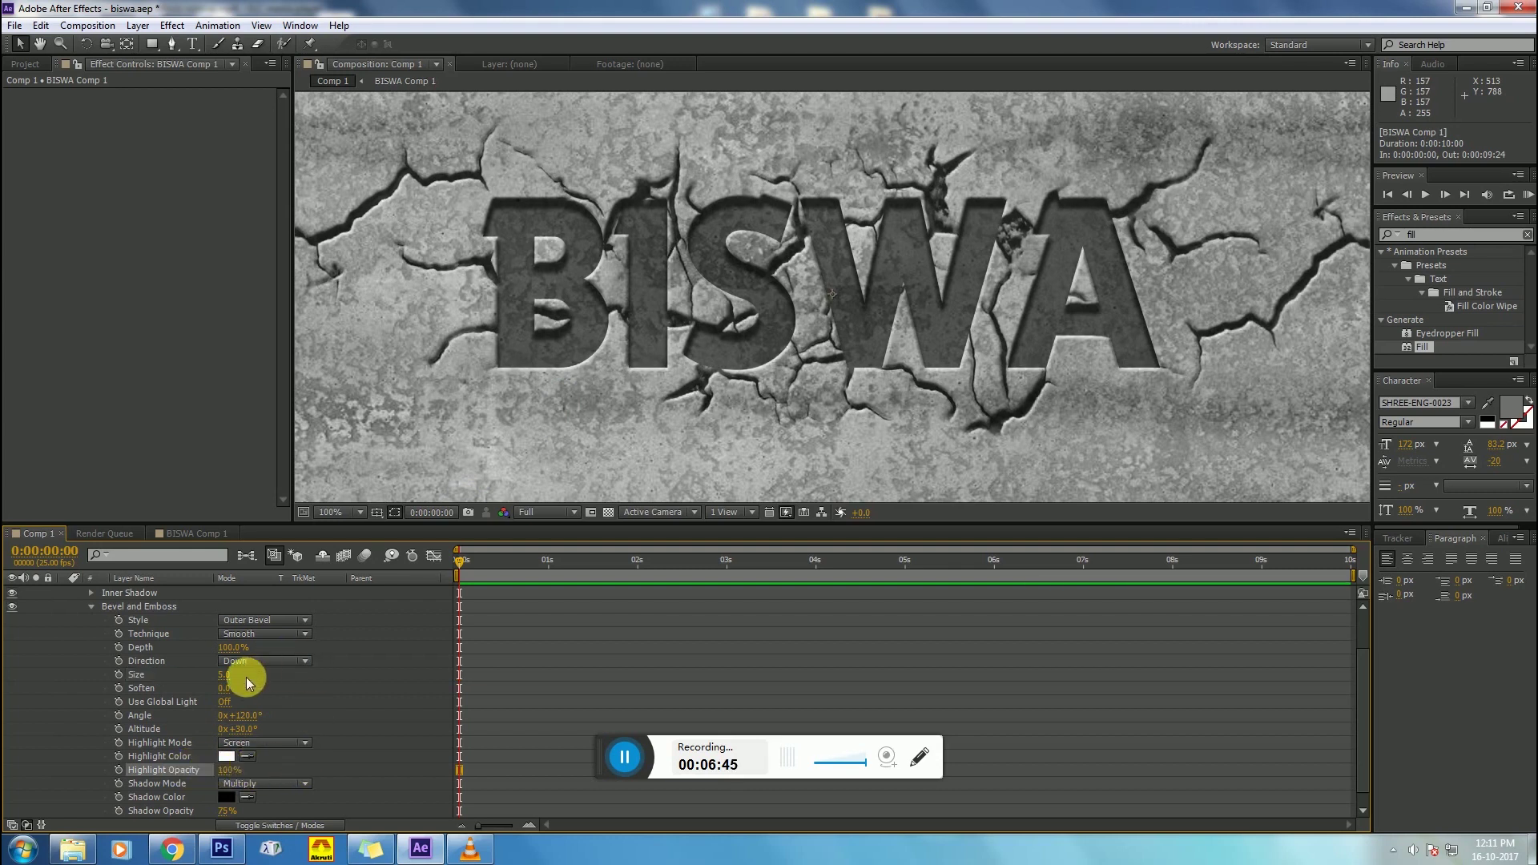
# Step: Set the angle of the BISWA layer's Bevel and Emboss style to 107° and fine-tune its size
pyautogui.moveTo(253, 720)
pyautogui.mouseDown()
pyautogui.moveTo(299, 713)
pyautogui.moveTo(226, 711)
pyautogui.moveTo(247, 713)
pyautogui.mouseUp()
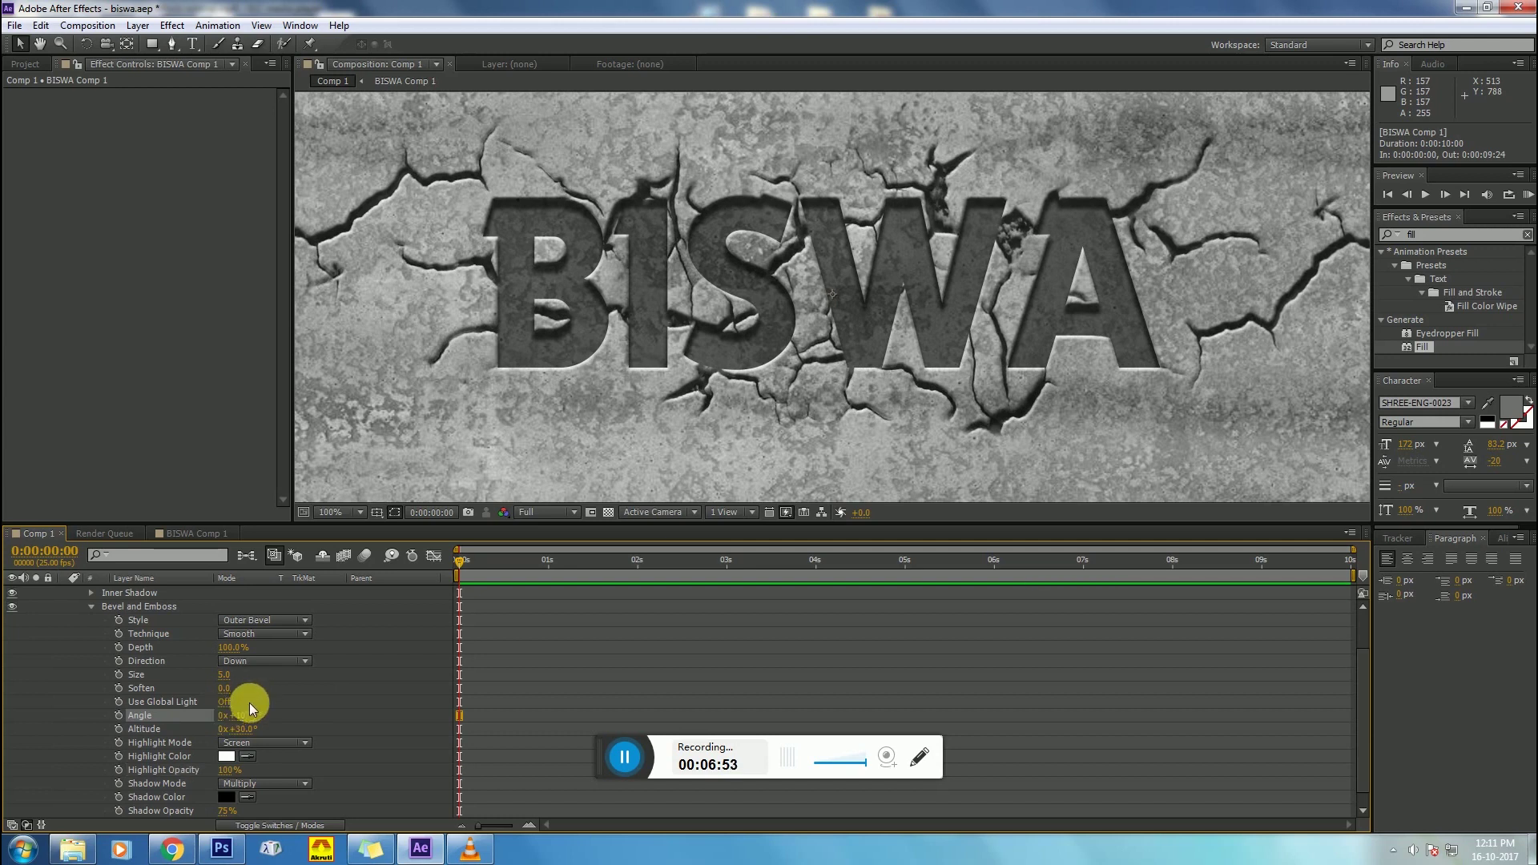
pyautogui.moveTo(251, 736)
pyautogui.mouseDown()
pyautogui.moveTo(215, 721)
pyautogui.moveTo(240, 730)
pyautogui.mouseUp()
pyautogui.hotkey('ctrl', 'z')
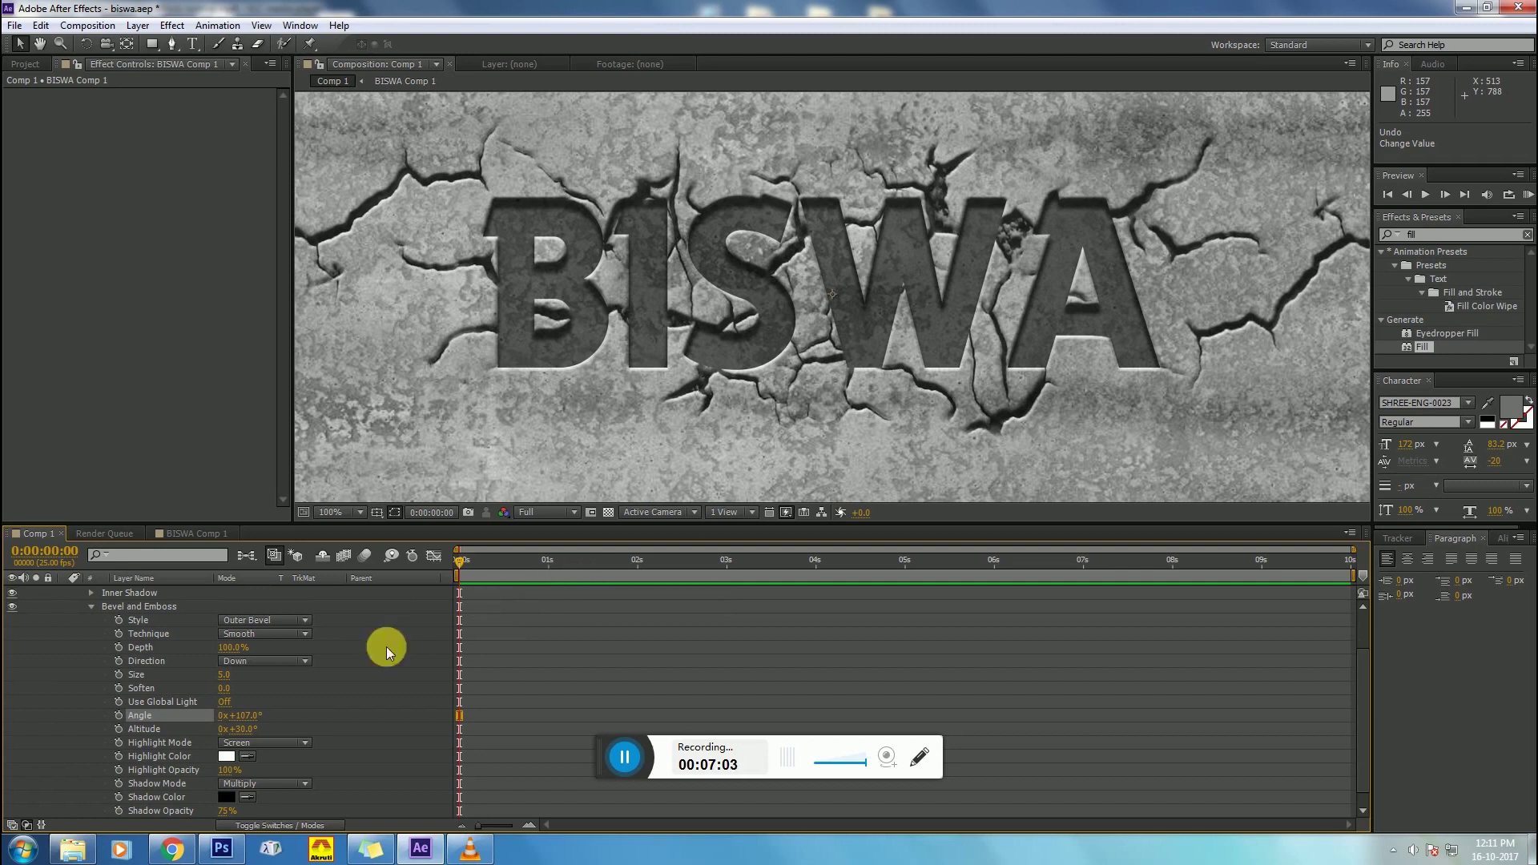
pyautogui.moveTo(229, 680); pyautogui.dragTo(225, 676)
pyautogui.click(486, 721)
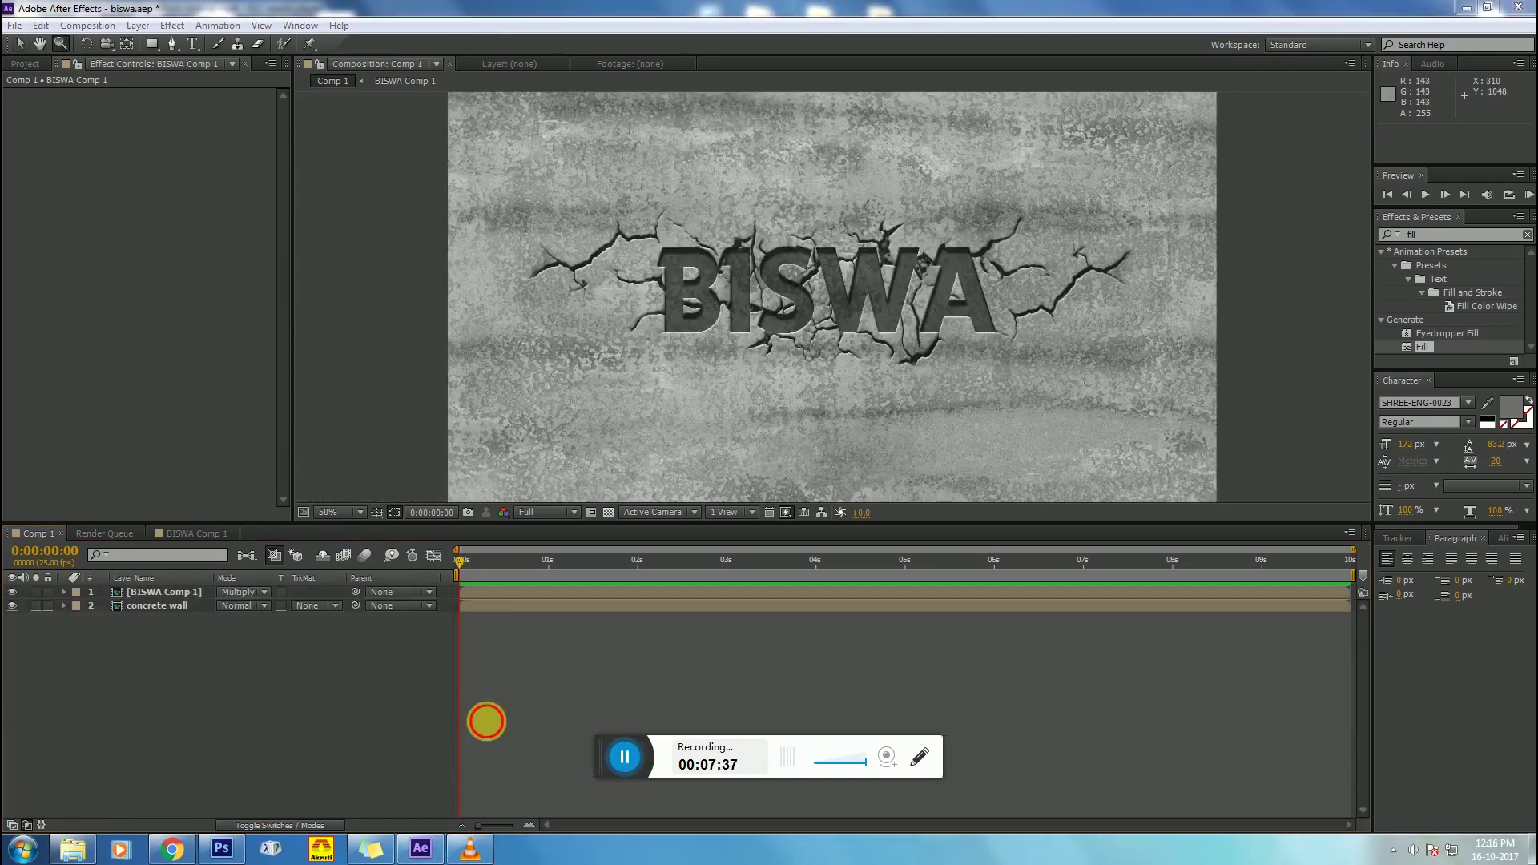
# Step: Duplicate the concrete wall layer in Comp 1
pyautogui.click(147, 607)
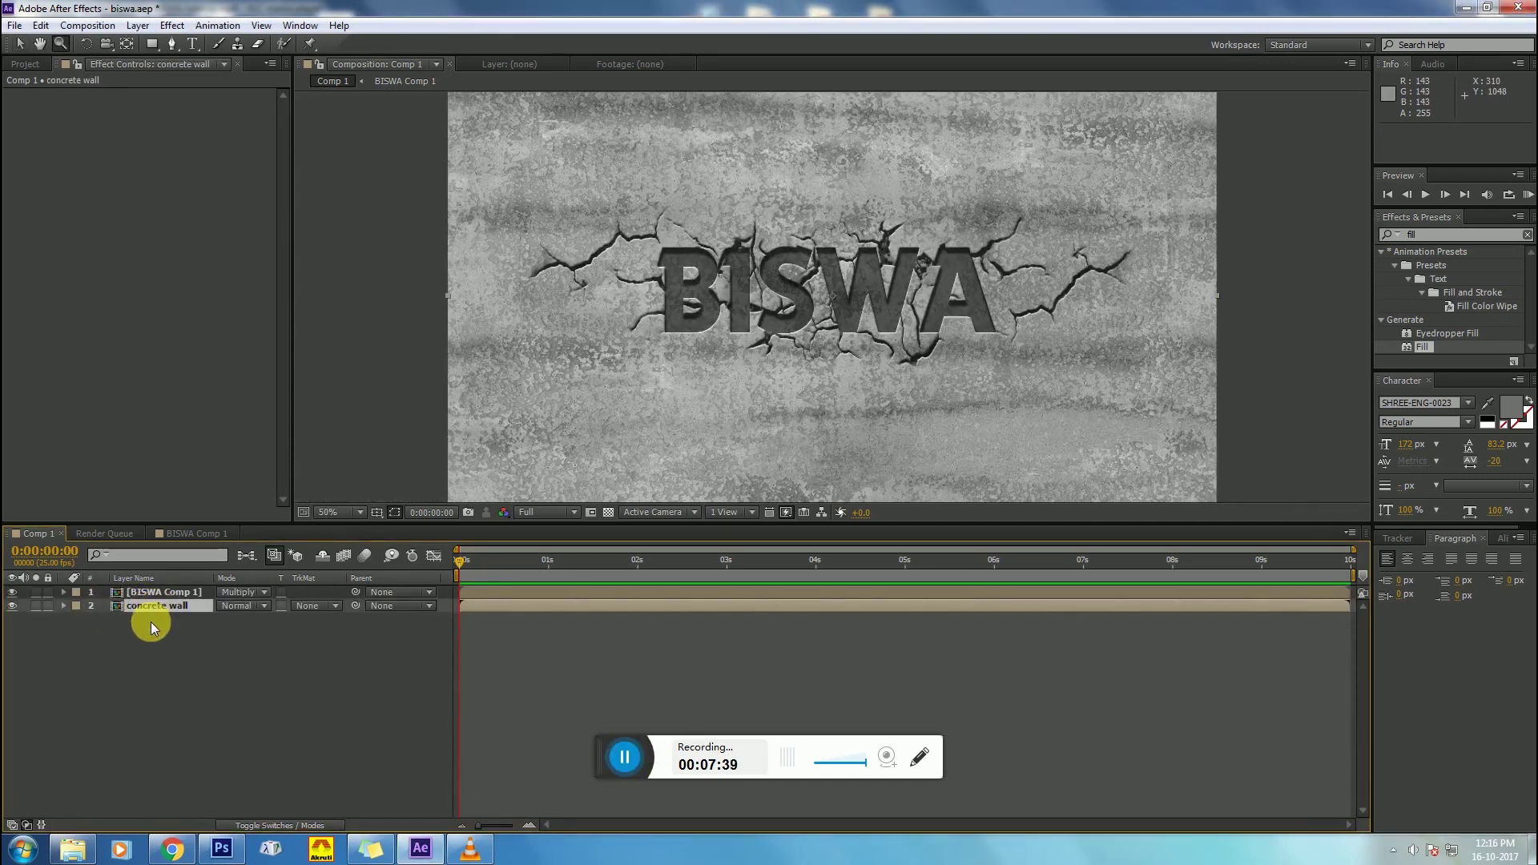
pyautogui.rightClick(160, 609)
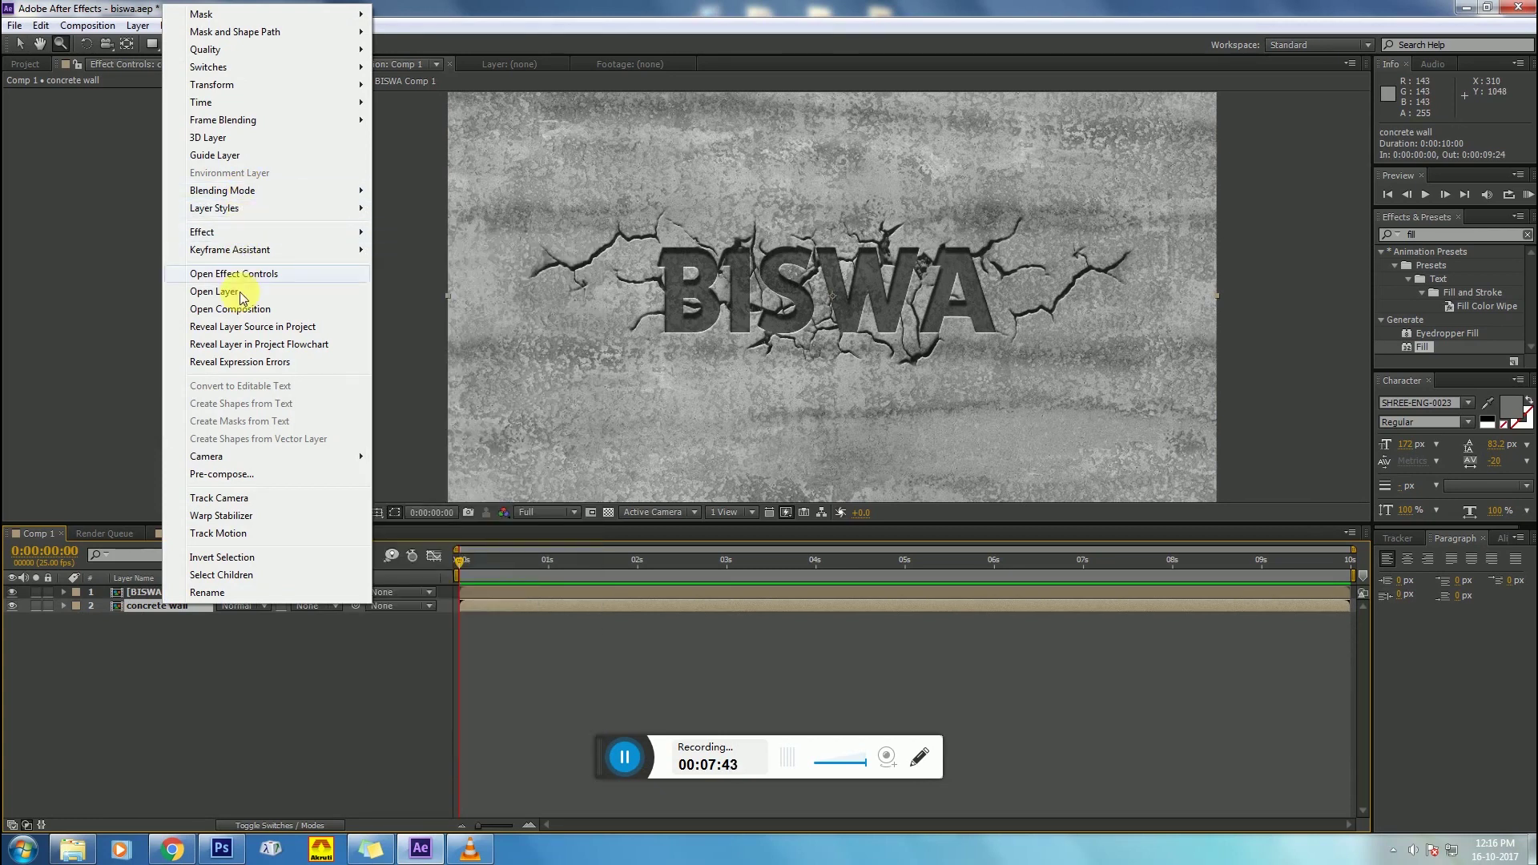
pyautogui.click(127, 700)
pyautogui.click(146, 603)
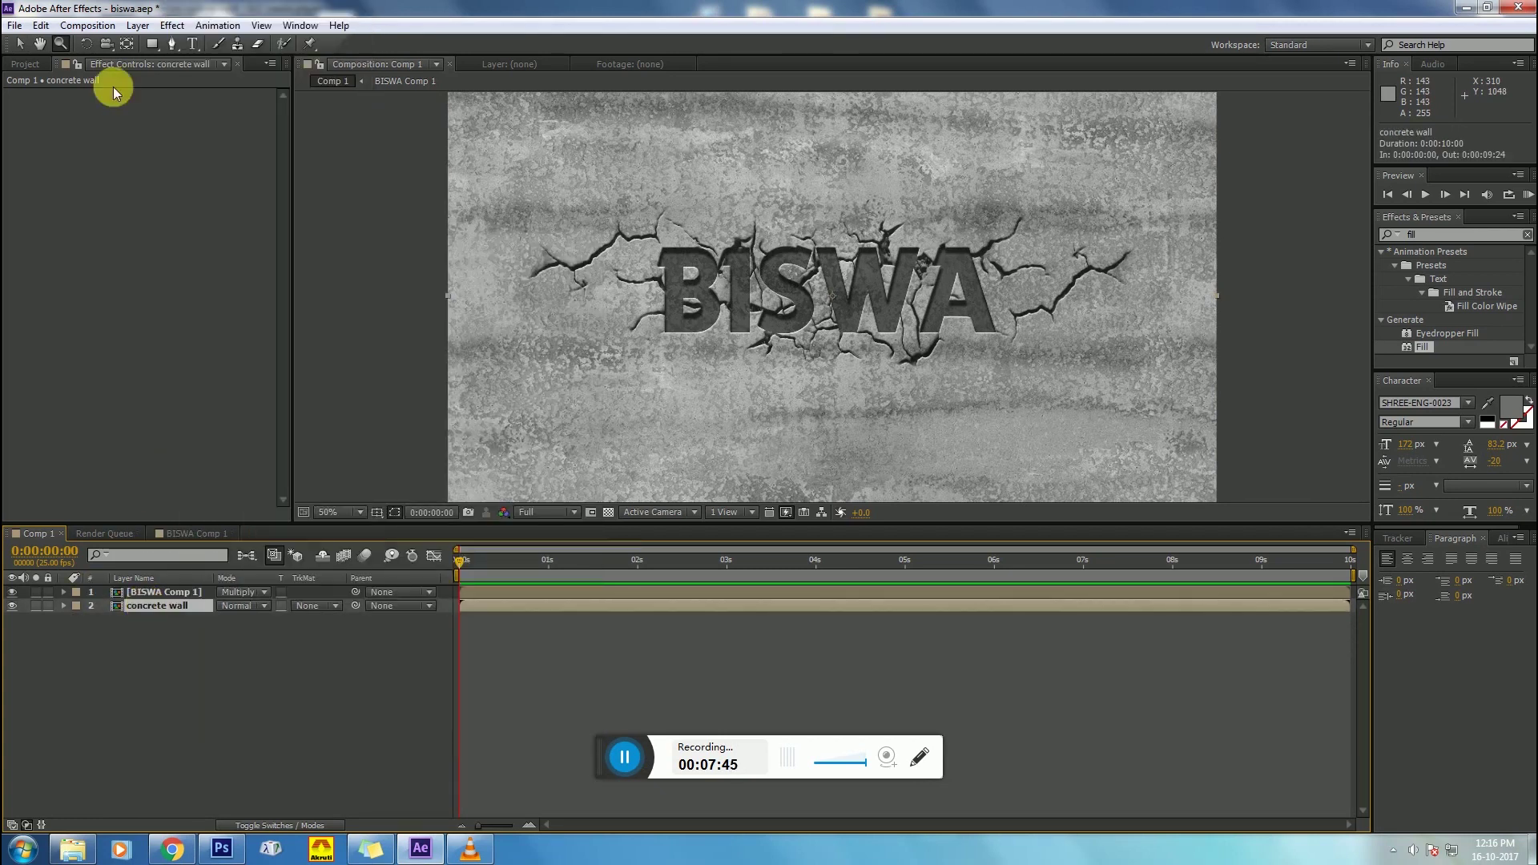
pyautogui.hotkey('ctrl', 'd')
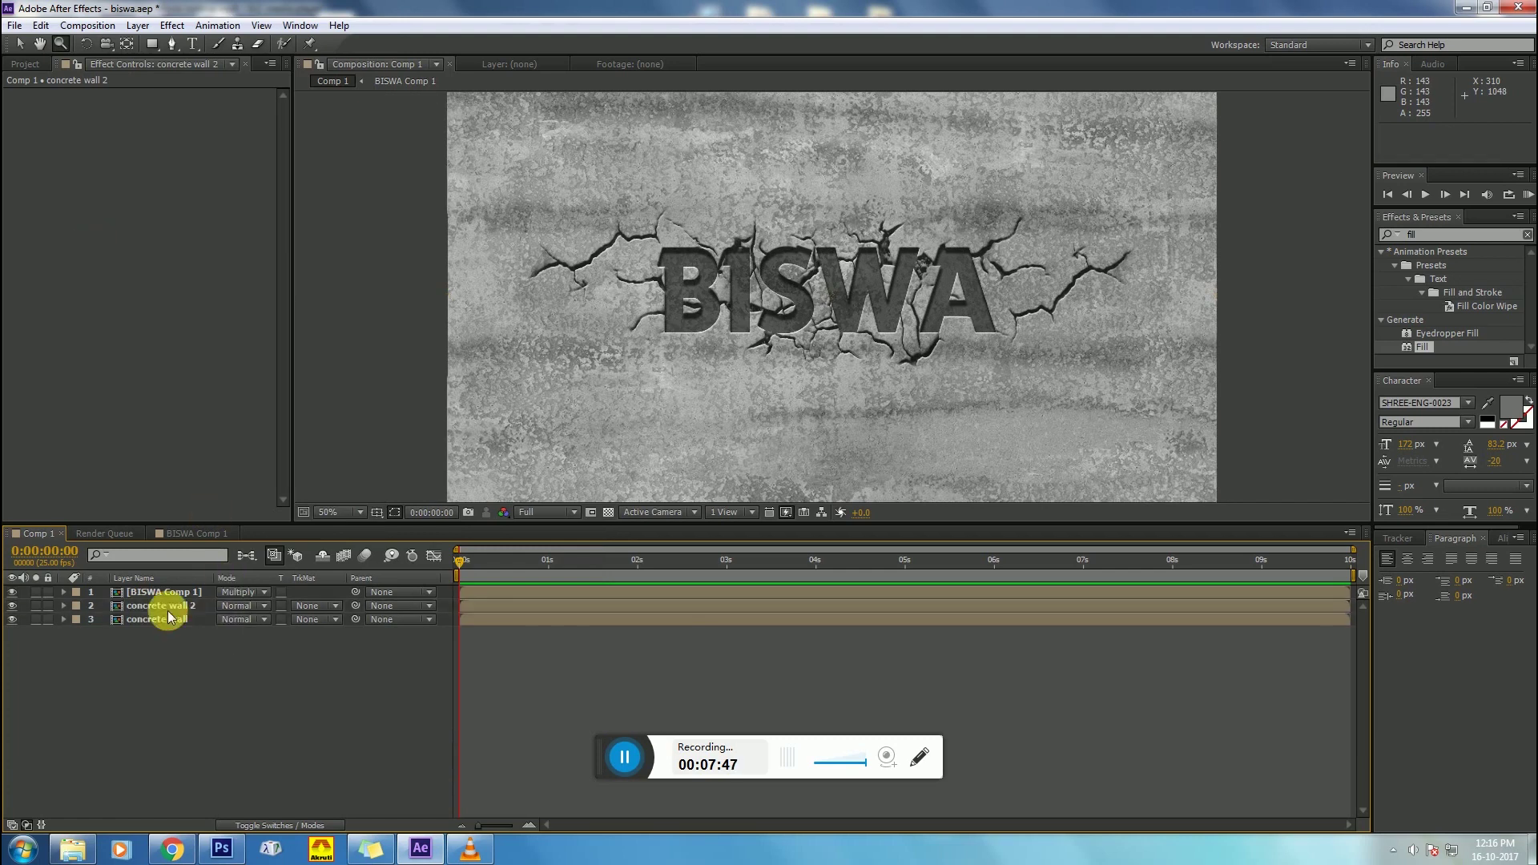
# Step: Pre-compose the duplicated wall layer as concrete wall 2 Comp 1, moving all attributes into the new composition
pyautogui.rightClick(148, 607)
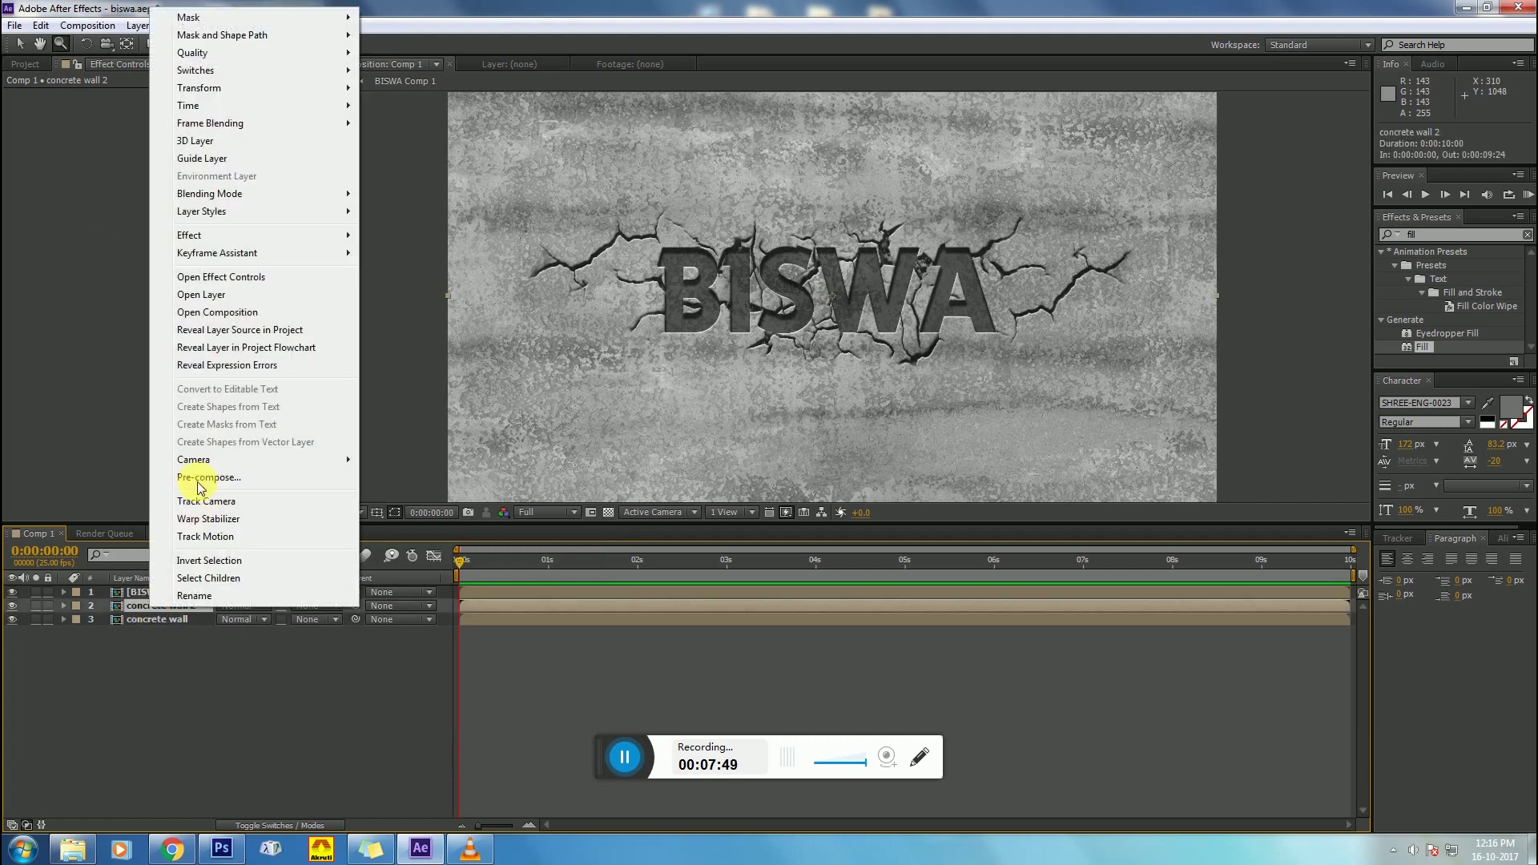
pyautogui.click(200, 478)
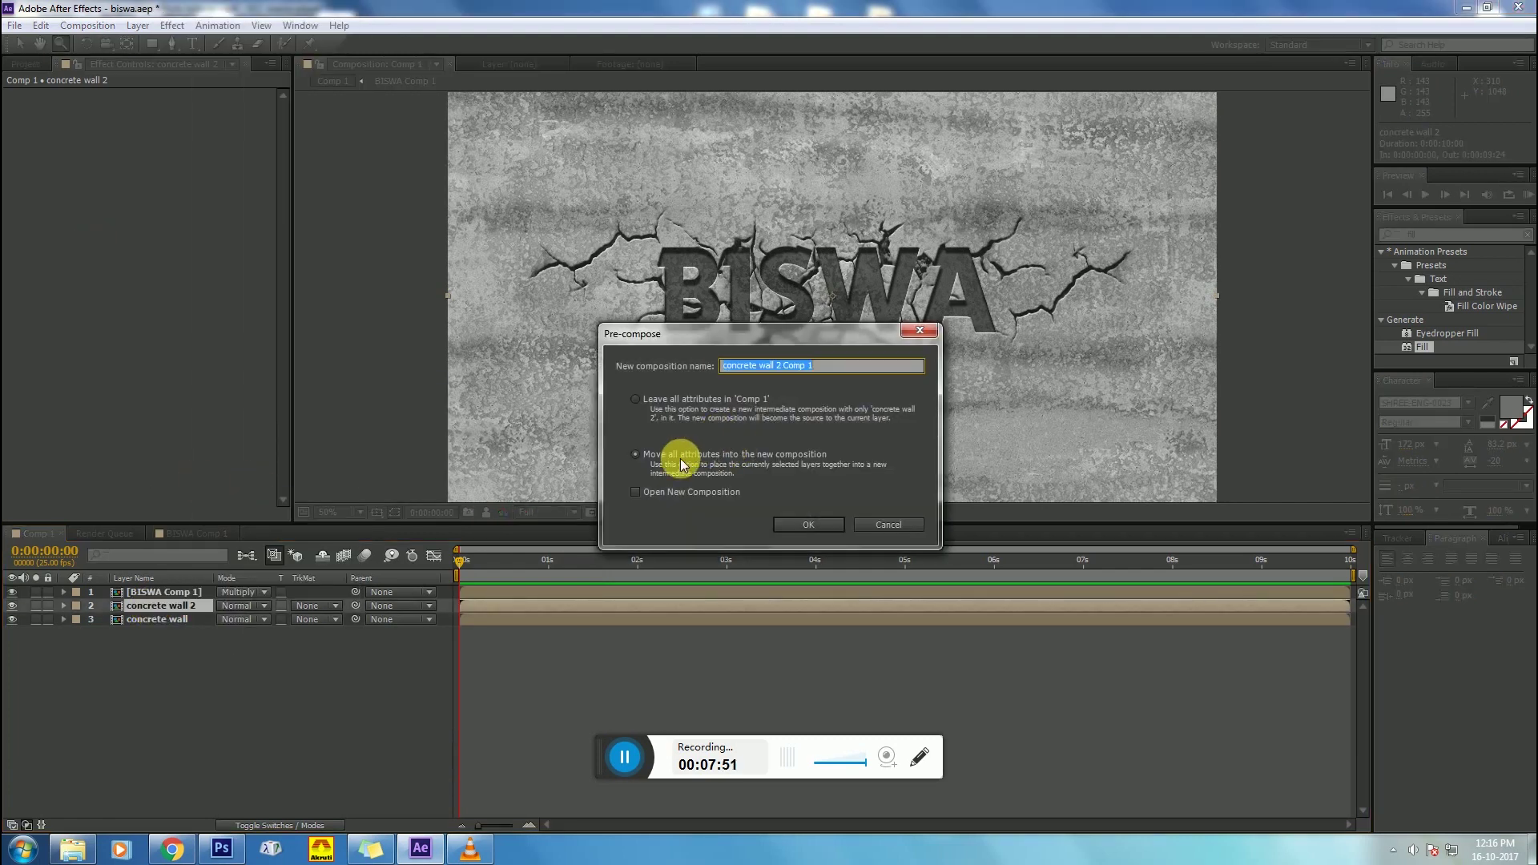
pyautogui.click(817, 526)
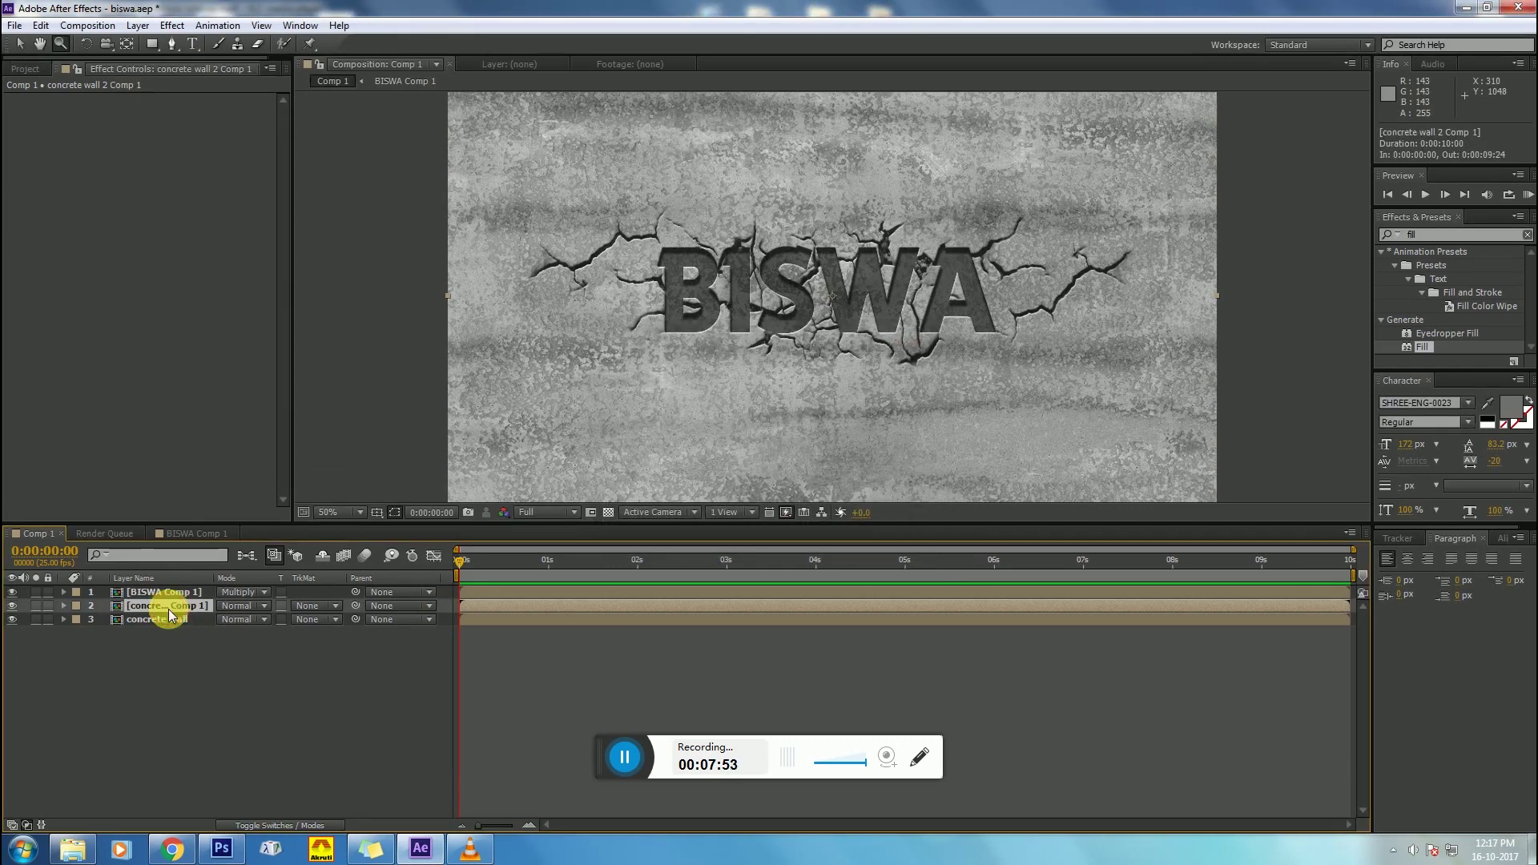
# Step: Inside concrete wall 2 Comp 1, place BISWA Comp 1 above the wall layer and use it as the wall's alpha matte
pyautogui.doubleClick(169, 607)
pyautogui.click(25, 64)
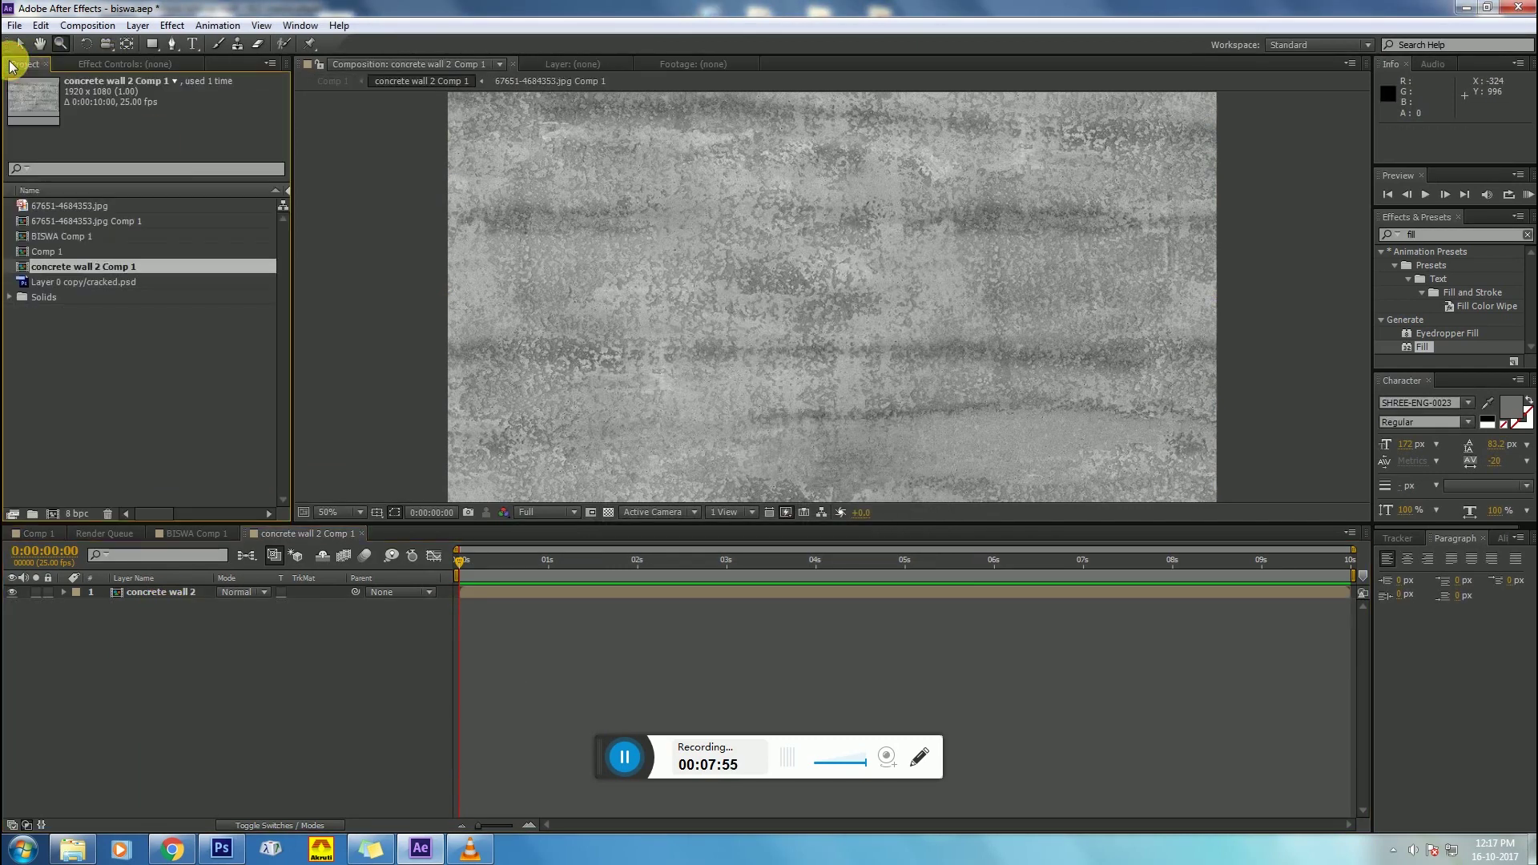
pyautogui.moveTo(57, 235); pyautogui.dragTo(120, 593)
pyautogui.click(269, 728)
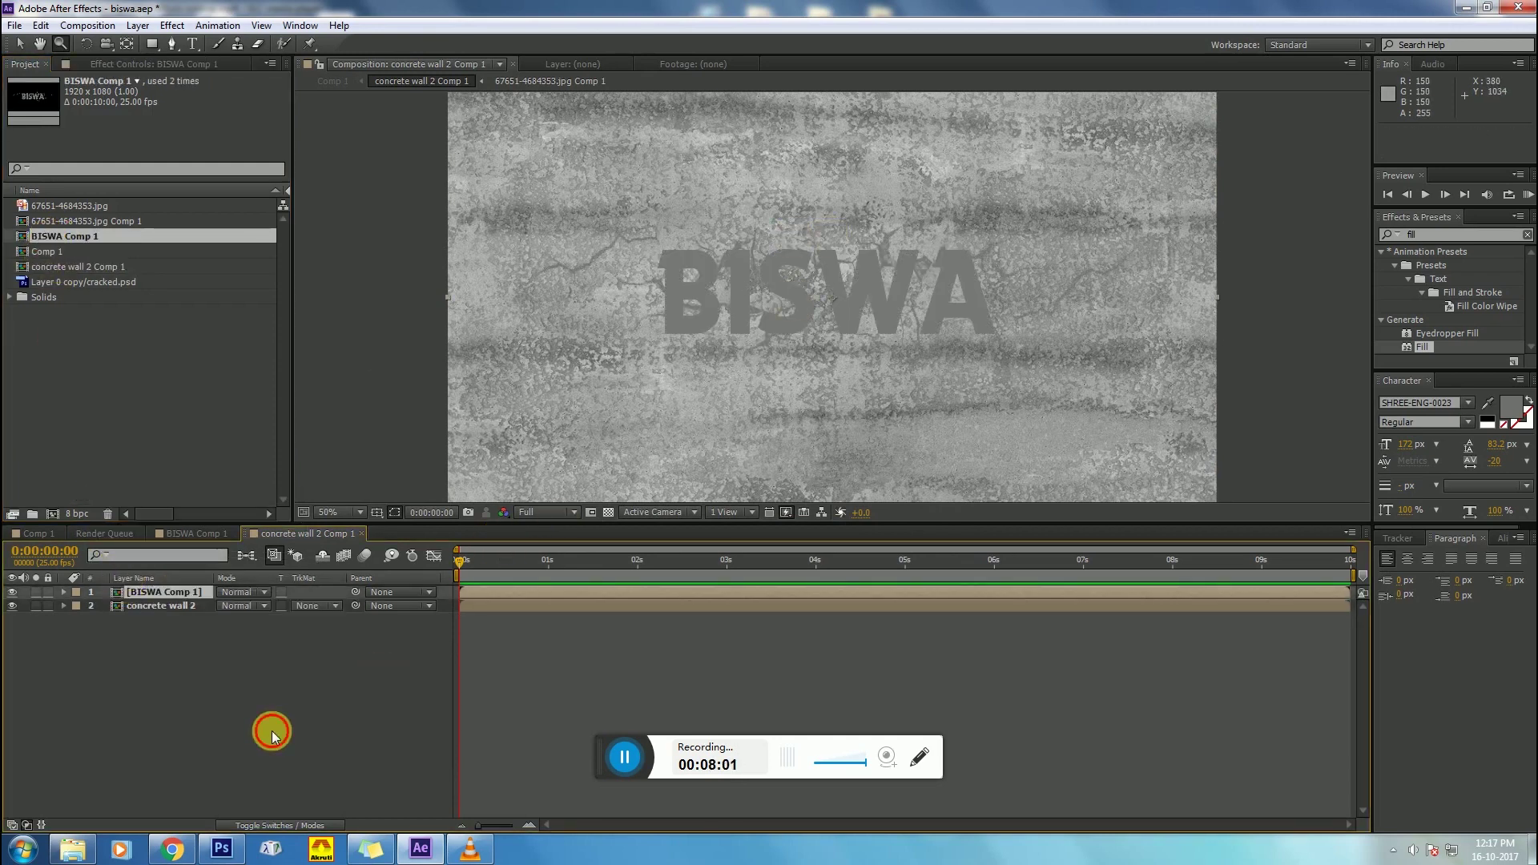
pyautogui.click(308, 606)
pyautogui.click(338, 648)
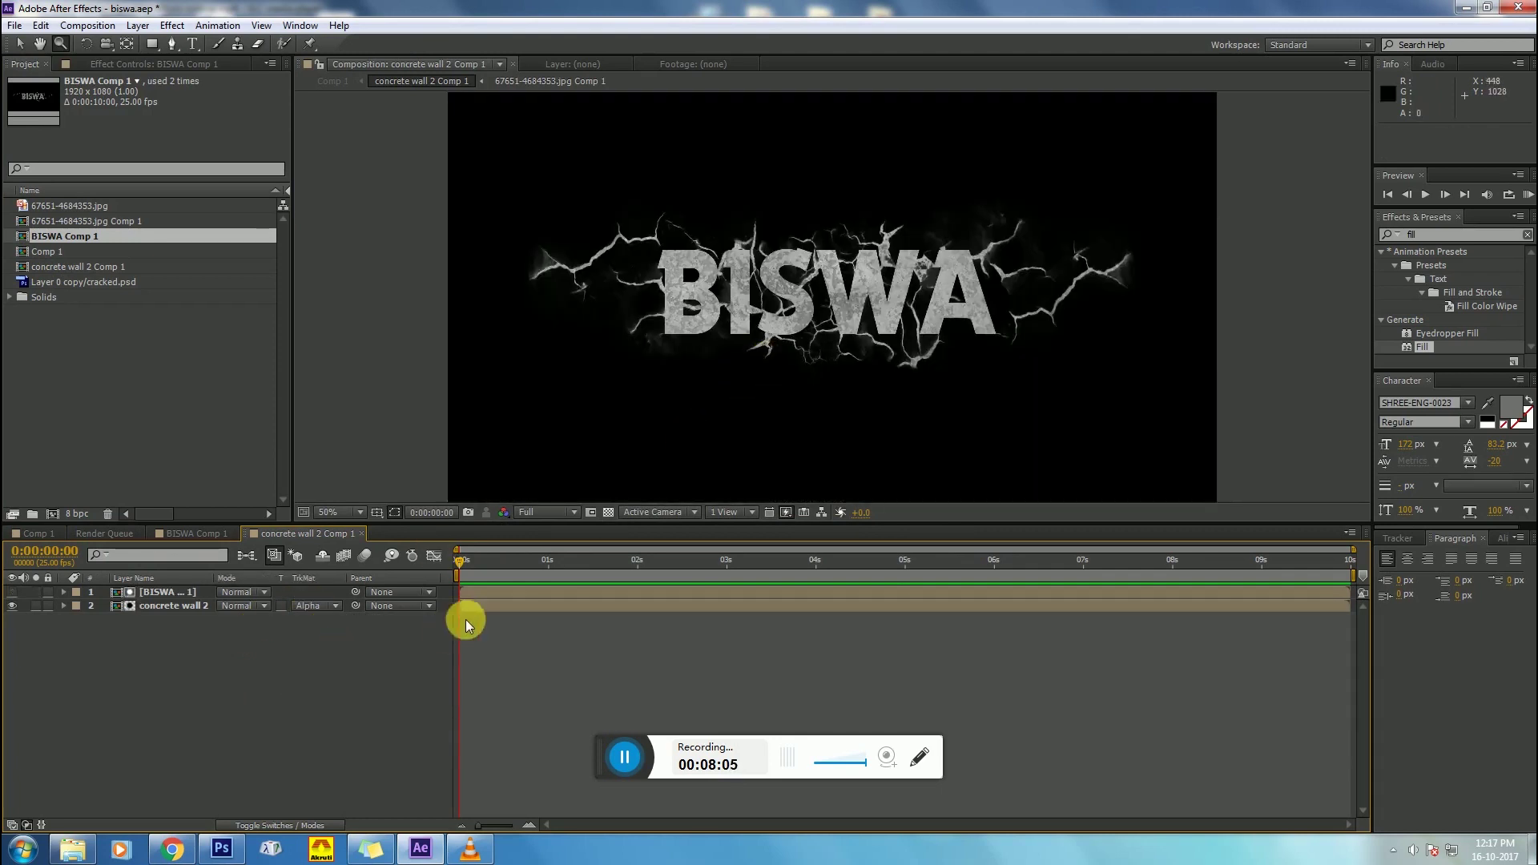
# Step: Pre-compose the wall and BISWA matte layers together as Pre-comp 1, moving all attributes into the new composition
pyautogui.click(162, 609)
pyautogui.keyDown('shift'); pyautogui.click(160, 593); pyautogui.keyUp('shift')
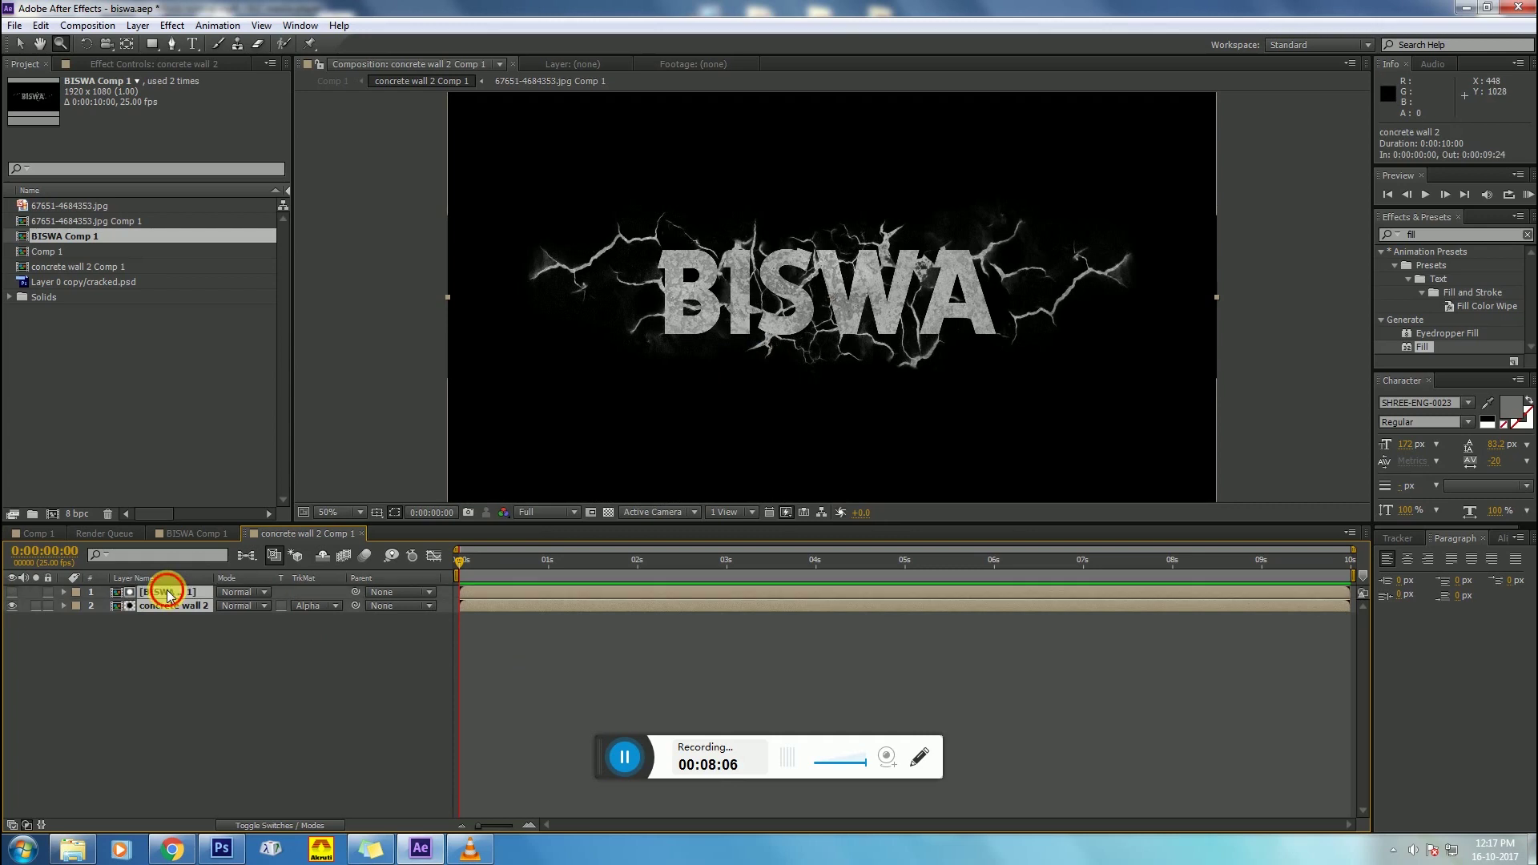
pyautogui.hotkey('ctrl', 'shift', 'c')
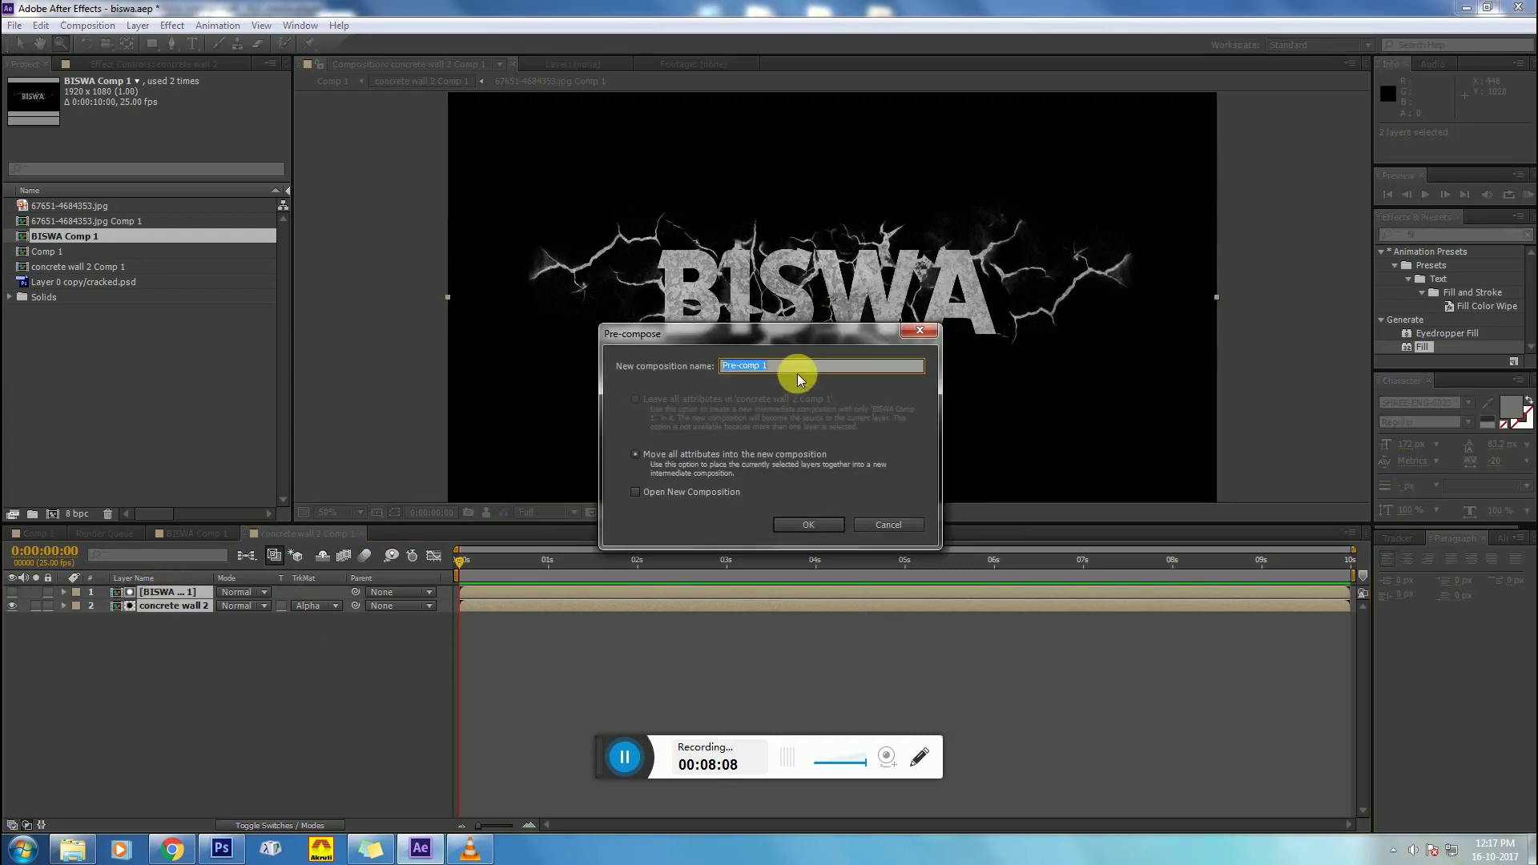
pyautogui.click(649, 458)
pyautogui.click(795, 523)
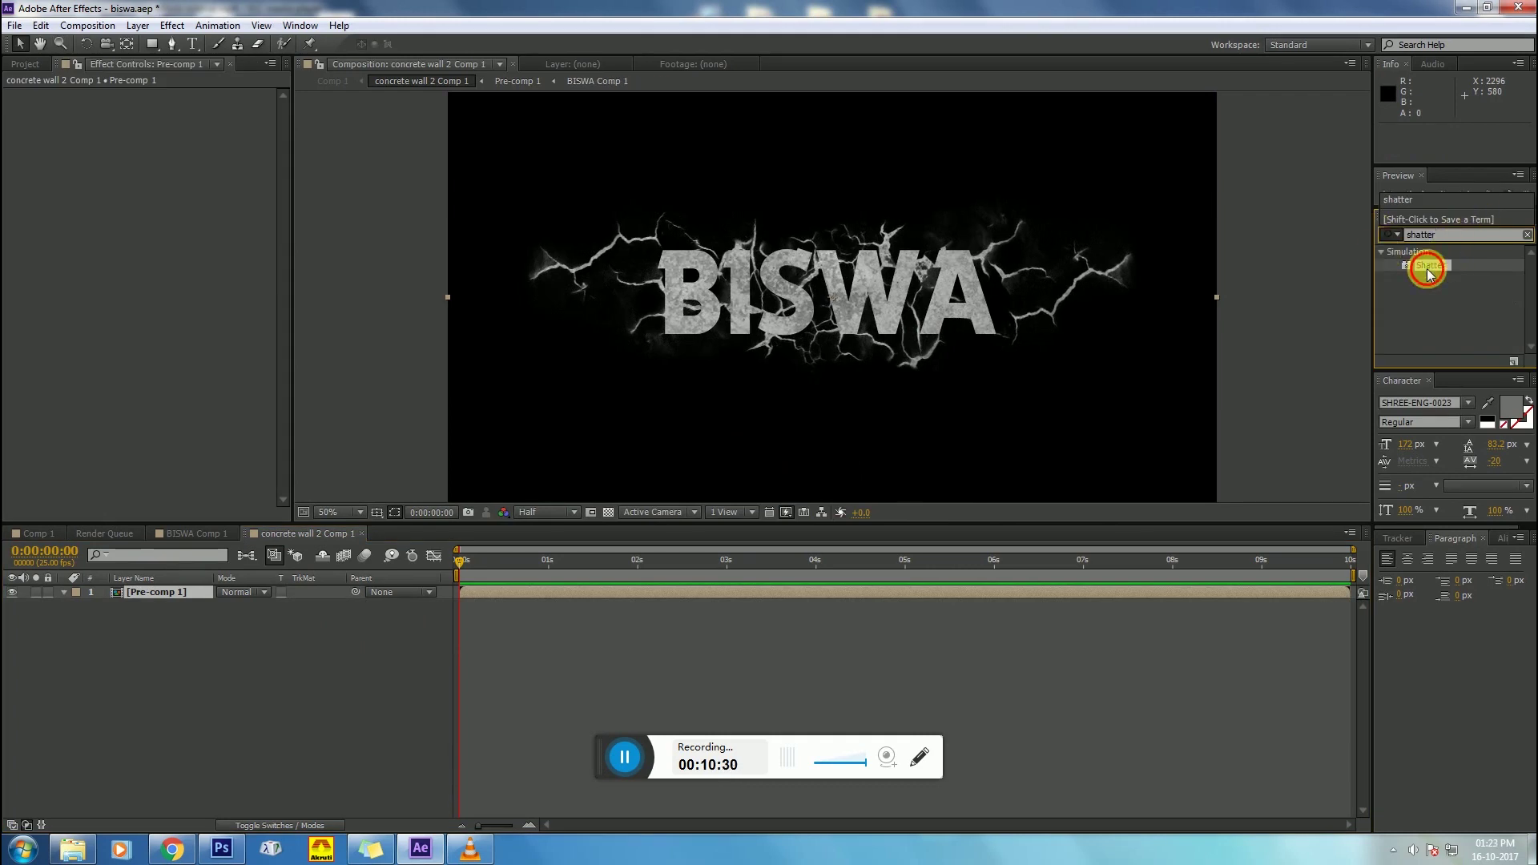
# Step: Apply the Shatter effect to the Pre-comp 1 layer and set its view to Rendered
pyautogui.moveTo(1427, 266); pyautogui.dragTo(602, 593)
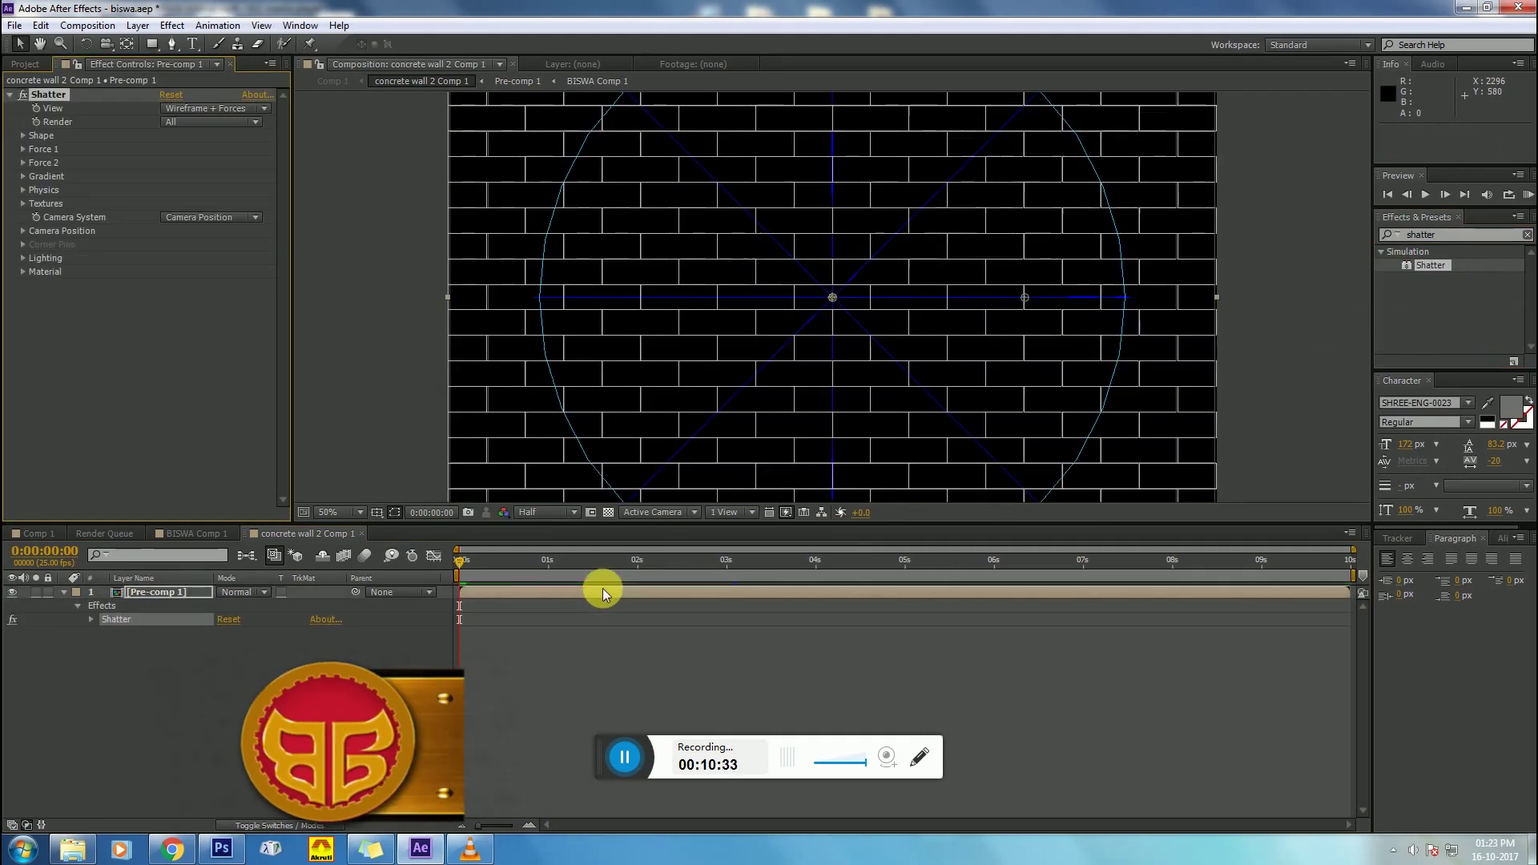
pyautogui.click(172, 109)
pyautogui.click(186, 125)
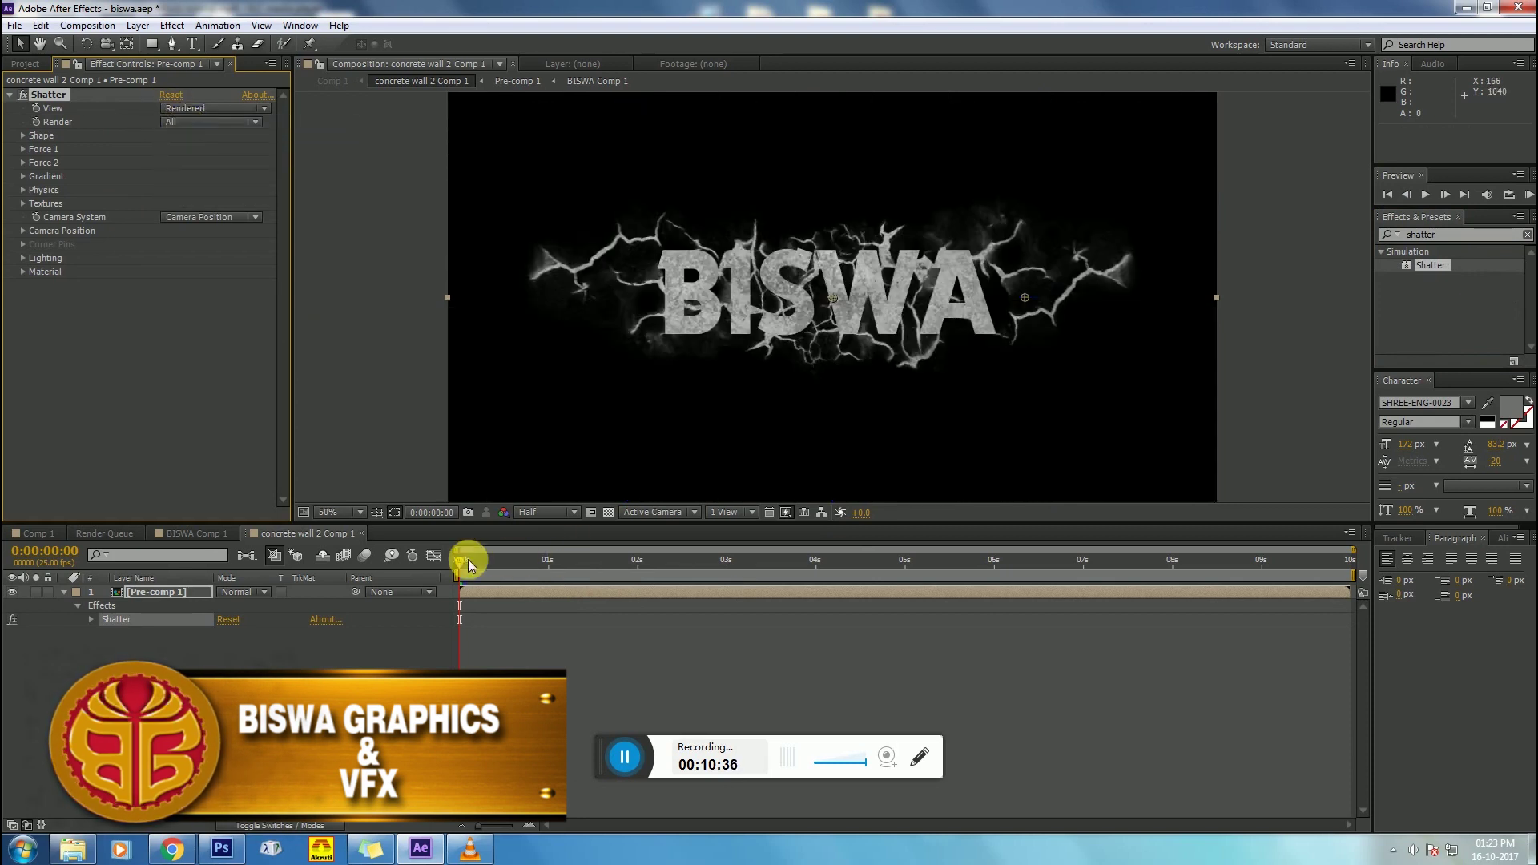
pyautogui.moveTo(458, 558)
pyautogui.mouseDown()
pyautogui.moveTo(533, 566)
pyautogui.moveTo(450, 555)
pyautogui.mouseUp()
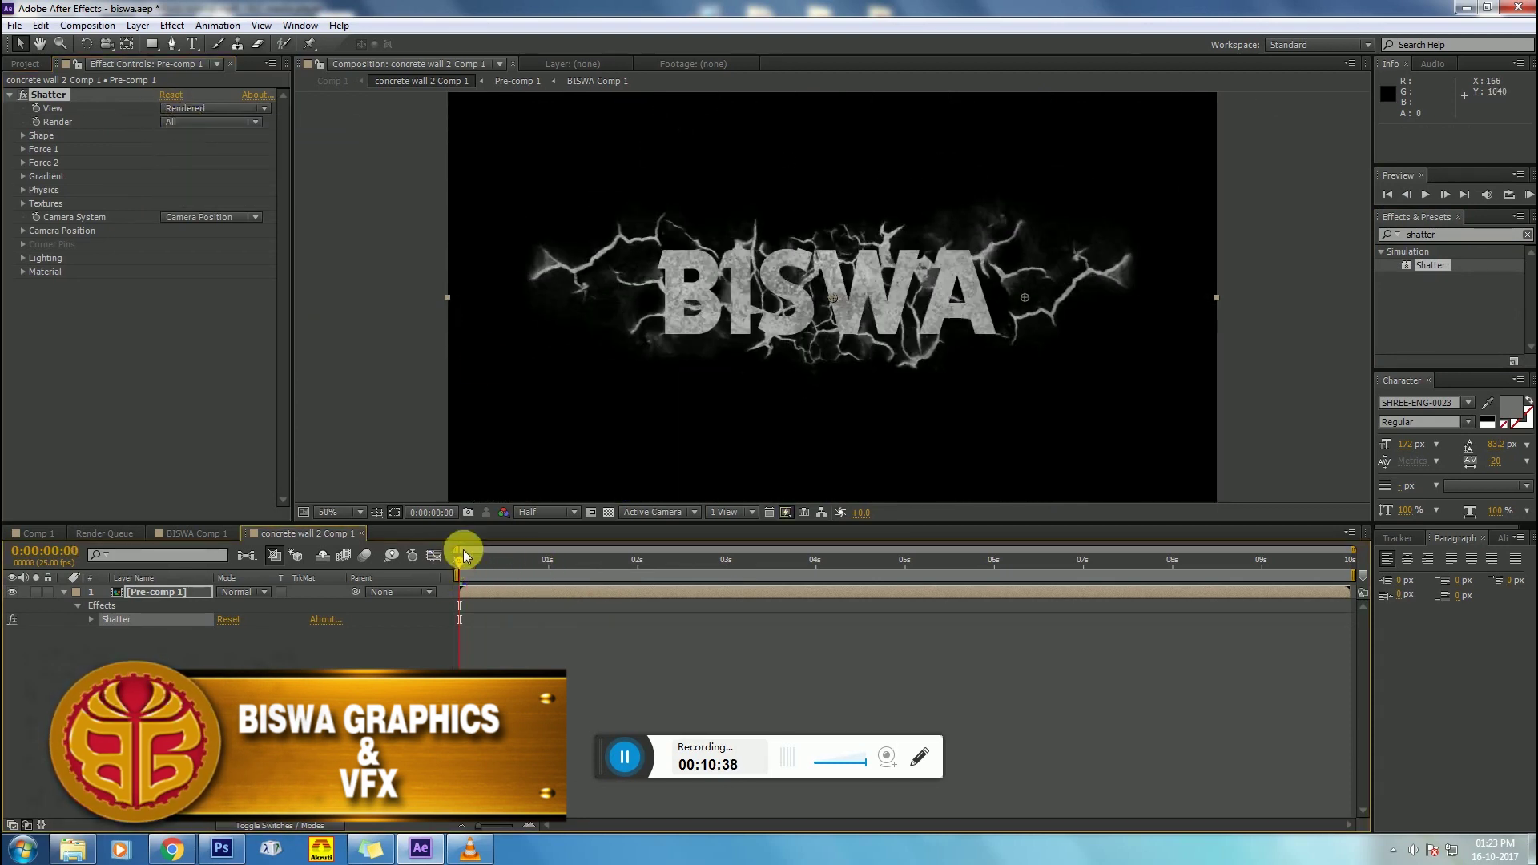
pyautogui.click(169, 122)
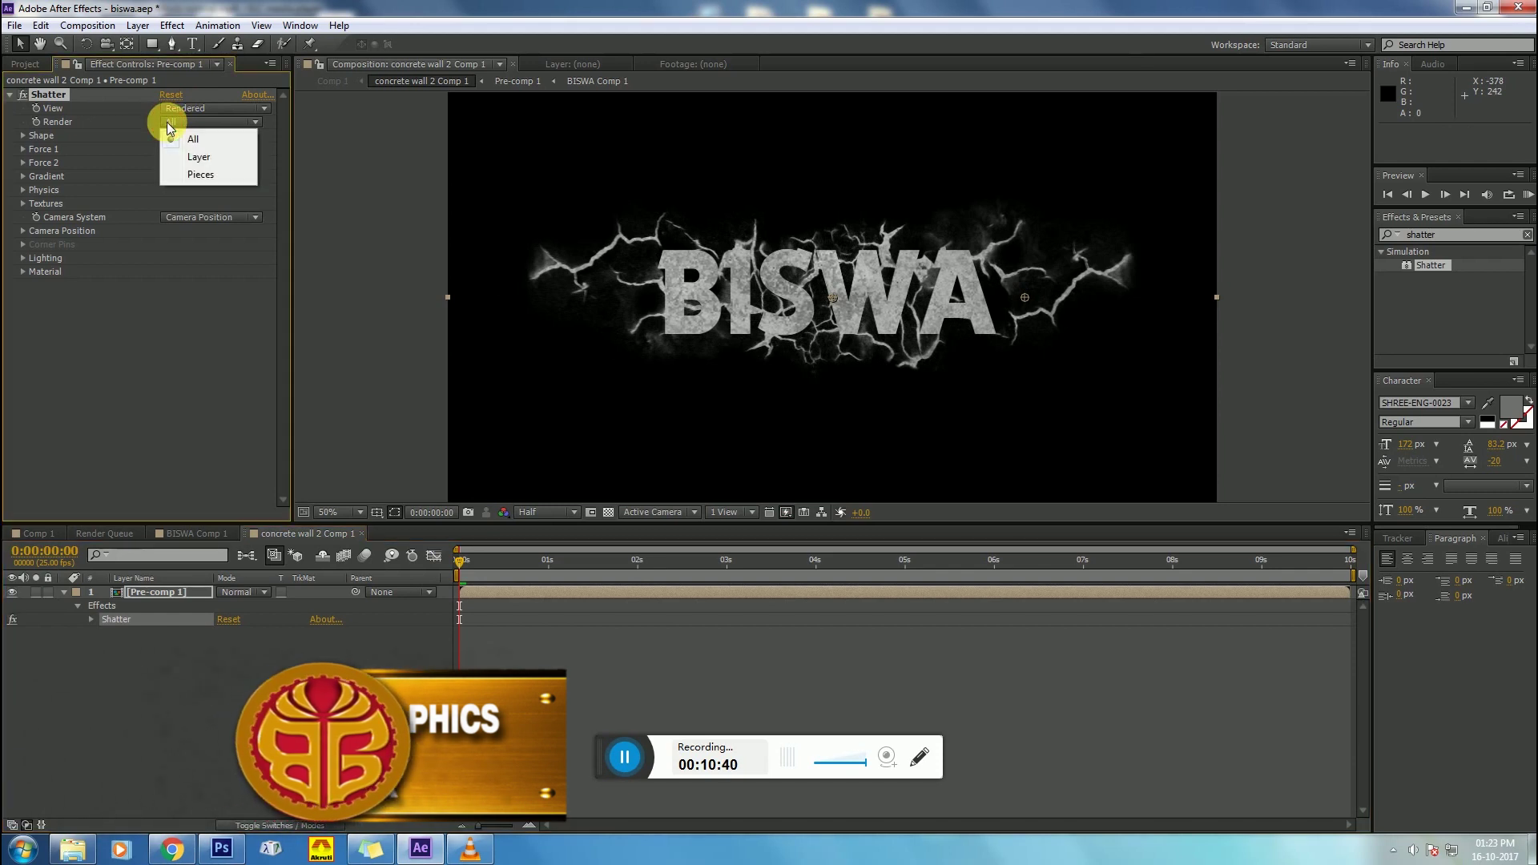
# Step: Set the Shatter effect's shape pattern to Glass
pyautogui.click(23, 135)
pyautogui.click(23, 136)
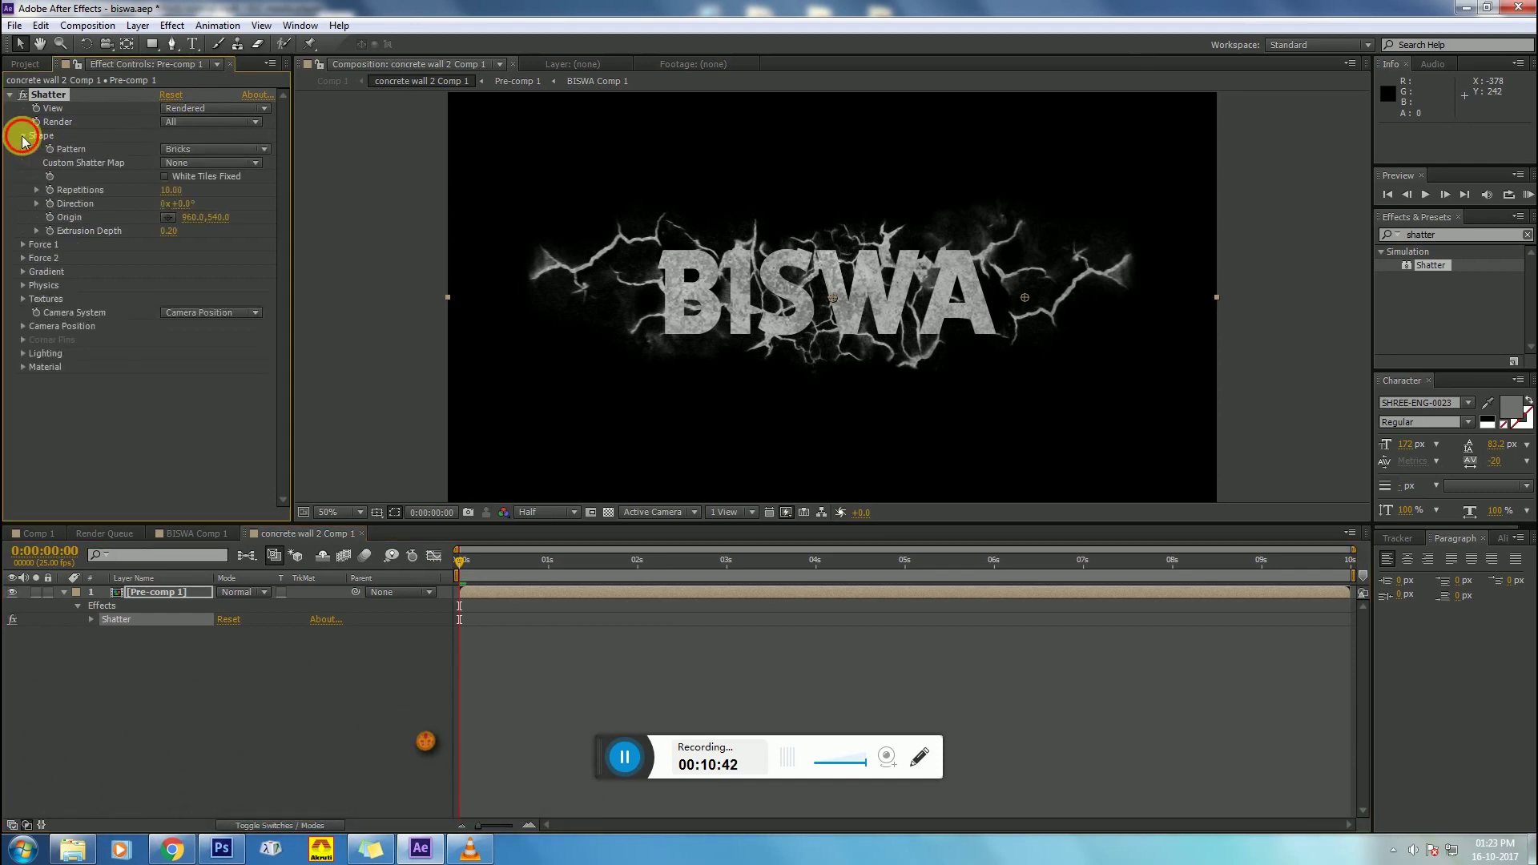
pyautogui.click(22, 135)
pyautogui.click(22, 135)
pyautogui.click(169, 149)
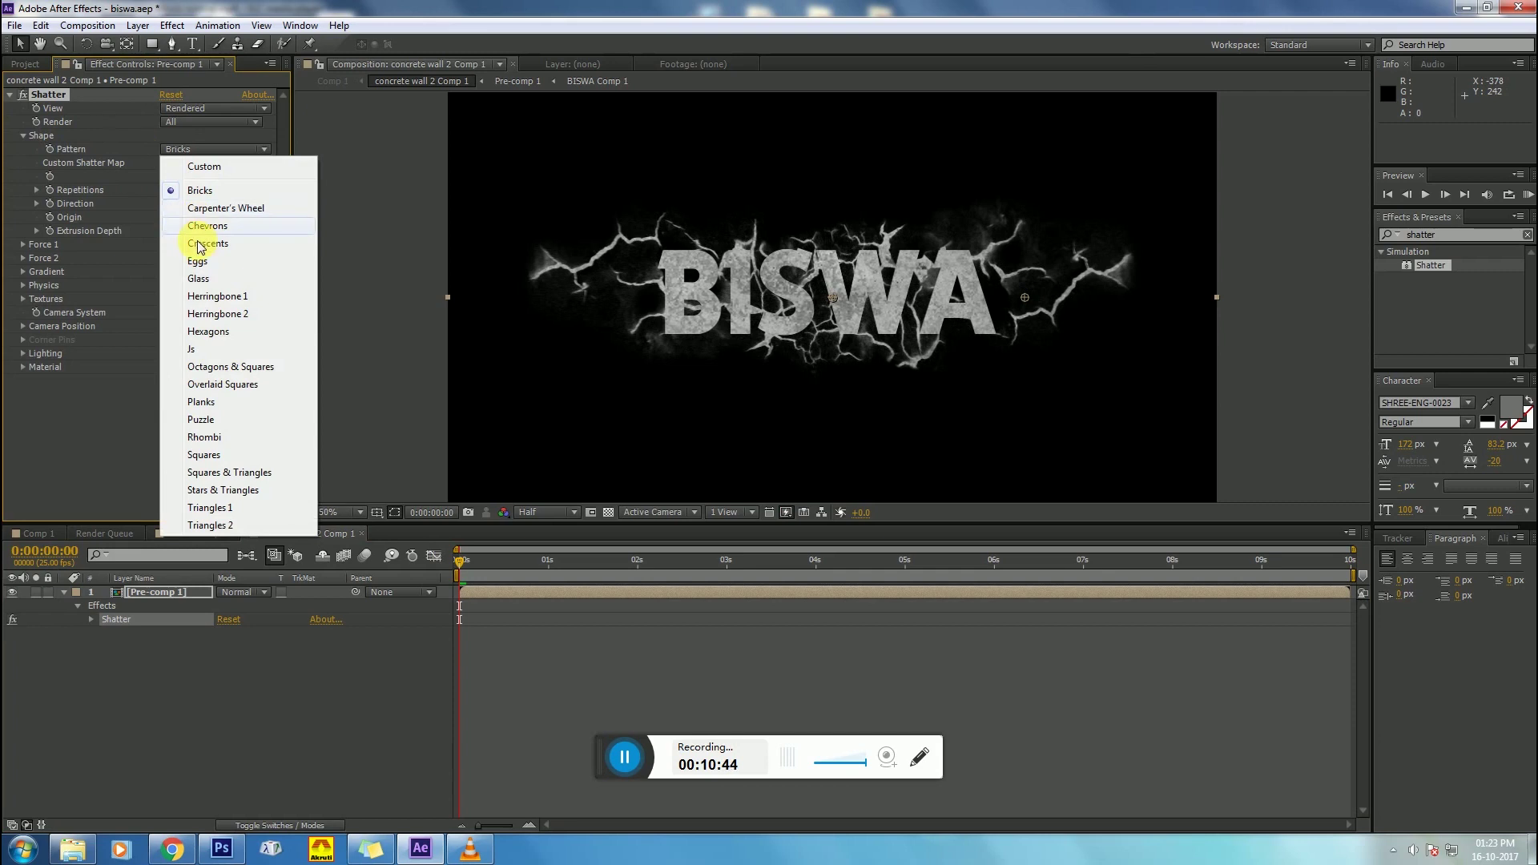
pyautogui.click(198, 279)
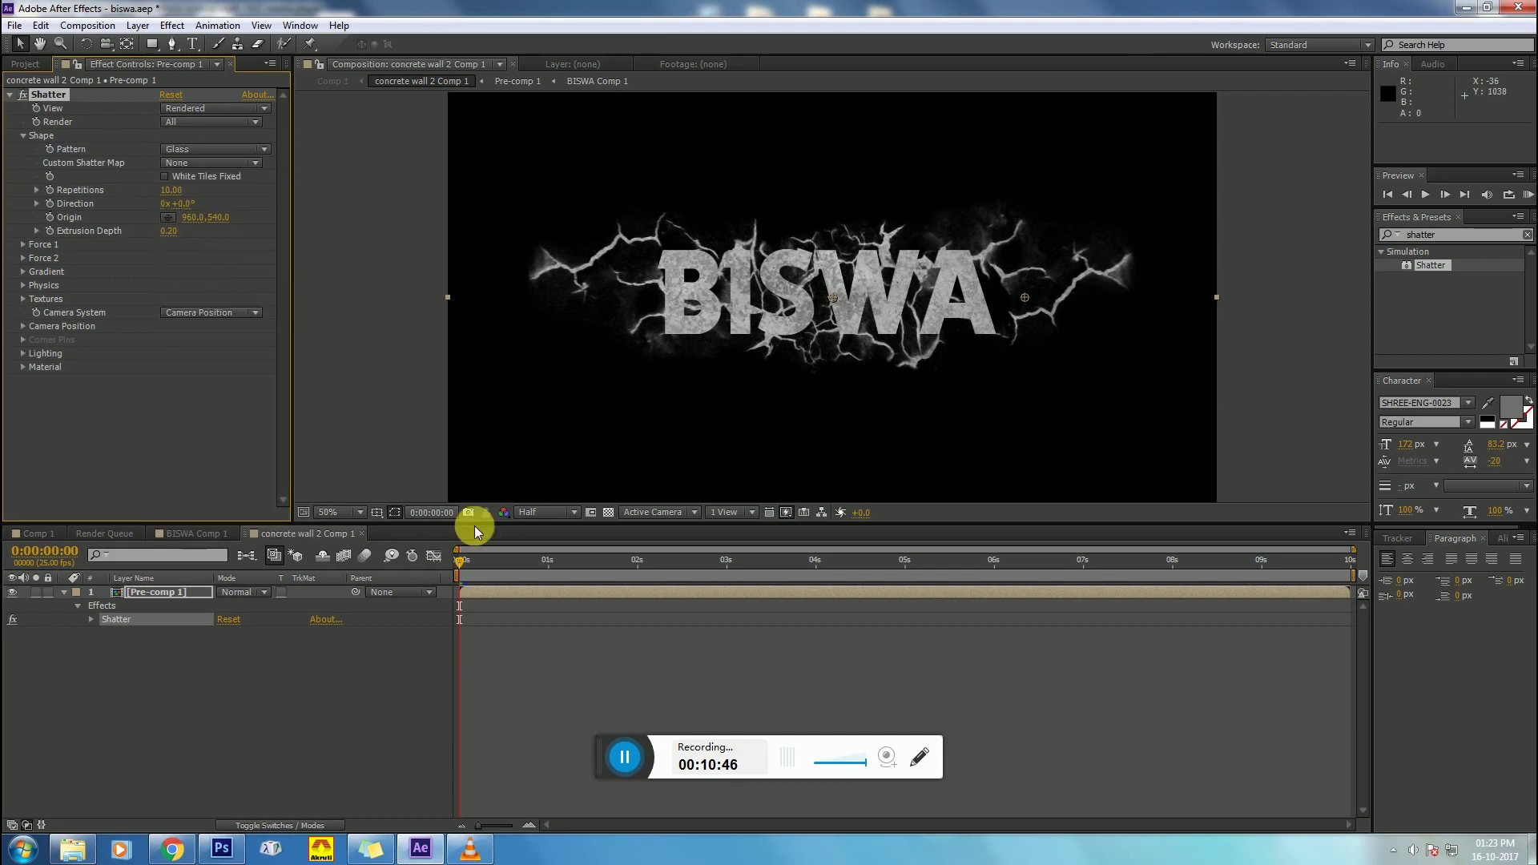
# Step: Preview the shatter near the start of the composition and set the shape repetitions to 60
pyautogui.click(508, 559)
pyautogui.moveTo(492, 567); pyautogui.dragTo(470, 560)
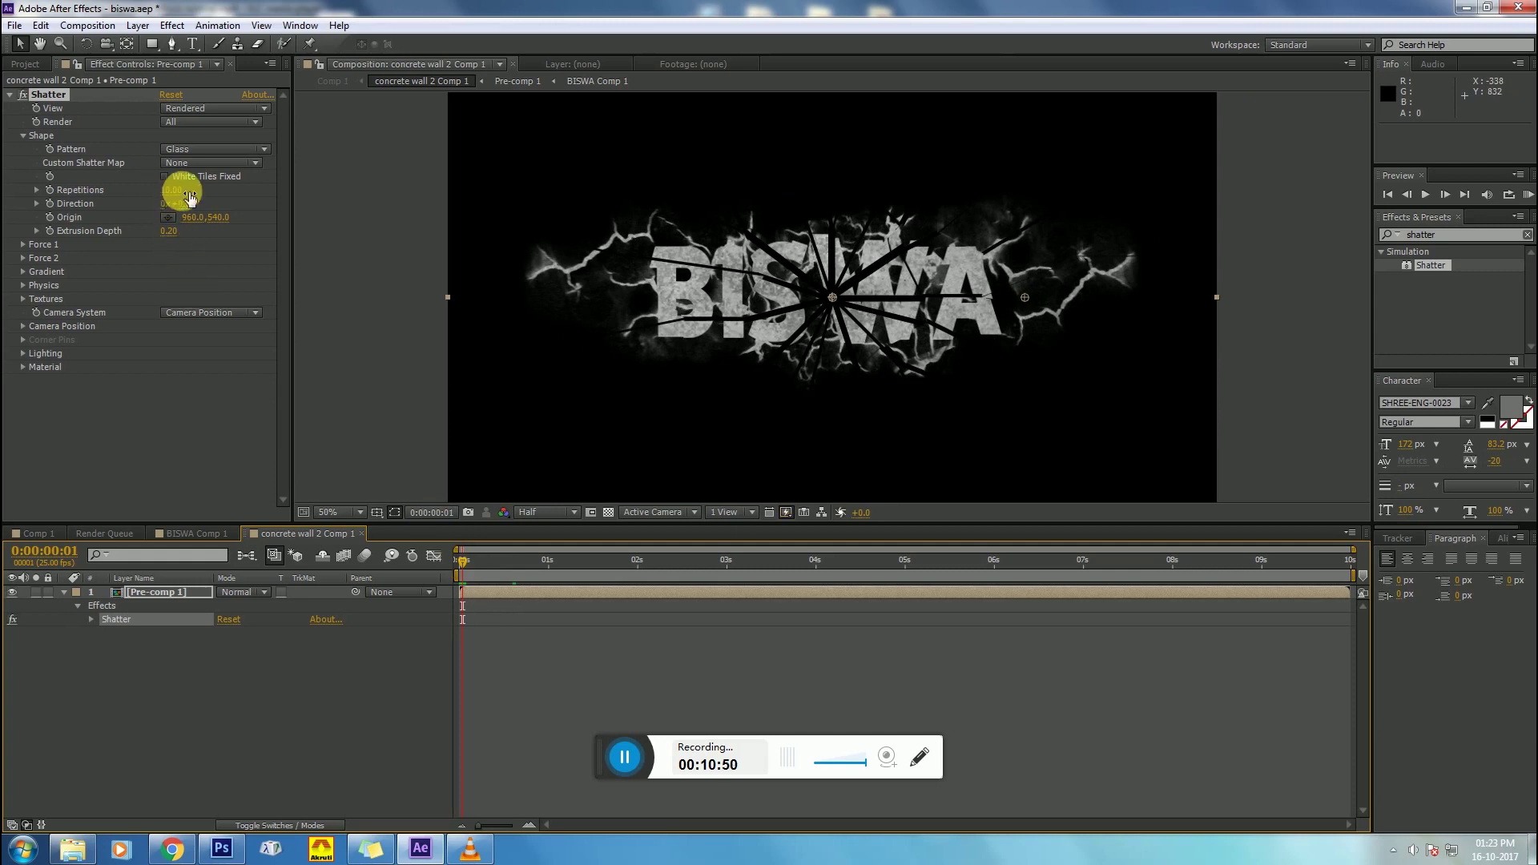
pyautogui.click(174, 190)
pyautogui.write('50')
pyautogui.click(183, 194)
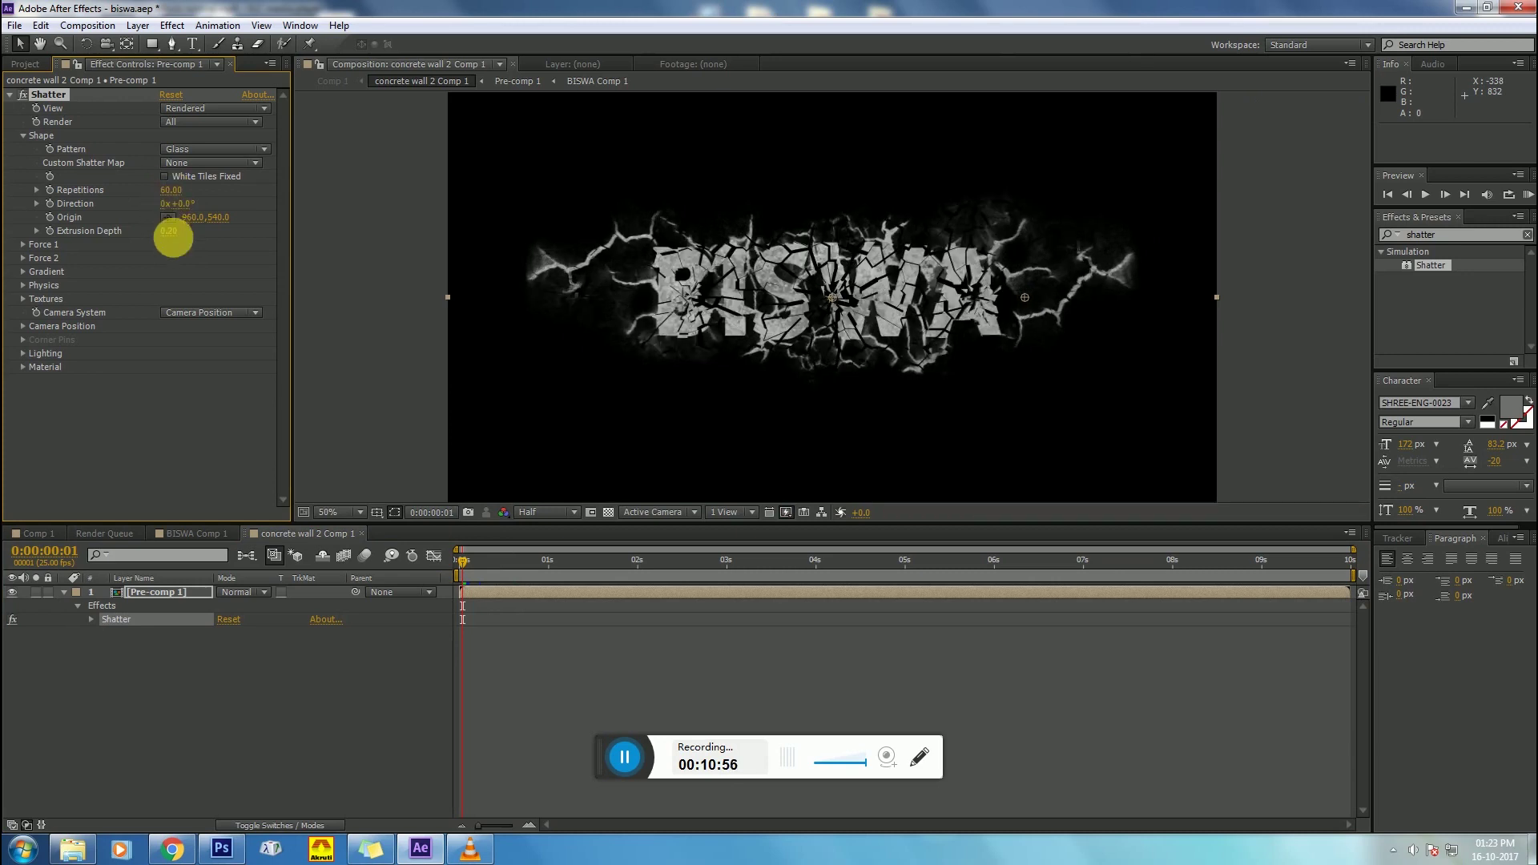
# Step: Set Shatter's Force 1 to strength 0.00, depth 0.05 and radius 0.17
pyautogui.click(23, 245)
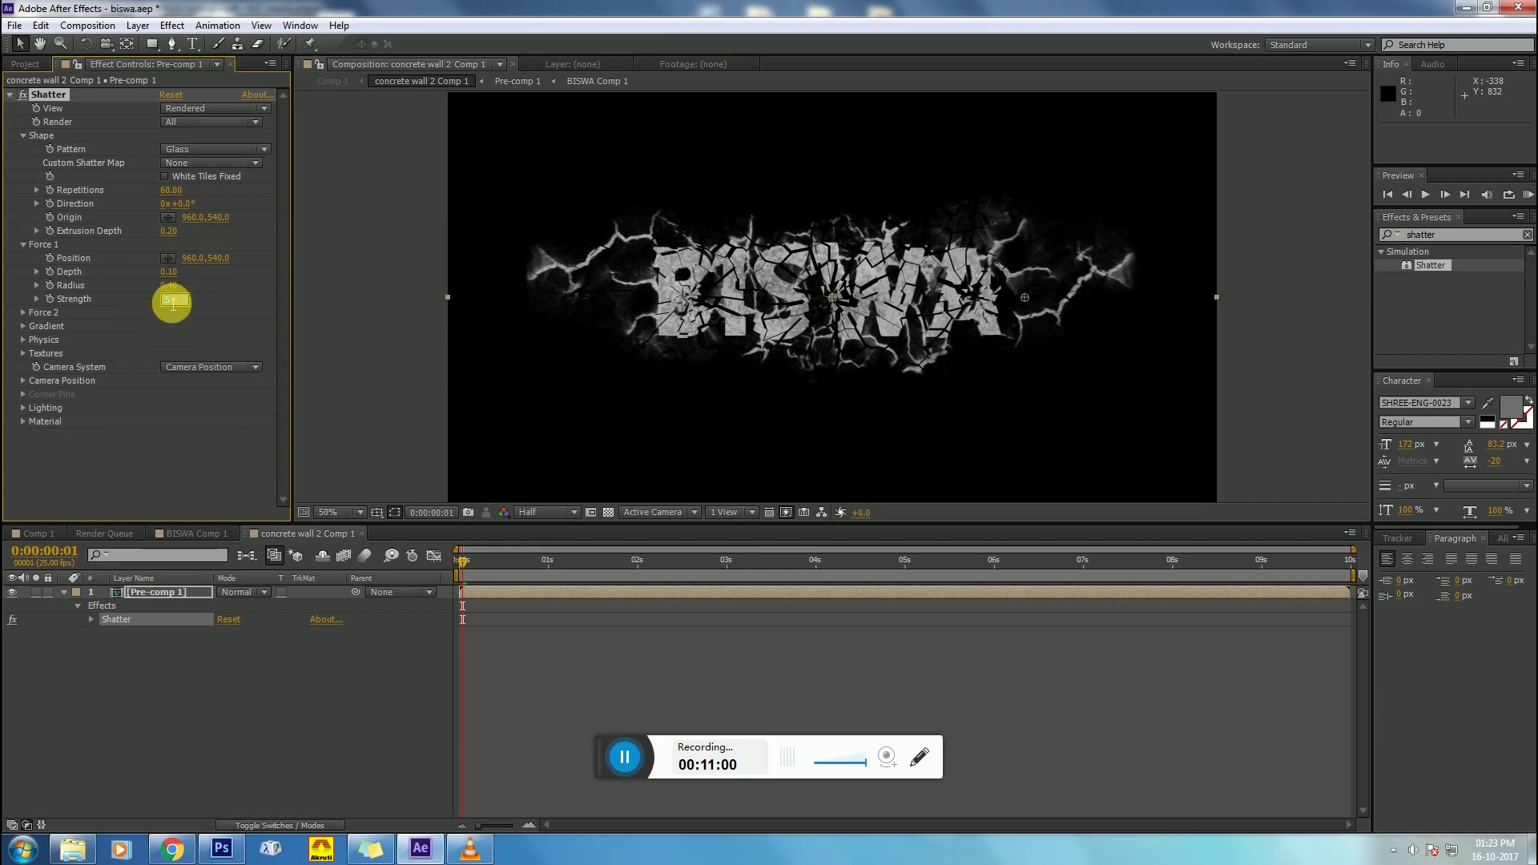
pyautogui.click(172, 301)
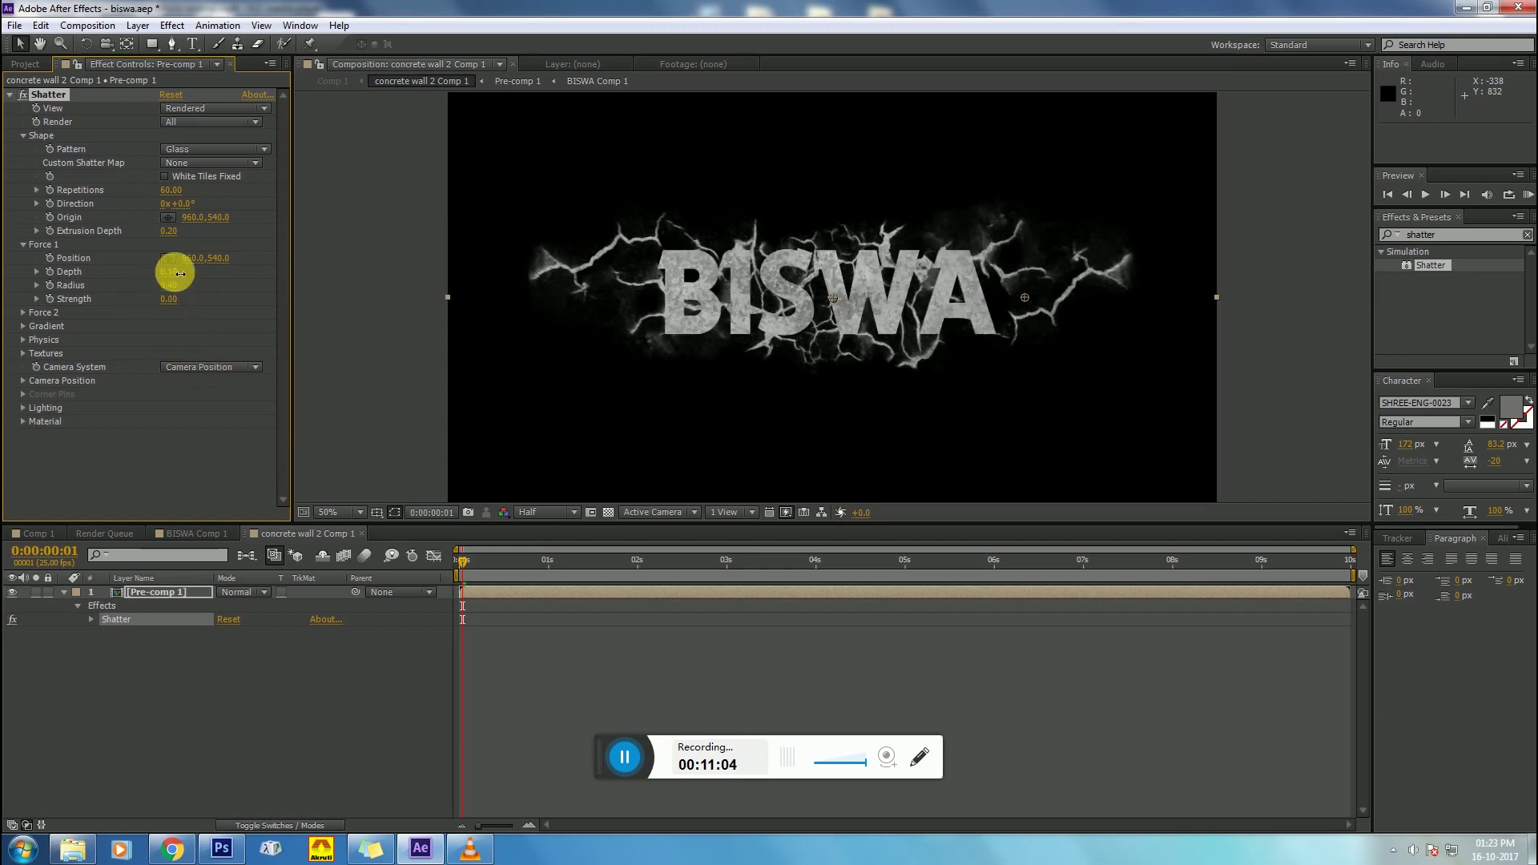
pyautogui.moveTo(180, 274); pyautogui.dragTo(185, 275)
pyautogui.moveTo(180, 273); pyautogui.dragTo(185, 275)
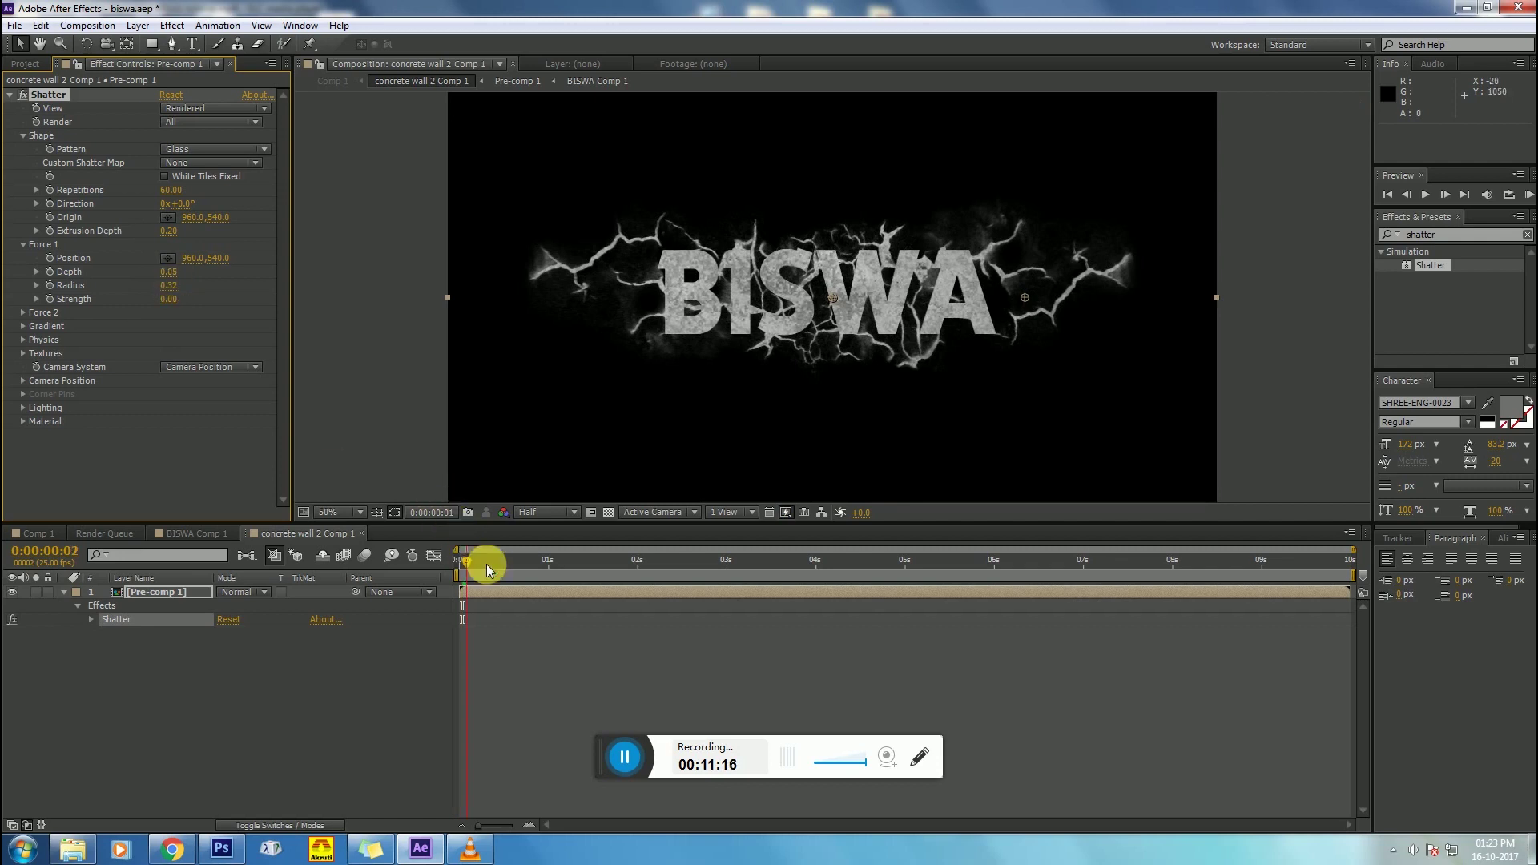
pyautogui.moveTo(491, 561)
pyautogui.mouseDown()
pyautogui.moveTo(551, 578)
pyautogui.moveTo(491, 570)
pyautogui.mouseUp()
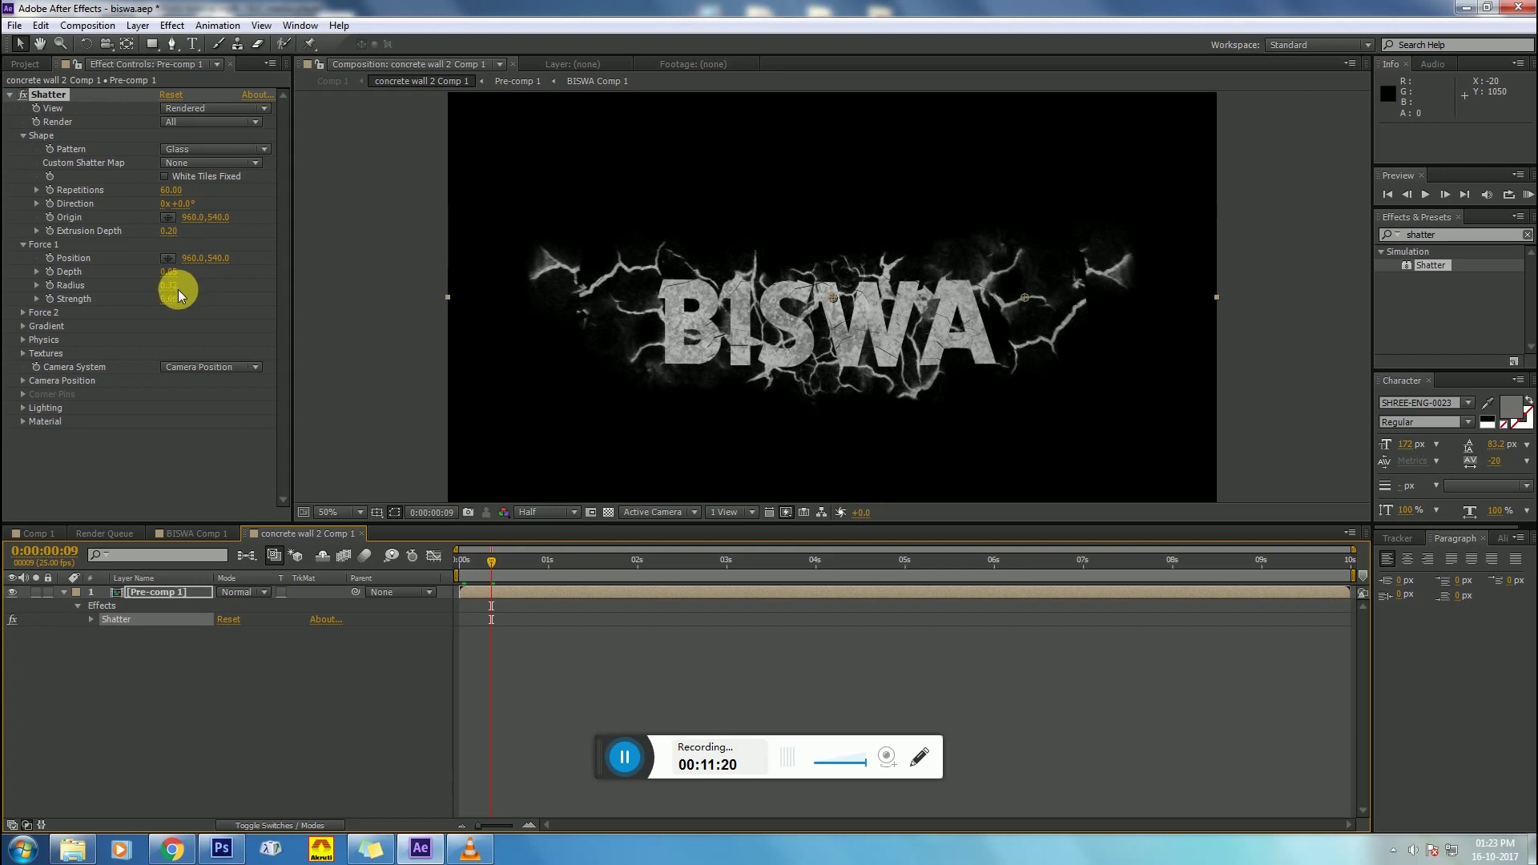
pyautogui.moveTo(180, 289)
pyautogui.mouseDown()
pyautogui.moveTo(160, 287)
pyautogui.moveTo(173, 298)
pyautogui.mouseUp()
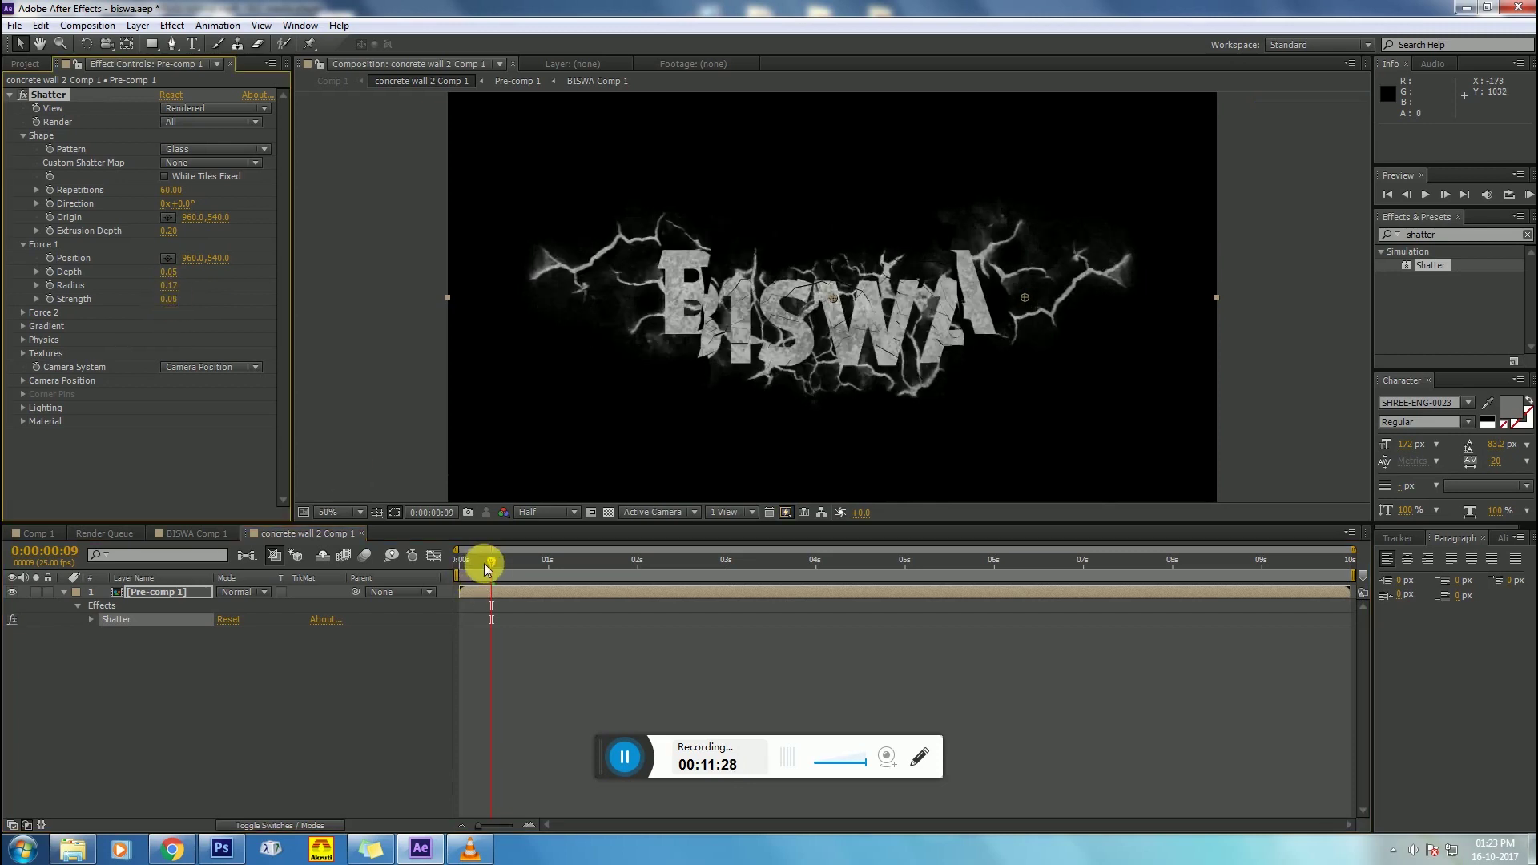
# Step: Place the Force 1 position near the composition's left edge at 28, 538 and keyframe it on the first frame
pyautogui.moveTo(491, 560); pyautogui.dragTo(446, 560)
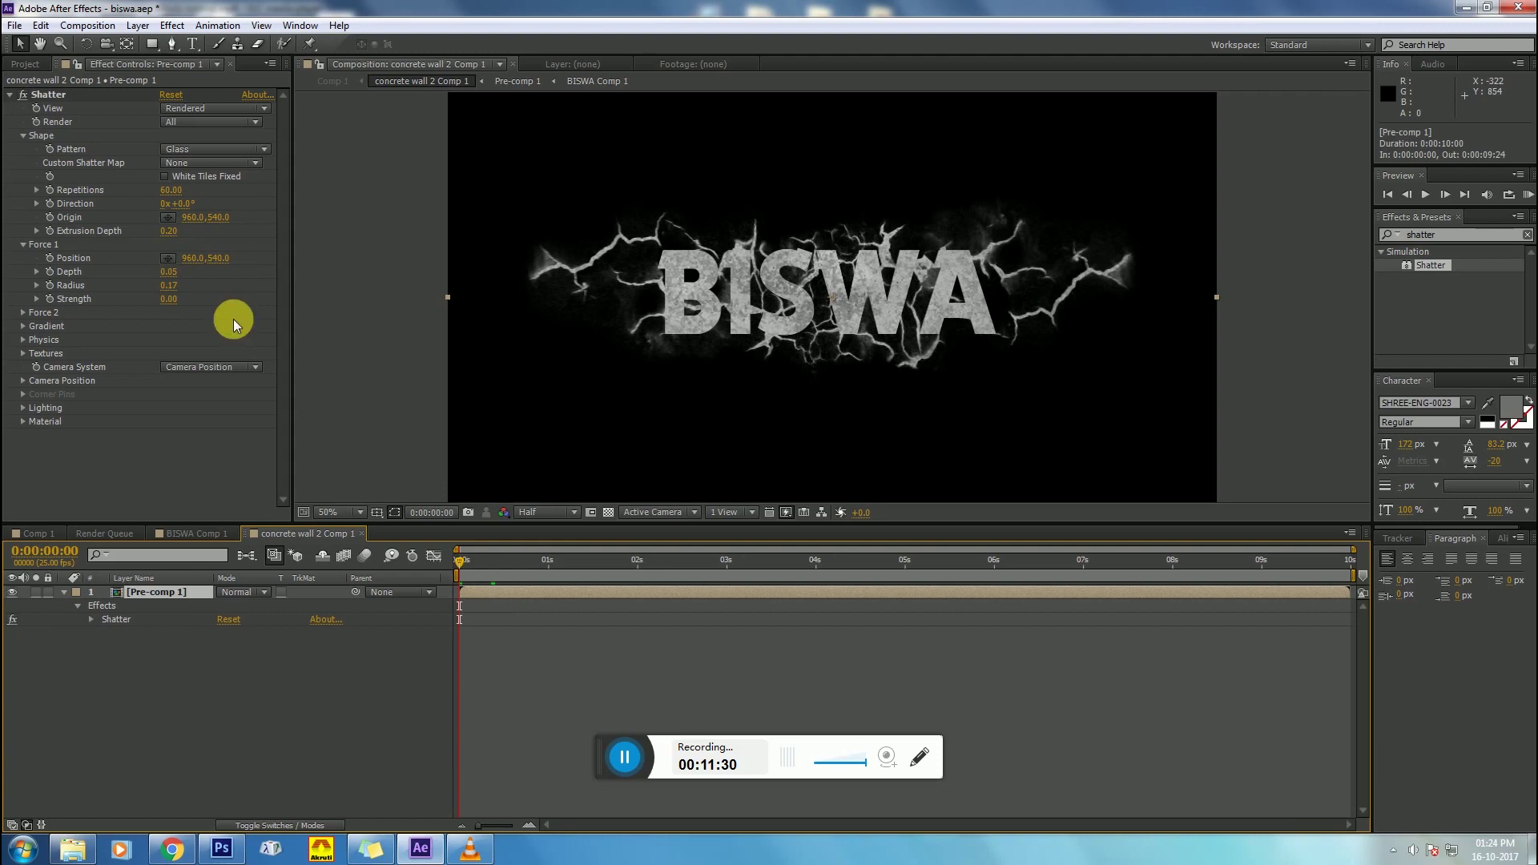
pyautogui.click(167, 258)
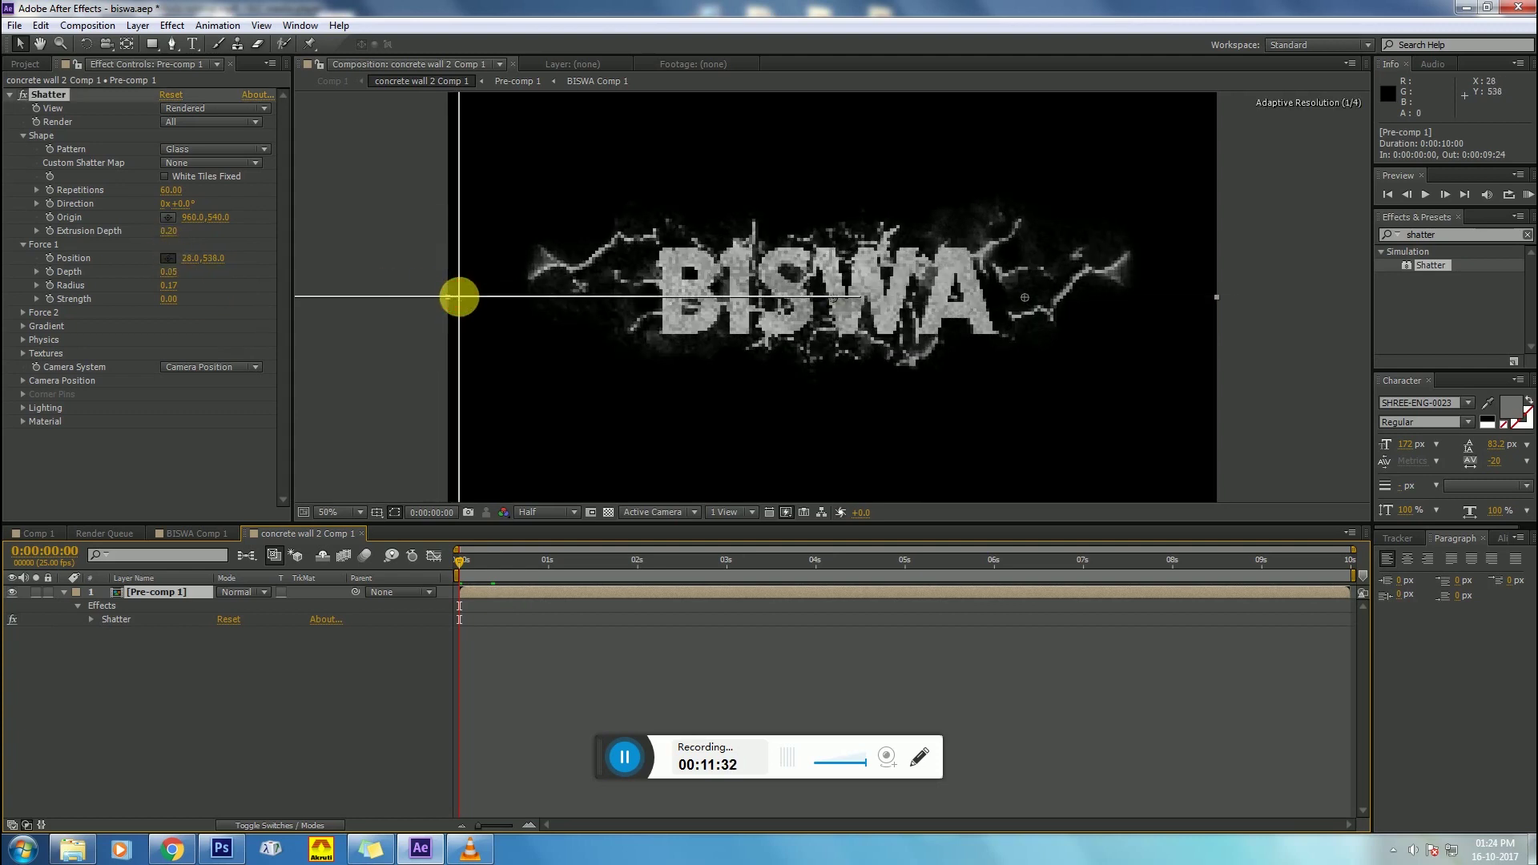
pyautogui.click(457, 298)
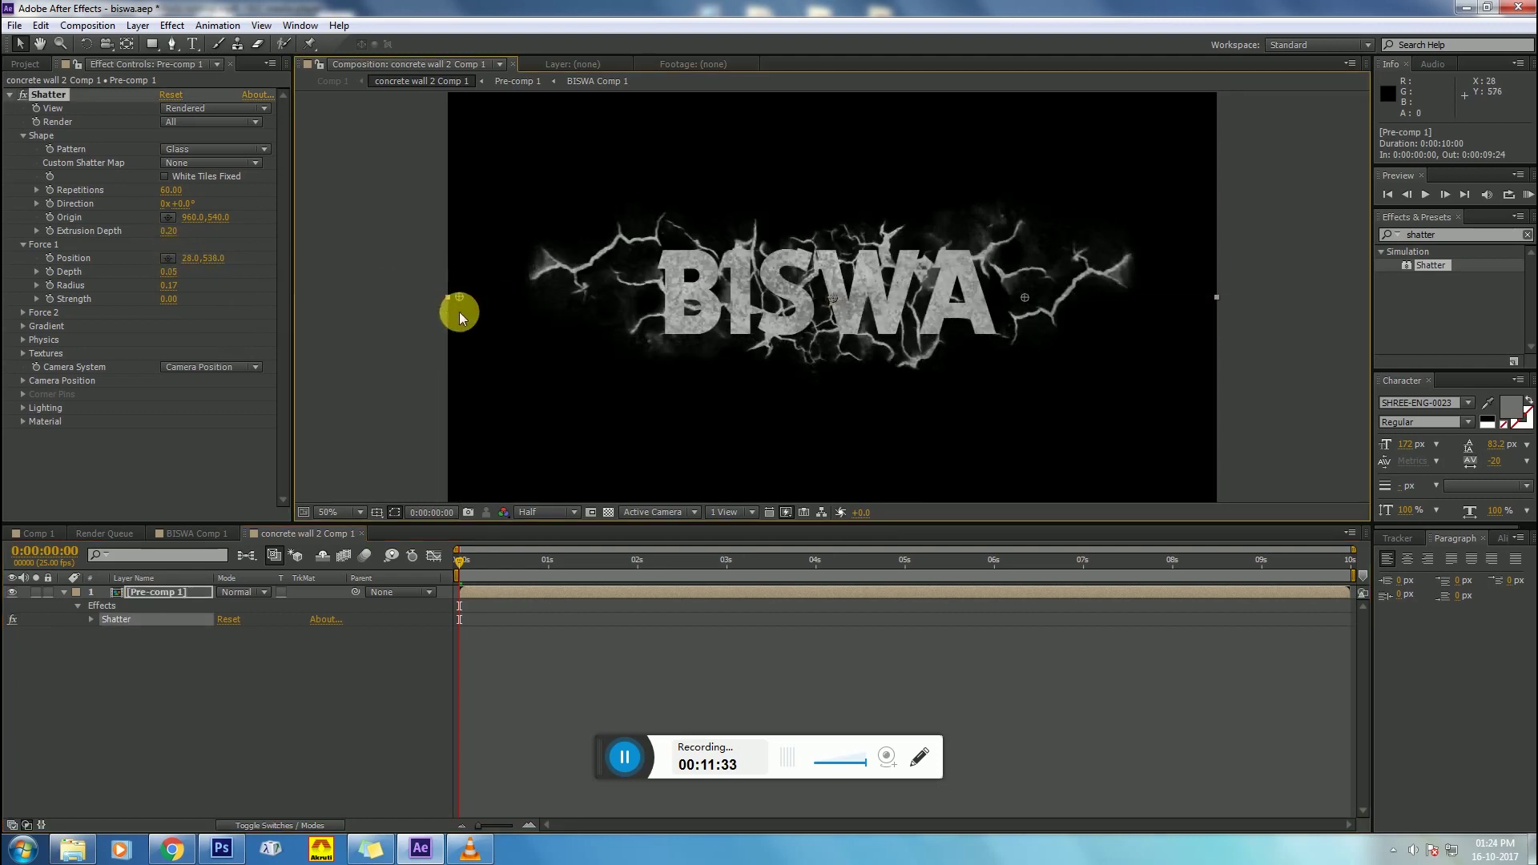
pyautogui.click(64, 258)
# Step: Try to move the Force 1 position keyframe to 0:00:00:13
pyautogui.moveTo(463, 560); pyautogui.dragTo(508, 568)
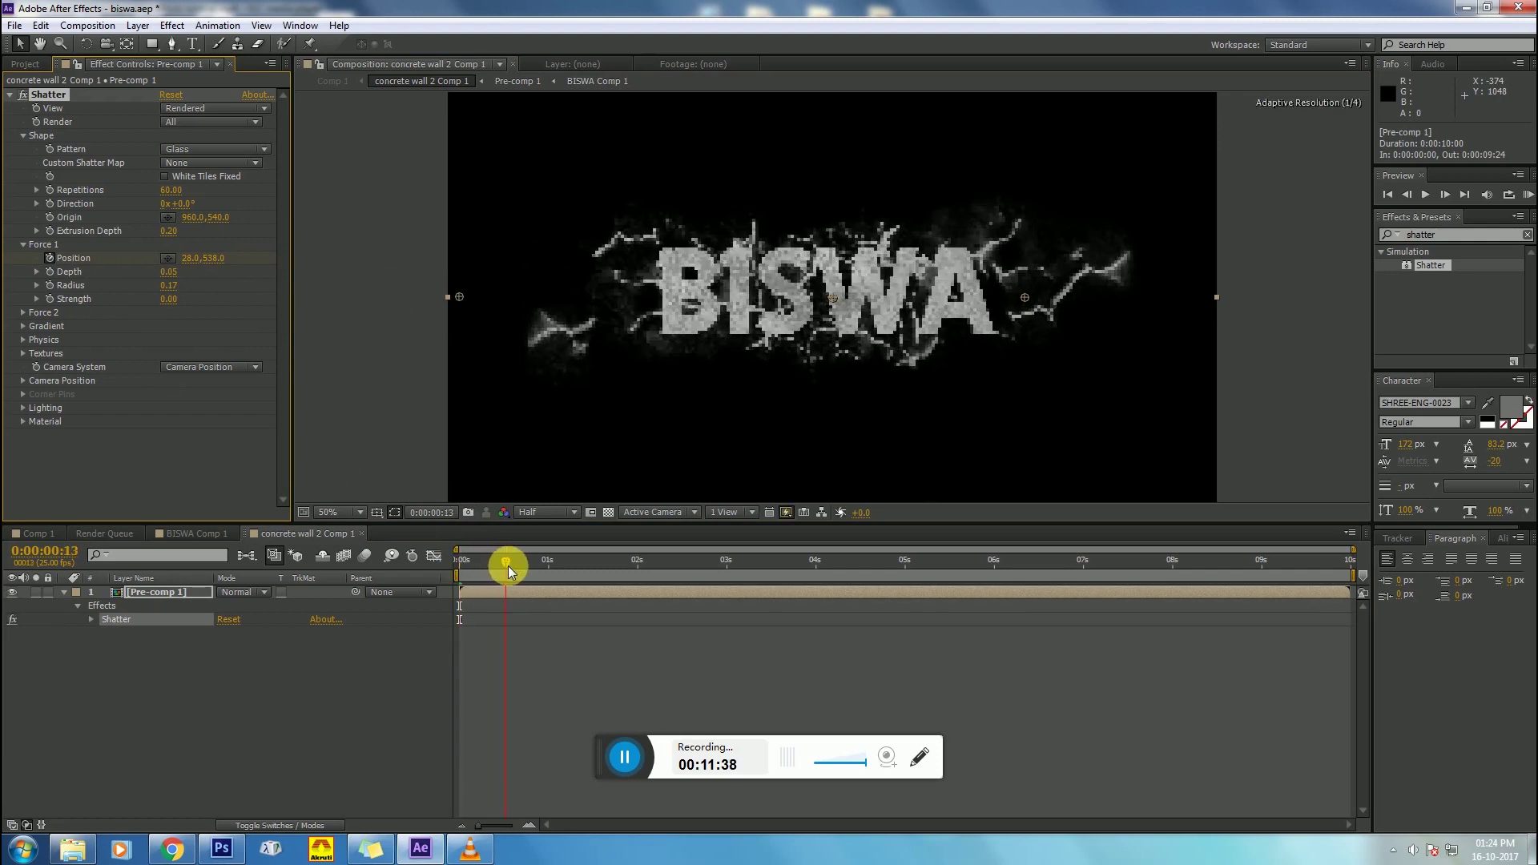
pyautogui.press('u')
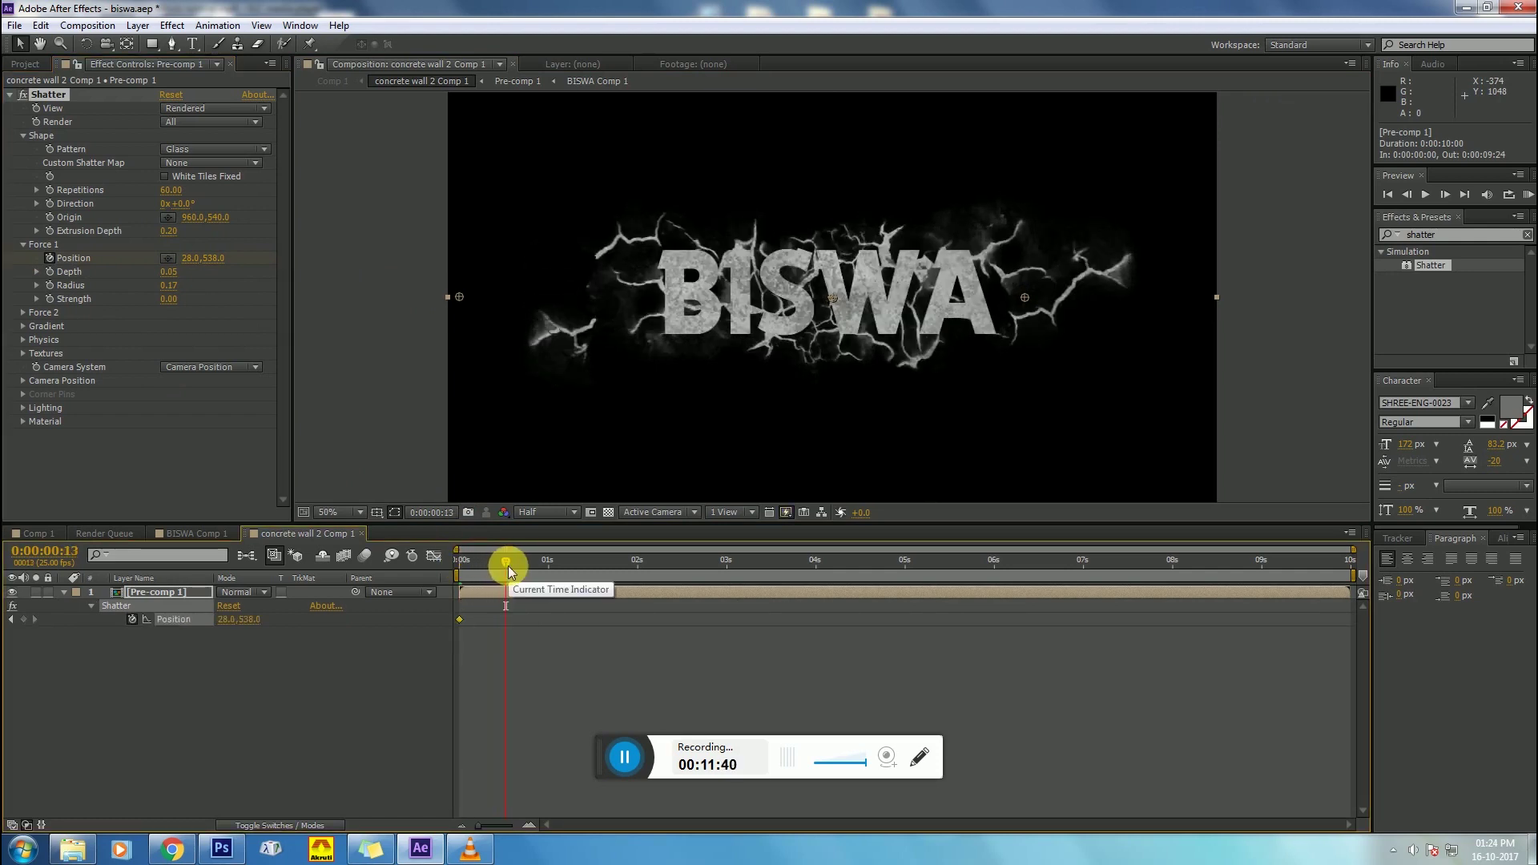
pyautogui.moveTo(461, 622); pyautogui.dragTo(499, 623)
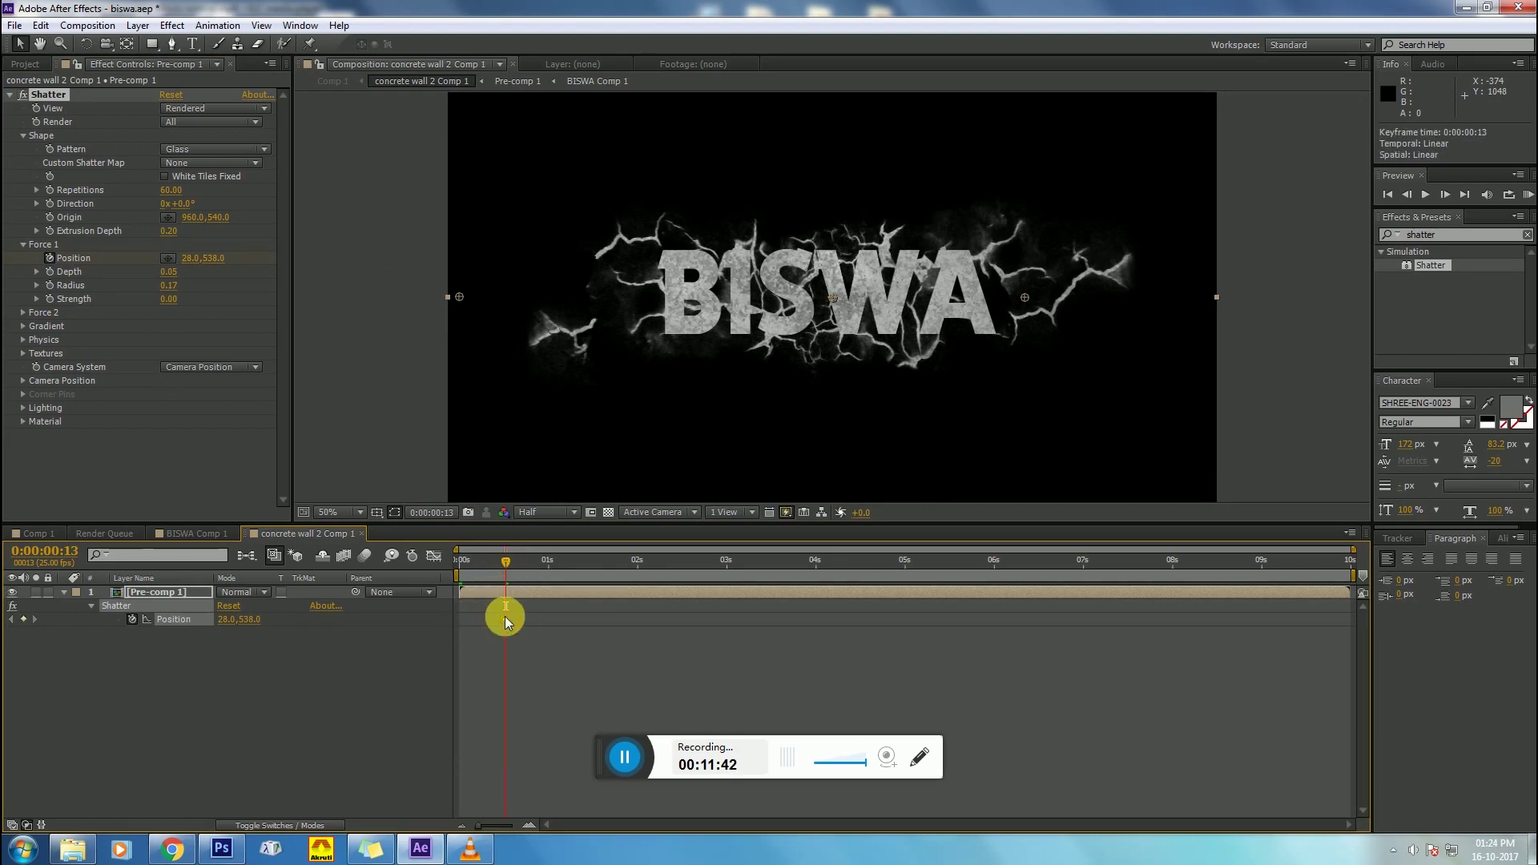
pyautogui.moveTo(473, 558); pyautogui.dragTo(510, 577)
# Step: Undo the keyframe move, the Force 1 position keyframe and the earlier placement of the force point
pyautogui.hotkey('ctrl', 'z')
pyautogui.hotkey('ctrl', 'z')
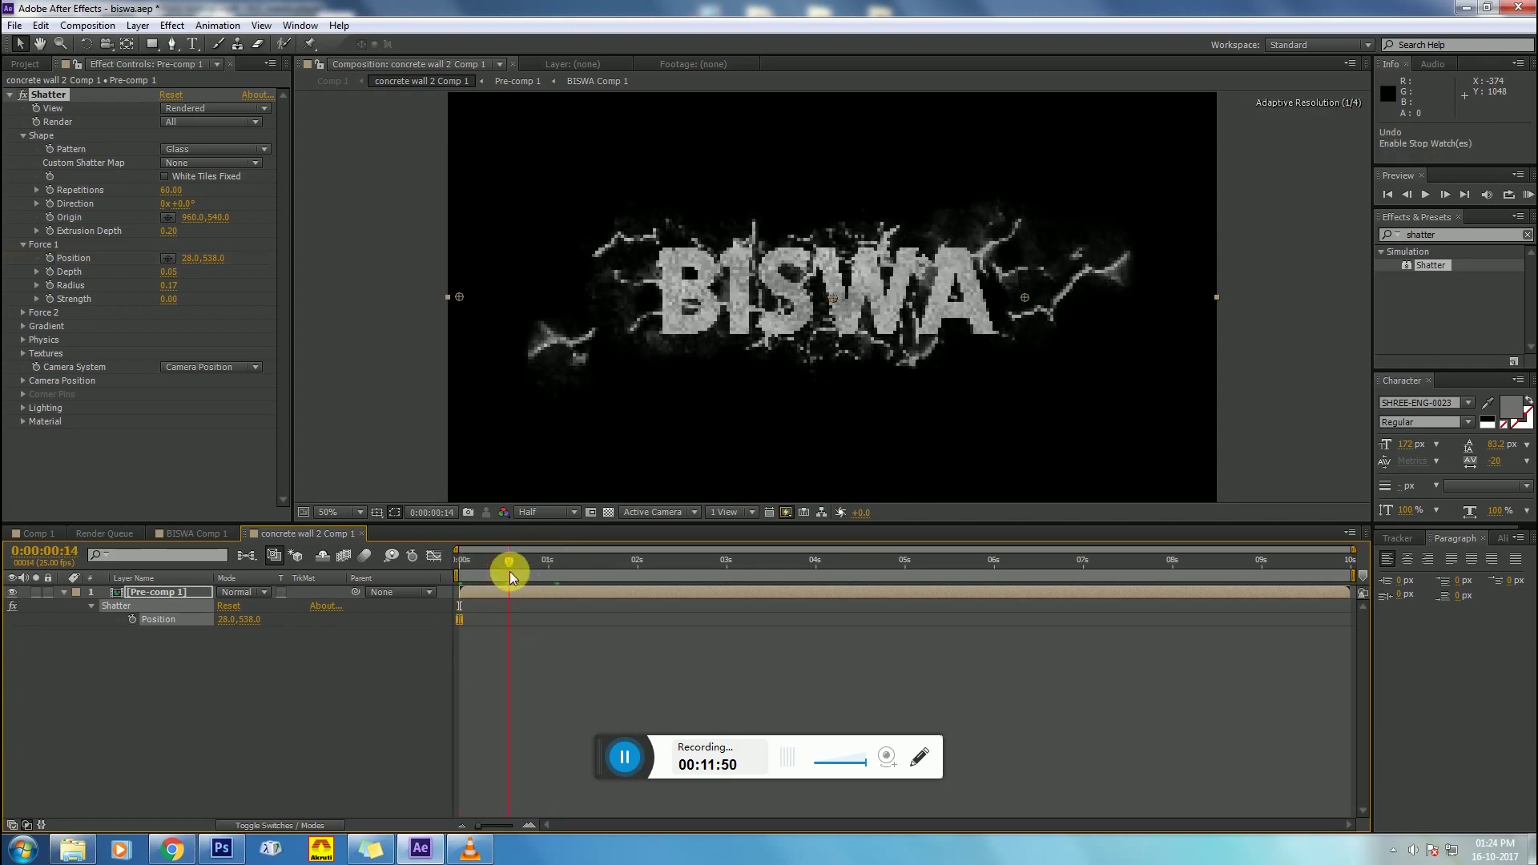
pyautogui.hotkey('ctrl', 'z')
# Step: At 0:00:00:10, place the Force 1 position beyond the composition's left edge at -70, 542 and keyframe it
pyautogui.click(495, 562)
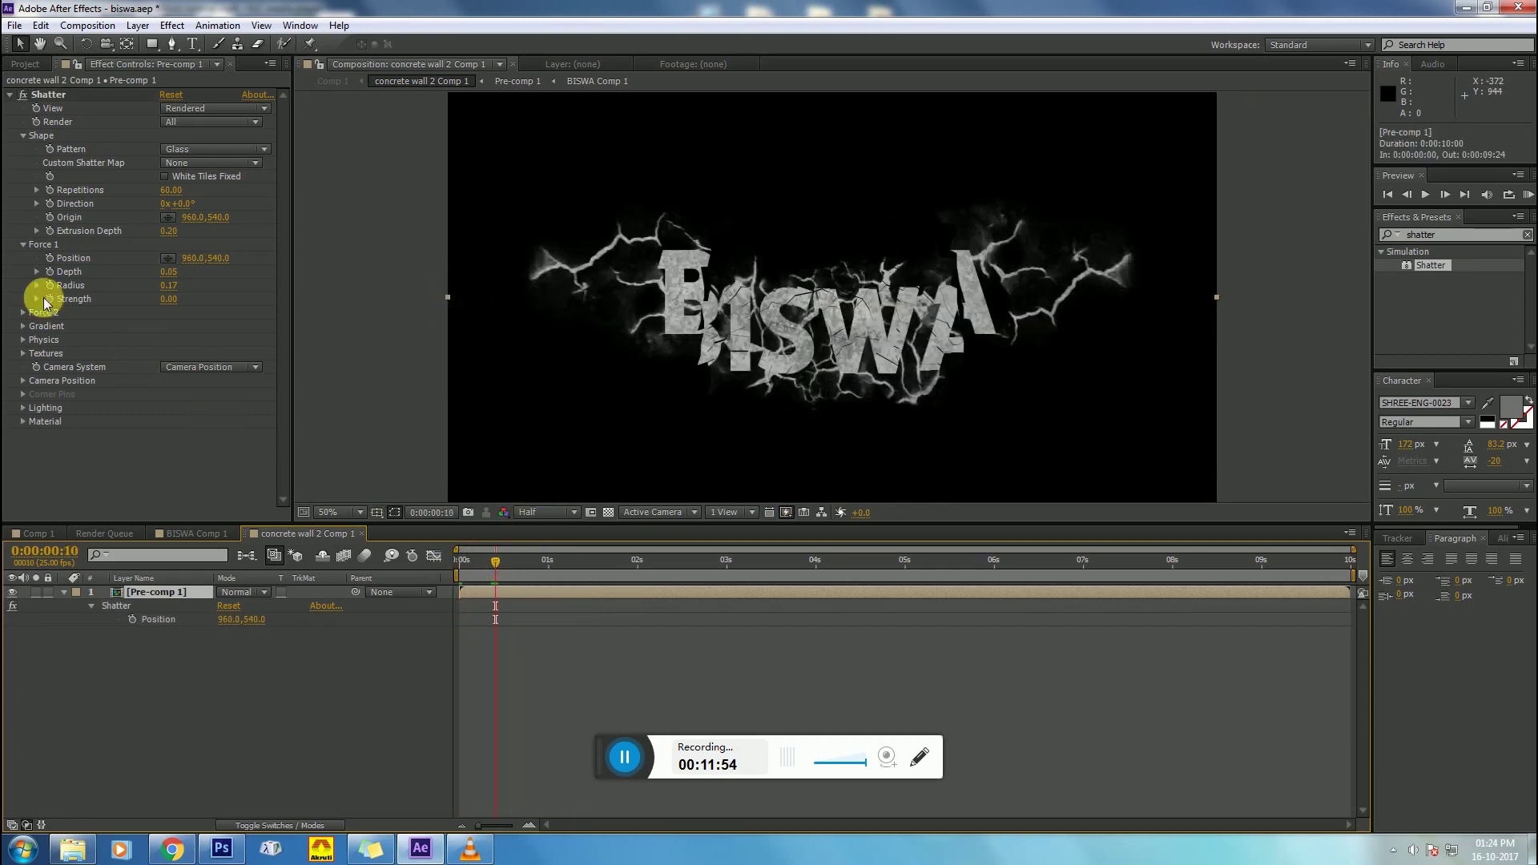
pyautogui.click(62, 257)
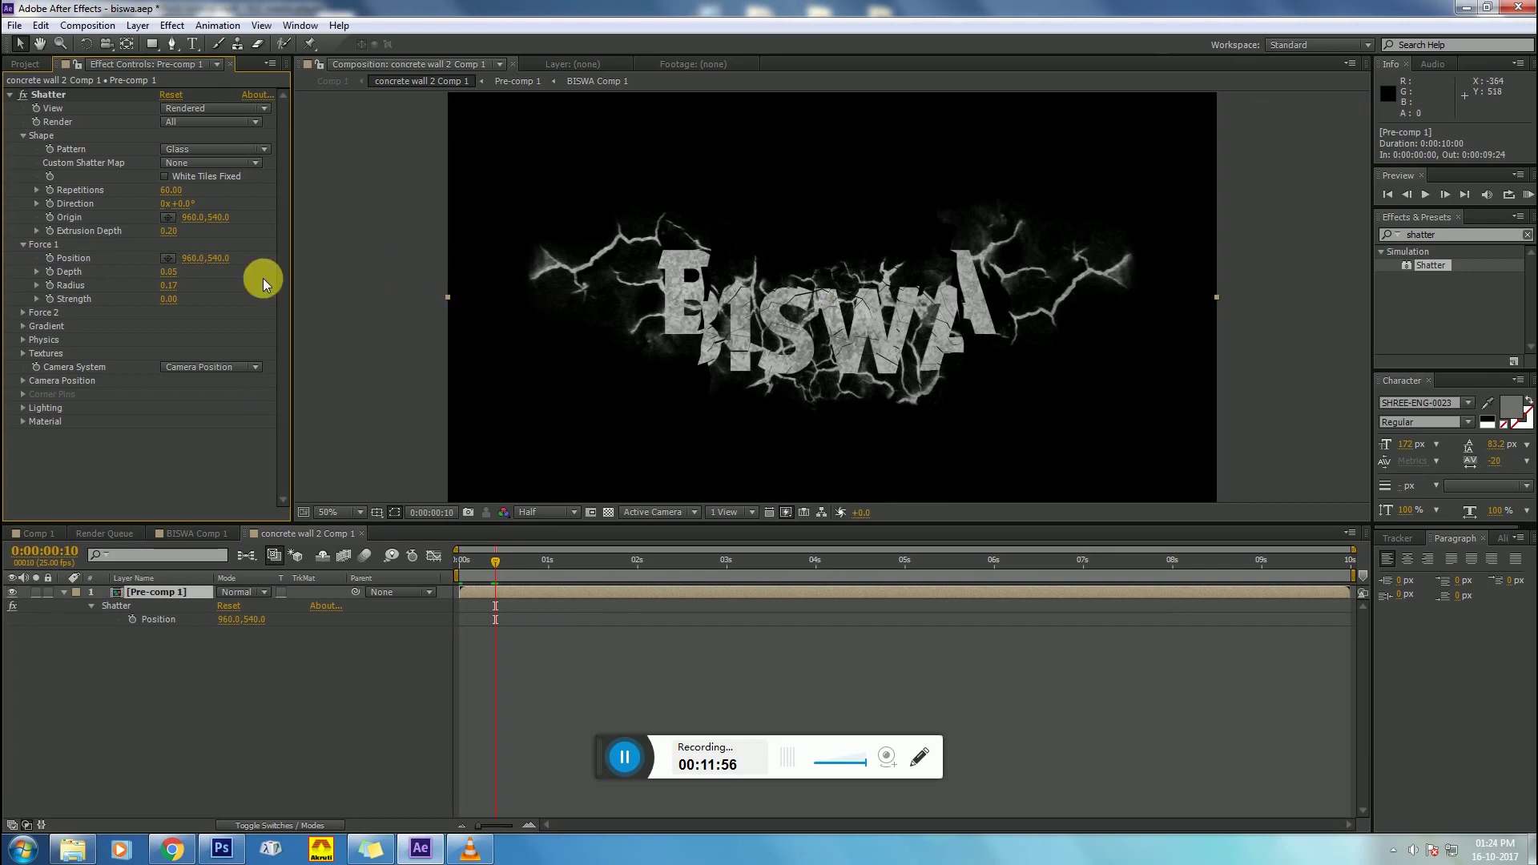
pyautogui.click(168, 257)
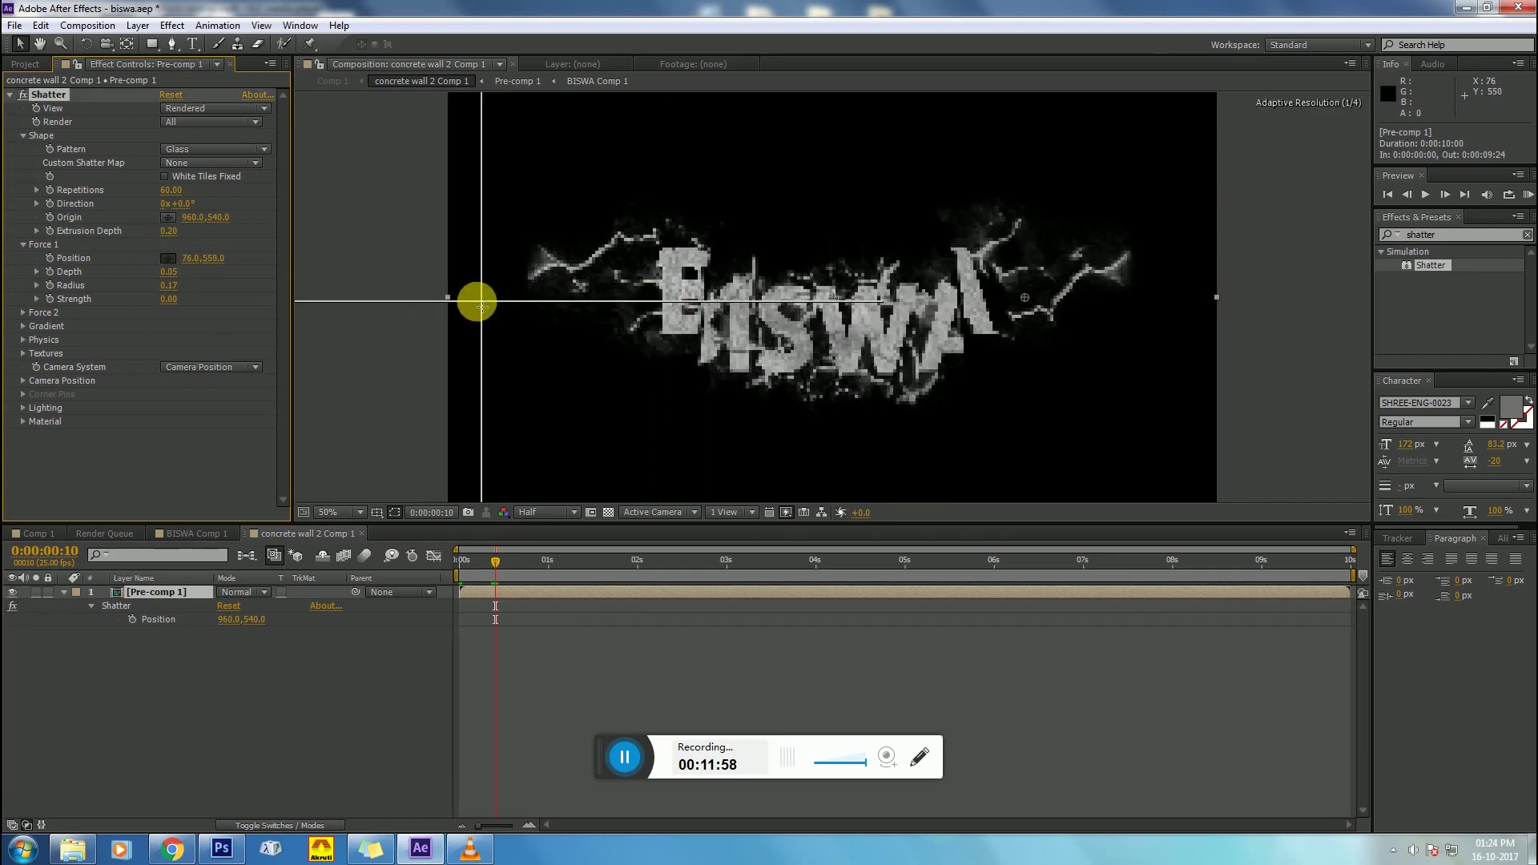
pyautogui.moveTo(477, 302); pyautogui.dragTo(420, 303)
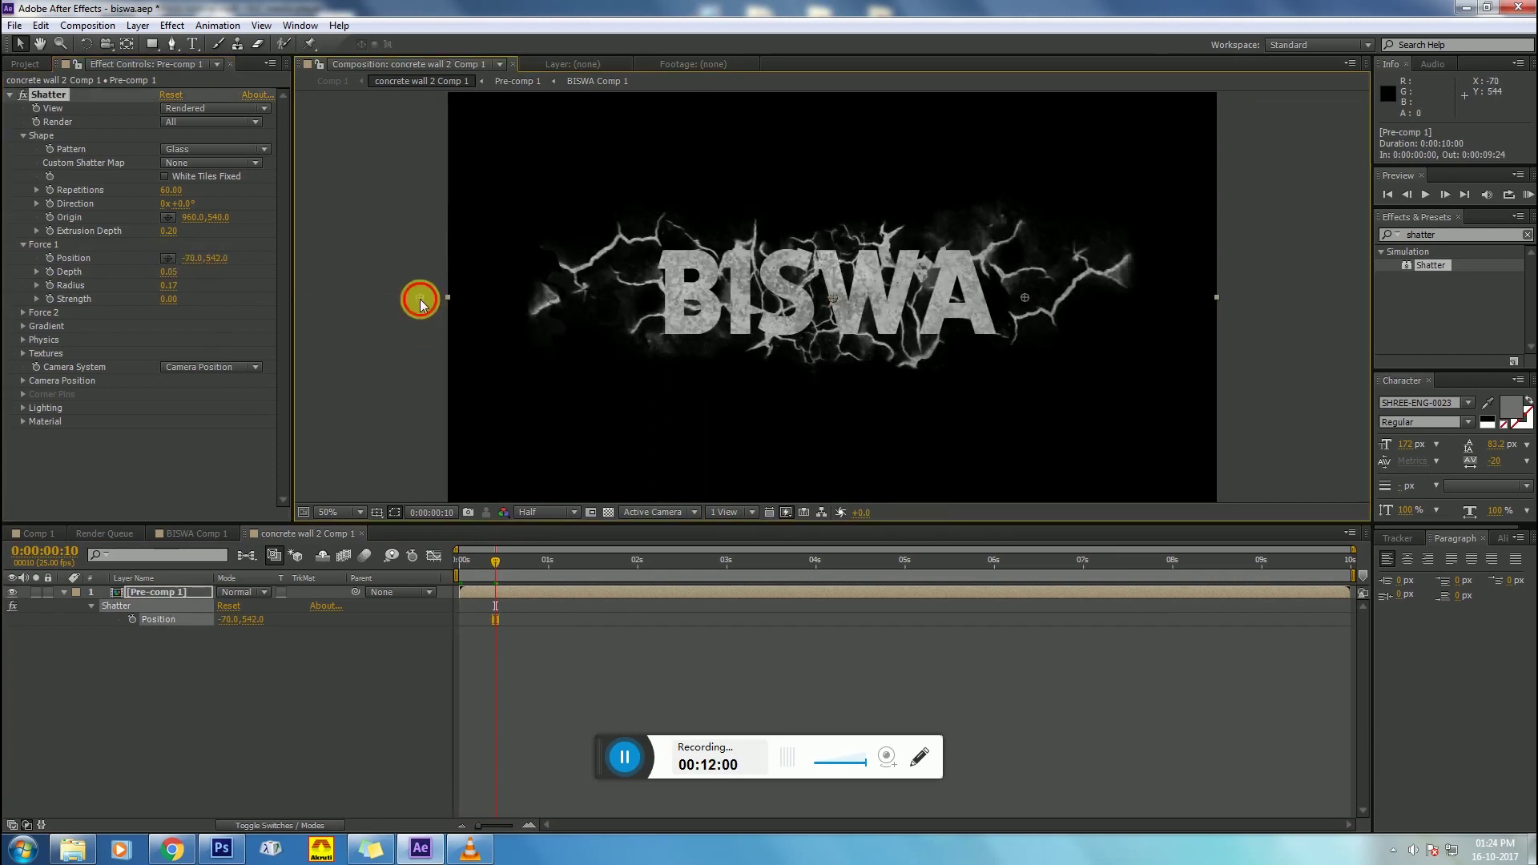
pyautogui.click(50, 258)
# Step: Keyframe the Force 1 position beyond the composition's right edge shortly before the three-second mark and scrub through the shatter
pyautogui.click(498, 563)
pyautogui.moveTo(565, 580); pyautogui.dragTo(709, 591)
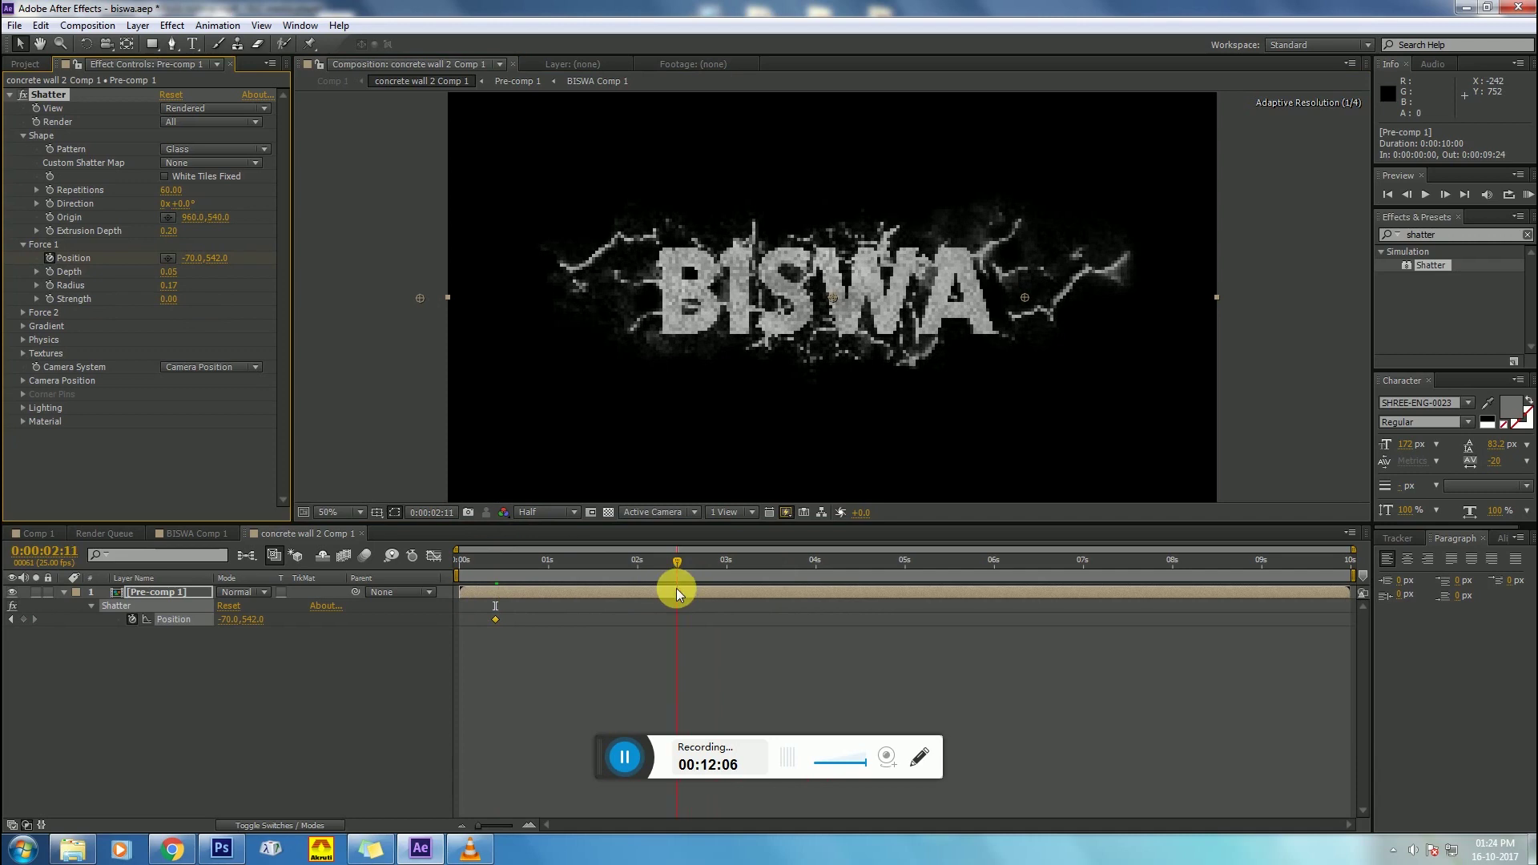
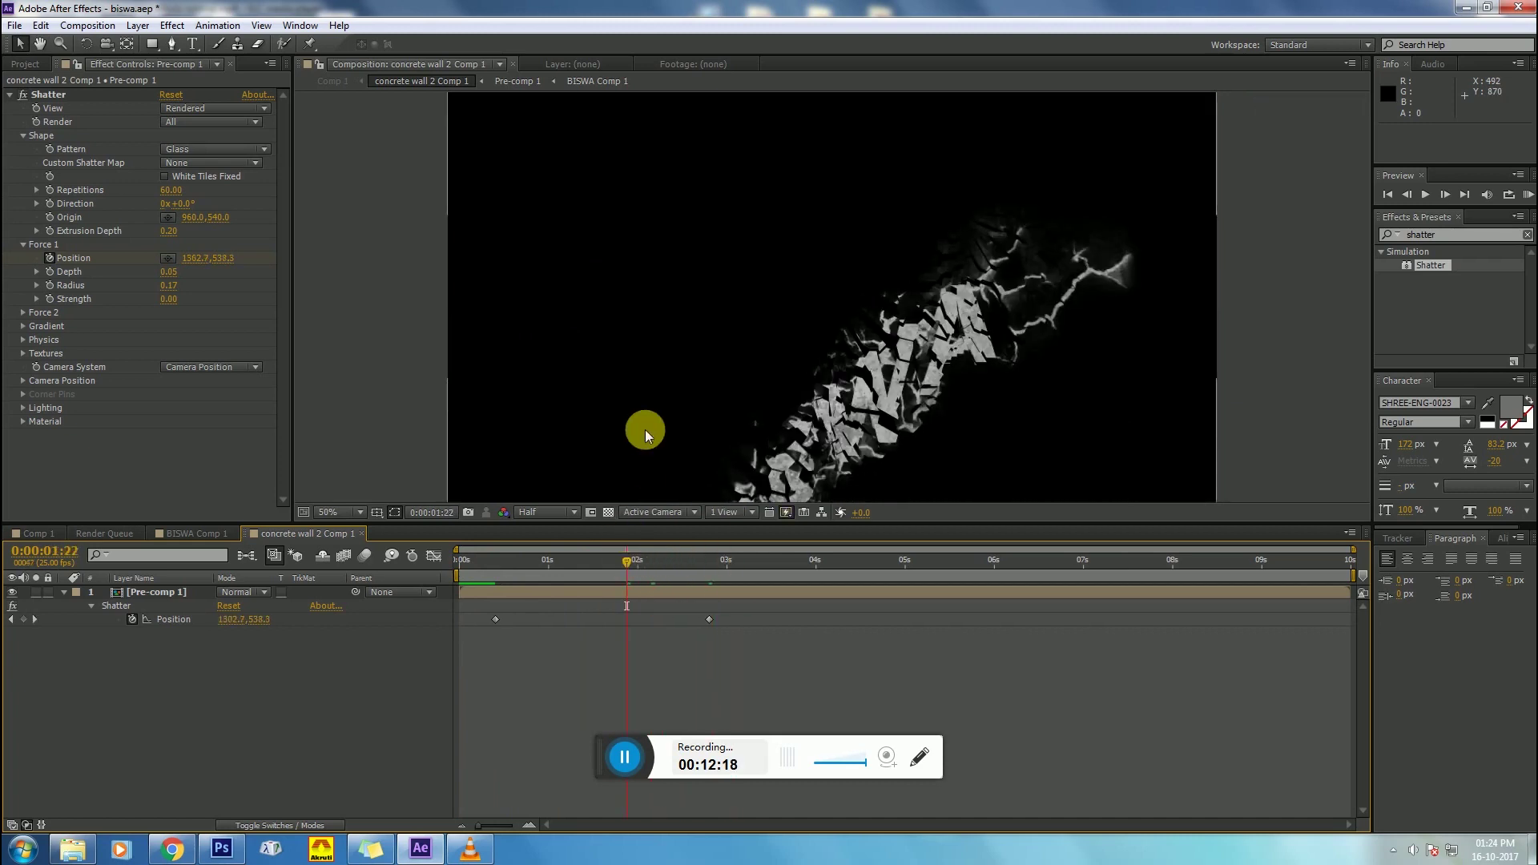
pyautogui.click(495, 570)
pyautogui.moveTo(493, 572); pyautogui.dragTo(559, 574)
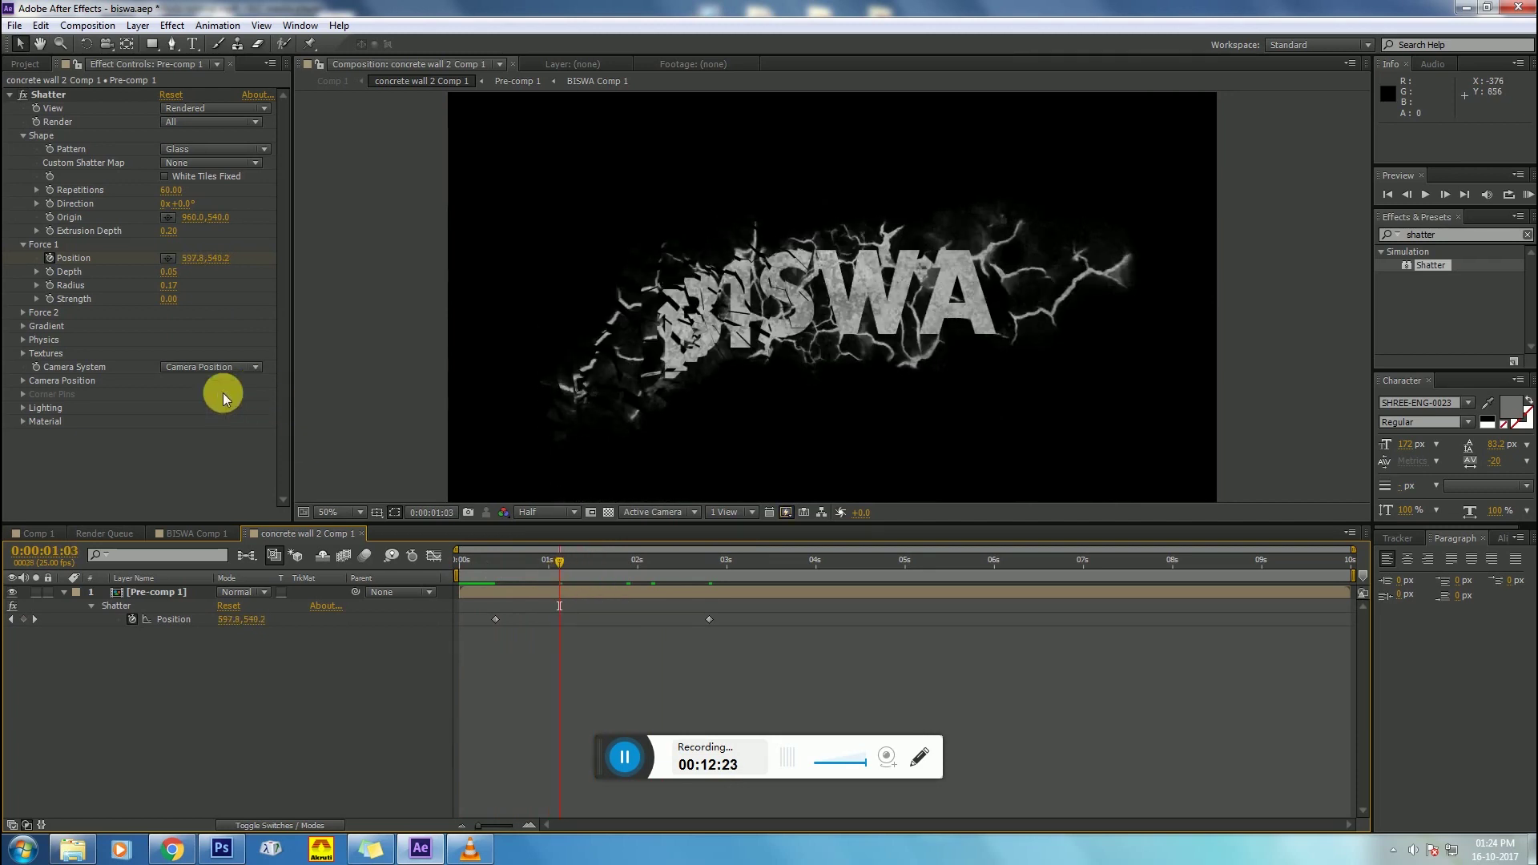
# Step: Test a Force 1 strength of 4.10, set it to 2.10, and preview the shatter from the first frame
pyautogui.moveTo(178, 309); pyautogui.dragTo(206, 302)
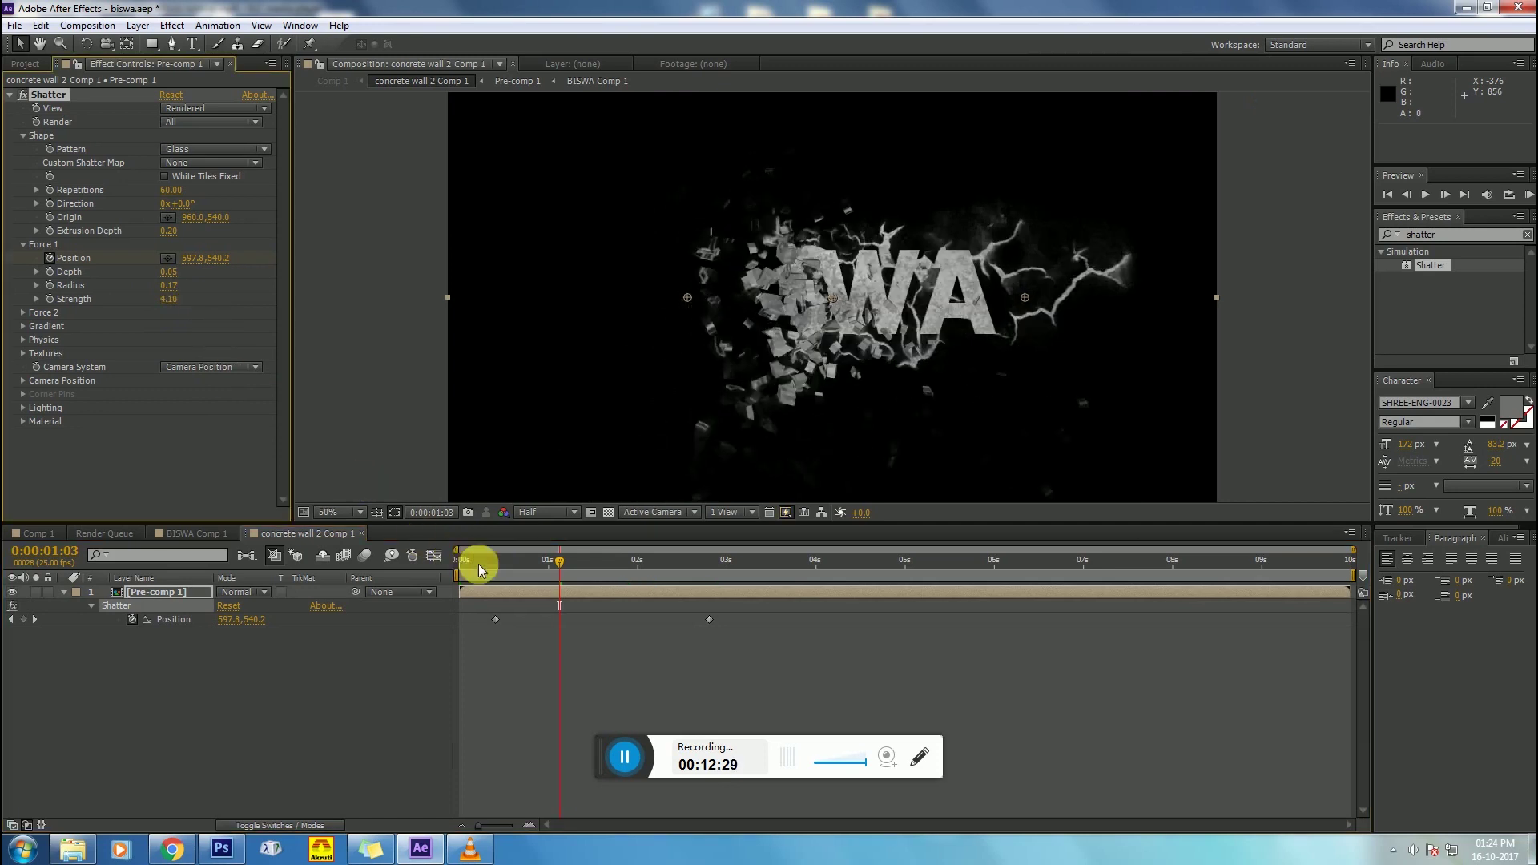
pyautogui.moveTo(480, 569); pyautogui.dragTo(448, 561)
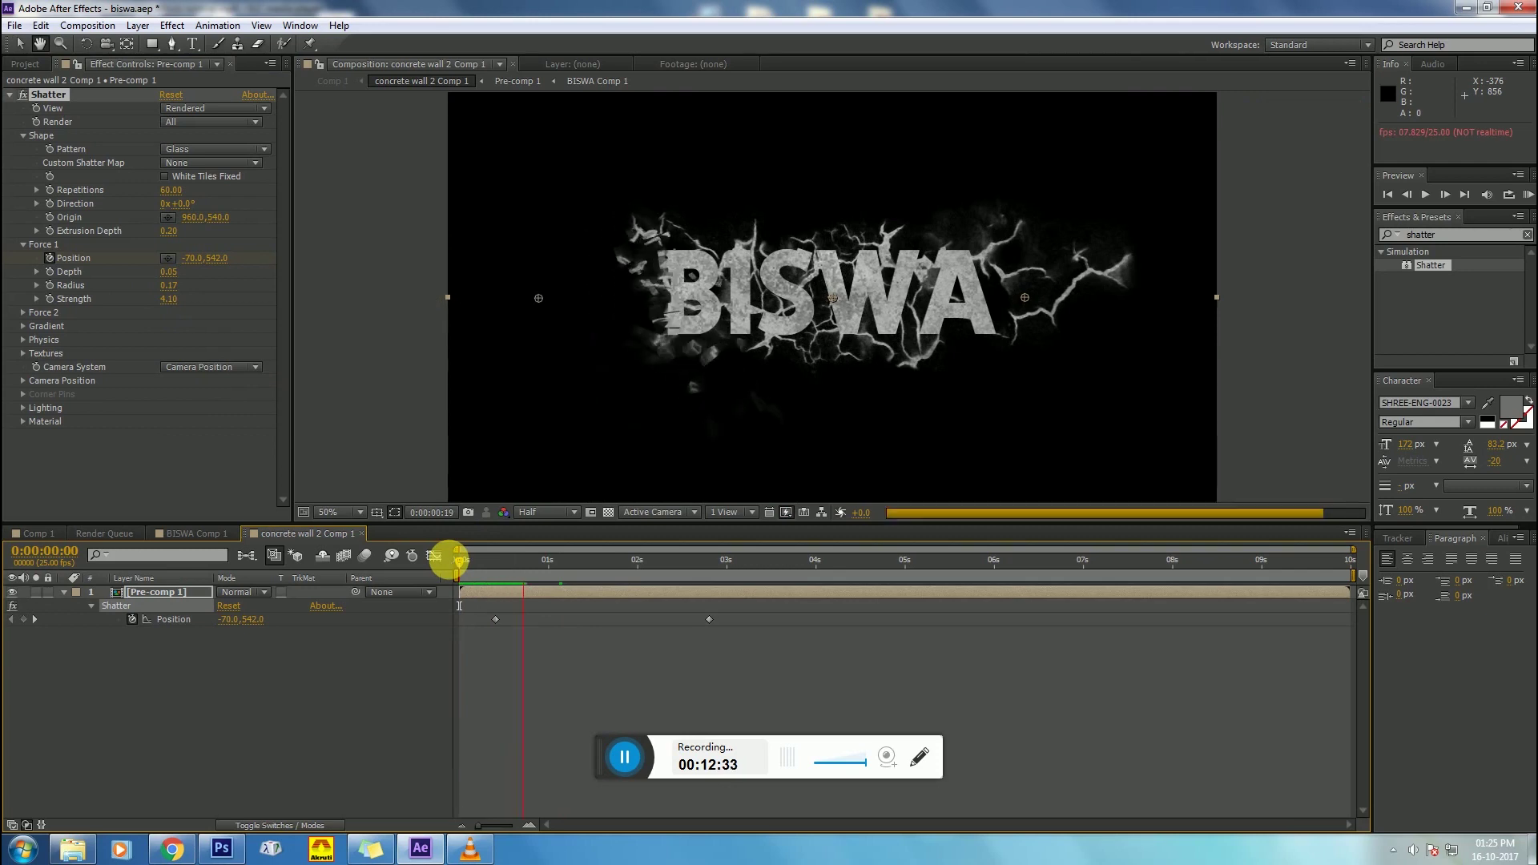
pyautogui.click(160, 308)
pyautogui.moveTo(162, 305)
pyautogui.mouseDown()
pyautogui.moveTo(148, 302)
pyautogui.moveTo(157, 319)
pyautogui.mouseUp()
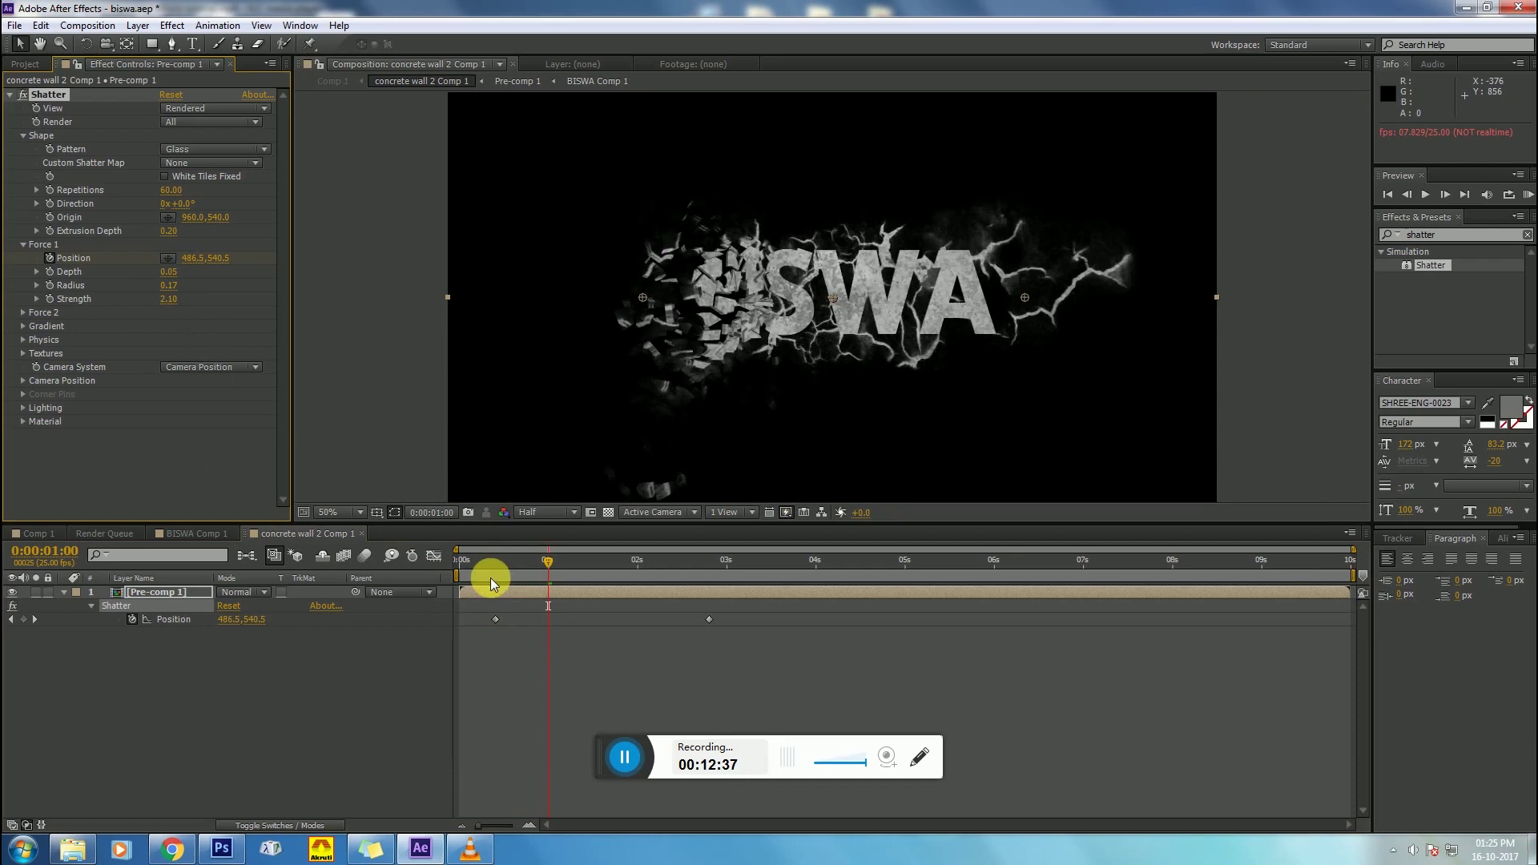
pyautogui.press('Home')
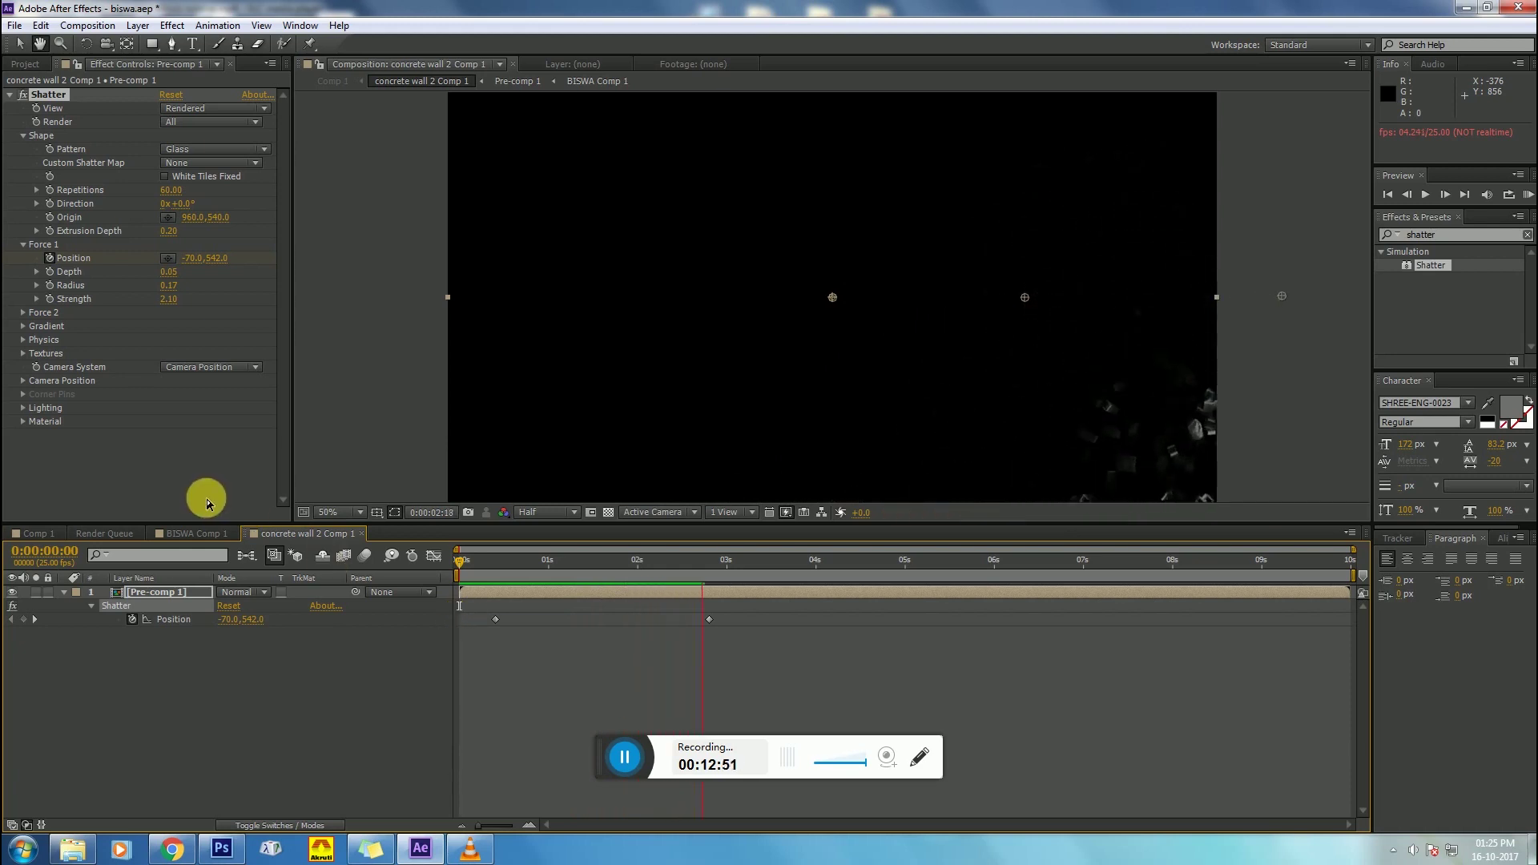
pyautogui.press('space')
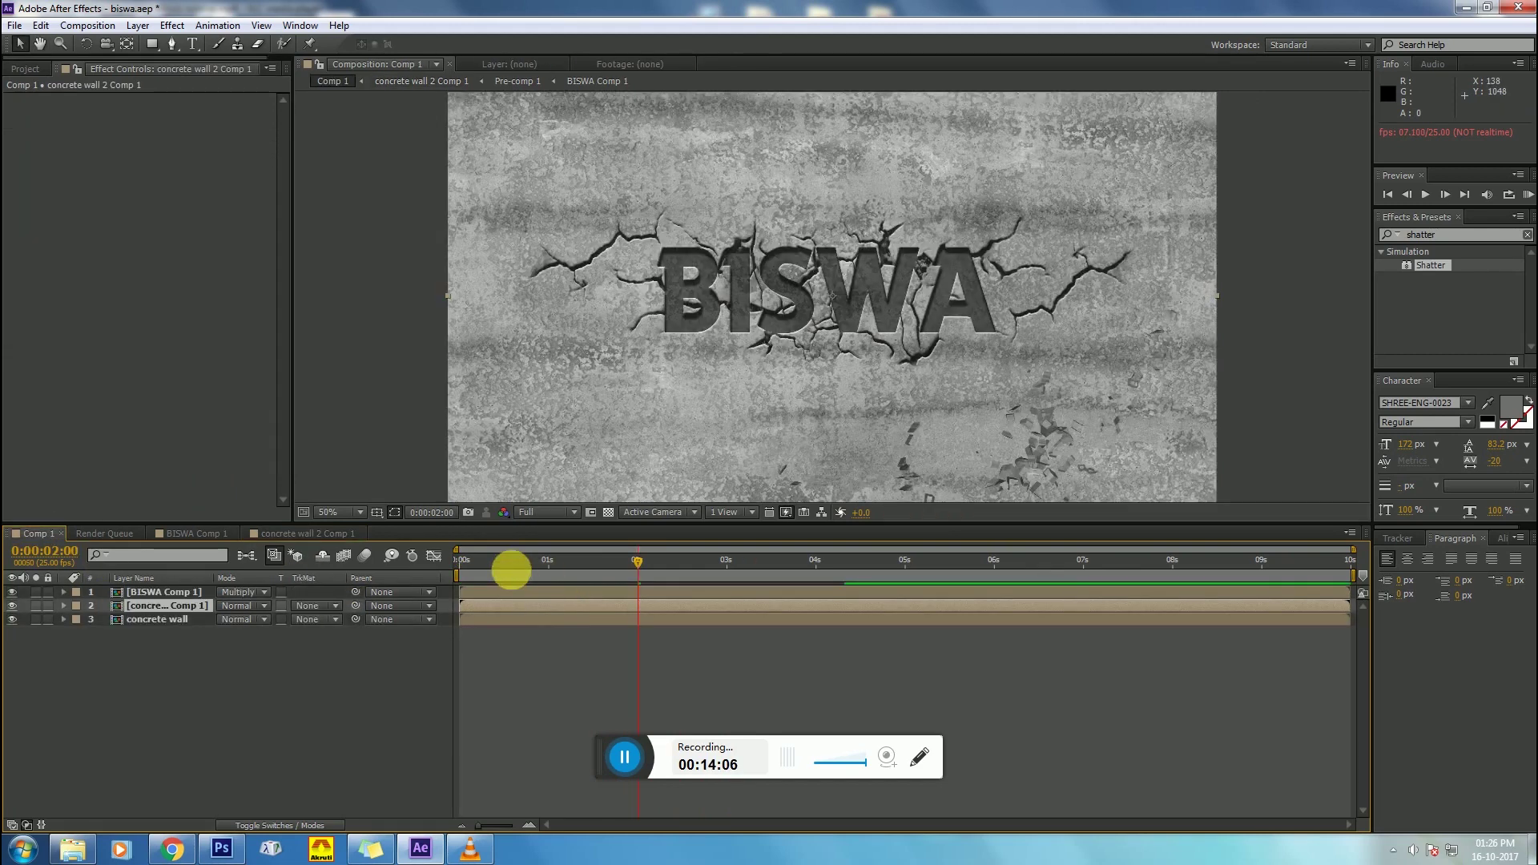
# Step: Set Comp 1's preview resolution to Third and magnification to 25%, and play it from the first frame
pyautogui.click(460, 565)
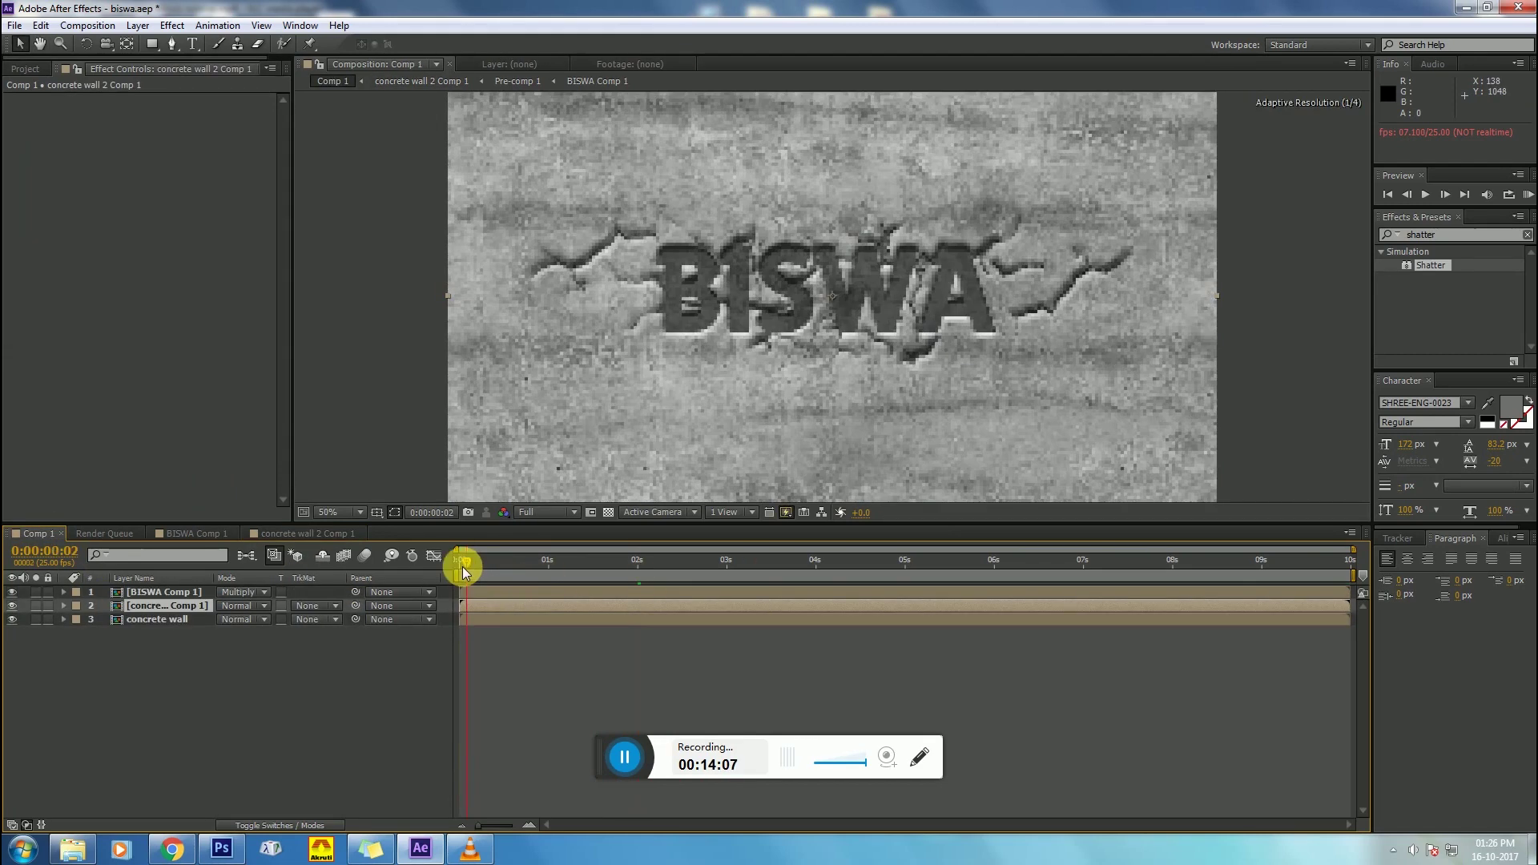
pyautogui.click(538, 512)
pyautogui.click(553, 588)
pyautogui.press(',')
pyautogui.press('space')
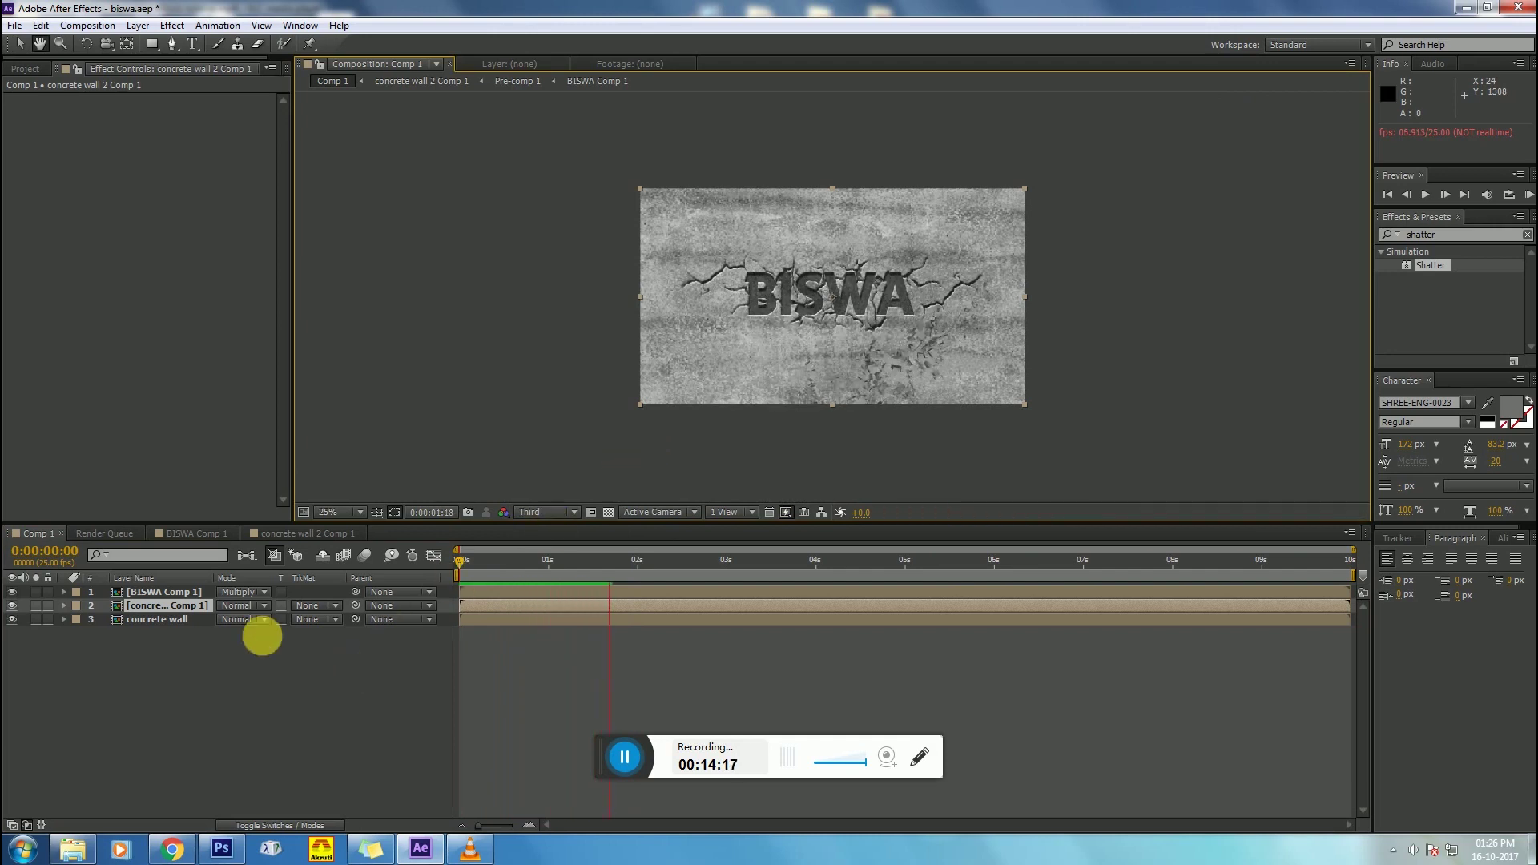
# Step: Move the concrete wall 2 Comp 1 layer above the BISWA Comp 1 layer and preview Comp 1 from the start
pyautogui.moveTo(170, 611); pyautogui.dragTo(176, 593)
pyautogui.moveTo(516, 564); pyautogui.dragTo(469, 562)
pyautogui.press('.')
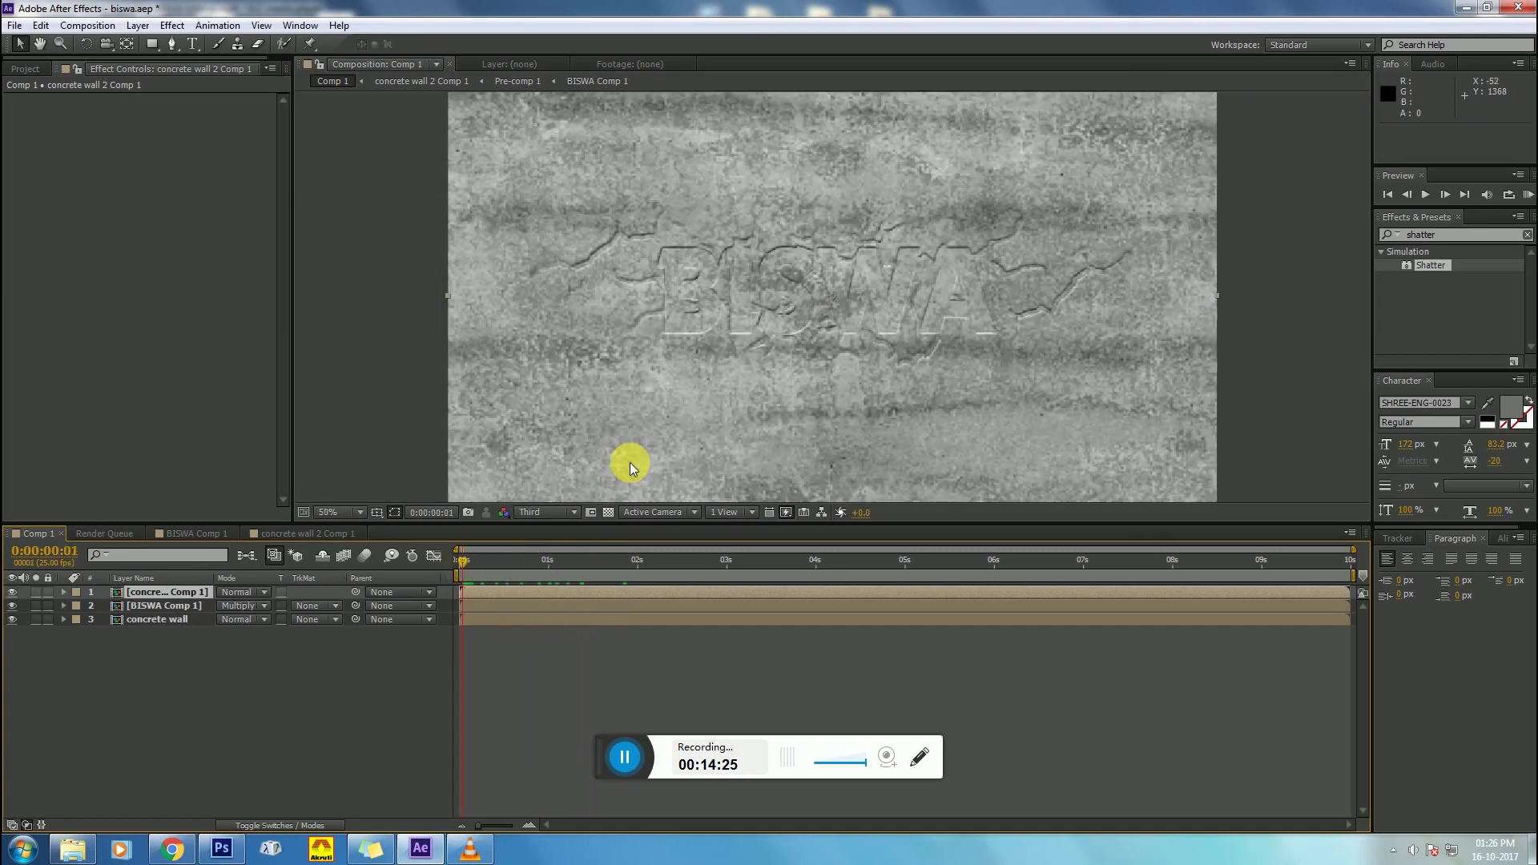
pyautogui.press(',')
pyautogui.press('space')
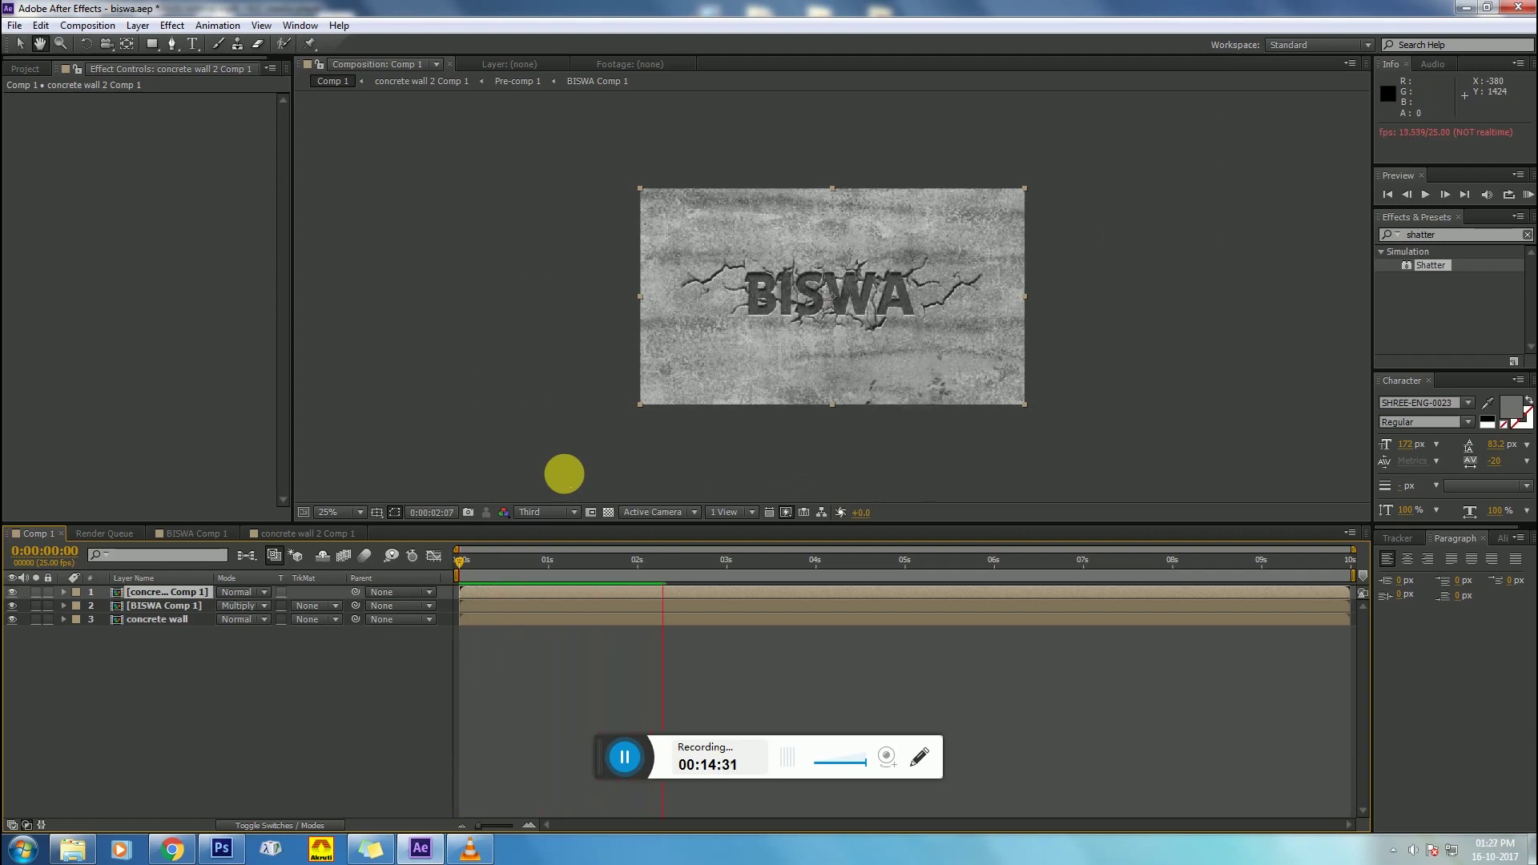
pyautogui.press('space')
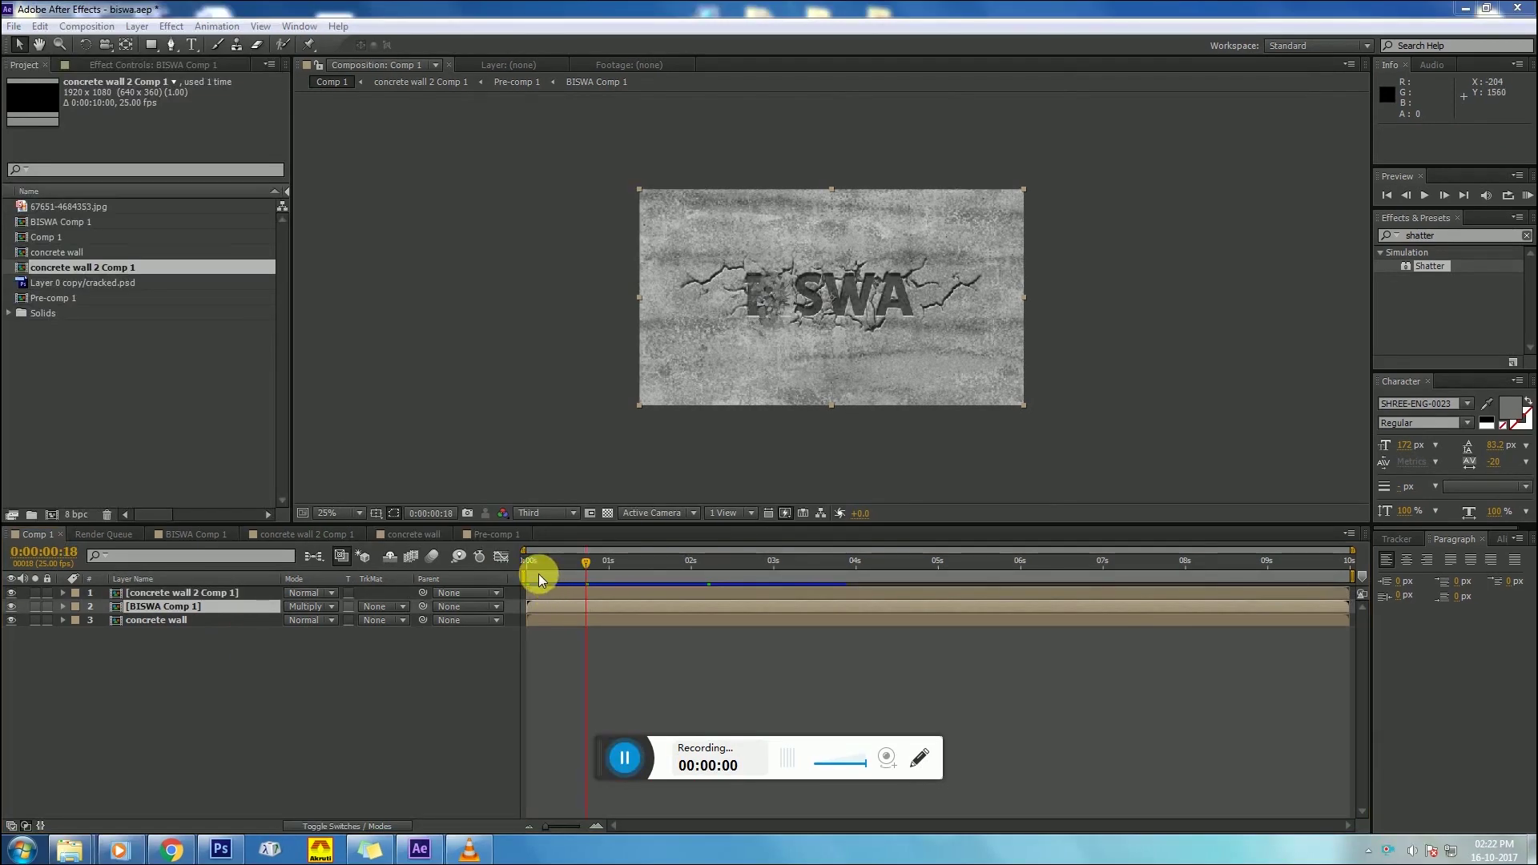
# Step: Return Comp 1 to its first frame and duplicate the concrete wall 2 Comp 1 composition in the project
pyautogui.moveTo(538, 573); pyautogui.dragTo(524, 570)
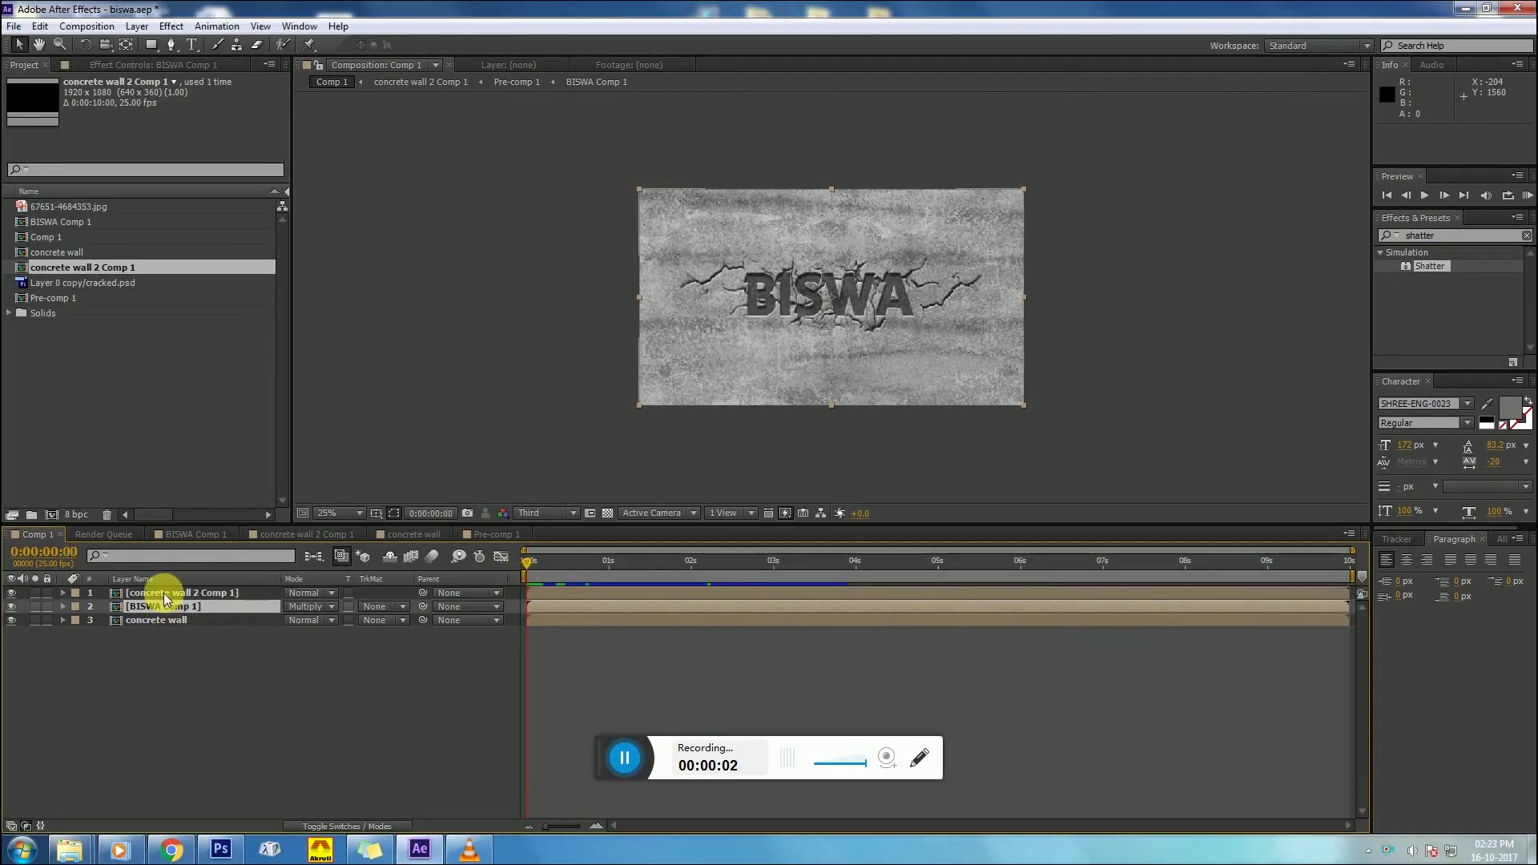
pyautogui.click(164, 593)
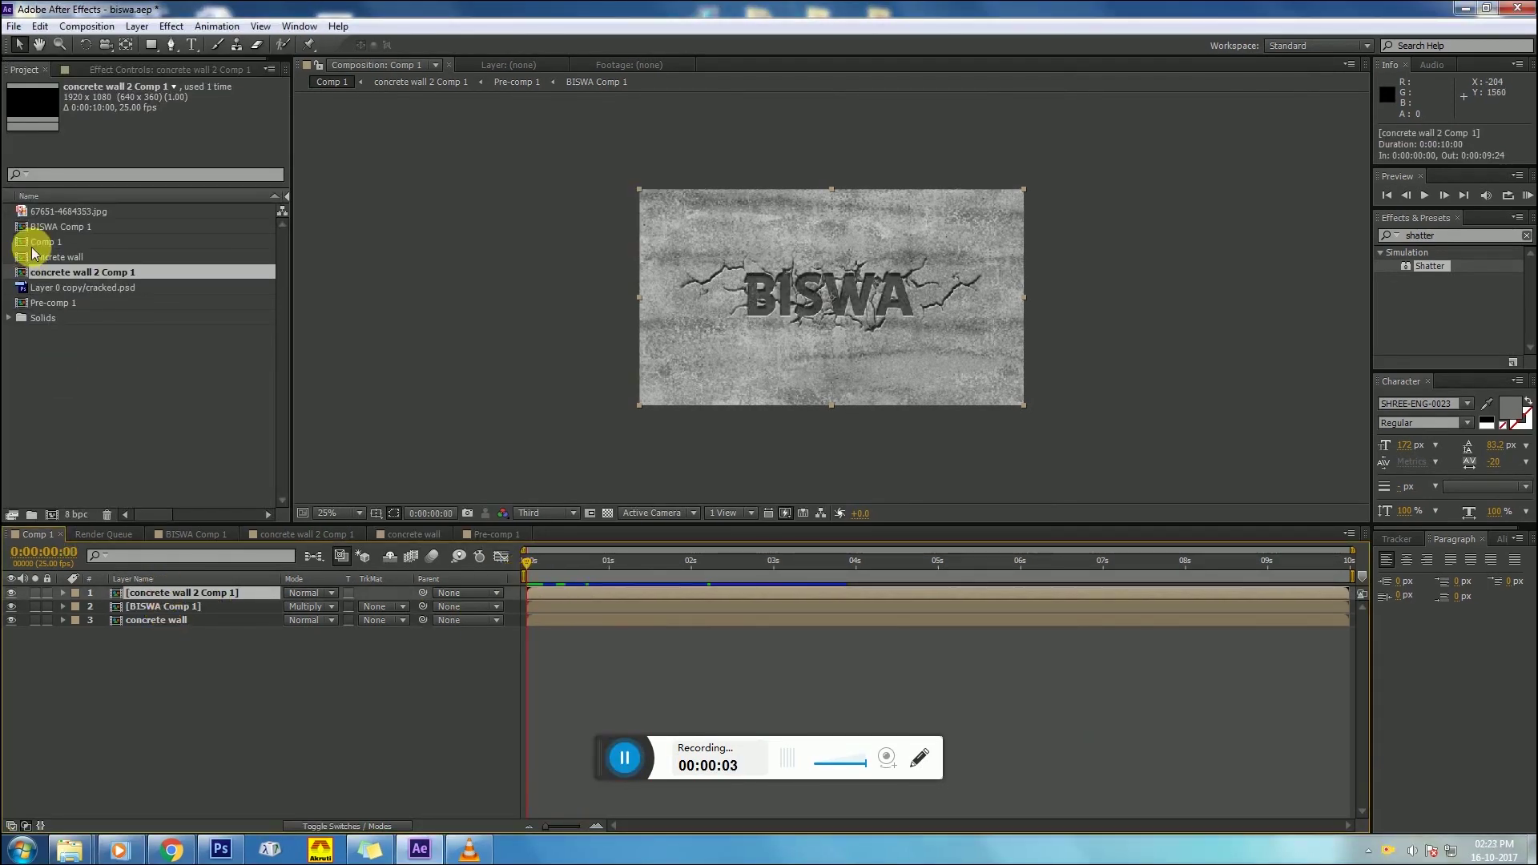
pyautogui.click(81, 272)
pyautogui.rightClick(72, 275)
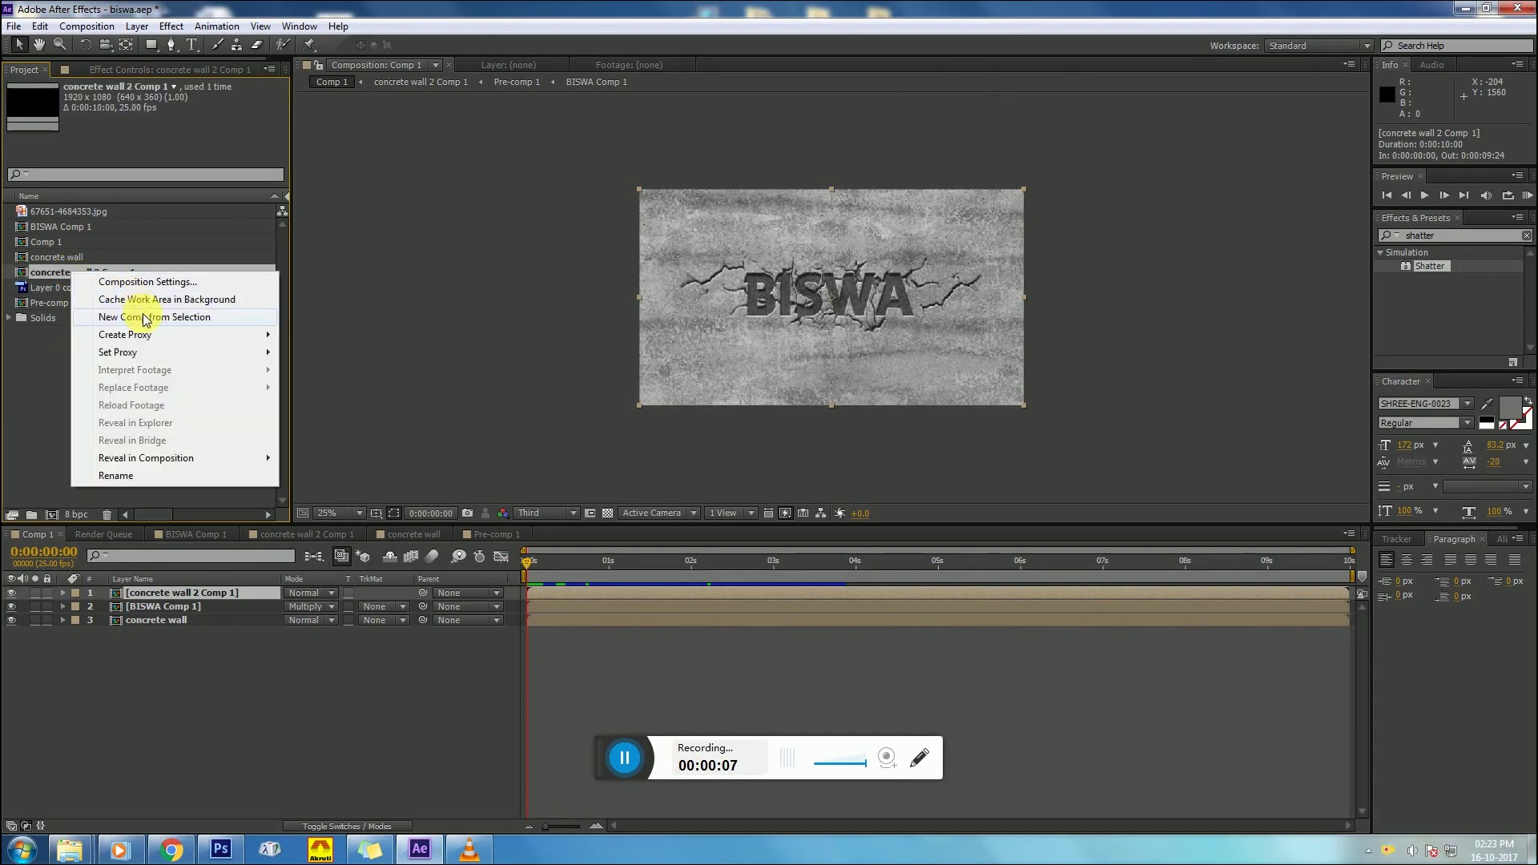
pyautogui.click(16, 28)
pyautogui.moveTo(41, 31)
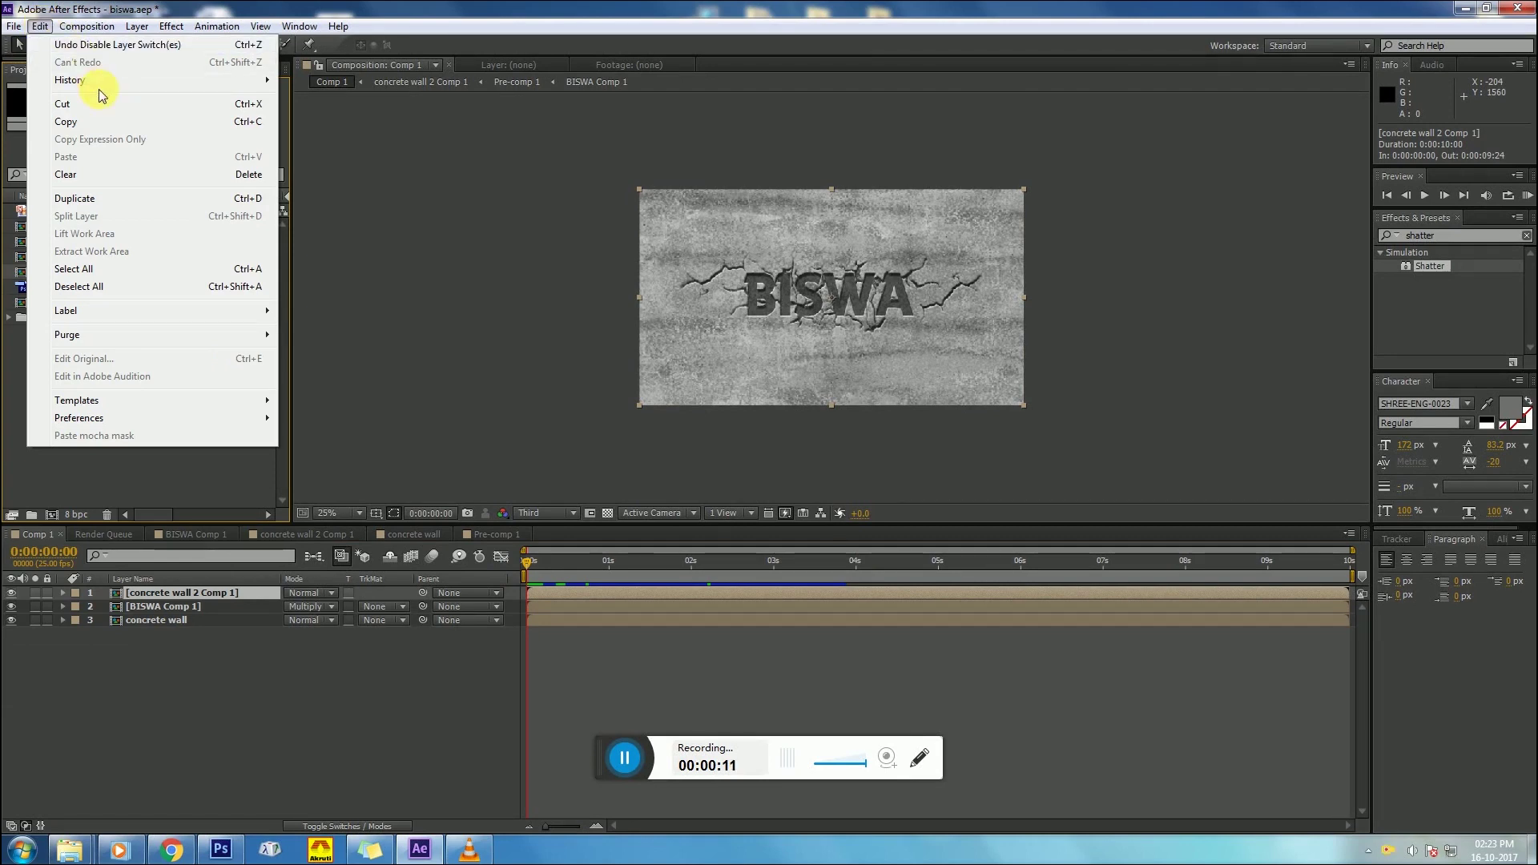
pyautogui.click(98, 198)
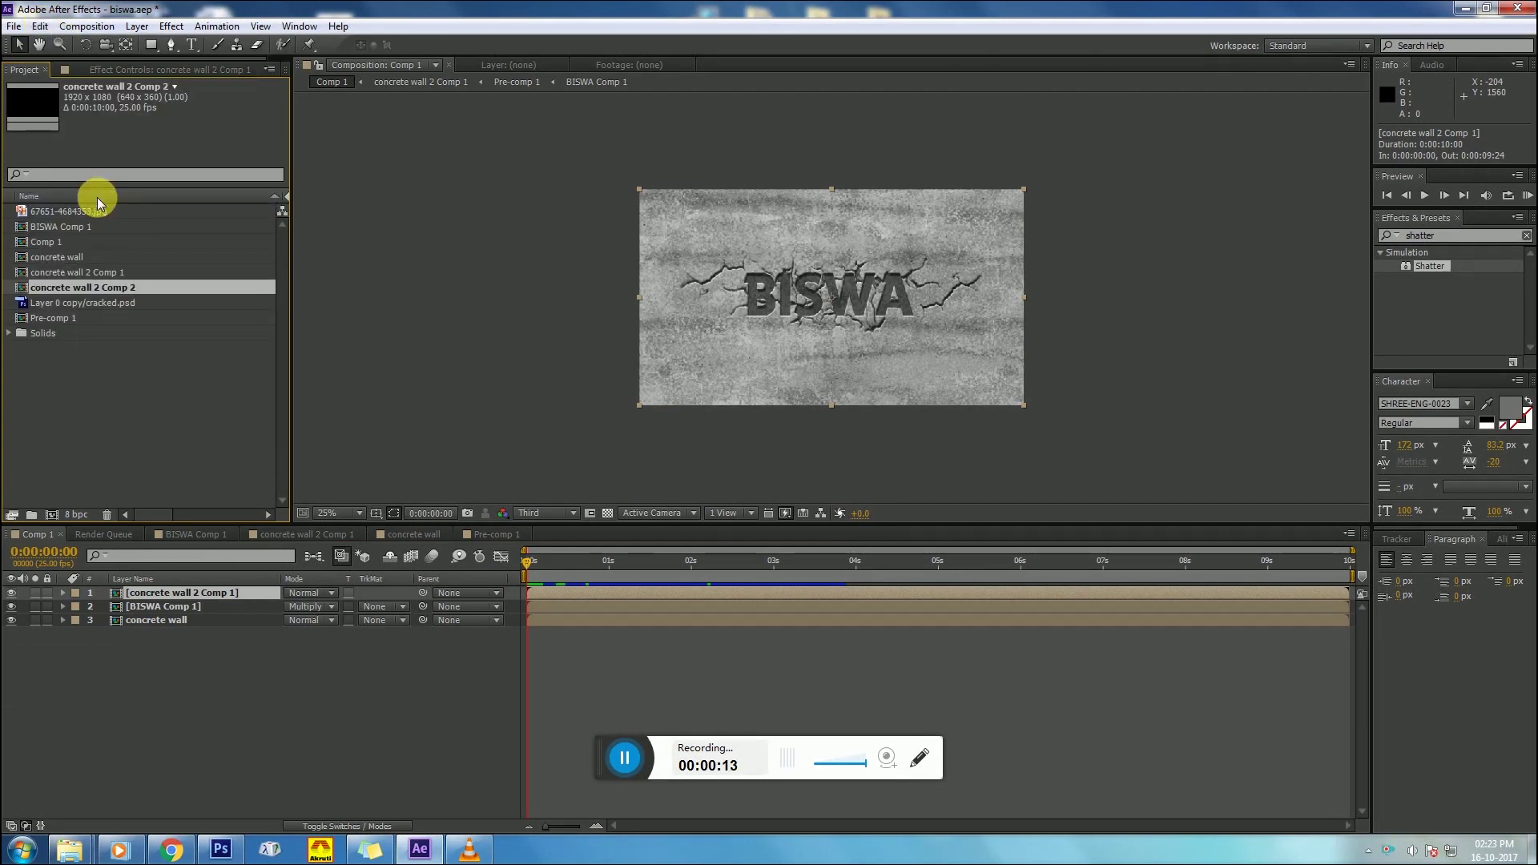
# Step: Open the duplicated composition, set its Shatter Force 1 strength to 0.00, and check the result around 0:00:00:20
pyautogui.doubleClick(94, 293)
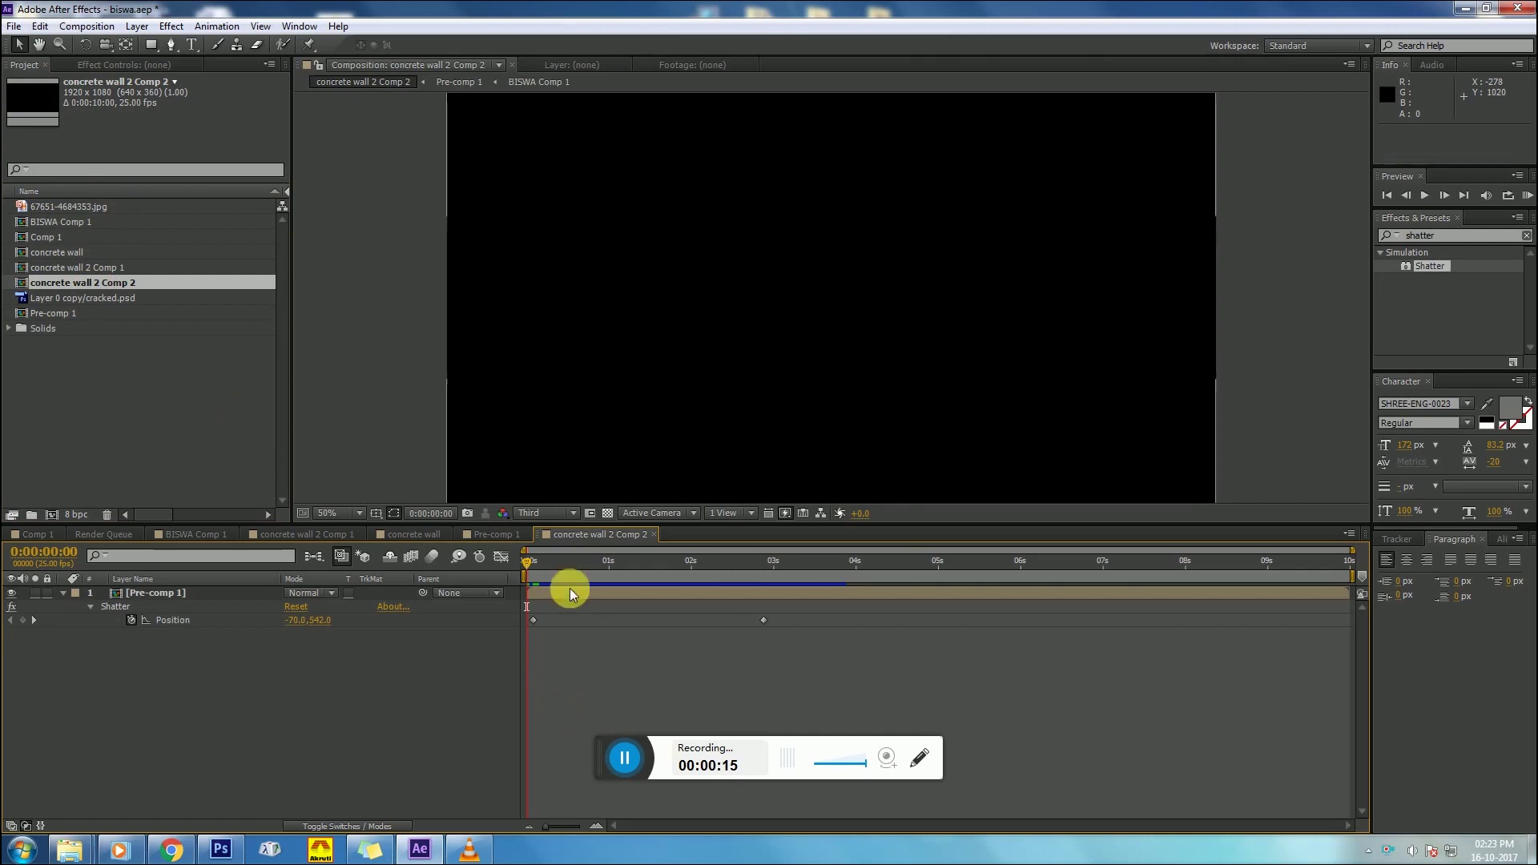
pyautogui.click(582, 565)
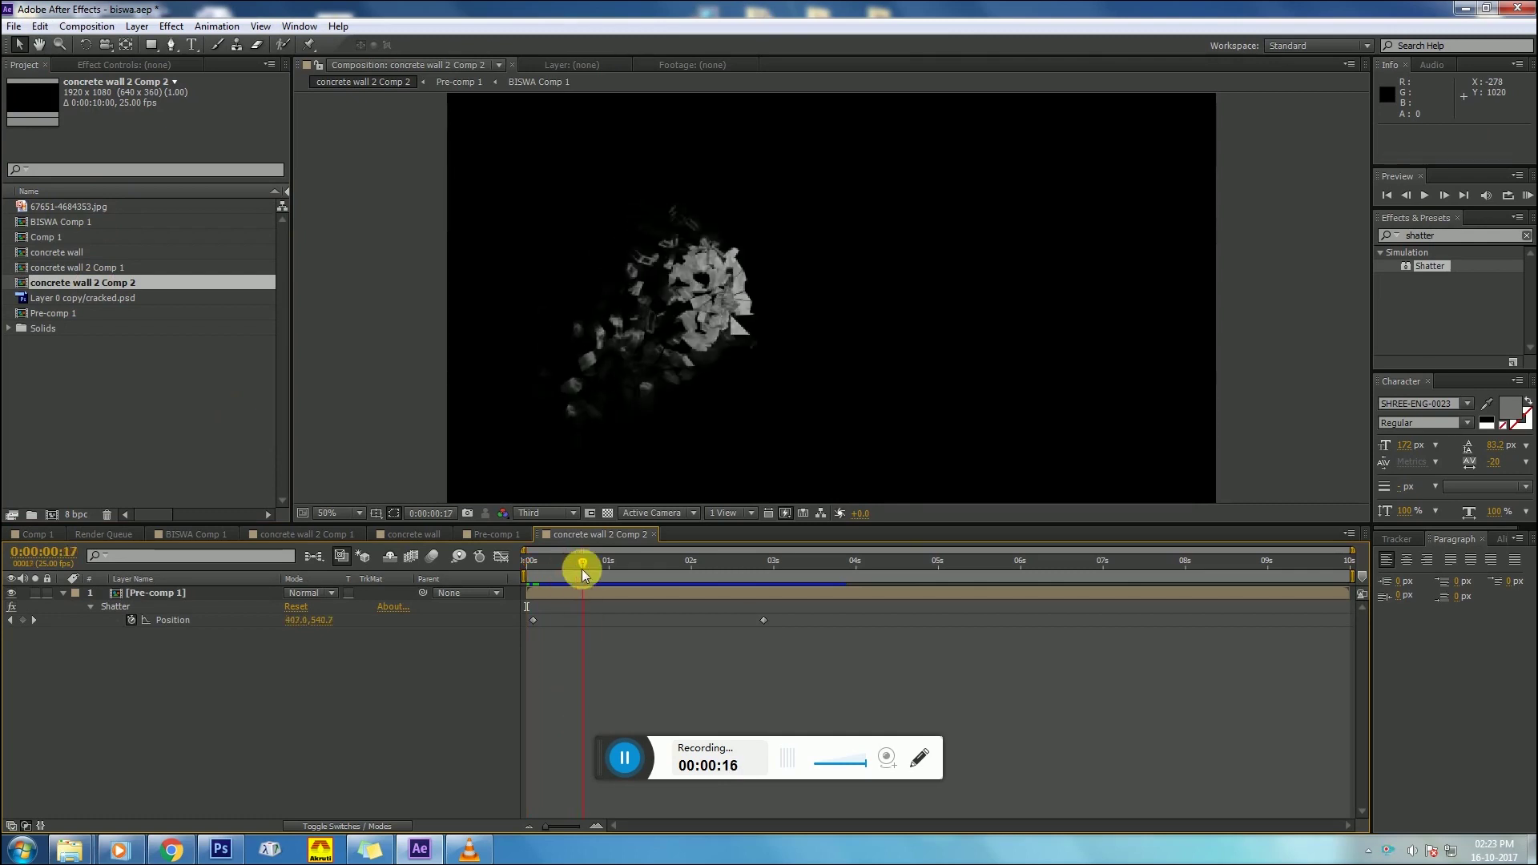
pyautogui.click(120, 64)
pyautogui.click(21, 136)
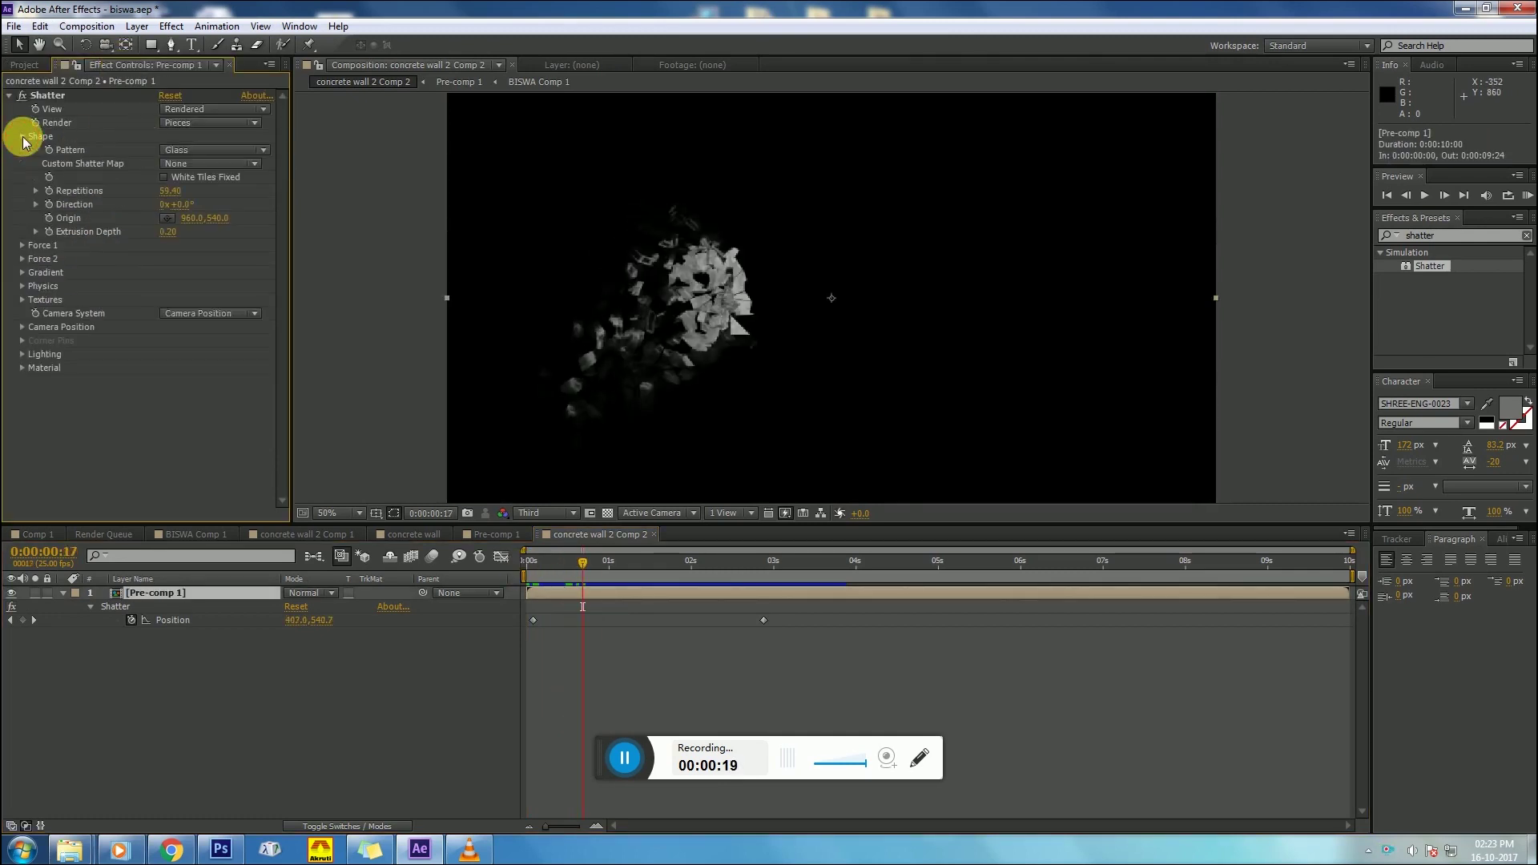
pyautogui.click(23, 246)
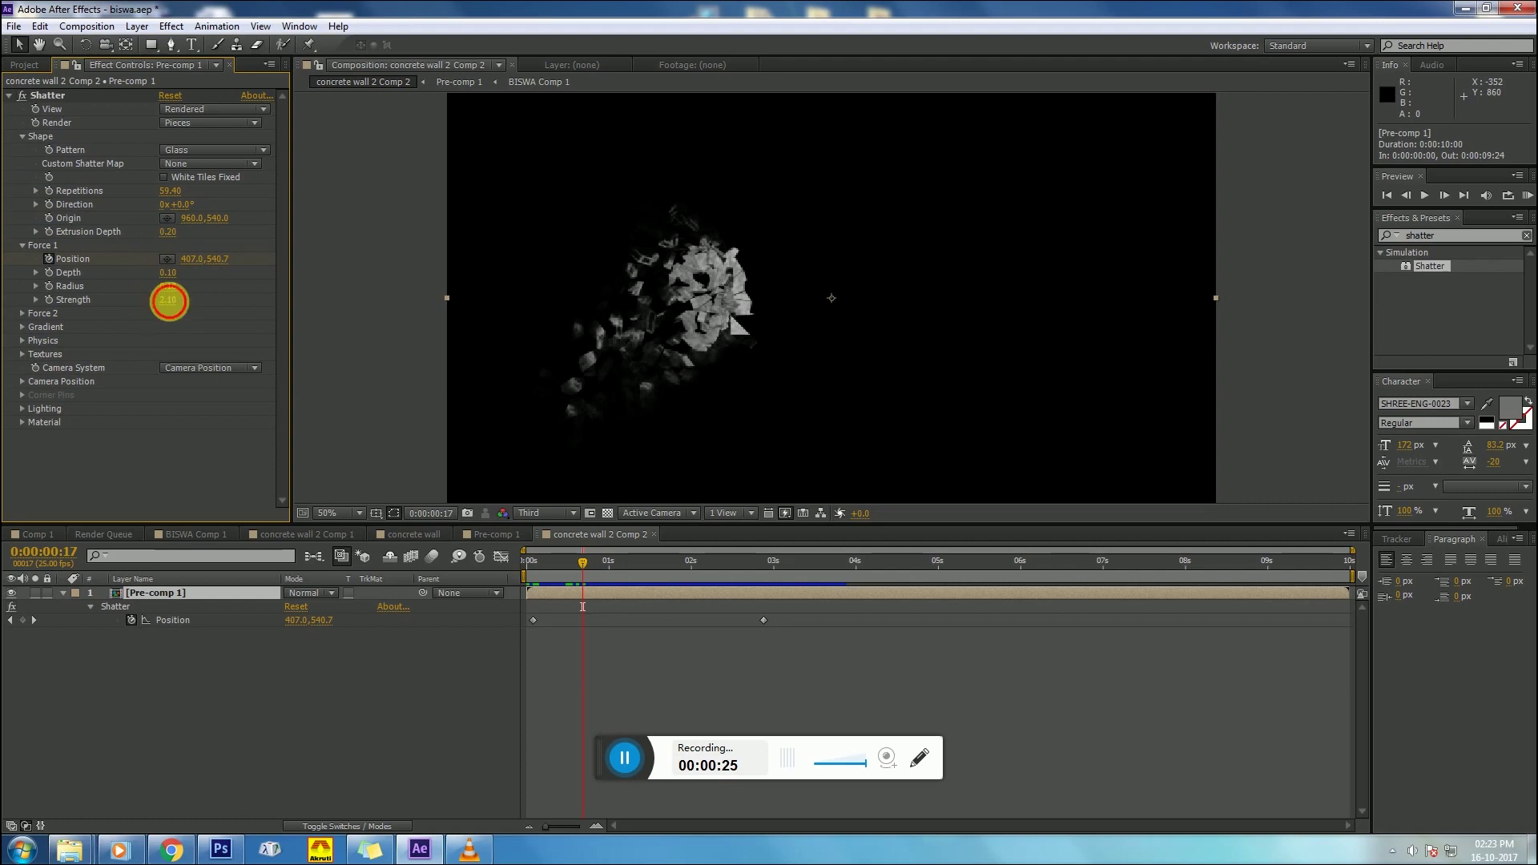
pyautogui.press('Return')
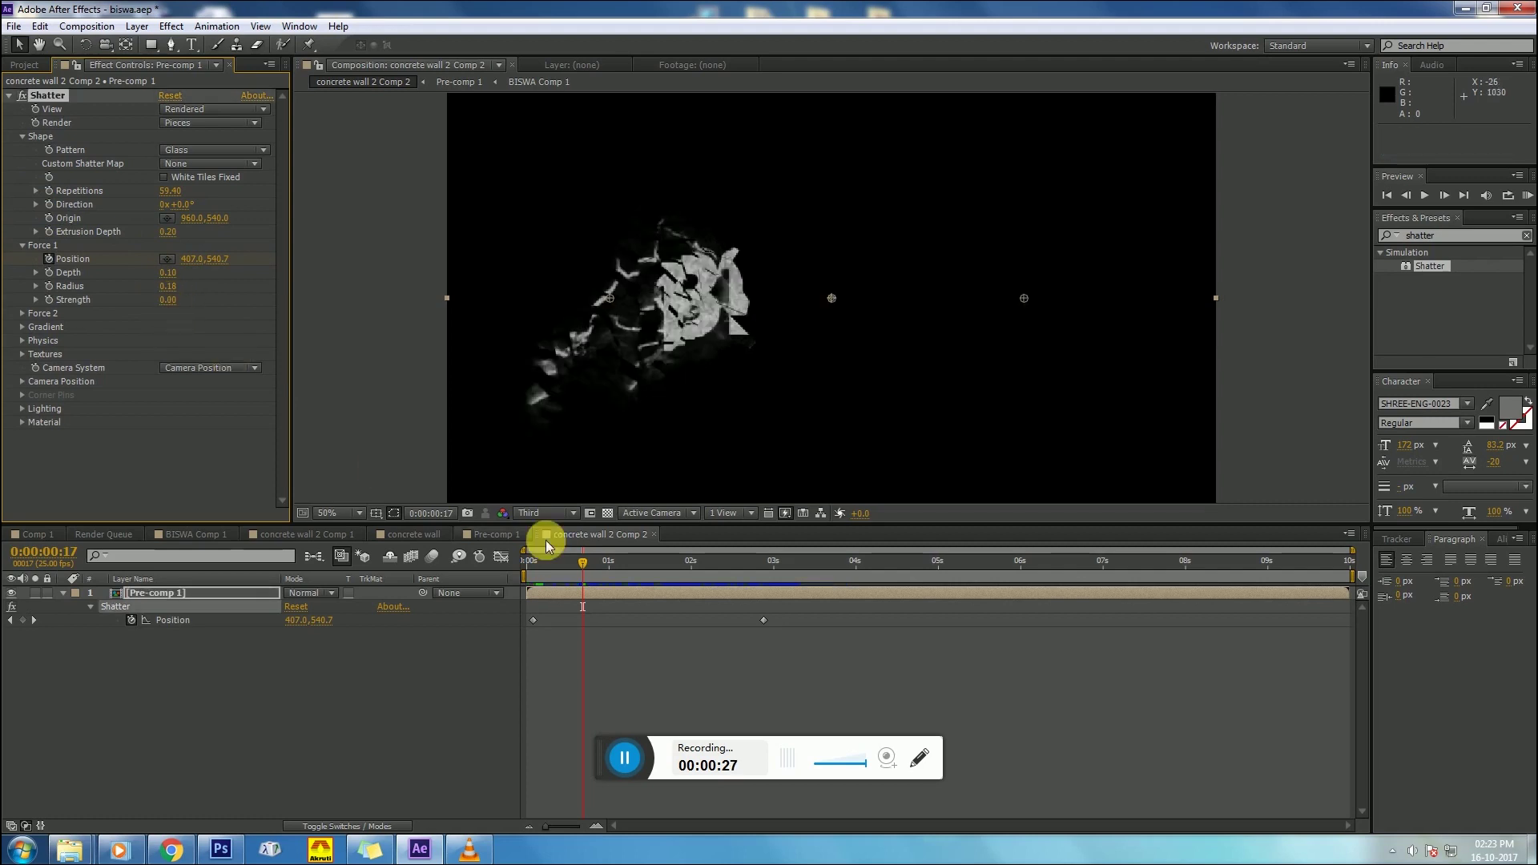
pyautogui.moveTo(553, 572); pyautogui.dragTo(592, 575)
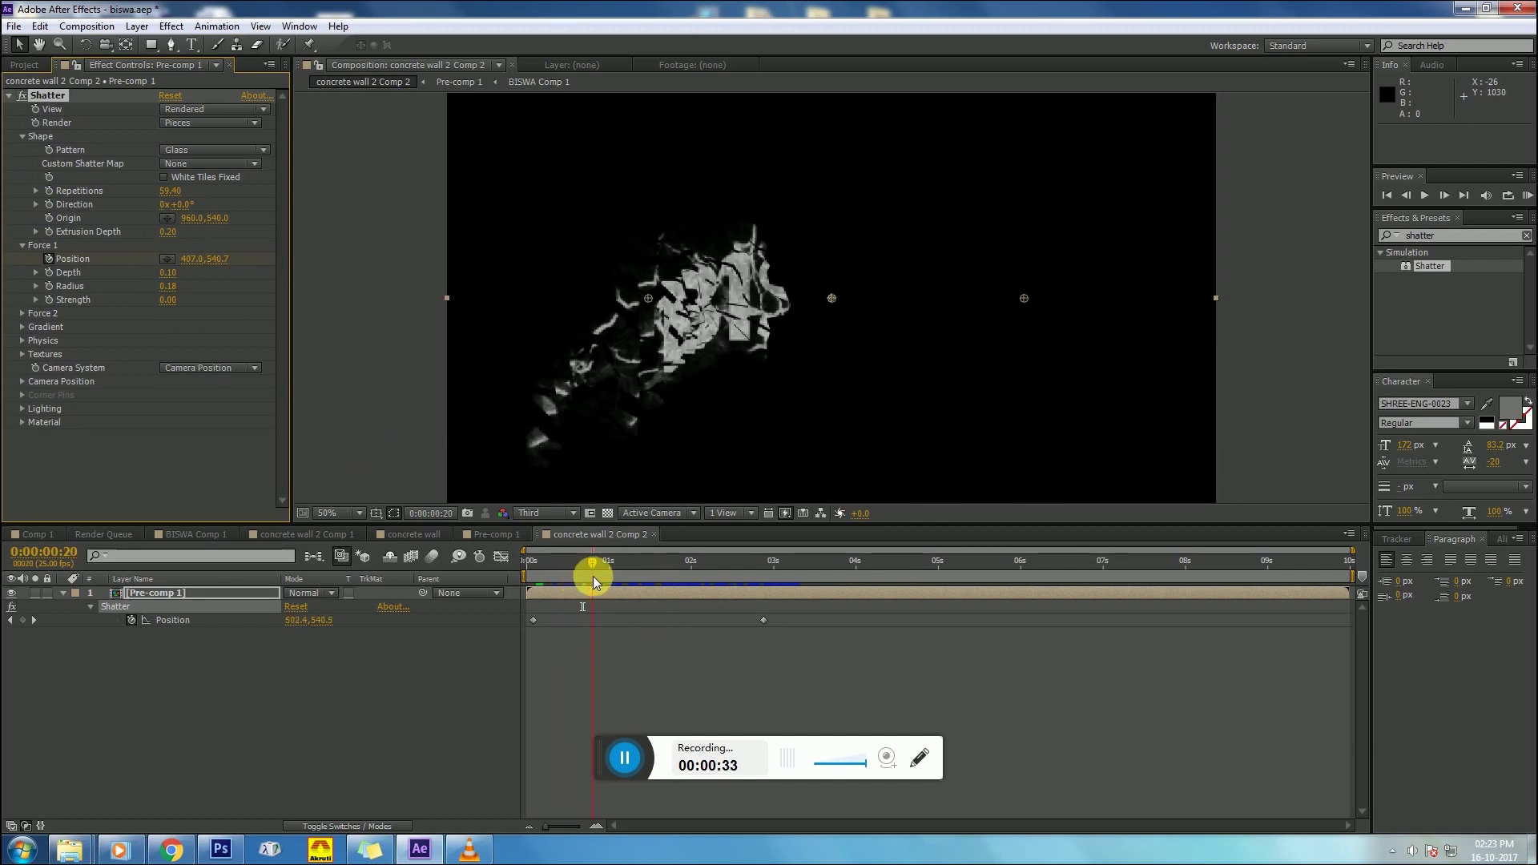
# Step: Set the Shatter physics rotation speed, randomness, viscosity, mass variance and gravity to 0 in the duplicated composition
pyautogui.click(22, 343)
pyautogui.click(167, 381)
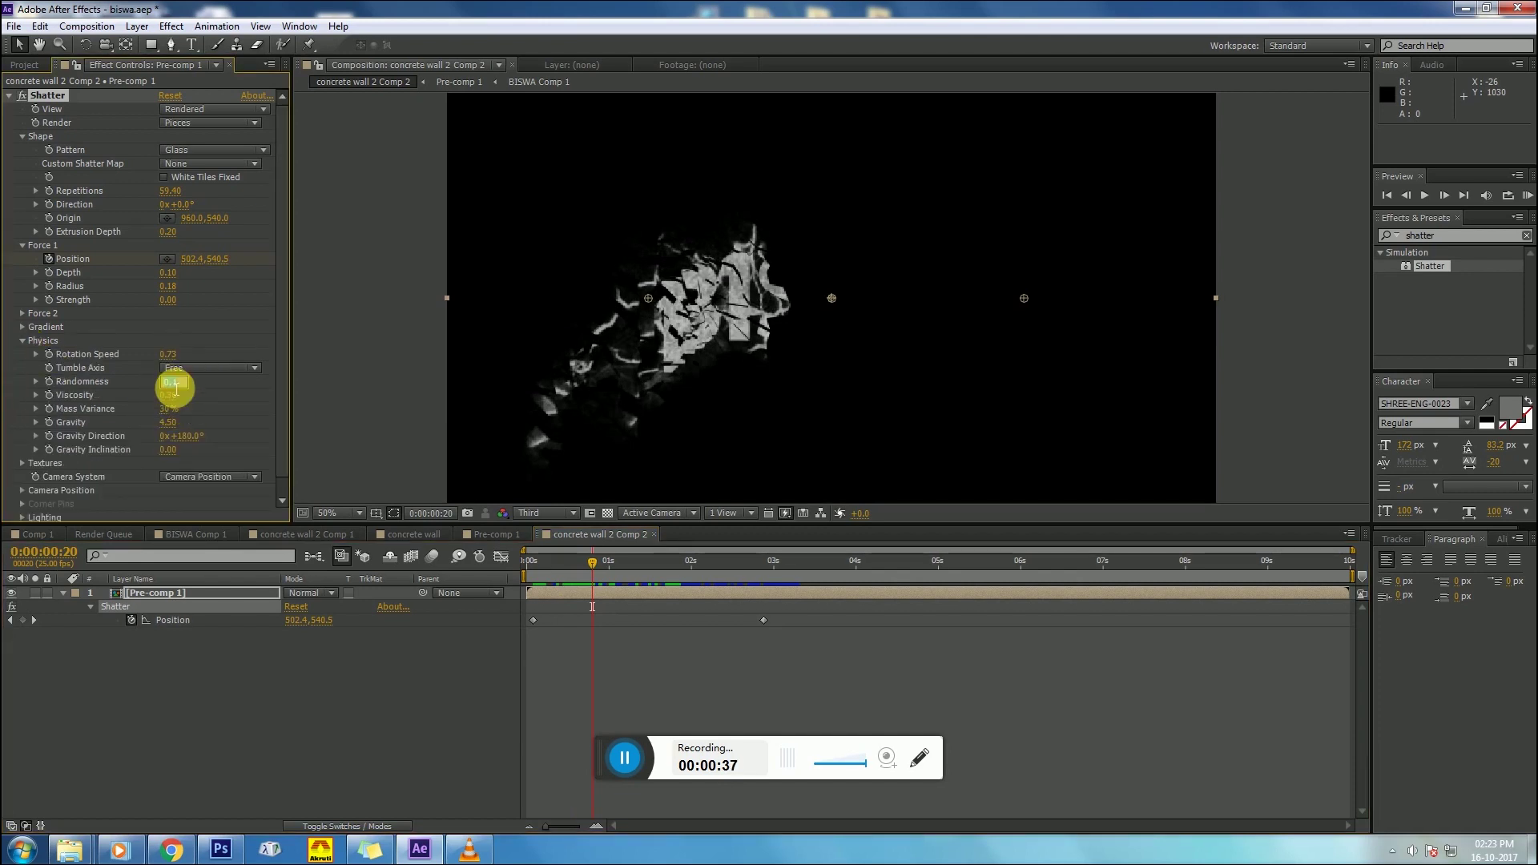
pyautogui.press('Tab')
pyautogui.write('0')
pyautogui.press('Tab')
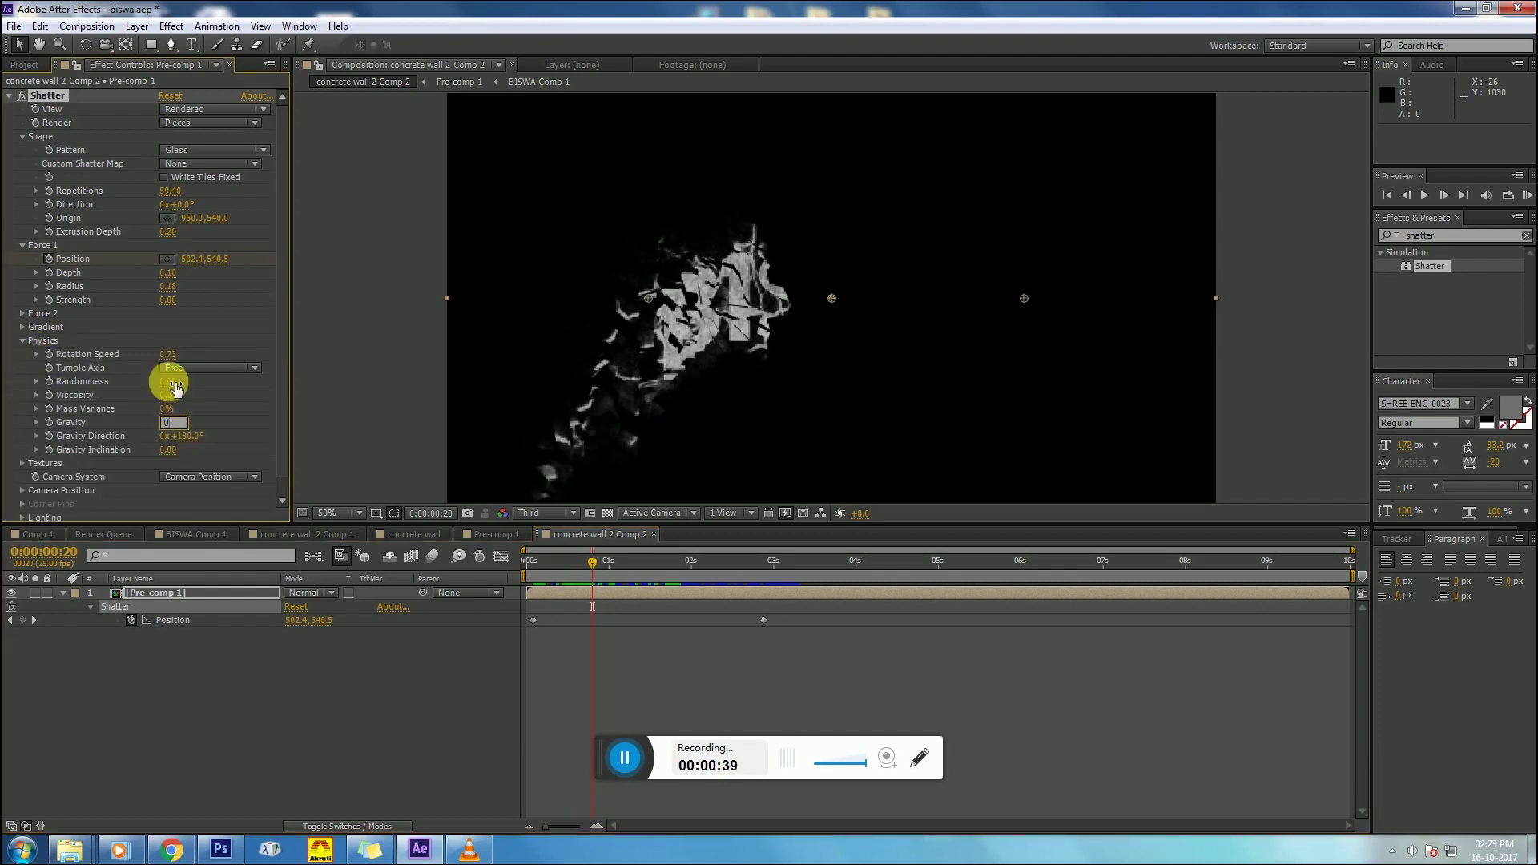
pyautogui.press('Tab')
pyautogui.click(167, 382)
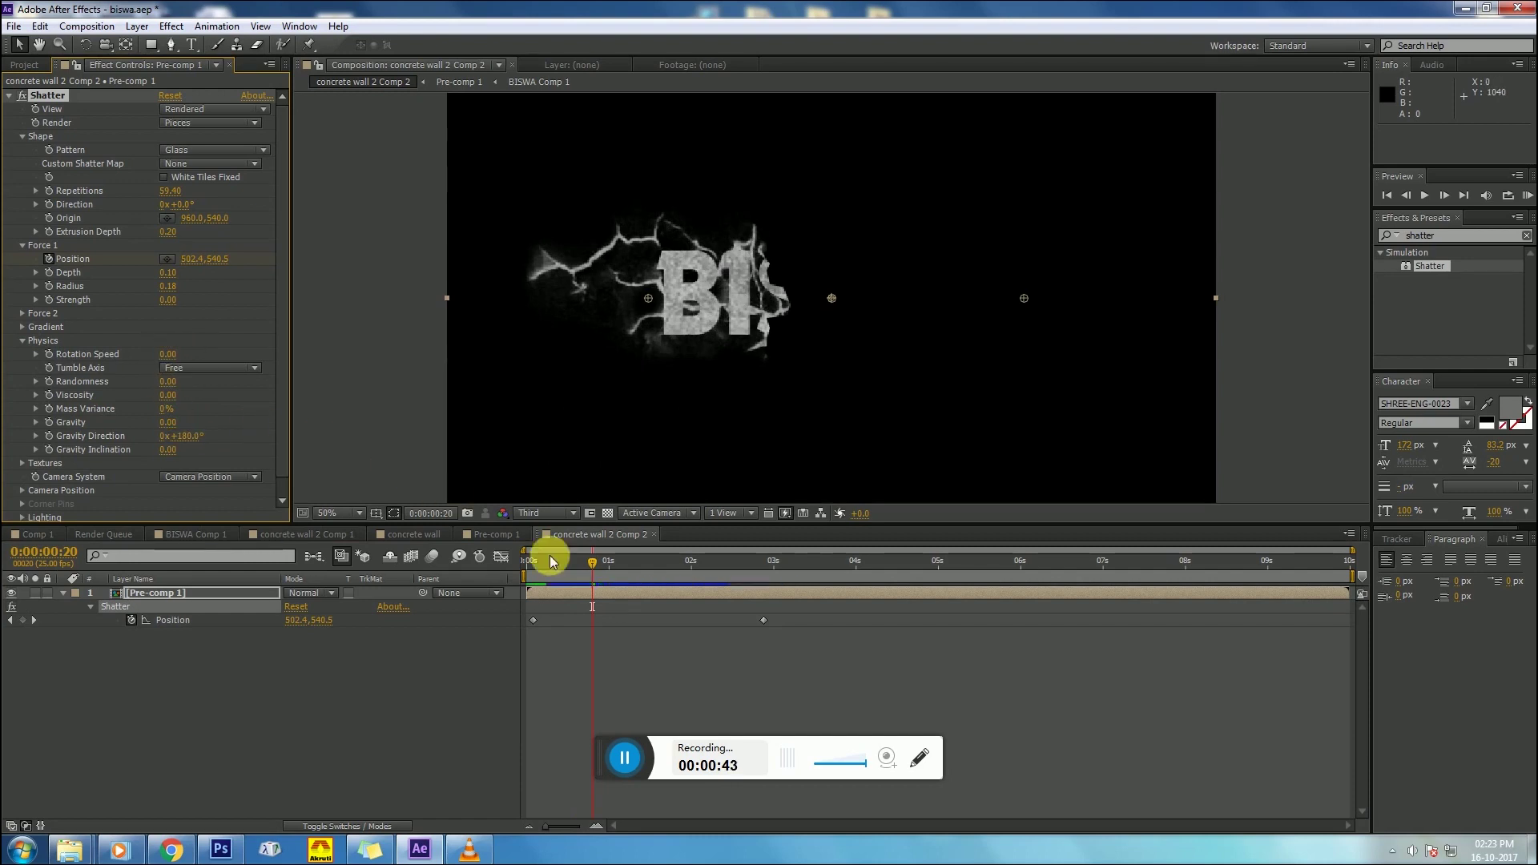
# Step: Preview the motionless duplicate composition from its first frame and return to the start of Comp 1
pyautogui.press('KP_0')
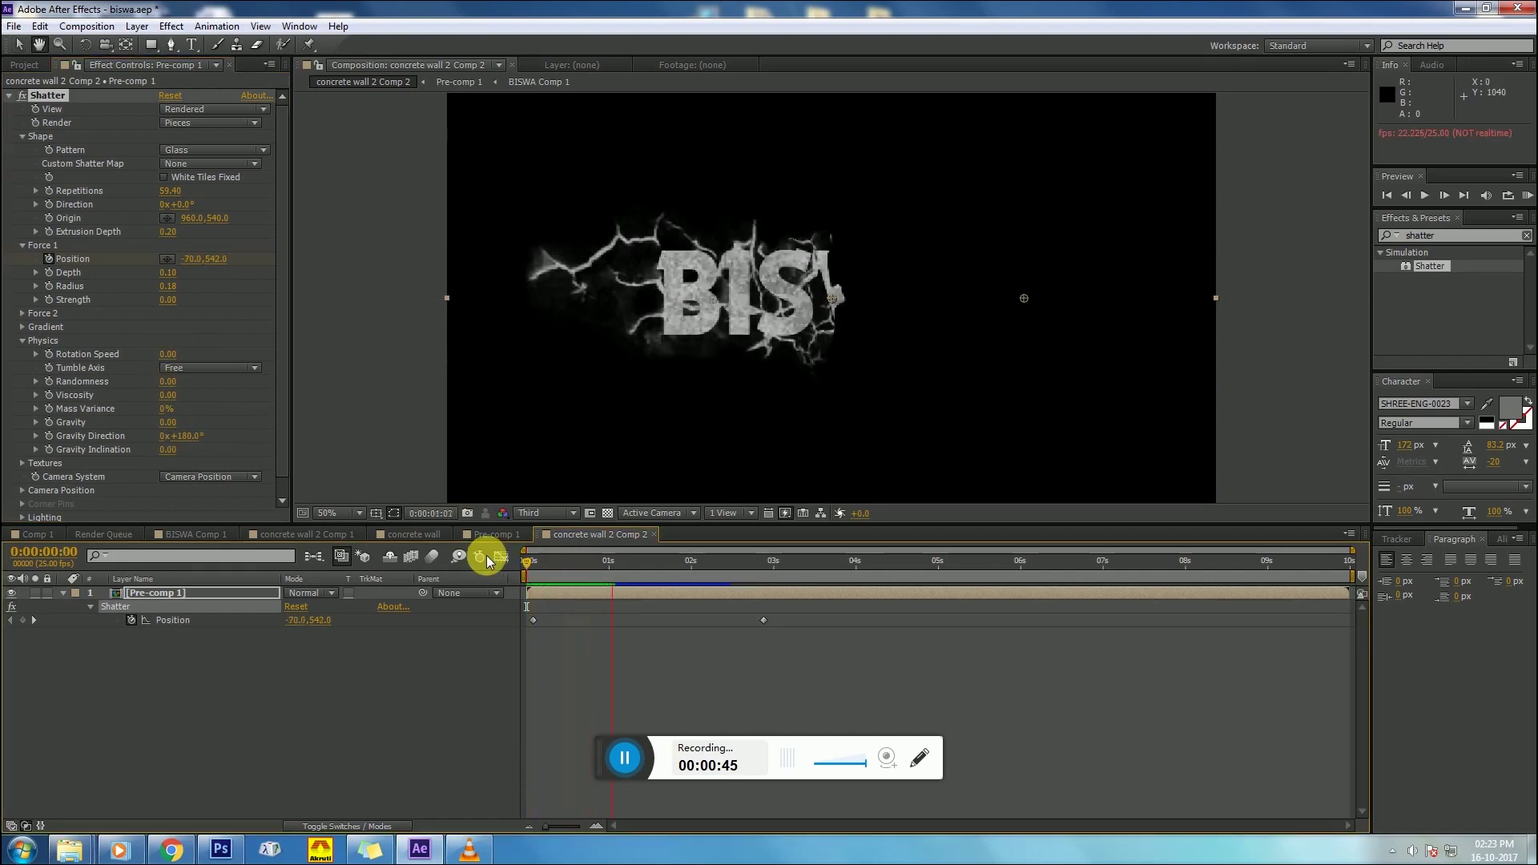
pyautogui.press('space')
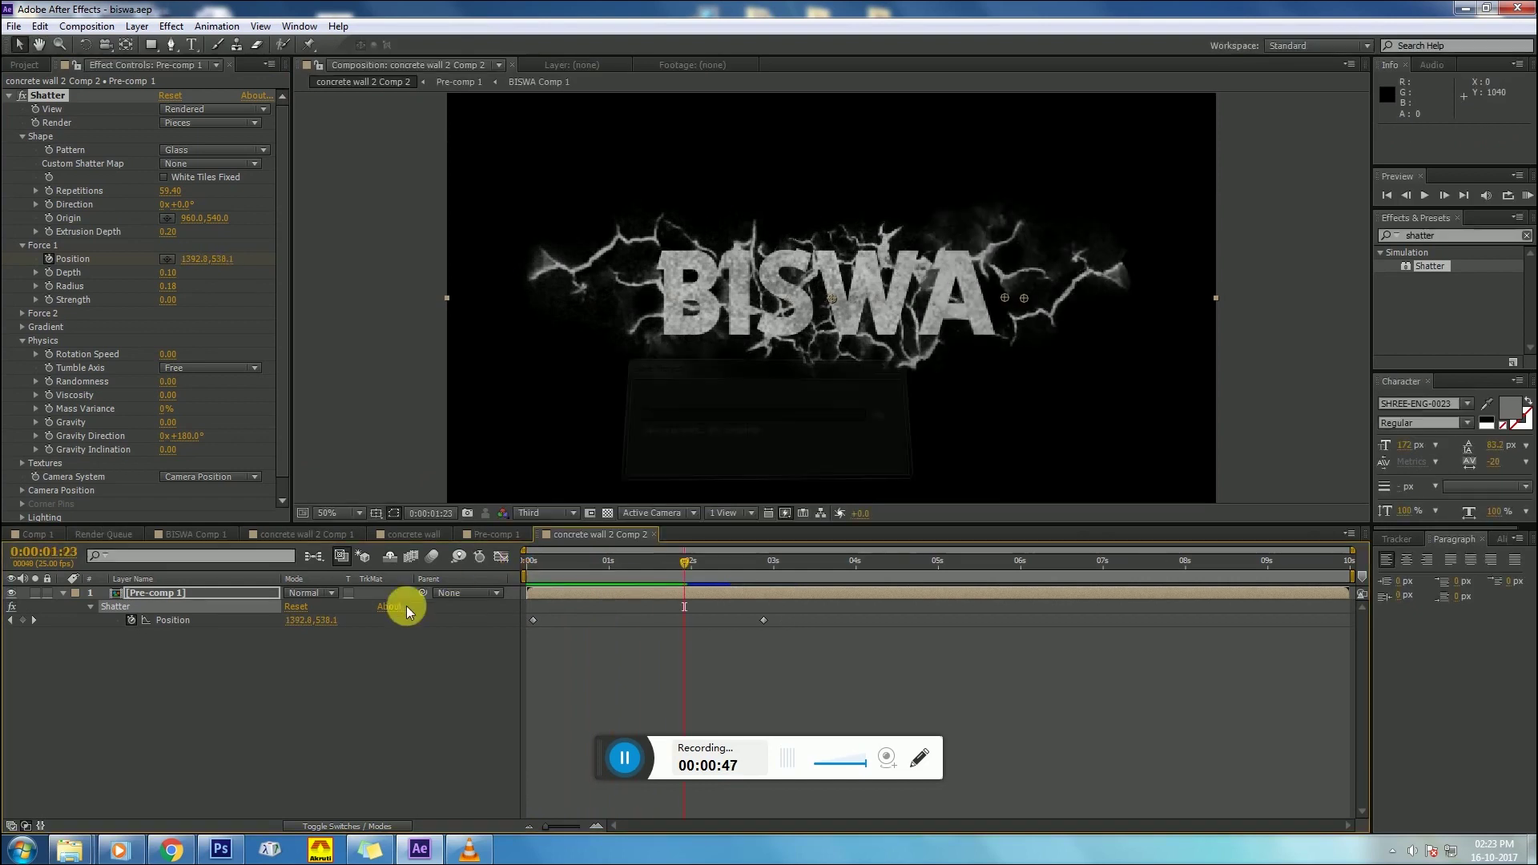
pyautogui.click(27, 535)
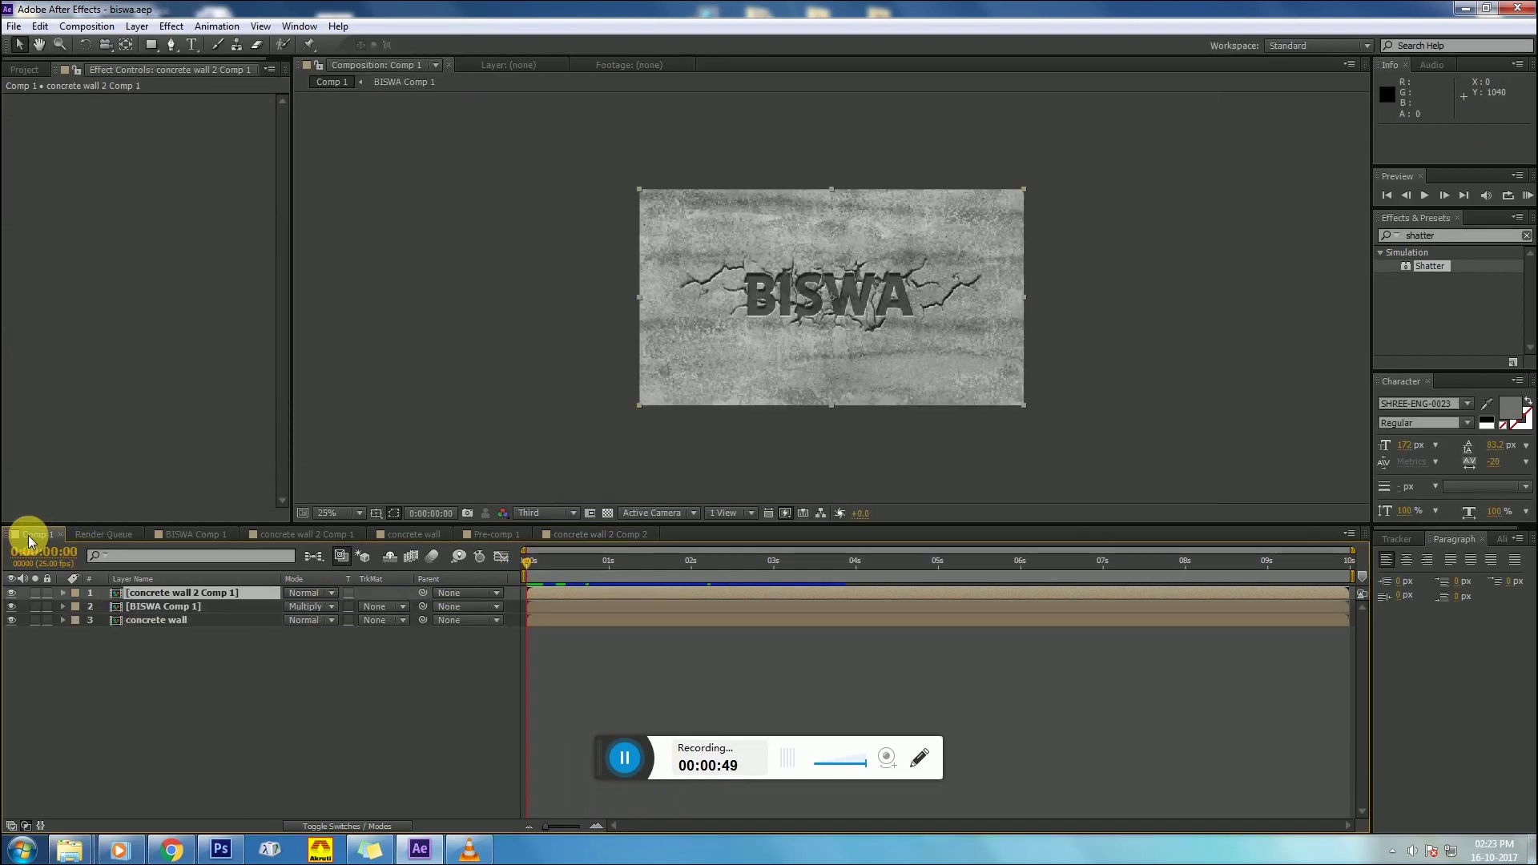
pyautogui.moveTo(589, 571); pyautogui.dragTo(448, 575)
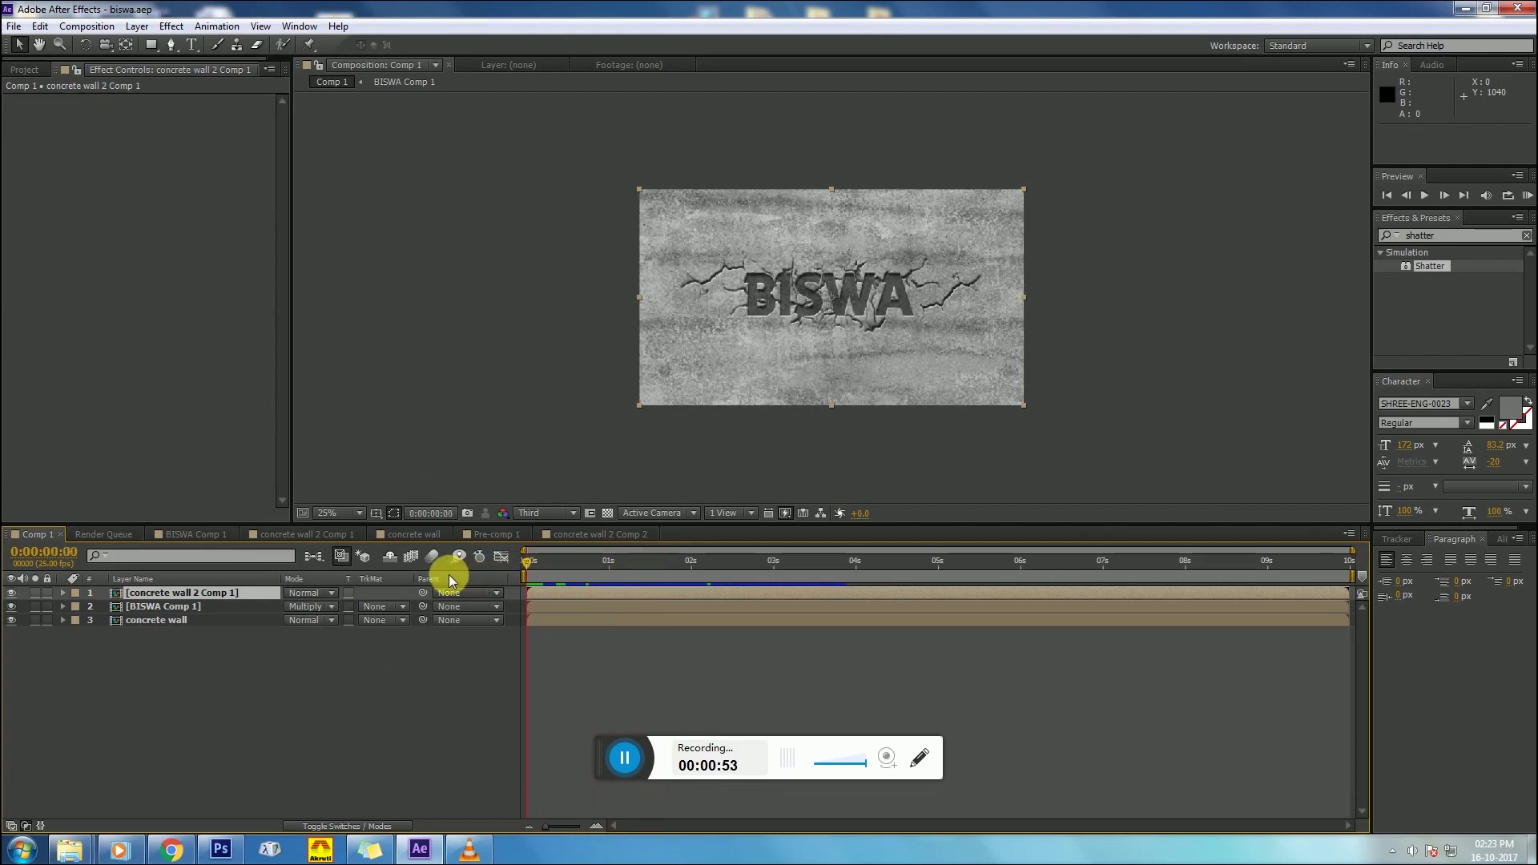
# Step: Pre-compose the BISWA Comp 1 layer in Comp 1, leaving all its attributes in Comp 1
pyautogui.click(205, 663)
pyautogui.click(161, 608)
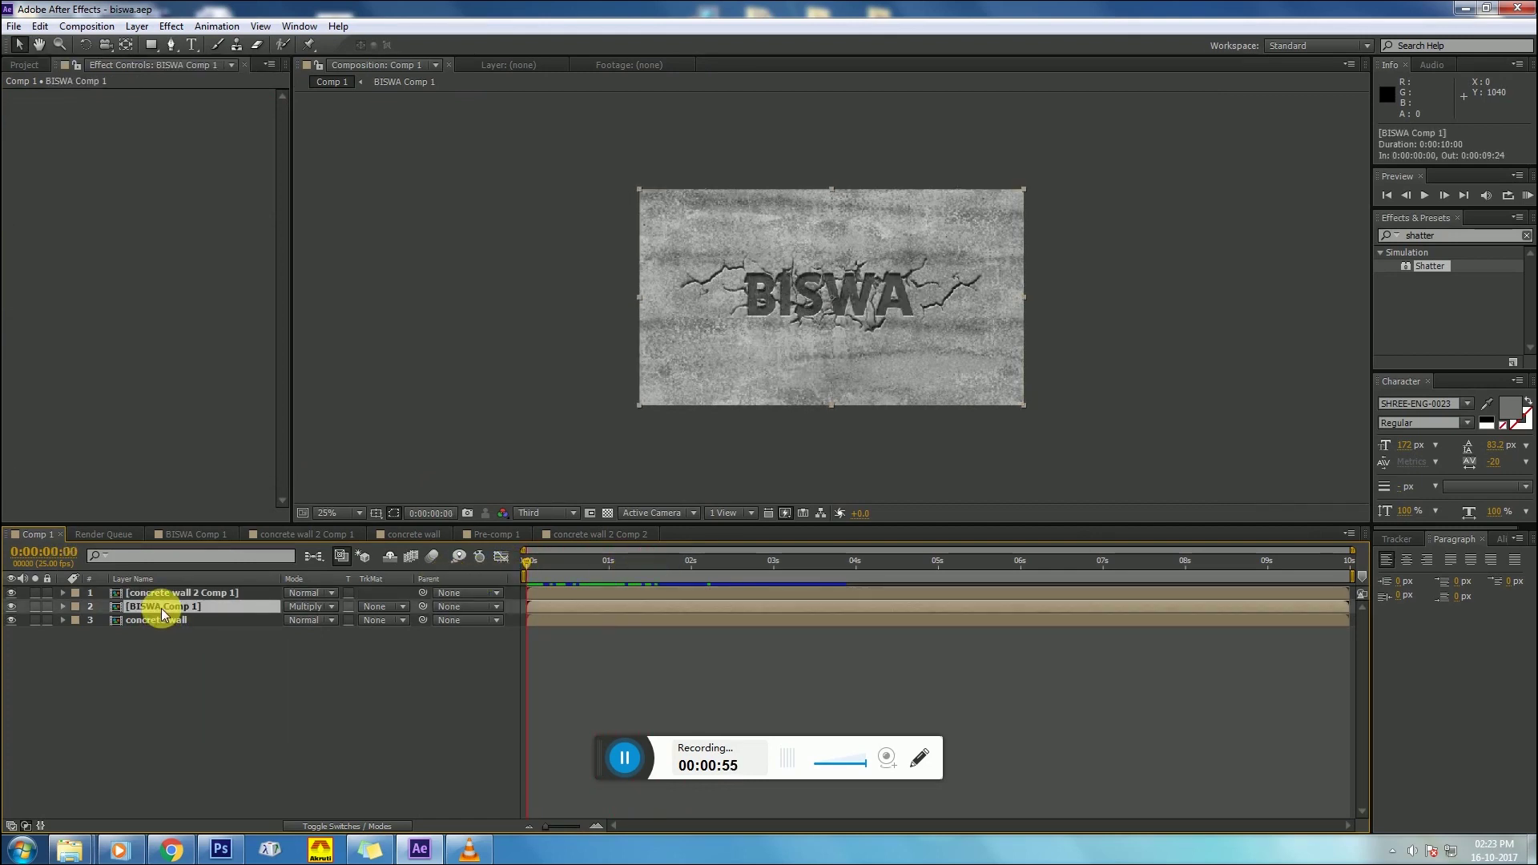
pyautogui.rightClick(161, 608)
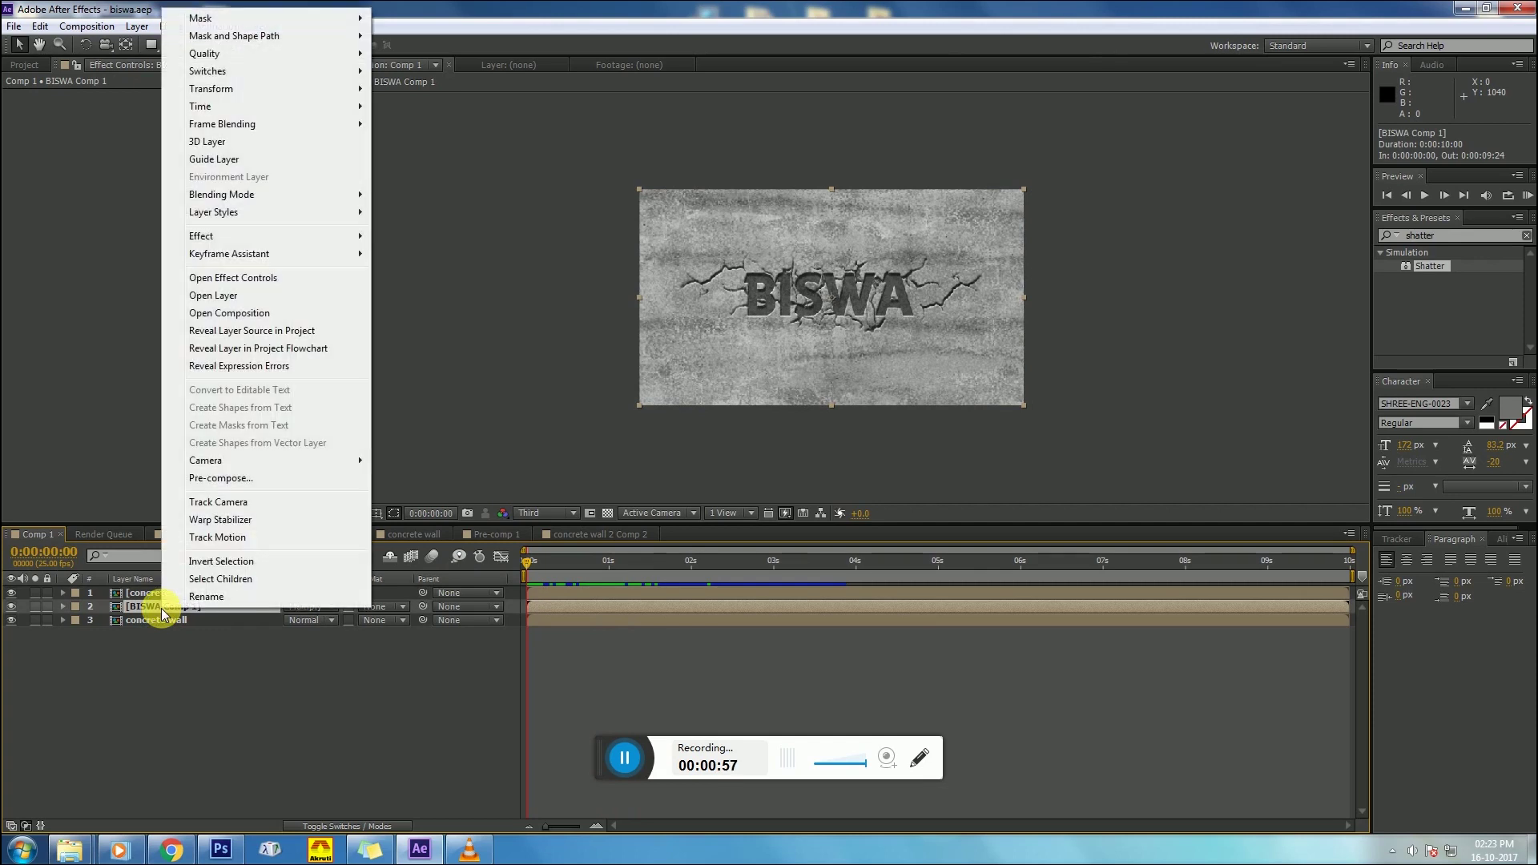
pyautogui.click(231, 479)
pyautogui.click(650, 400)
pyautogui.click(801, 526)
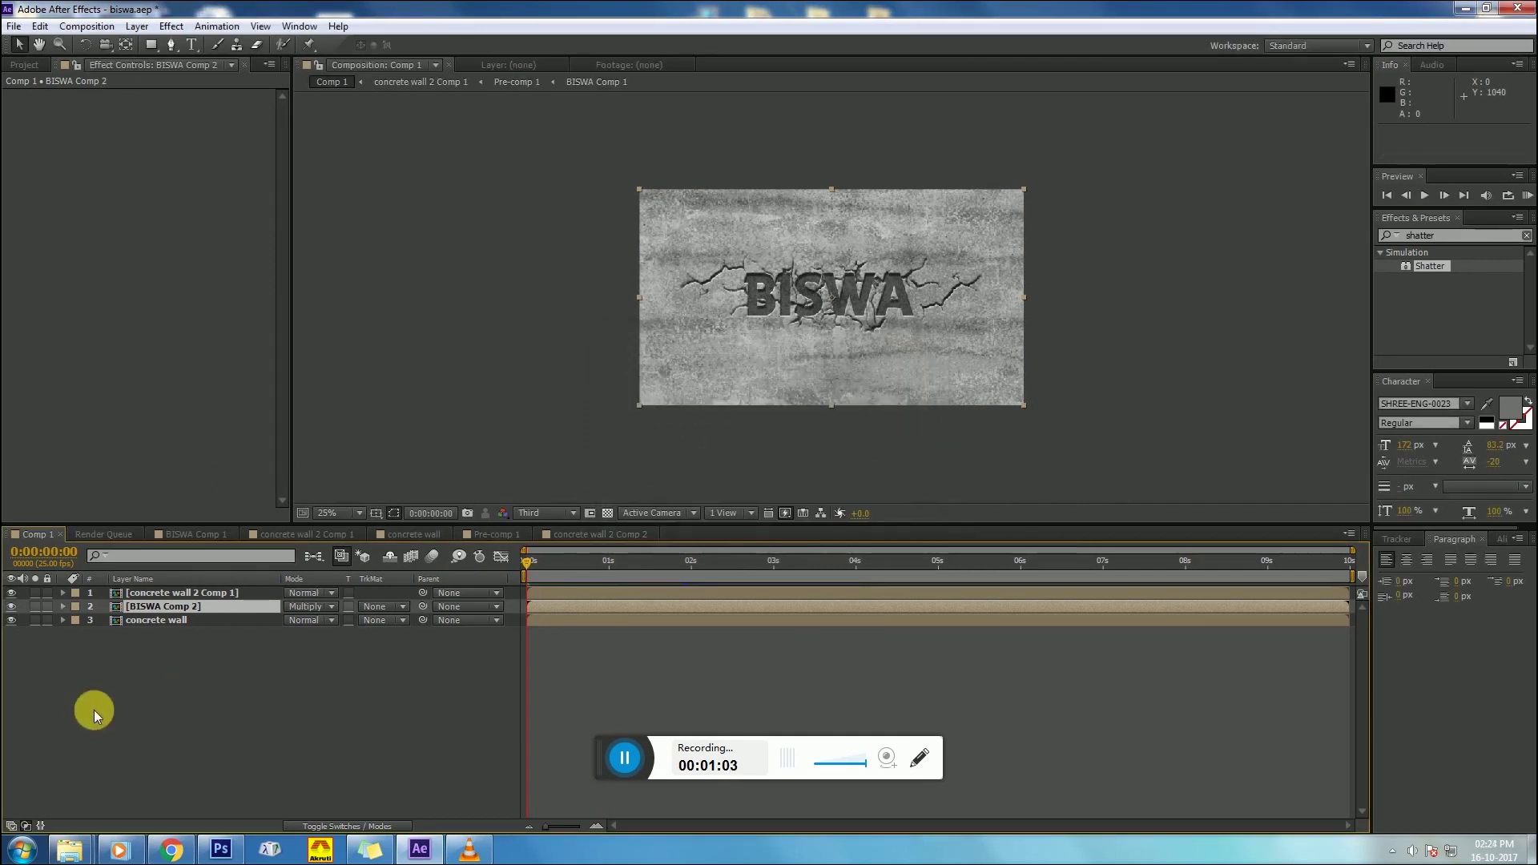
# Step: Open the new BISWA Comp 2 and add the concrete wall 2 Comp 2 composition above the BISWA Comp 1 layer
pyautogui.doubleClick(168, 608)
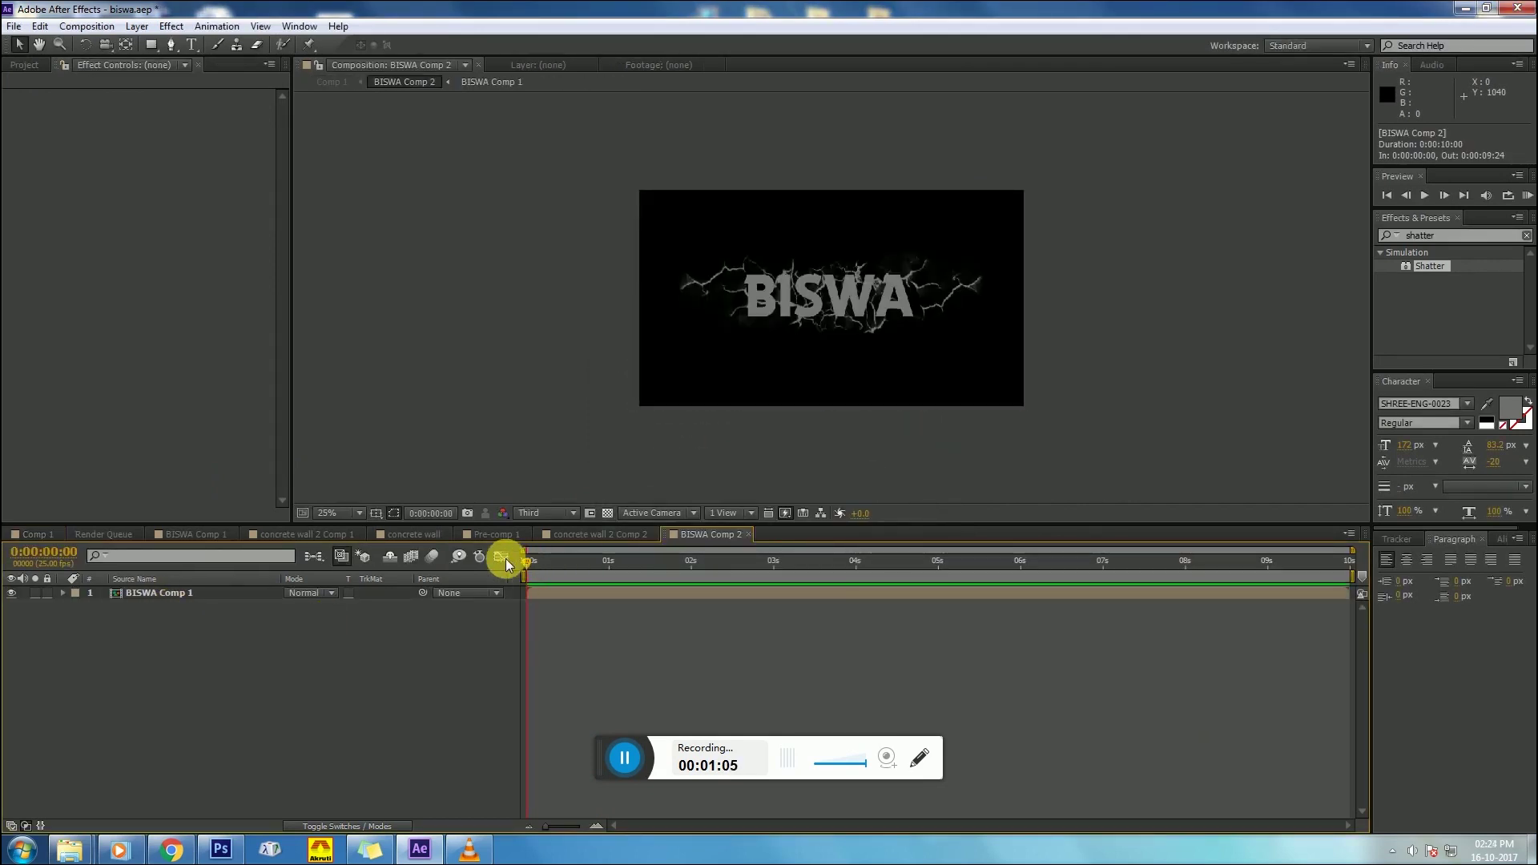
pyautogui.click(24, 64)
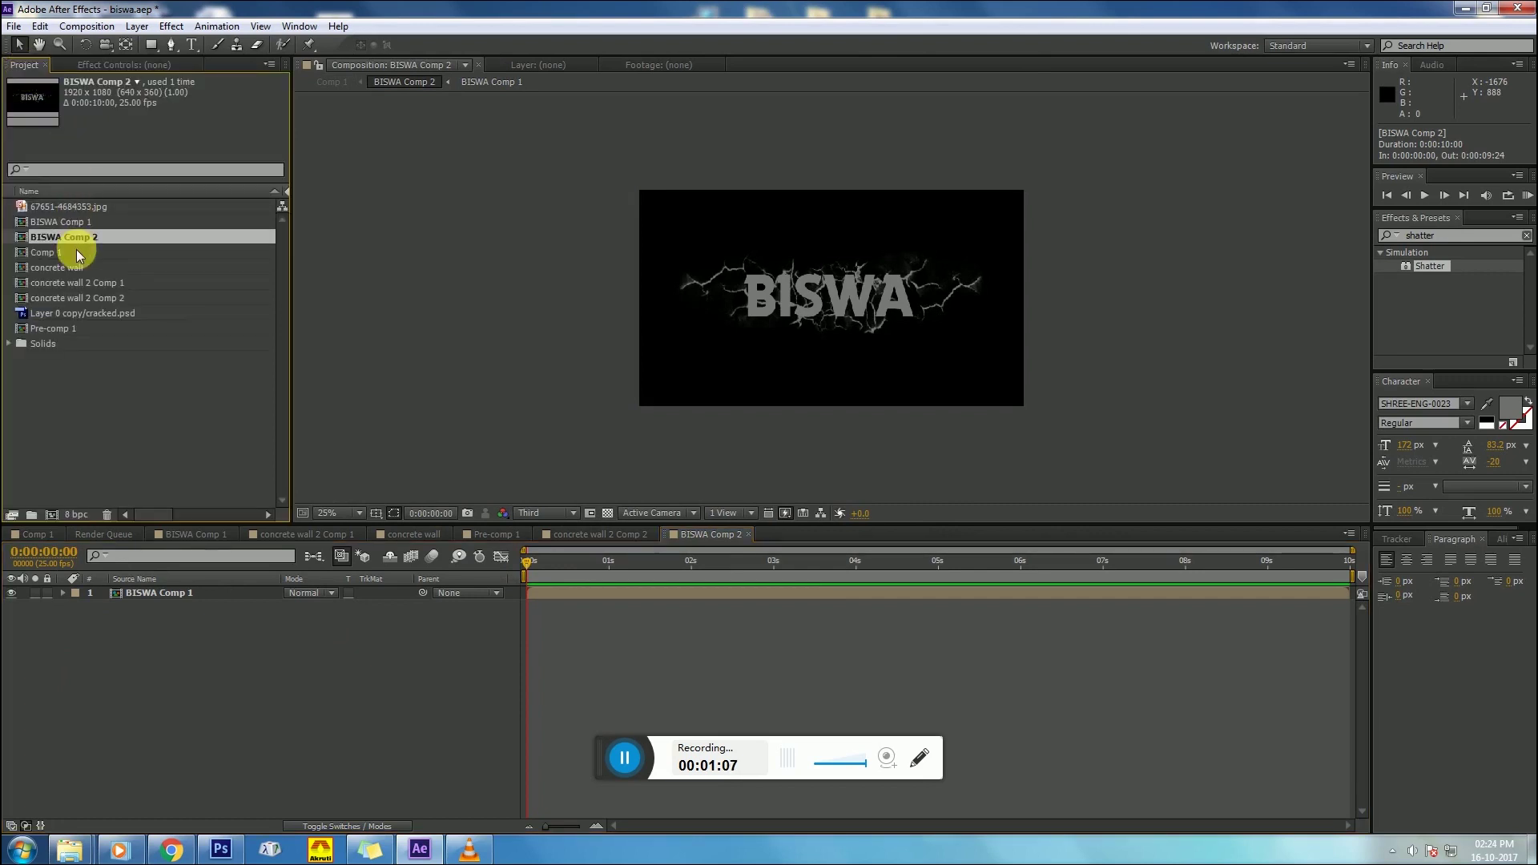
pyautogui.moveTo(61, 295); pyautogui.dragTo(118, 590)
pyautogui.moveTo(65, 291); pyautogui.dragTo(91, 591)
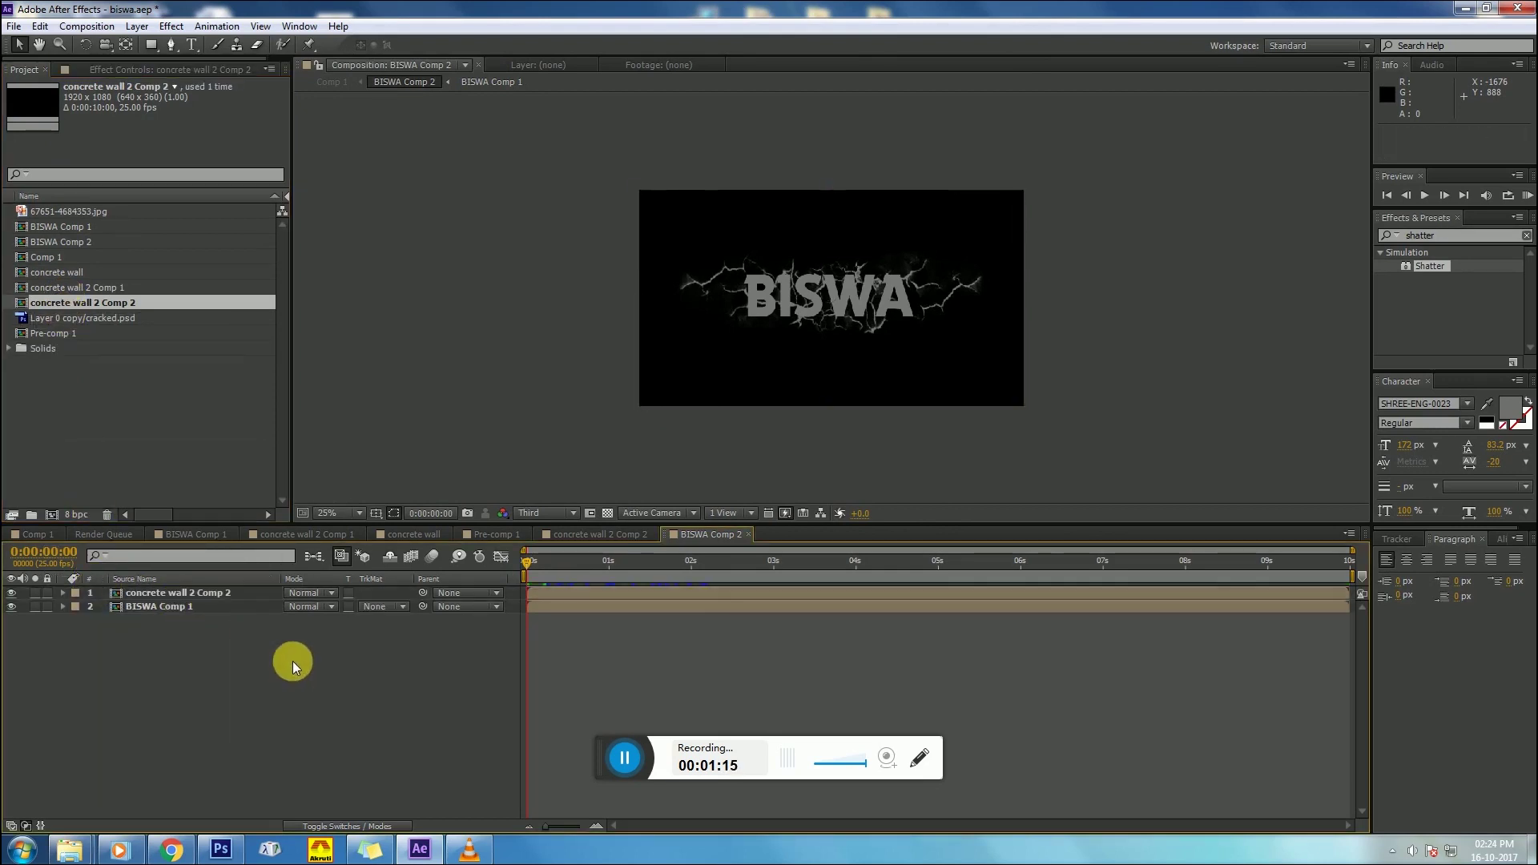
# Step: Give the BISWA Comp 1 layer an Alpha track matte from concrete wall 2 Comp 2 and scrub through the reveal
pyautogui.click(331, 607)
pyautogui.click(332, 607)
pyautogui.click(370, 610)
pyautogui.click(415, 647)
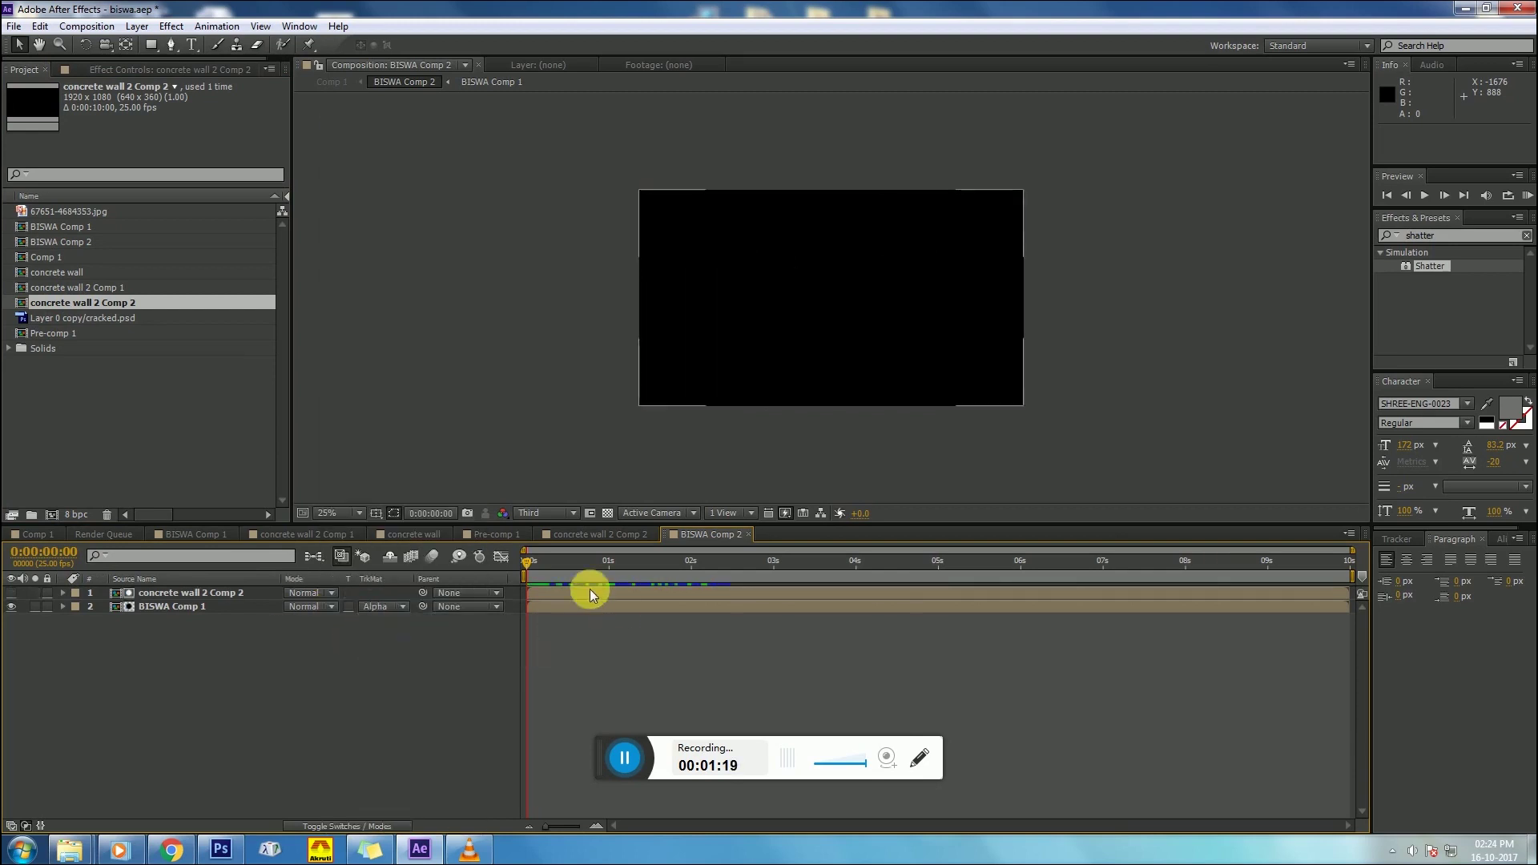
pyautogui.moveTo(562, 561); pyautogui.dragTo(671, 562)
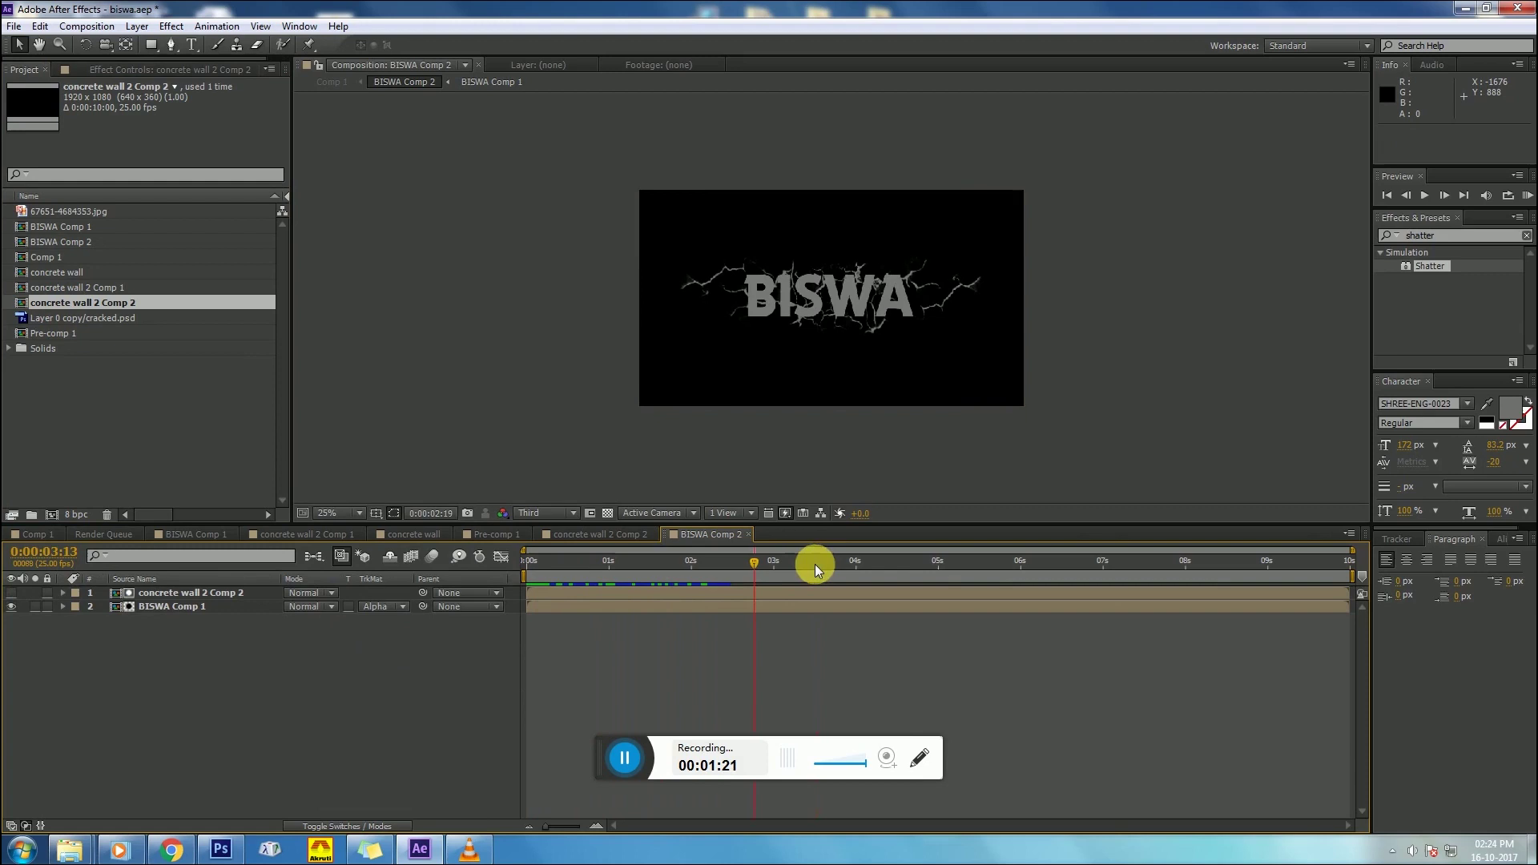
# Step: Return to Comp 1 and preview the engraved text reveal with the breaking pieces from the first frame
pyautogui.click(34, 534)
pyautogui.moveTo(548, 572); pyautogui.dragTo(521, 596)
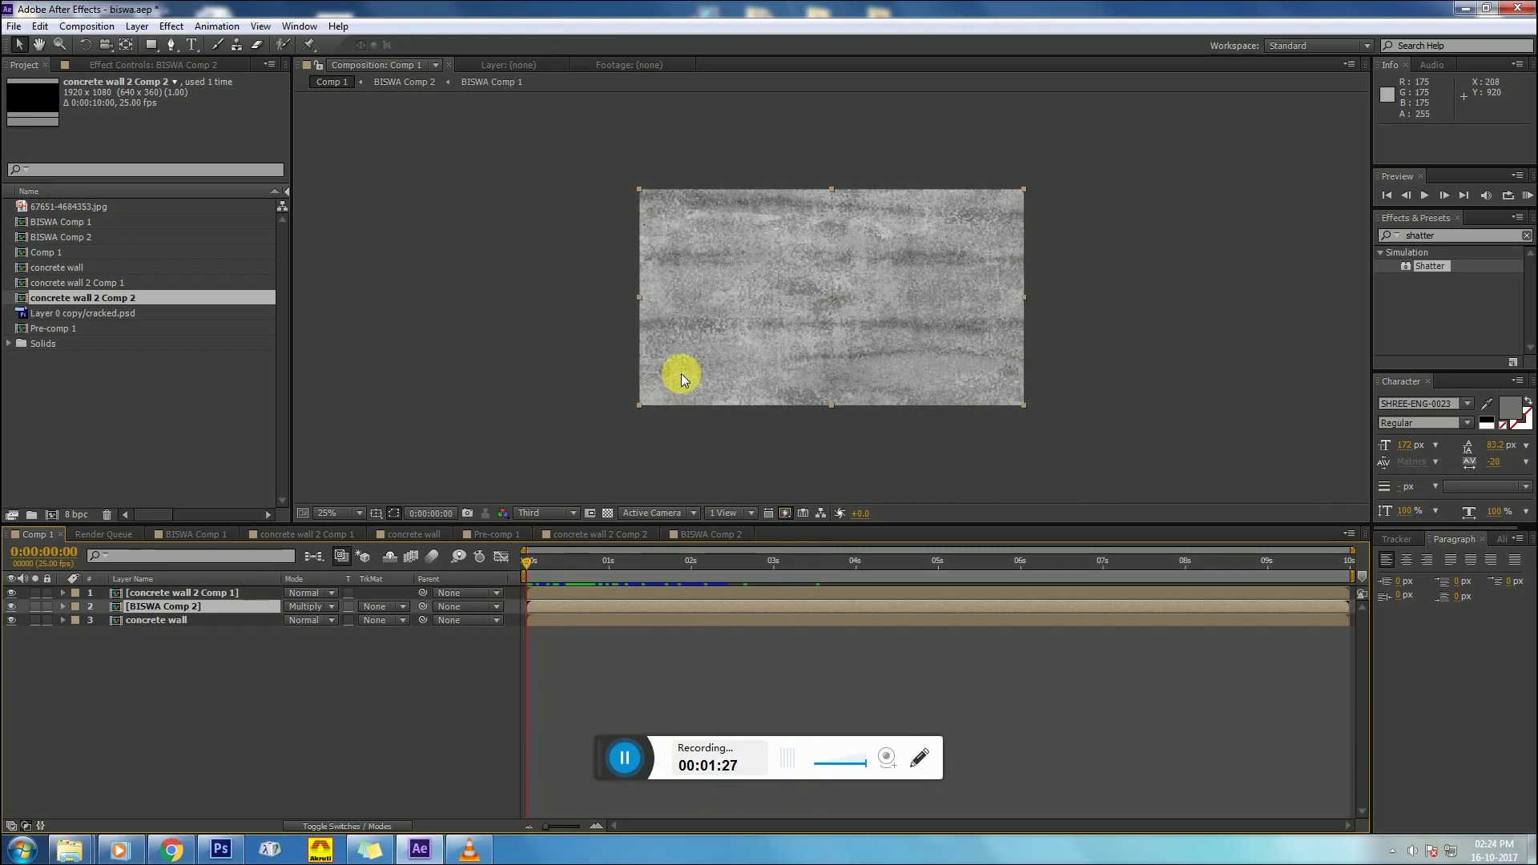
pyautogui.press('space')
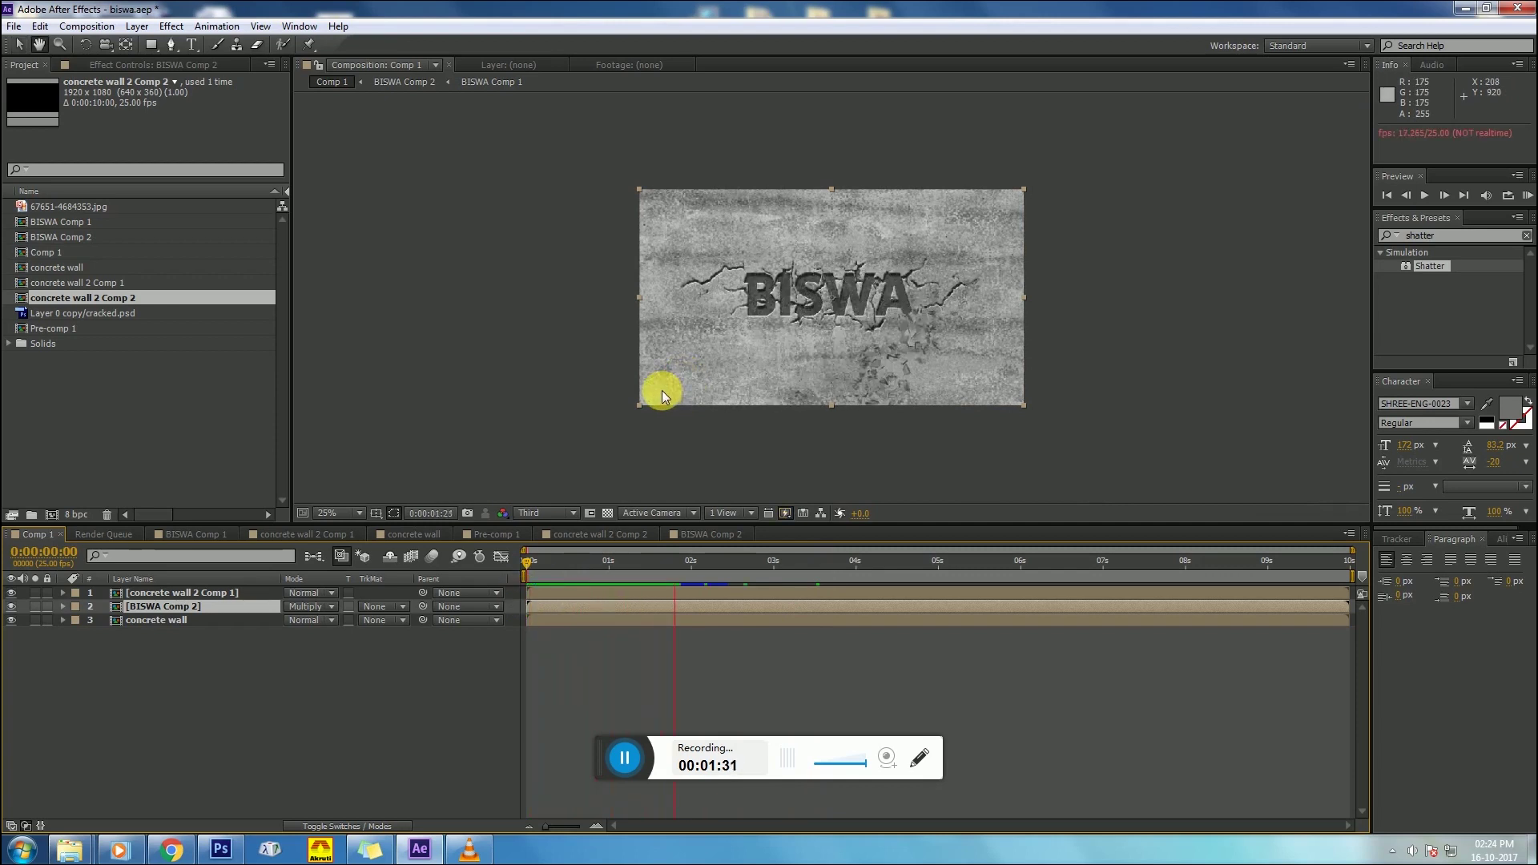
pyautogui.press('.')
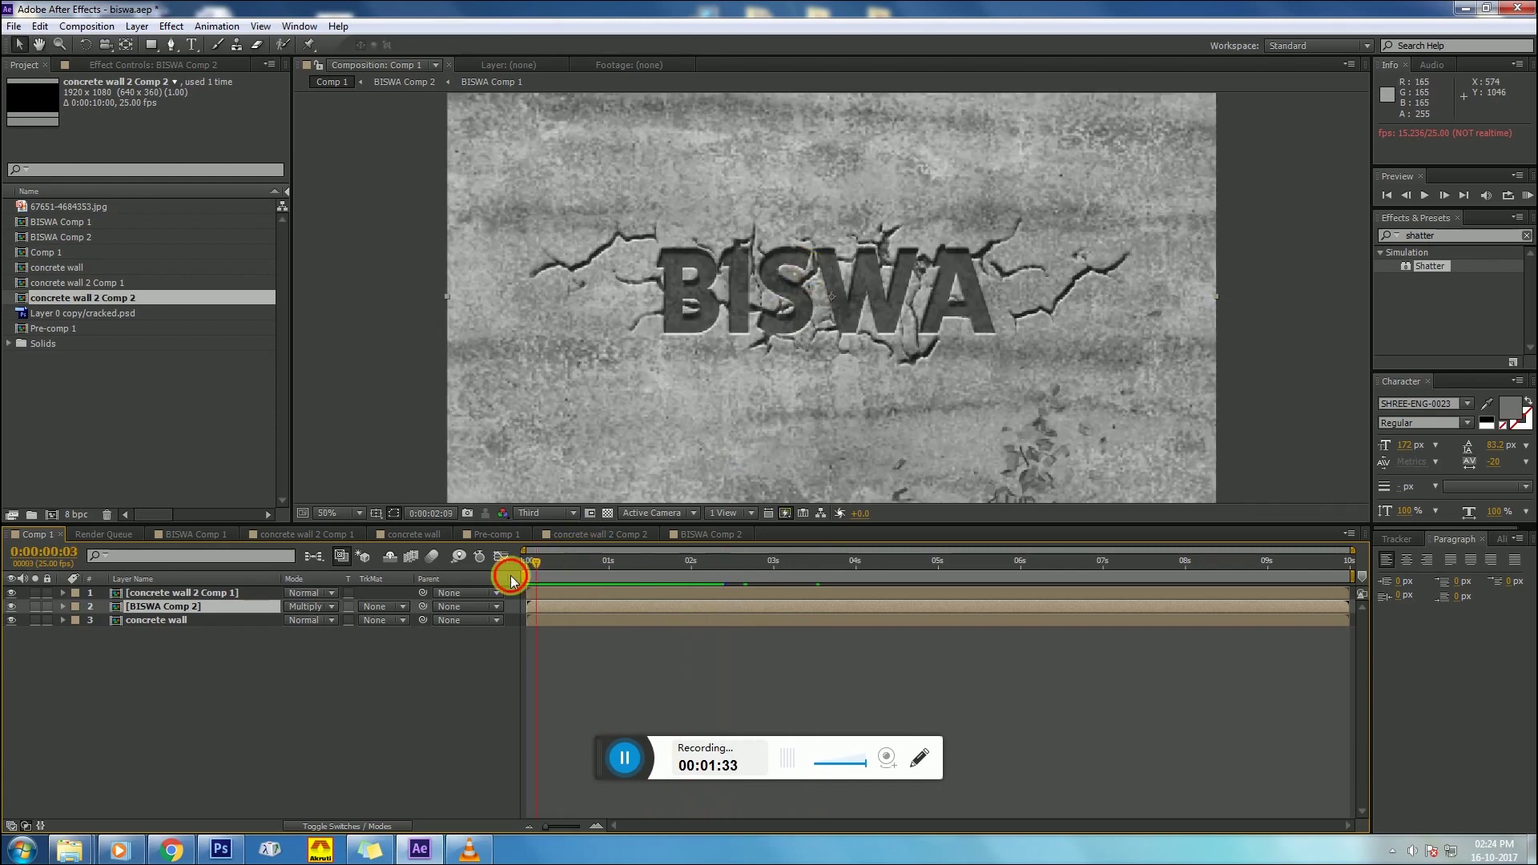
pyautogui.moveTo(510, 576); pyautogui.dragTo(487, 575)
pyautogui.press('space')
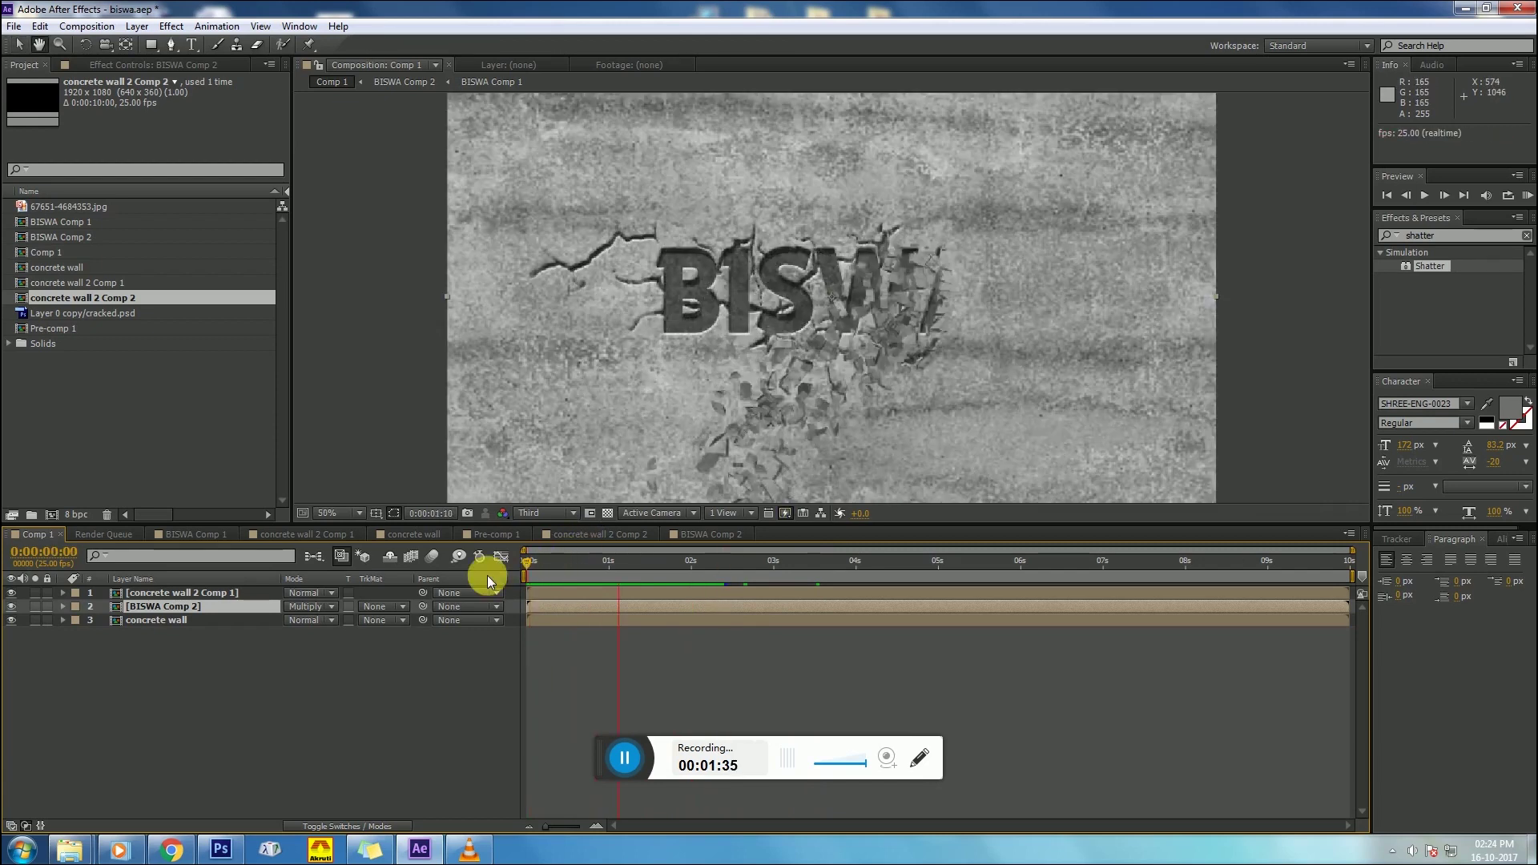
# Step: Inspect the falling pieces in Comp 1, stop at 0:00:01:00 and duplicate the concrete wall 2 Comp 1 layer
pyautogui.click(165, 594)
pyautogui.moveTo(641, 573)
pyautogui.mouseDown()
pyautogui.moveTo(612, 572)
pyautogui.moveTo(636, 572)
pyautogui.mouseUp()
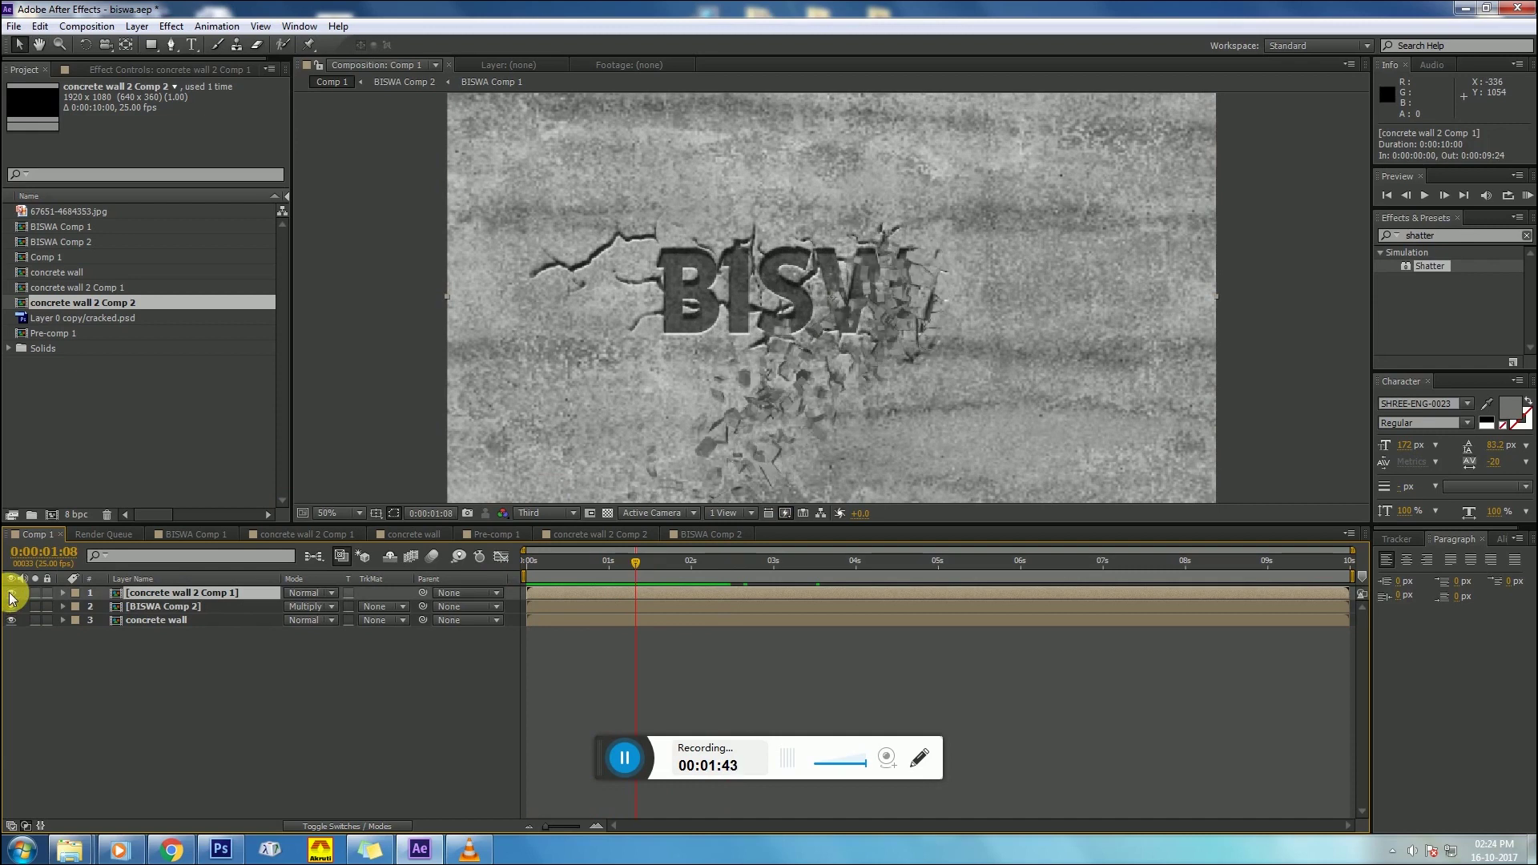
pyautogui.moveTo(569, 569); pyautogui.dragTo(608, 569)
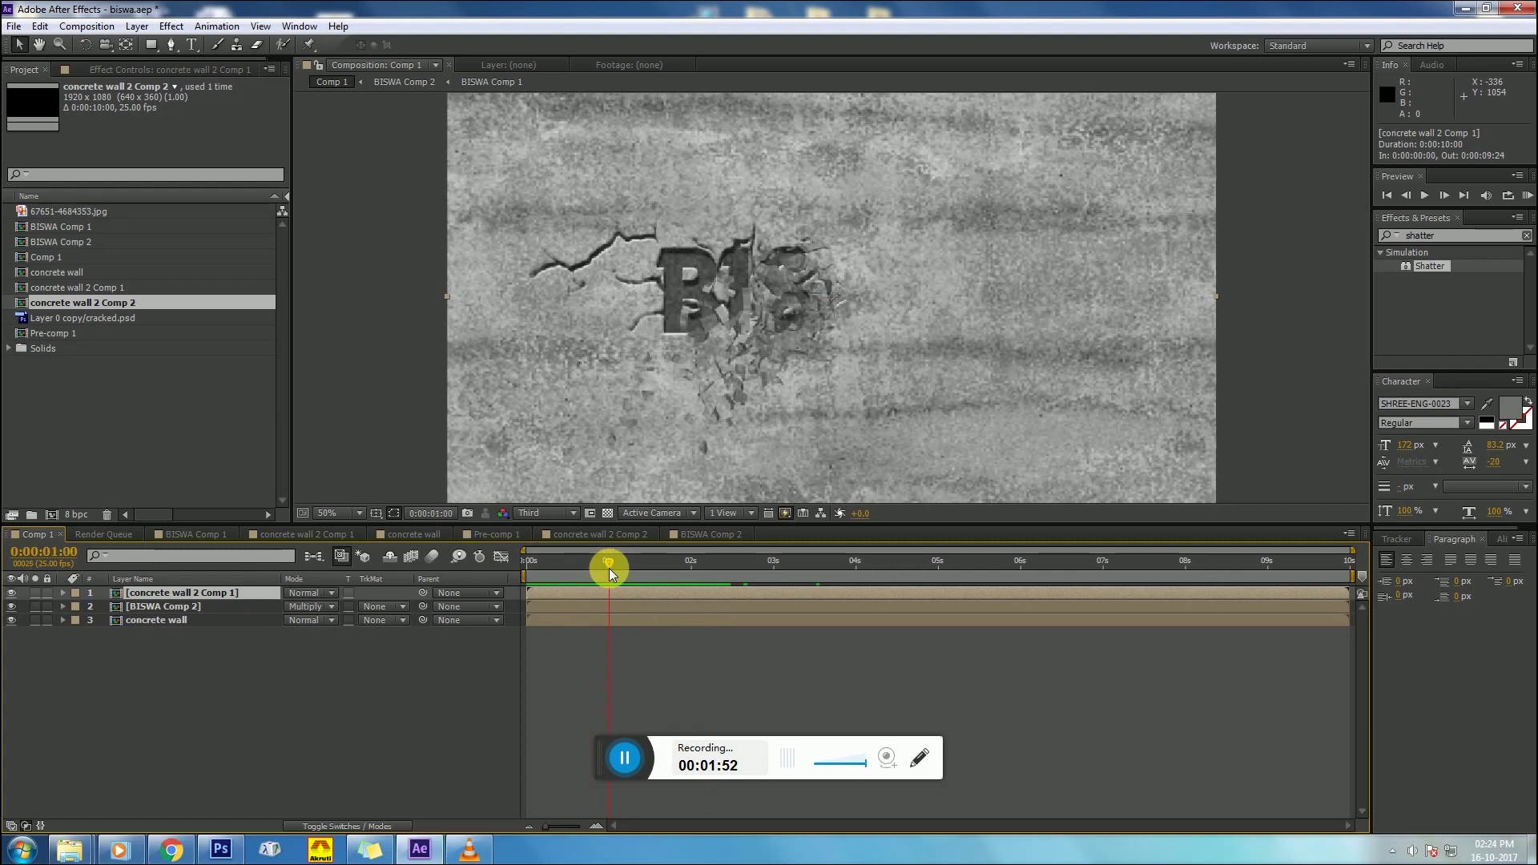
pyautogui.rightClick(157, 591)
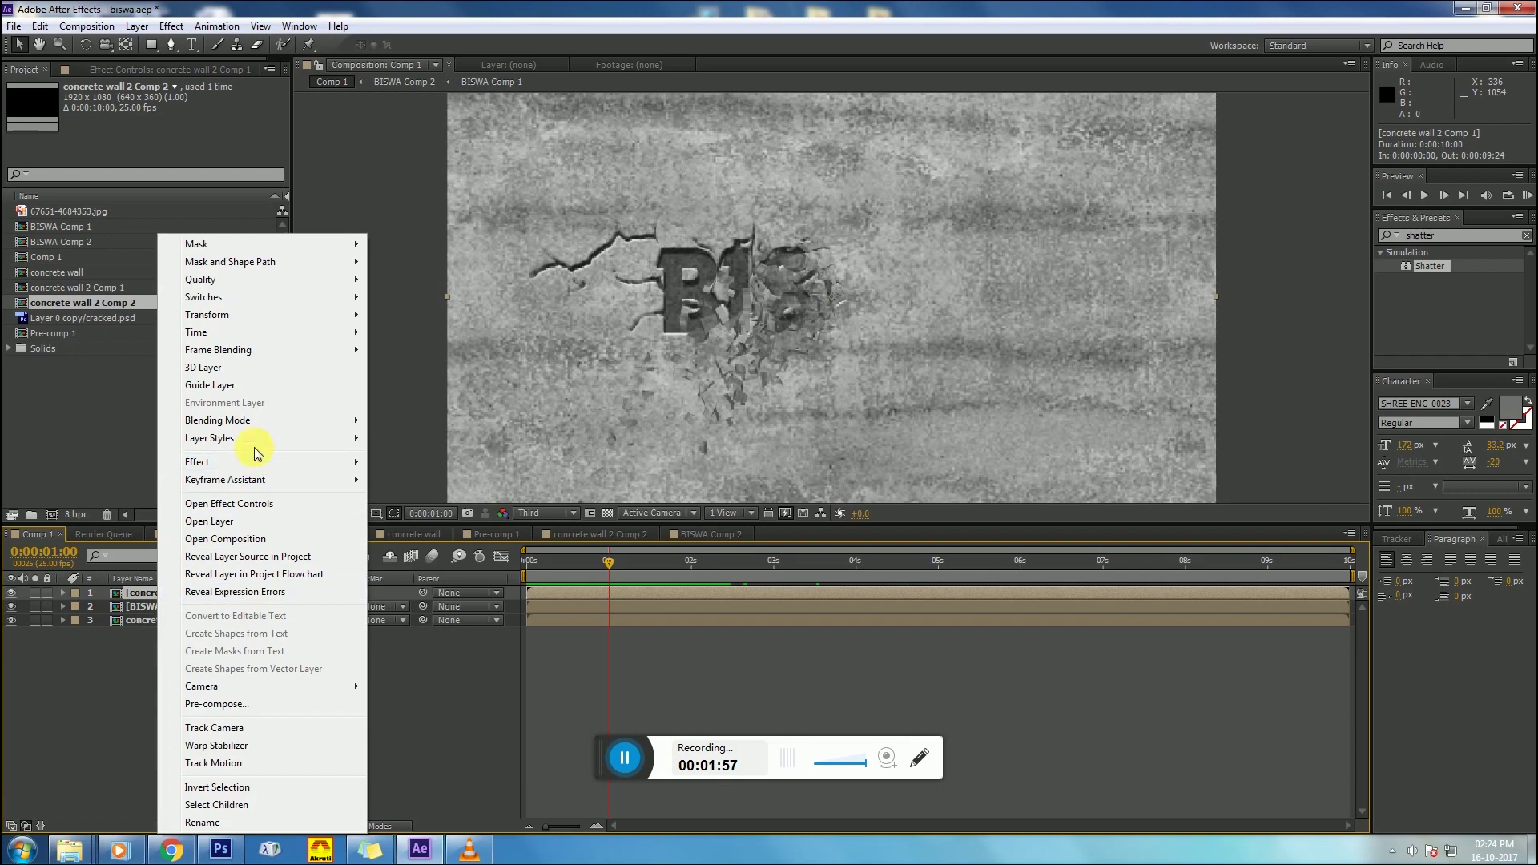
pyautogui.click(29, 86)
pyautogui.click(42, 26)
pyautogui.click(76, 199)
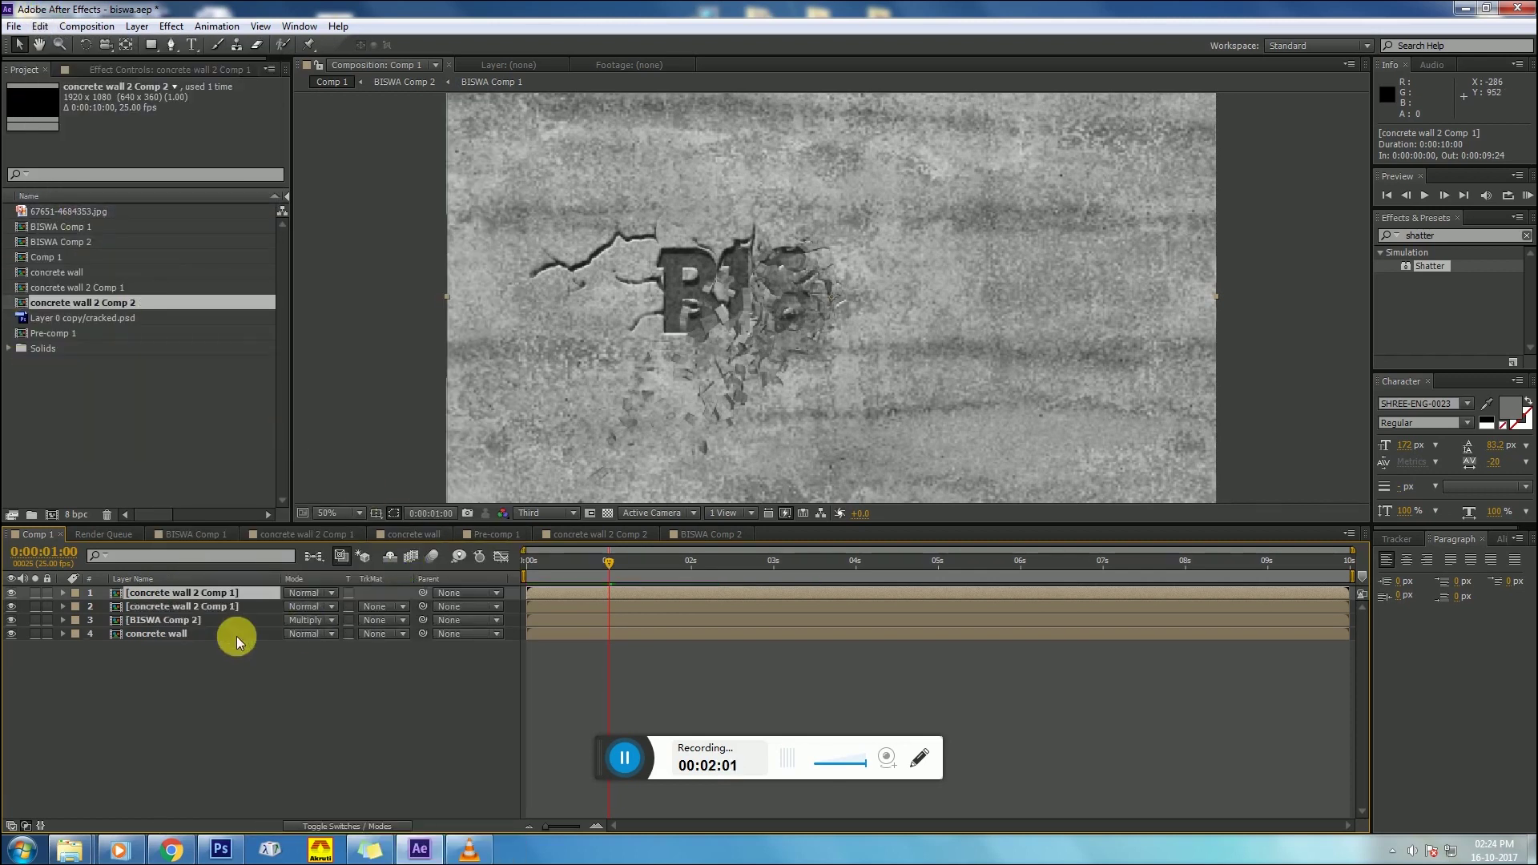
# Step: Check the lower concrete wall 2 Comp 1 duplicate and its source composition, and go back to Comp 1
pyautogui.click(206, 592)
pyautogui.click(155, 607)
pyautogui.click(12, 607)
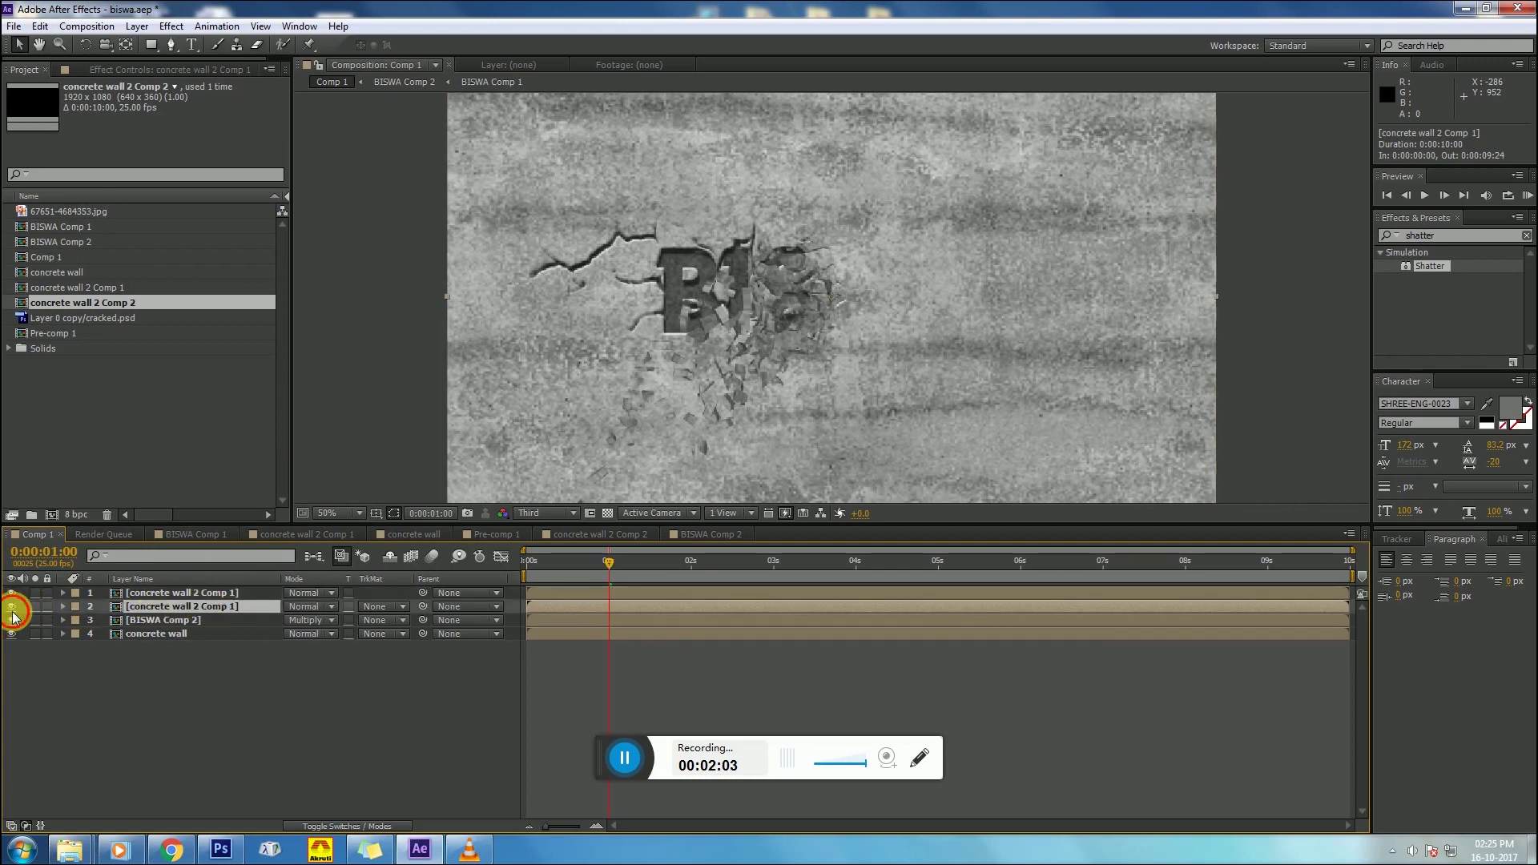
pyautogui.click(117, 621)
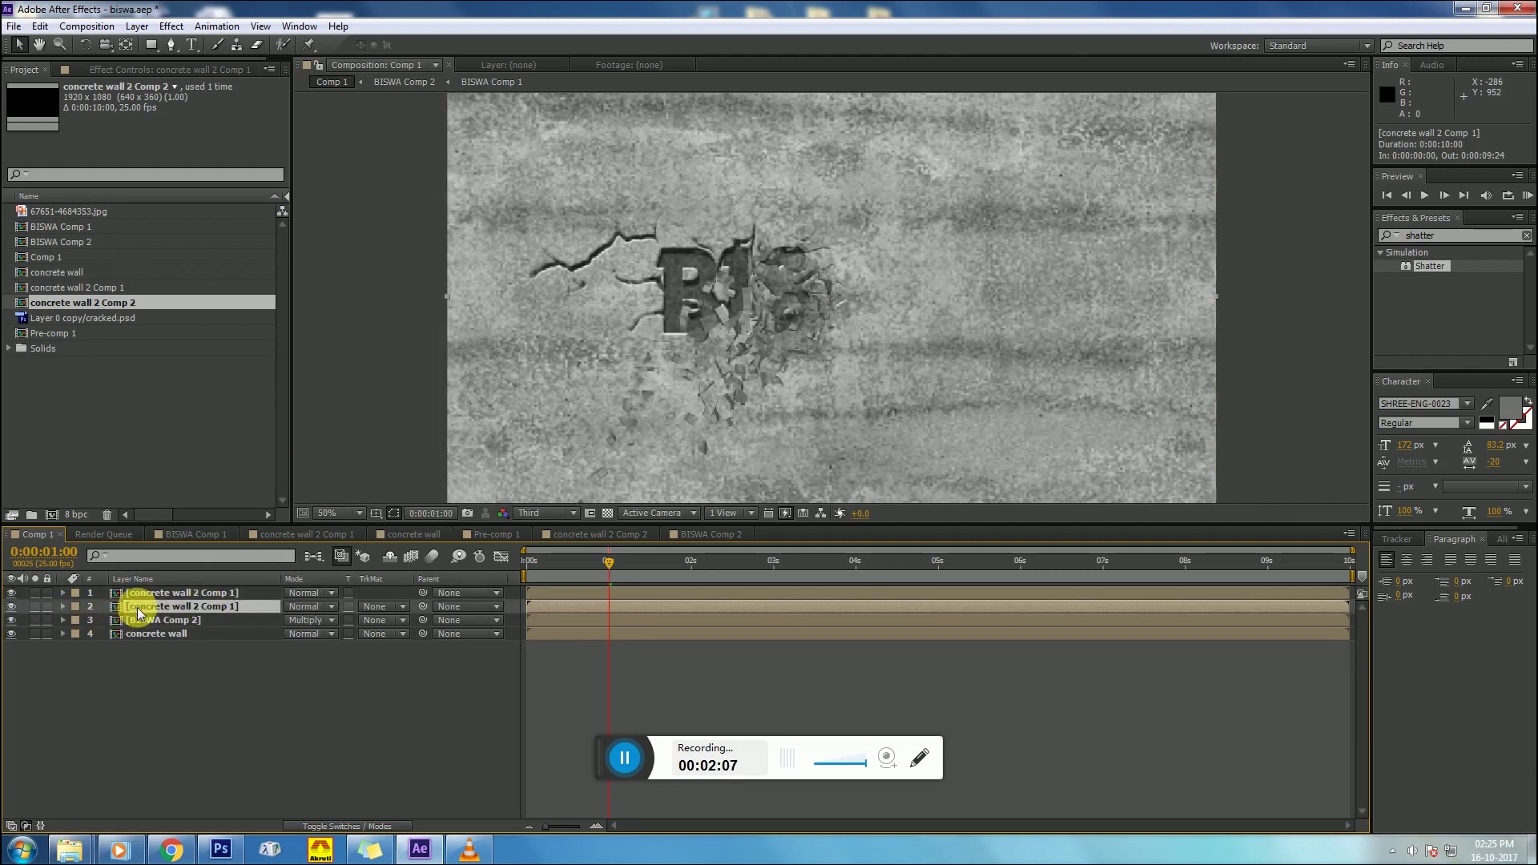
pyautogui.doubleClick(137, 607)
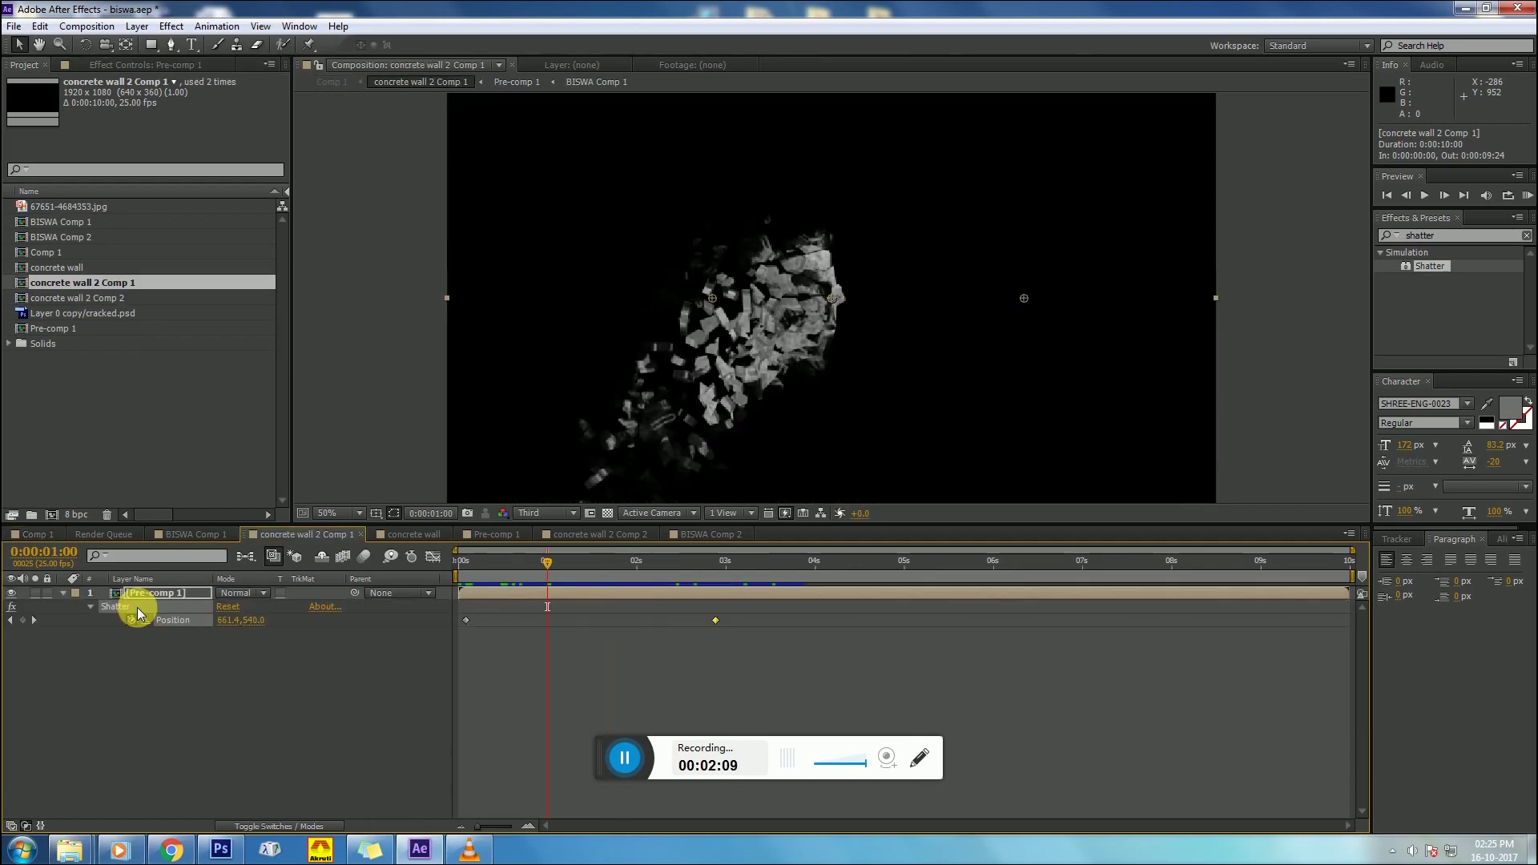
pyautogui.click(36, 534)
pyautogui.click(141, 646)
# Step: Apply the Fill effect to the lower concrete wall 2 Comp 1 layer and set its colour to black (000000)
pyautogui.click(143, 606)
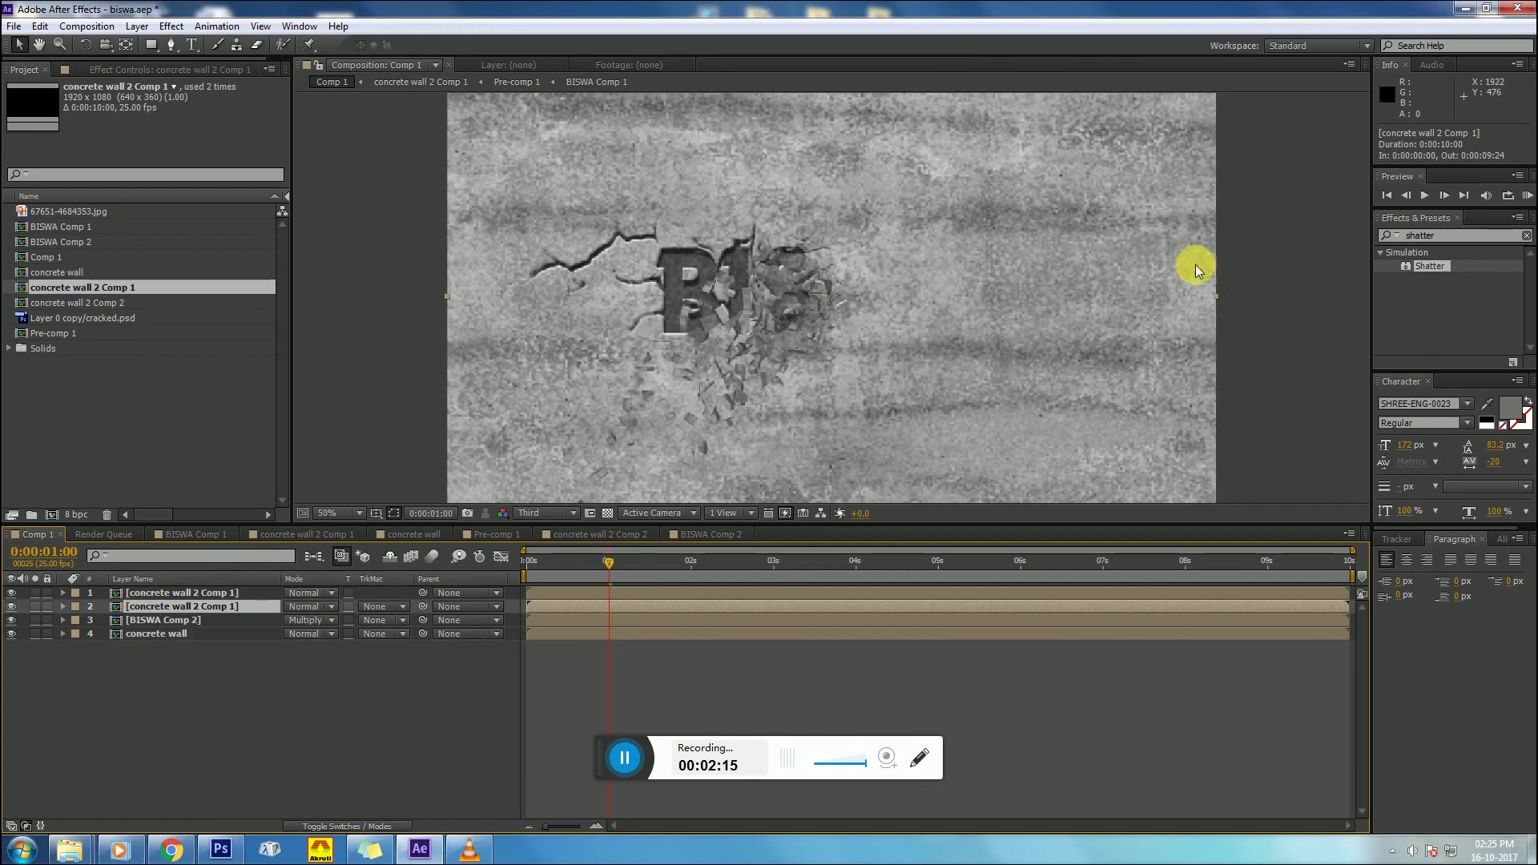
pyautogui.doubleClick(1453, 235)
pyautogui.write('fill')
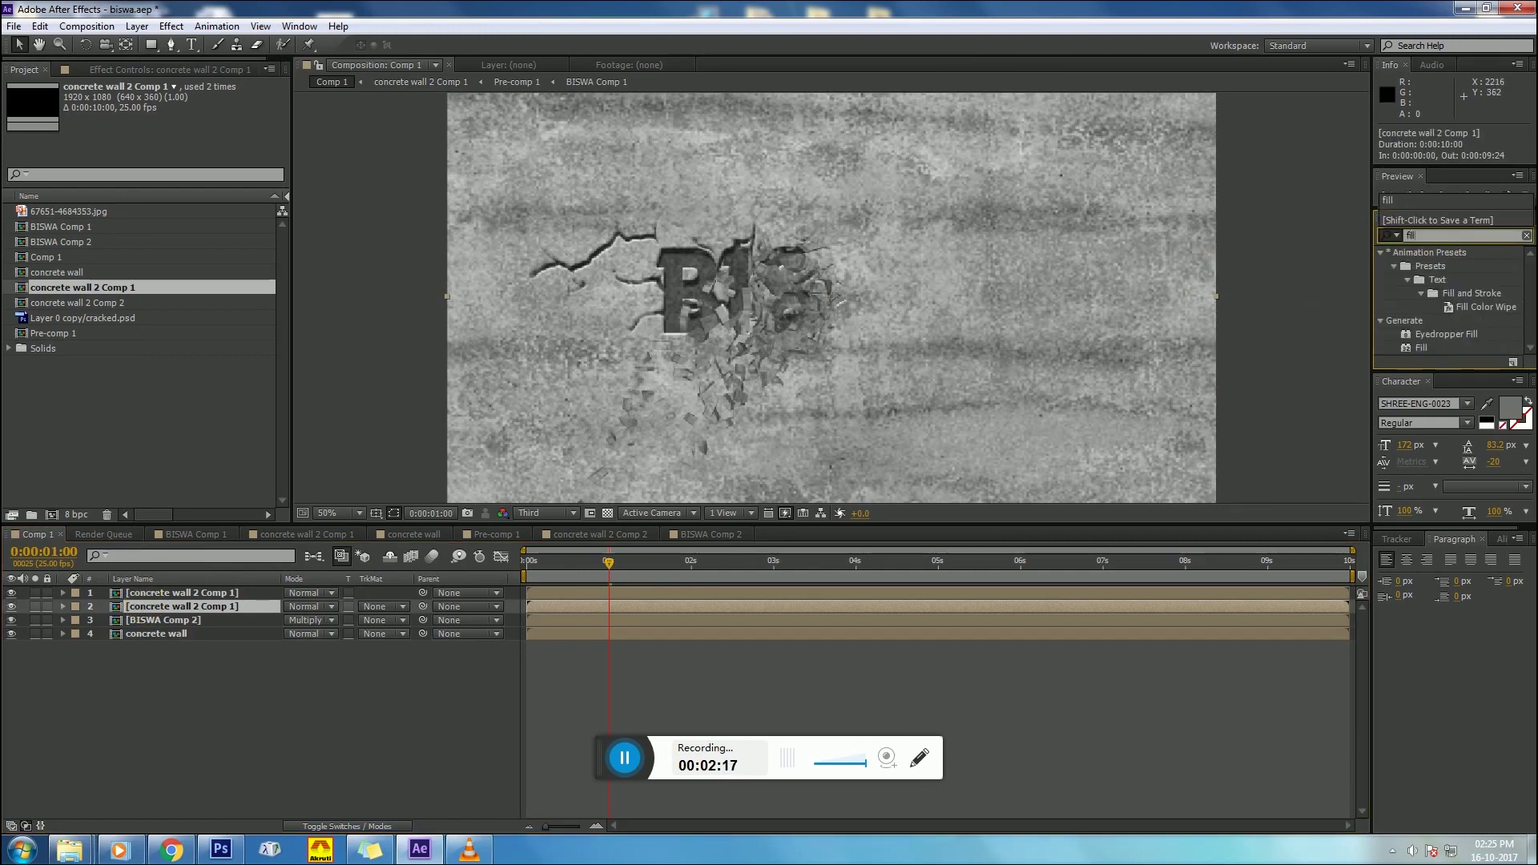
pyautogui.moveTo(1424, 344); pyautogui.dragTo(205, 612)
pyautogui.click(168, 141)
pyautogui.moveTo(463, 542); pyautogui.dragTo(357, 759)
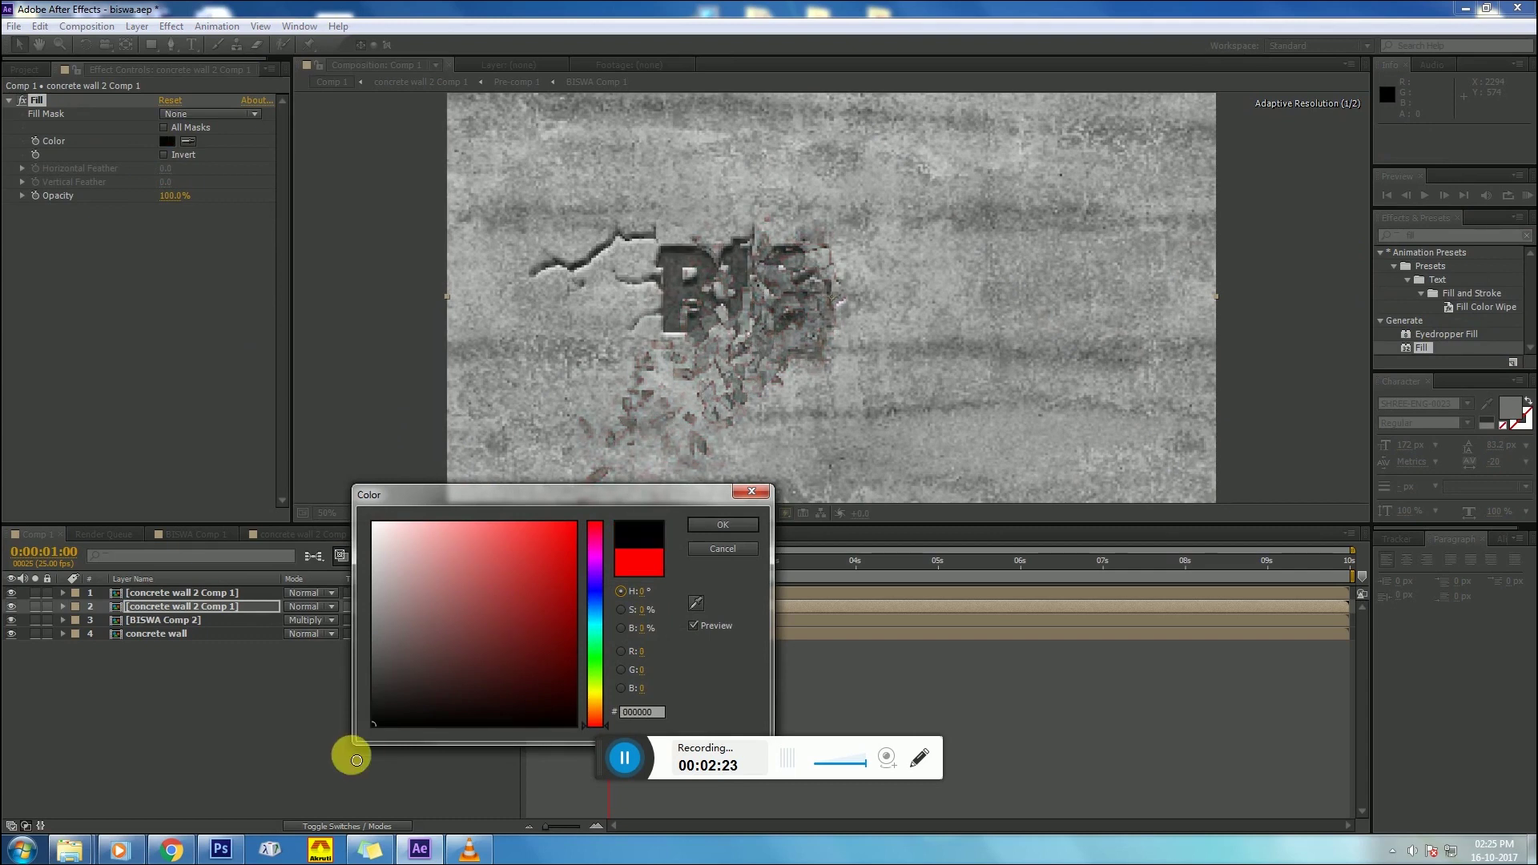
pyautogui.click(713, 525)
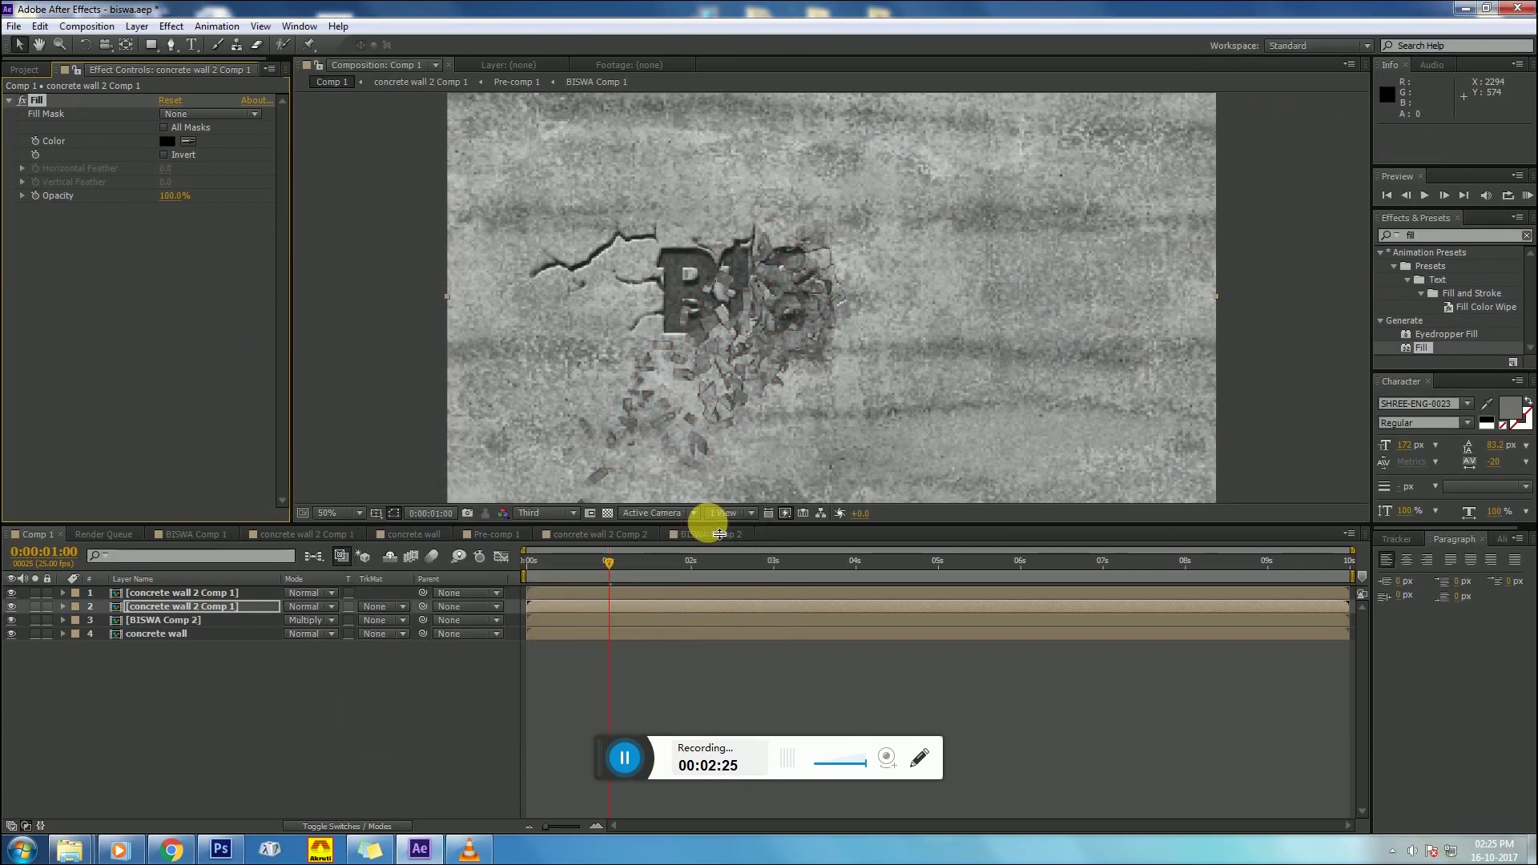
# Step: Select the lower concrete wall 2 Comp 1 layer and look through the available blur effects for its shadow
pyautogui.click(153, 609)
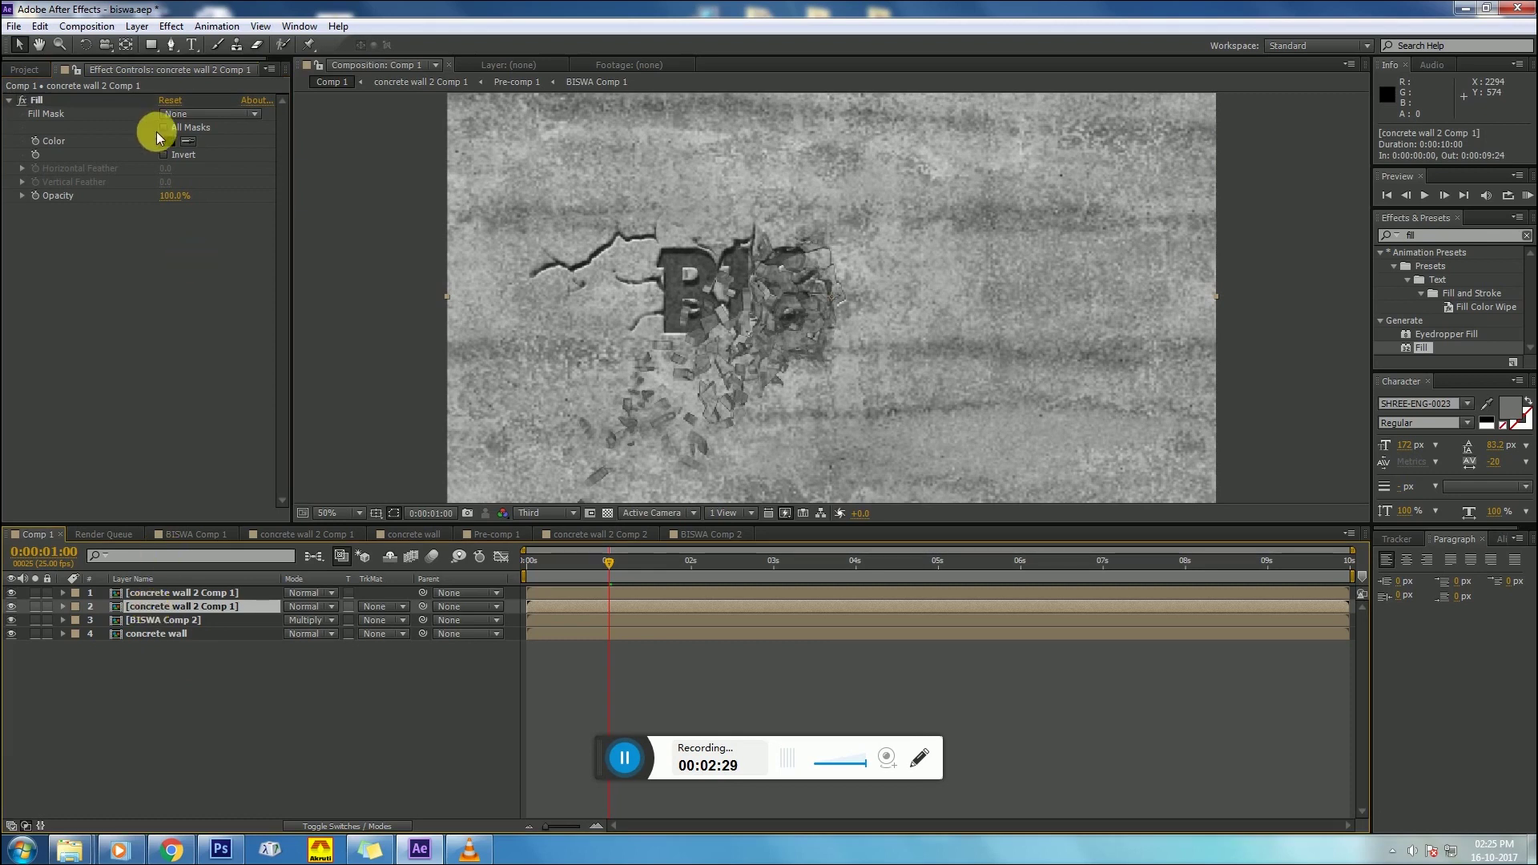
pyautogui.click(1387, 235)
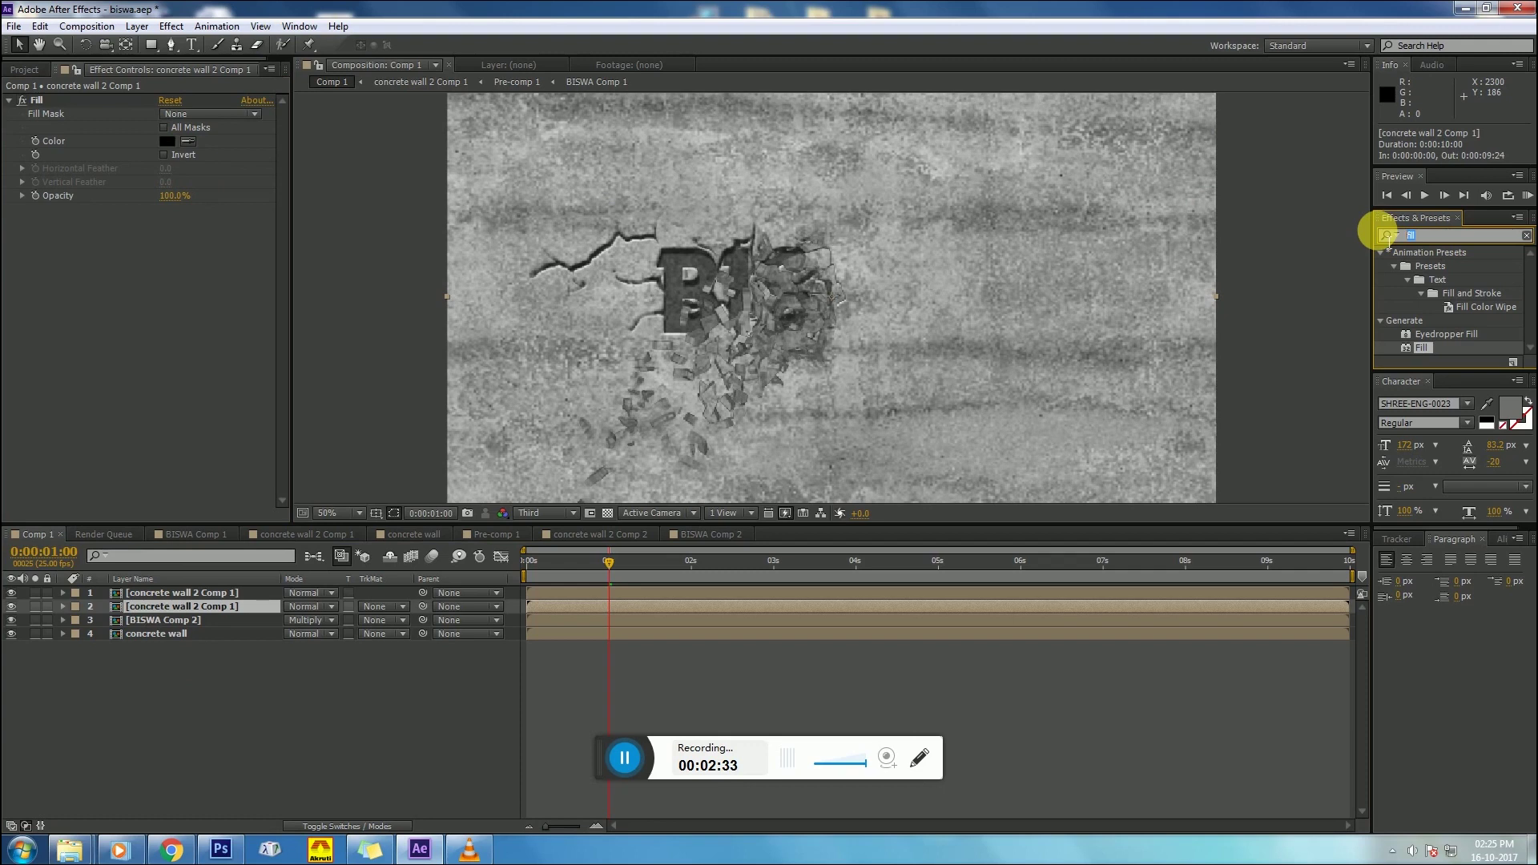
pyautogui.write('blur')
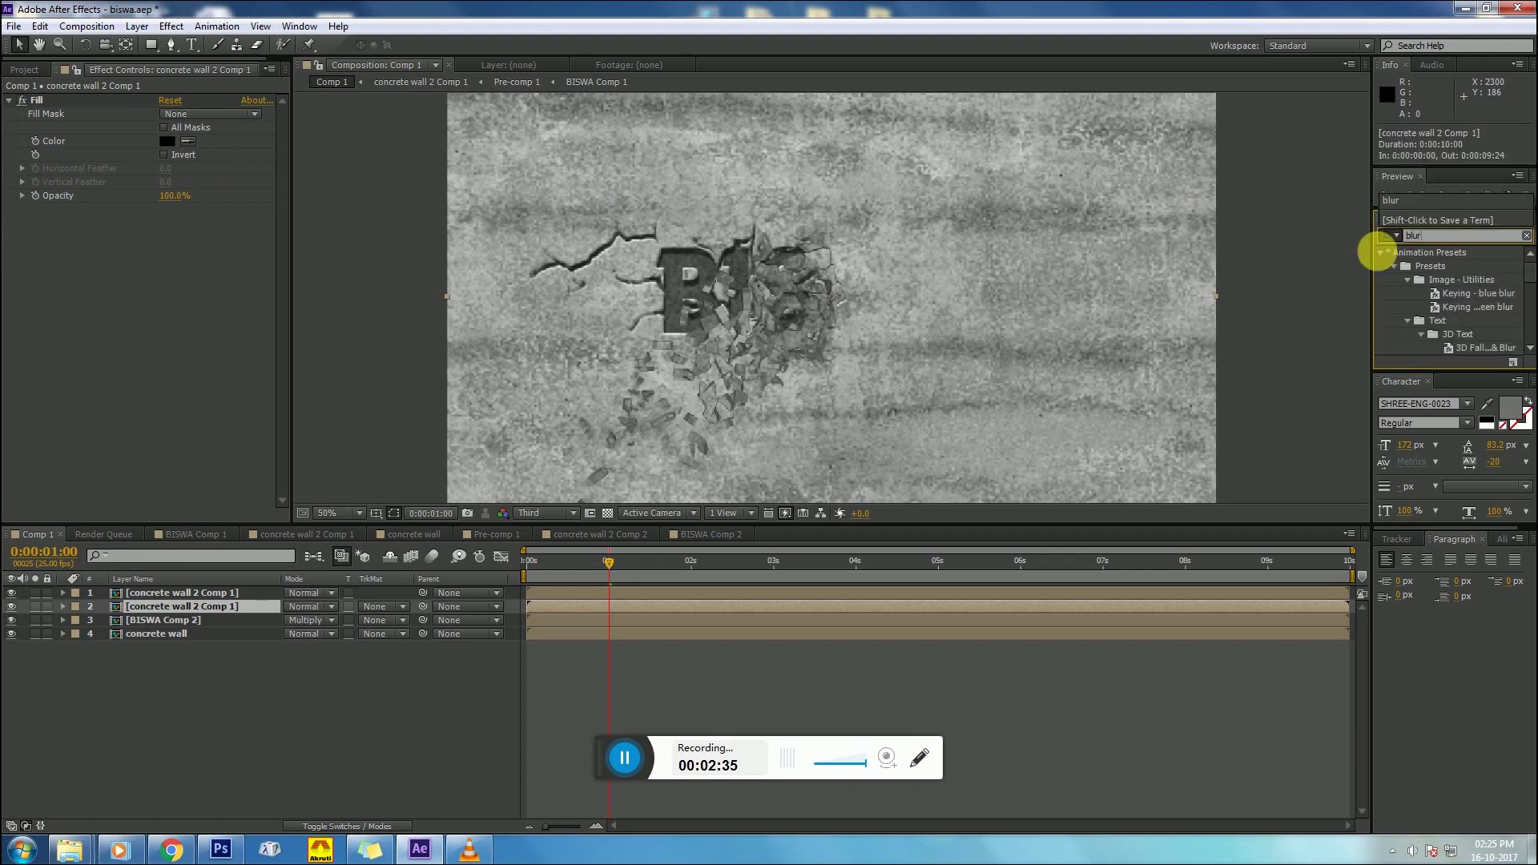
pyautogui.moveTo(1441, 373); pyautogui.dragTo(1456, 503)
pyautogui.scroll(-2, 1456, 466)
pyautogui.scroll(-1, 1449, 447)
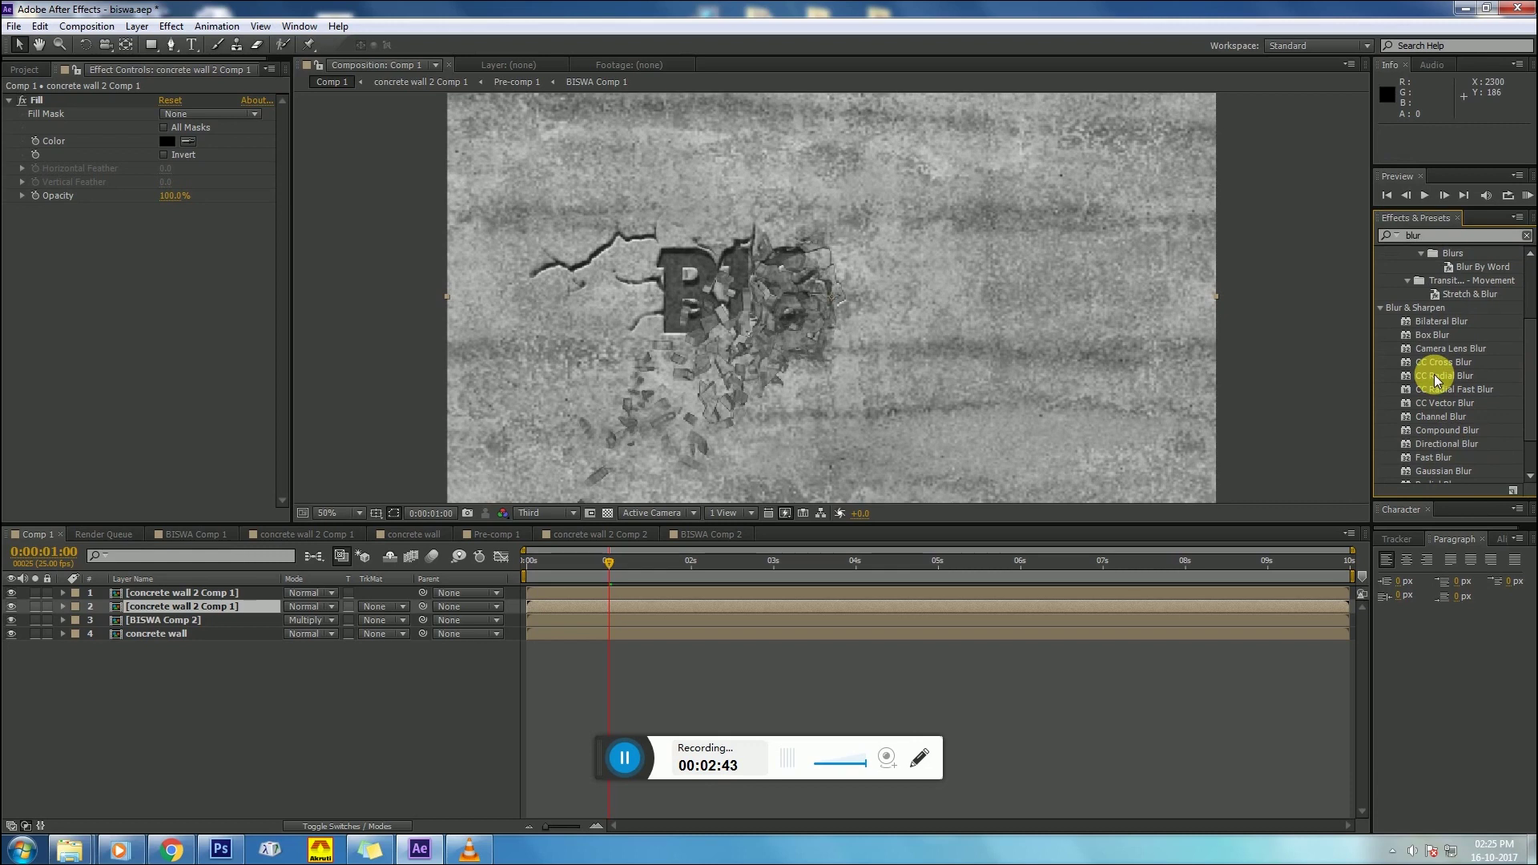
pyautogui.scroll(-1, 1434, 404)
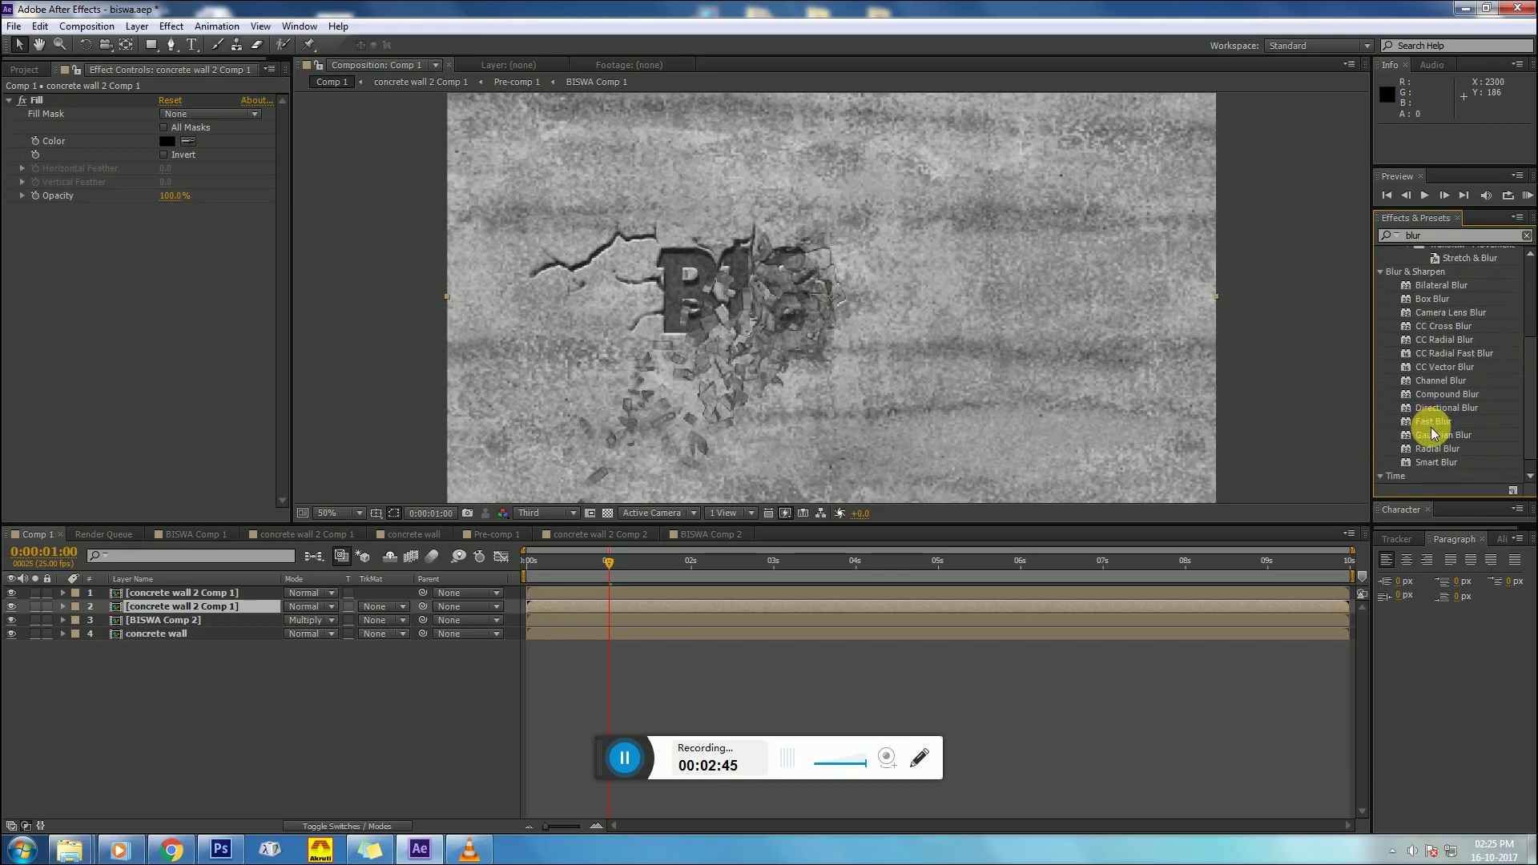
pyautogui.click(1448, 381)
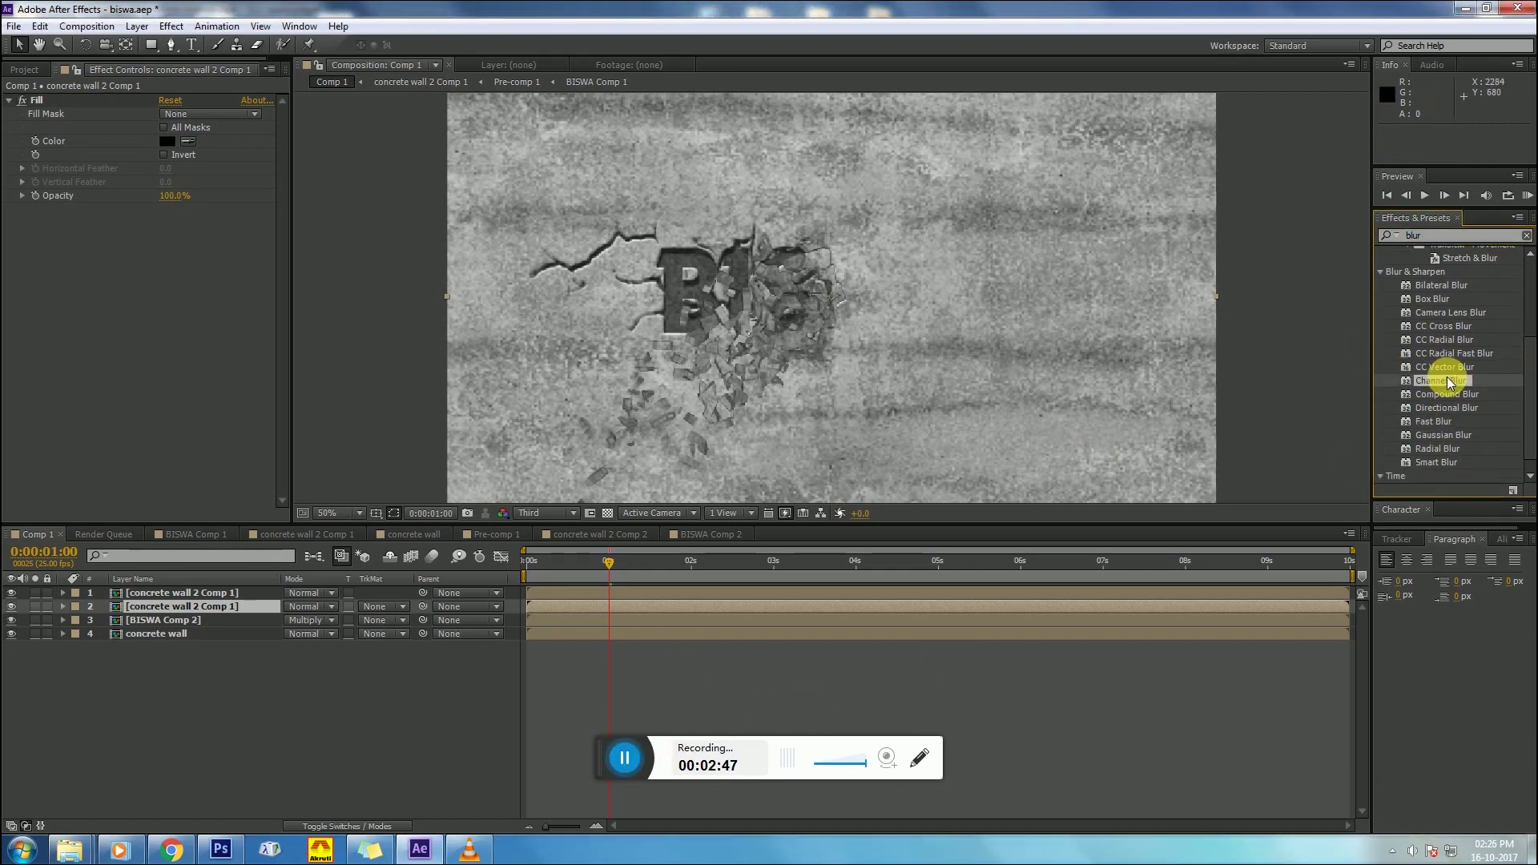
pyautogui.scroll(-1, 1448, 382)
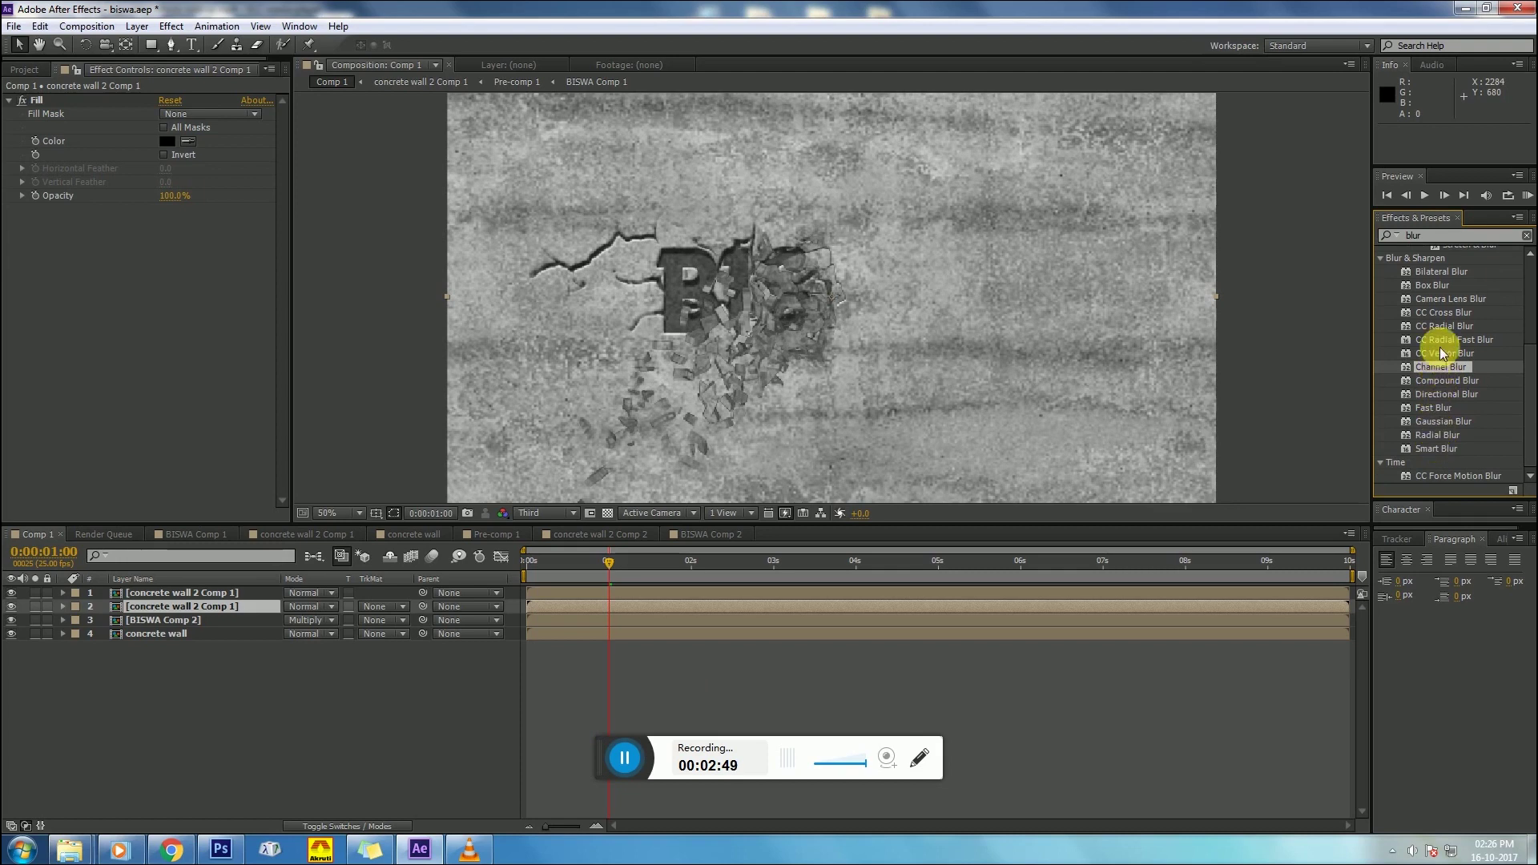
pyautogui.click(1439, 352)
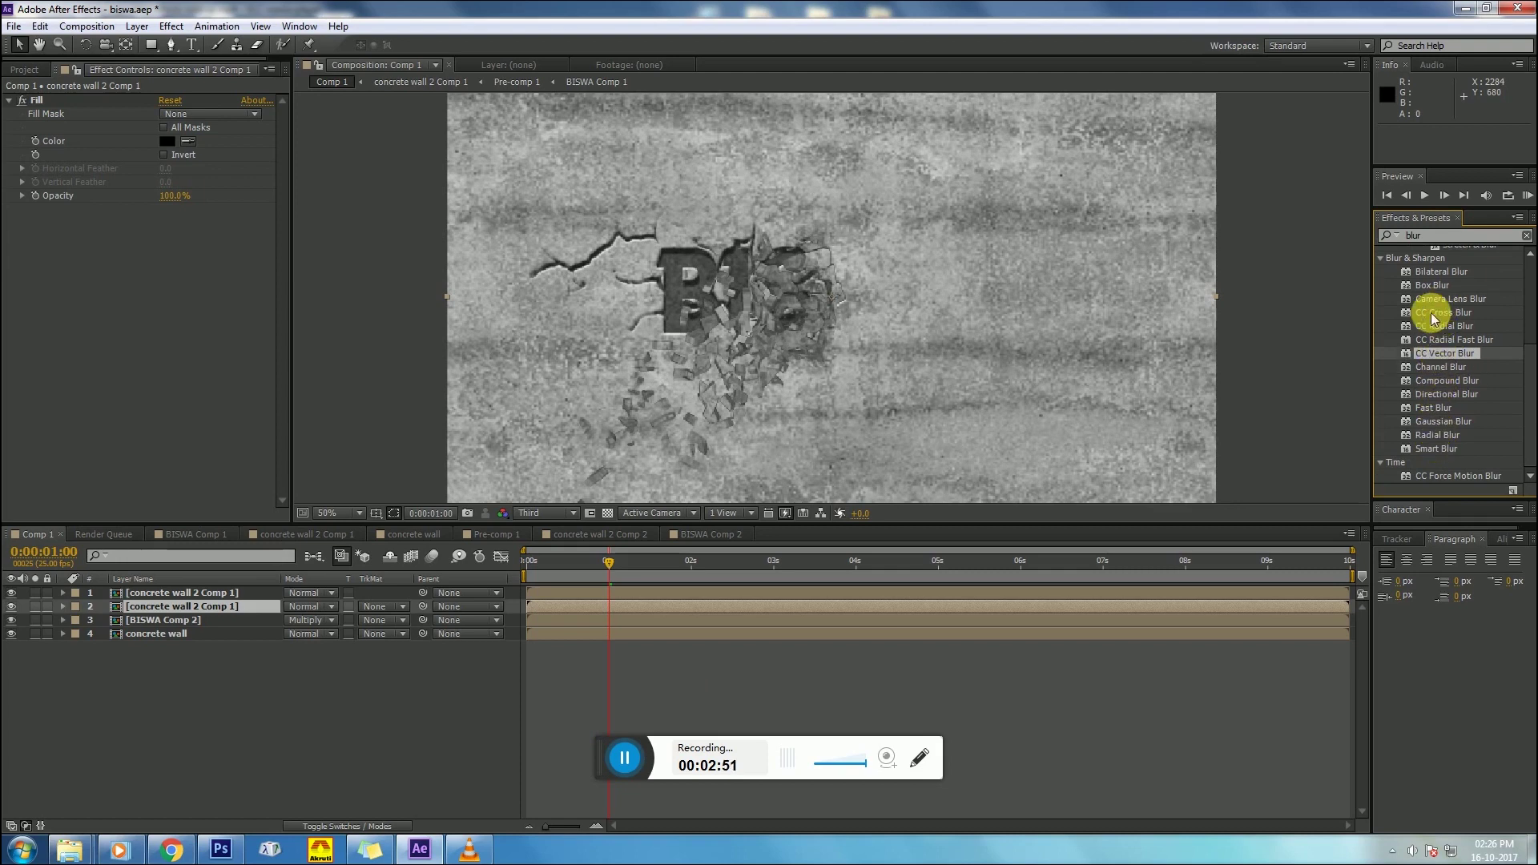
# Step: Find the CC Radial Blur effect and apply it to the lower concrete wall 2 Comp 1 layer
pyautogui.click(1434, 236)
pyautogui.write('sh')
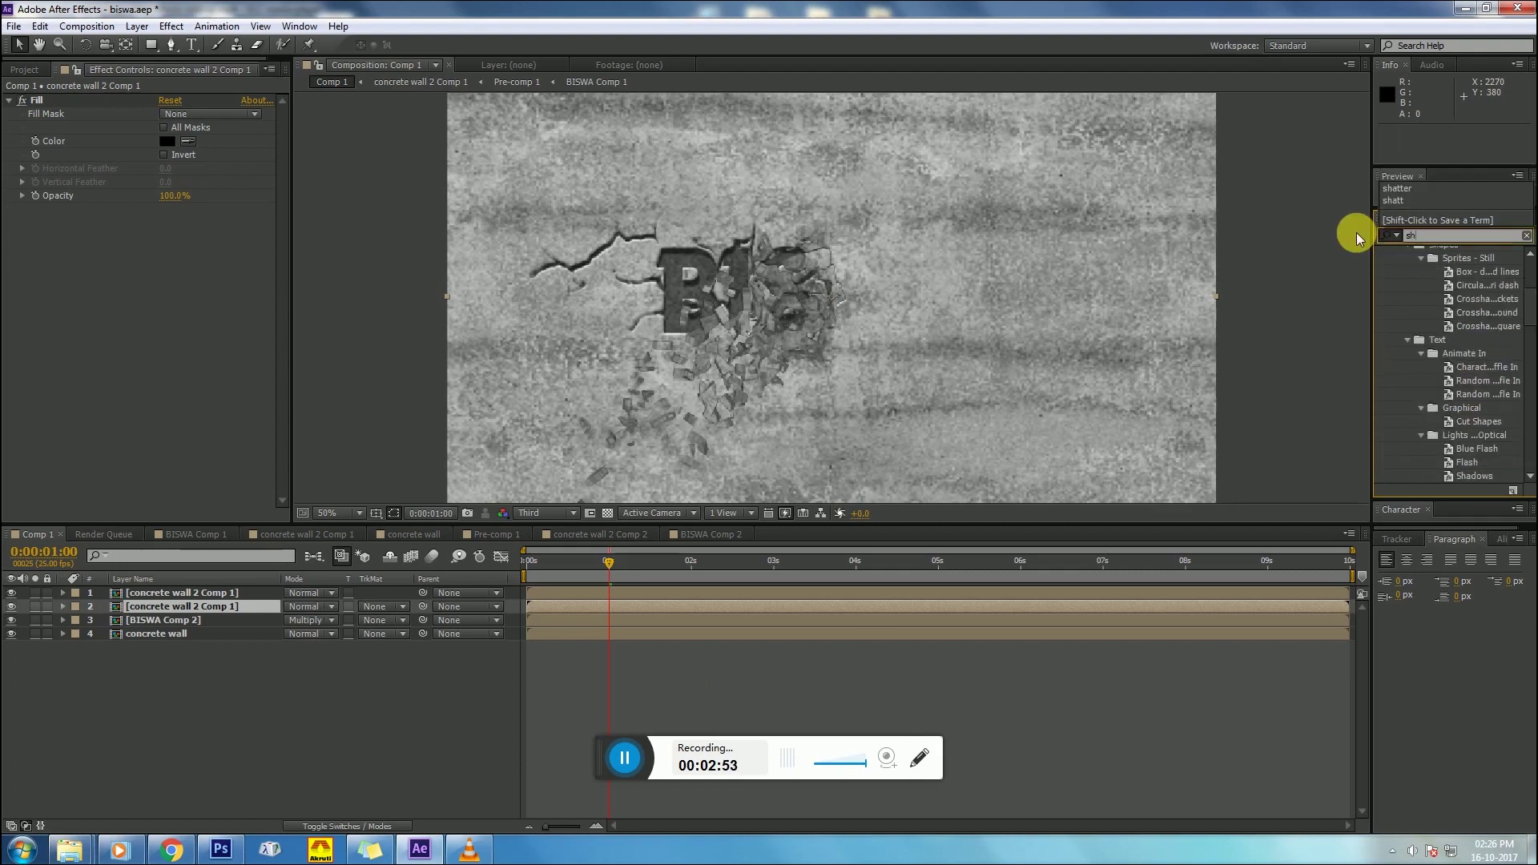
pyautogui.write('ape b')
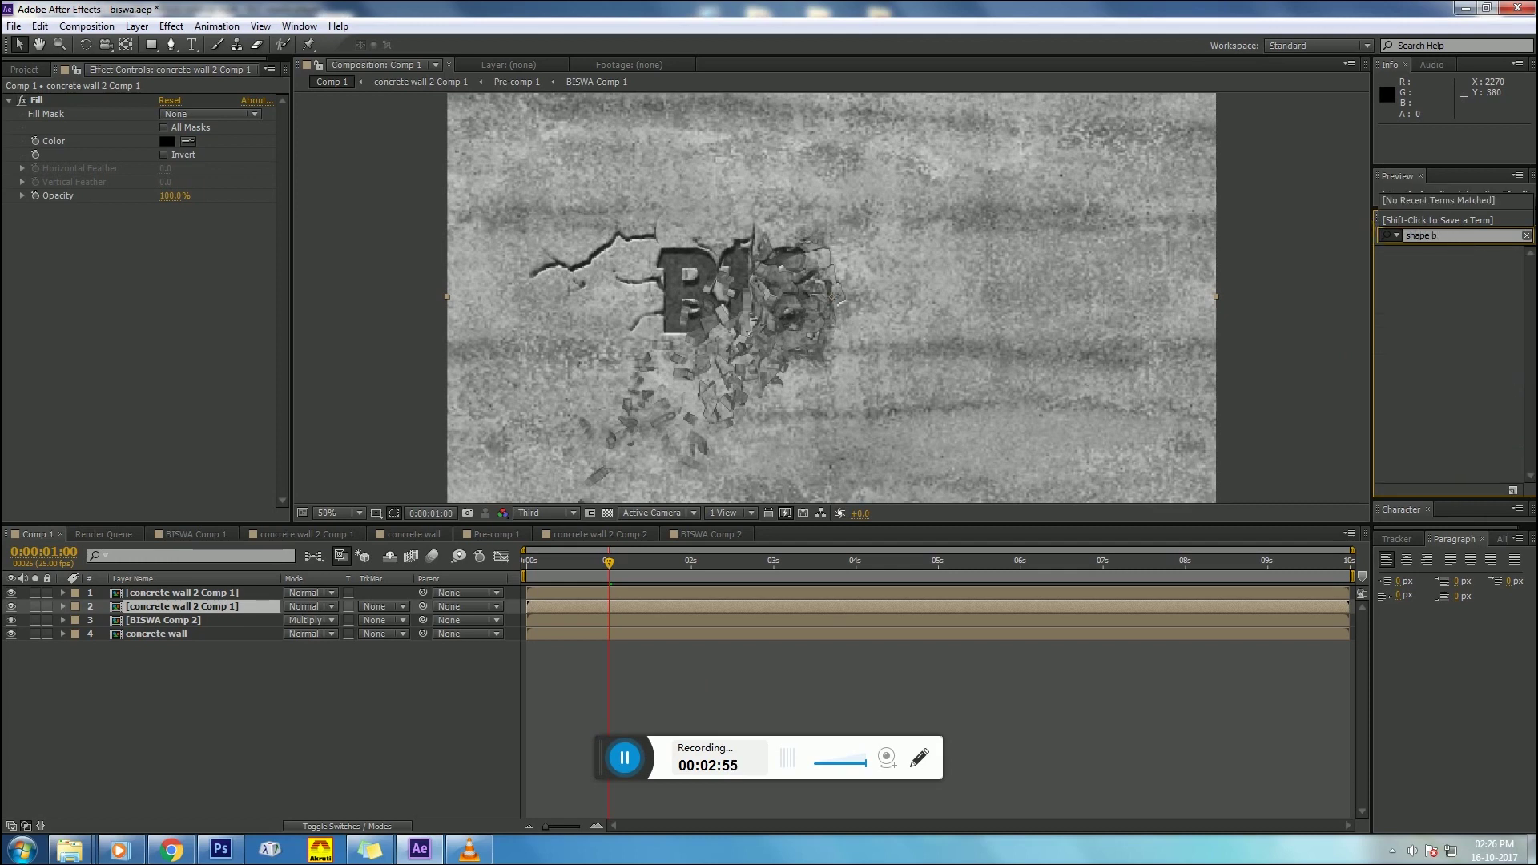
pyautogui.click(1356, 235)
pyautogui.write('cc')
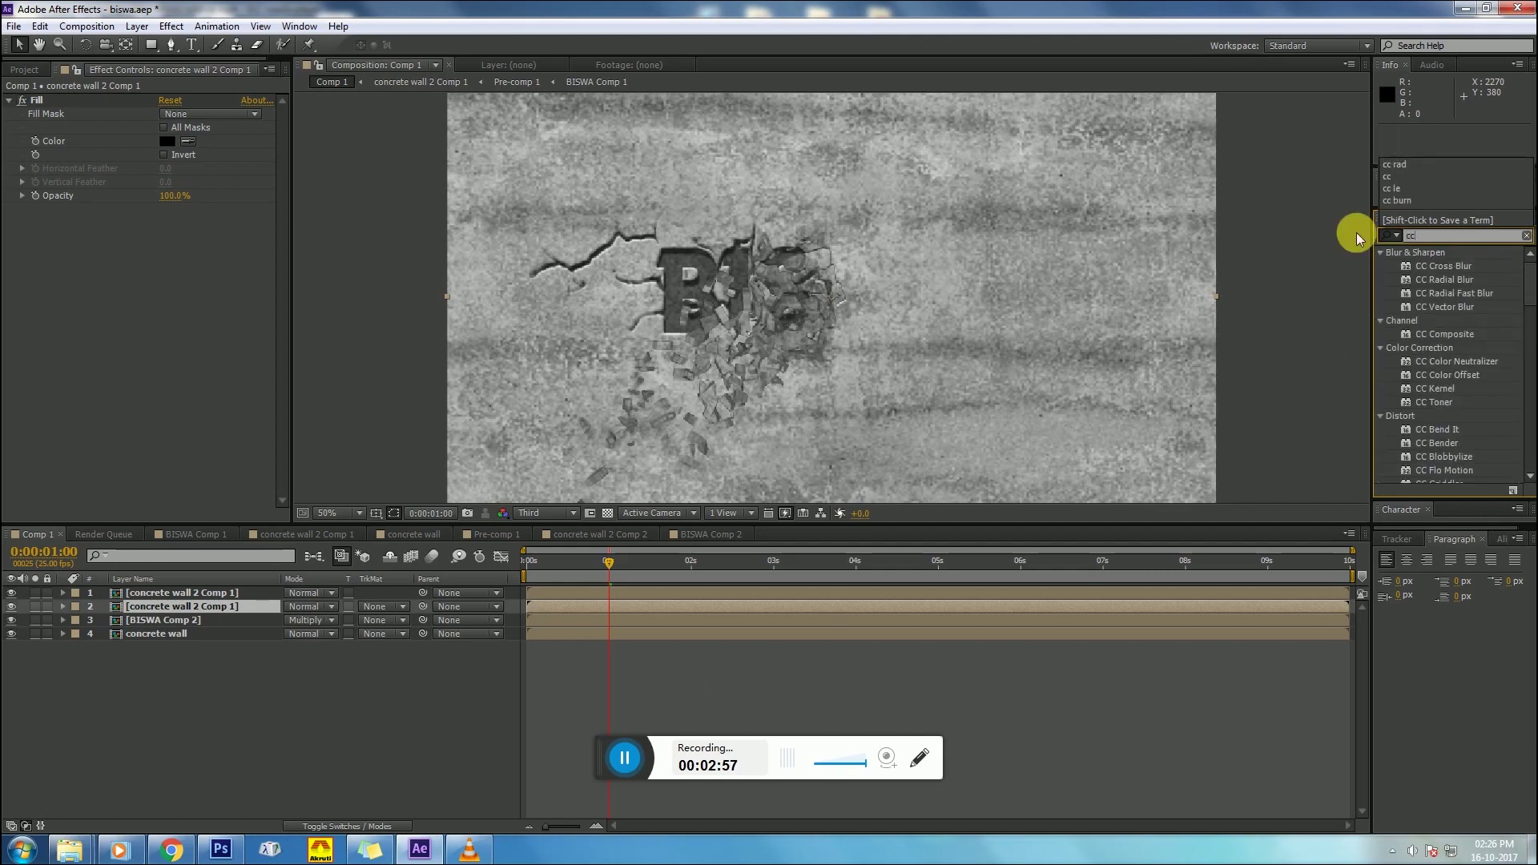
pyautogui.write(' rad')
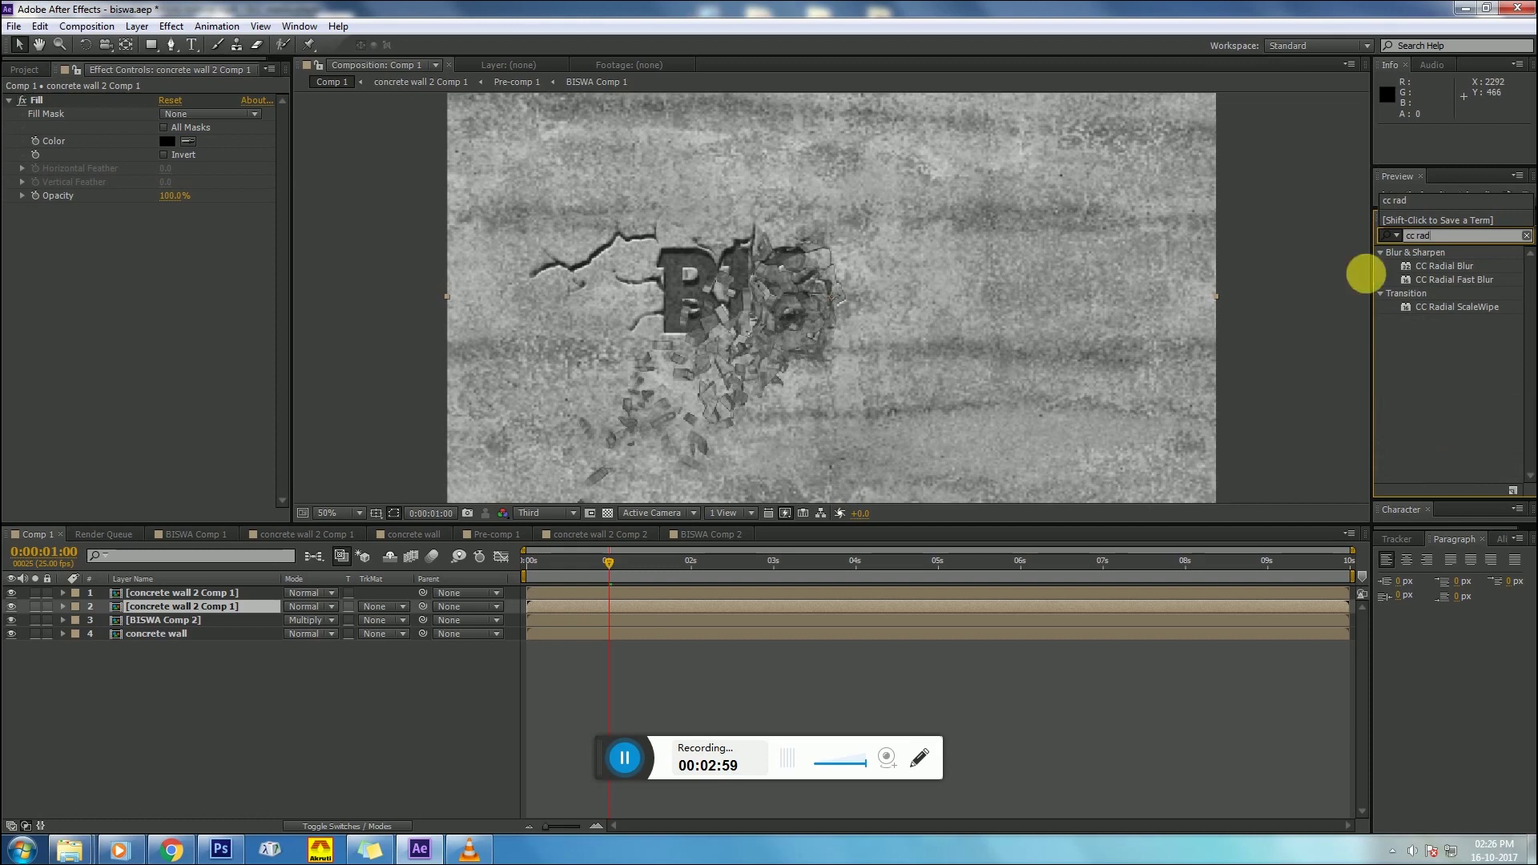
pyautogui.click(1441, 270)
pyautogui.click(1435, 267)
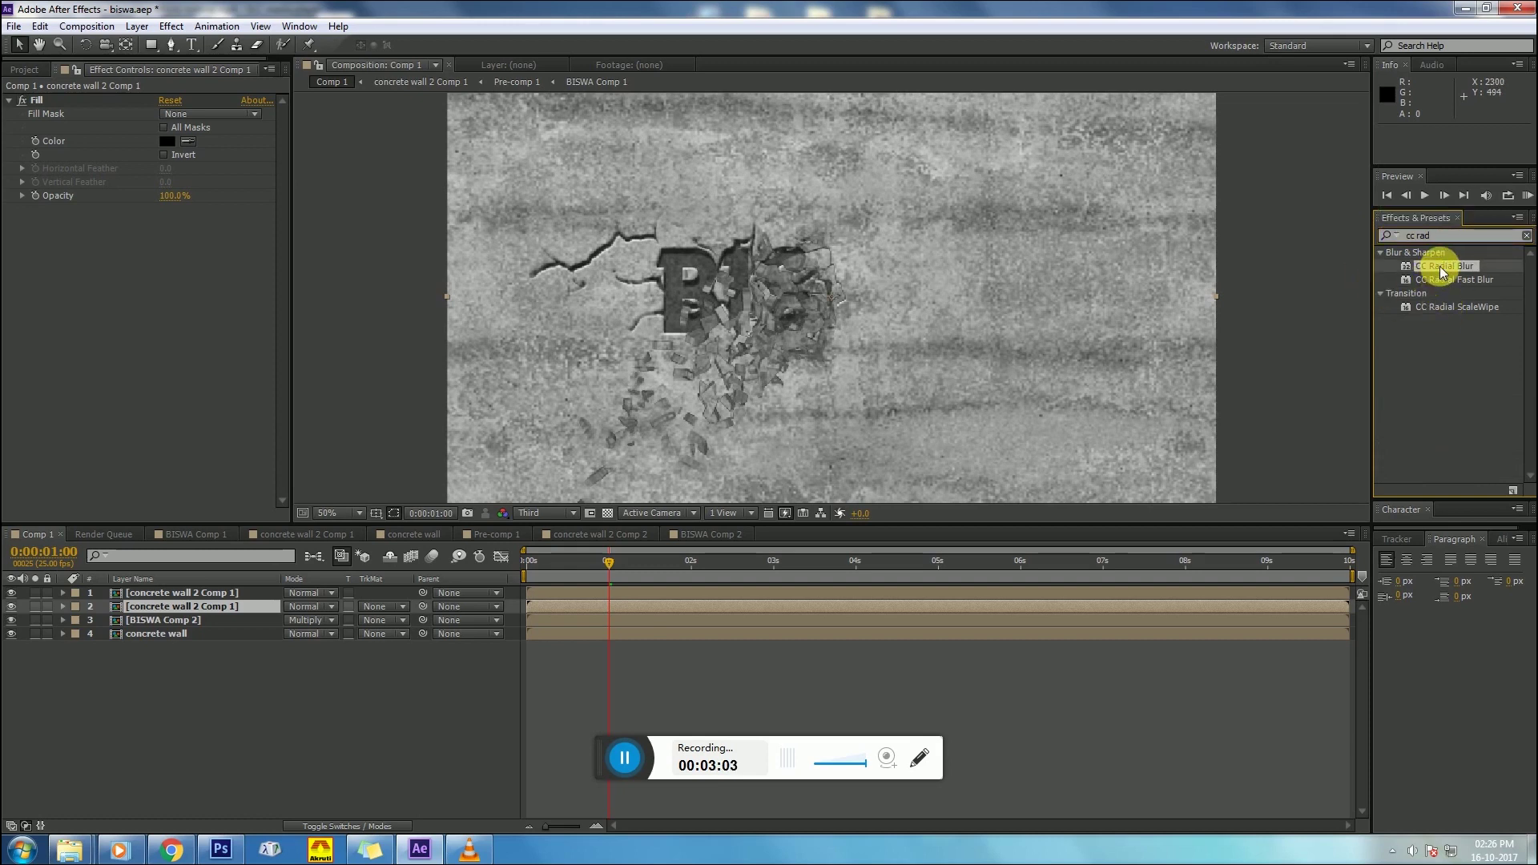
pyautogui.moveTo(1433, 272); pyautogui.dragTo(171, 600)
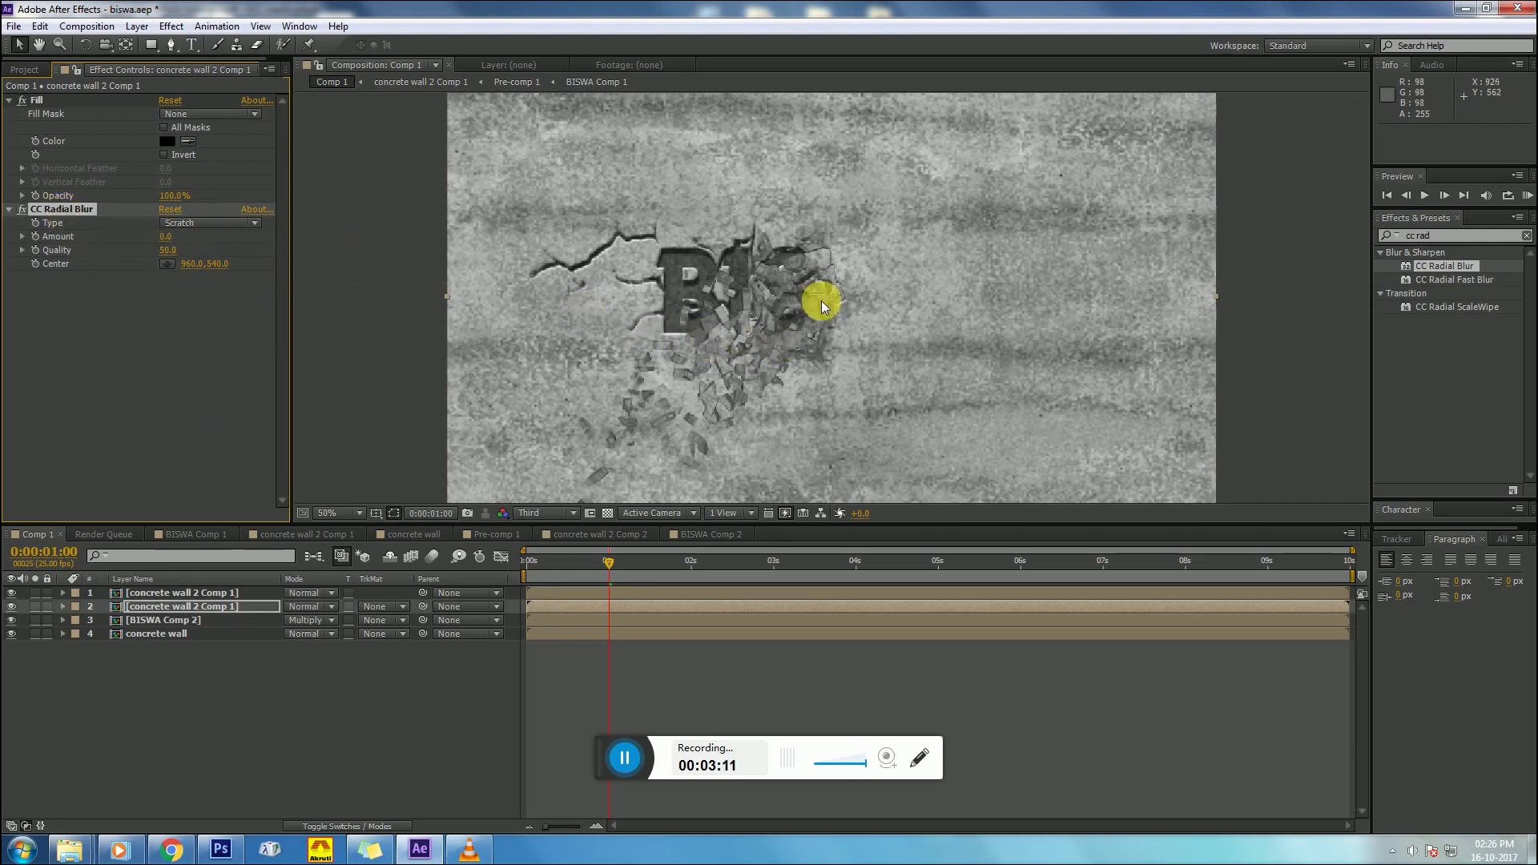
# Step: Try CC Radial Blur with its centre at 968, 214 and amount -14, preview the shadow, and delete the effect
pyautogui.moveTo(830, 298); pyautogui.dragTo(834, 167)
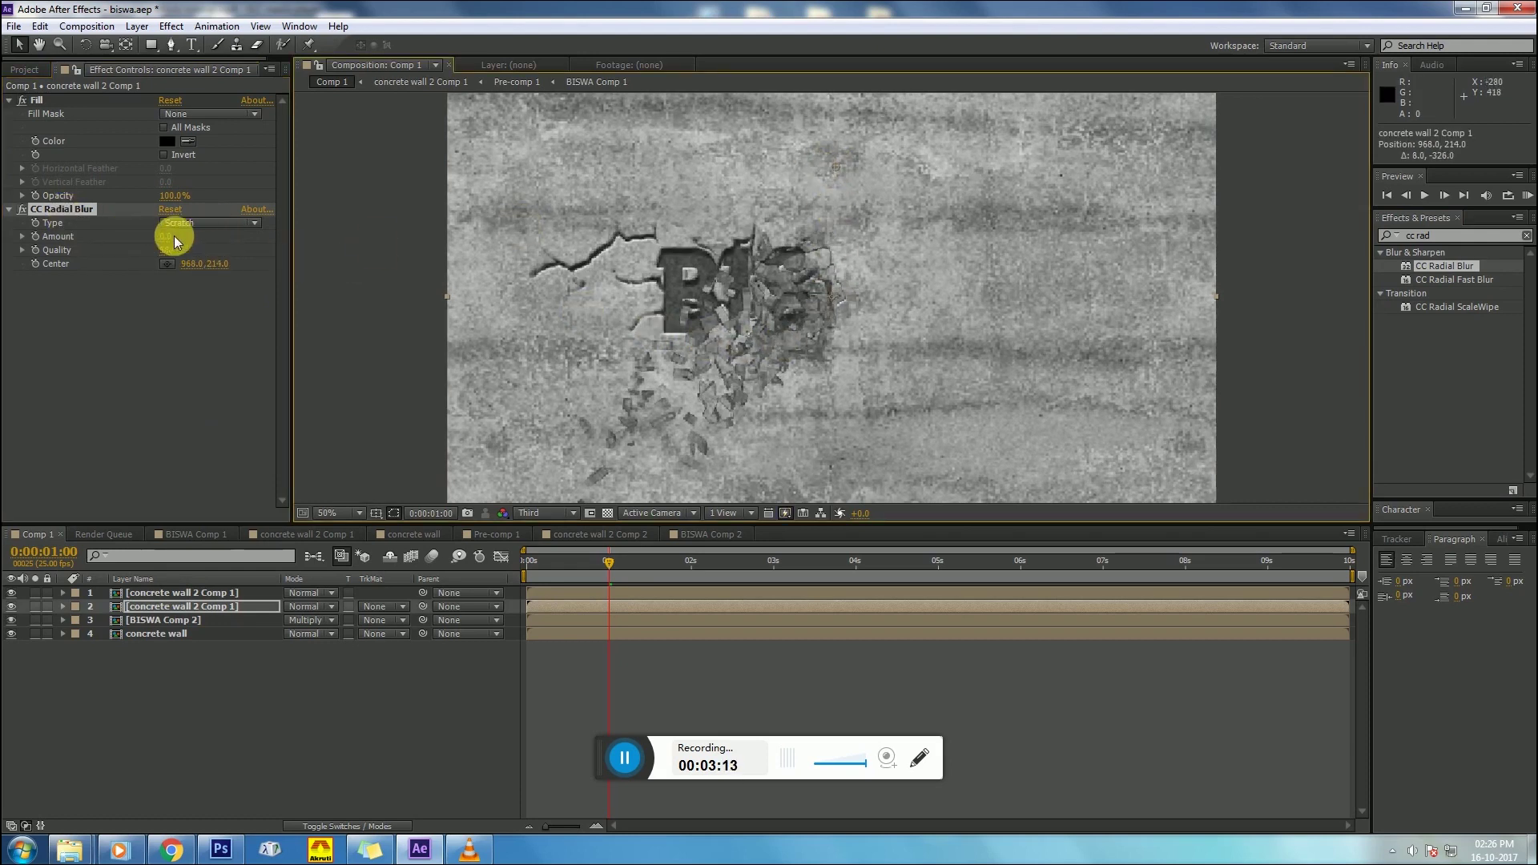
pyautogui.moveTo(177, 237)
pyautogui.mouseDown()
pyautogui.moveTo(292, 240)
pyautogui.moveTo(171, 252)
pyautogui.mouseUp()
pyautogui.press('space')
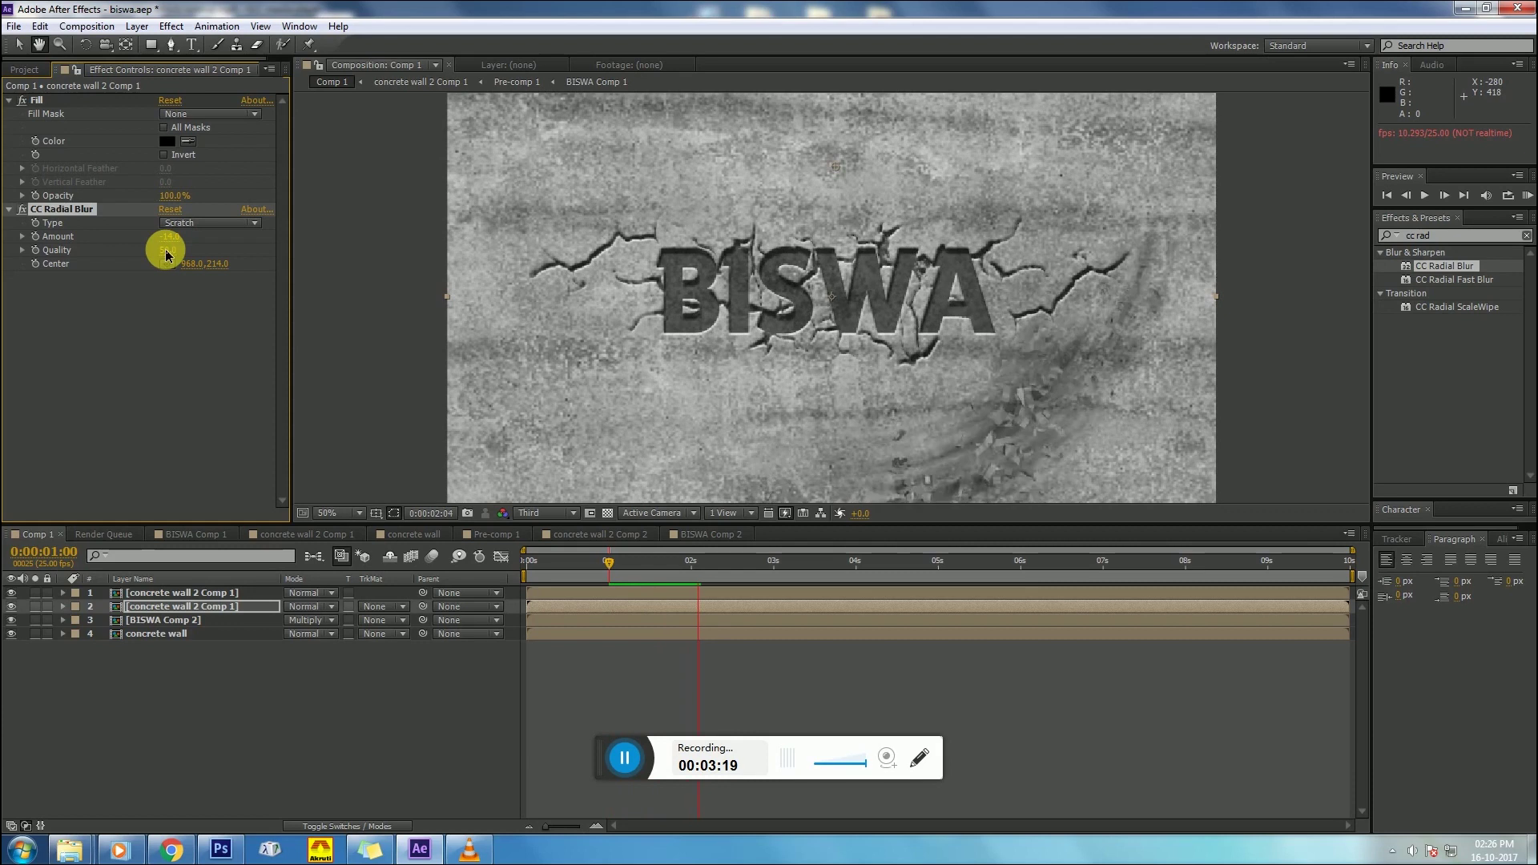
pyautogui.press('space')
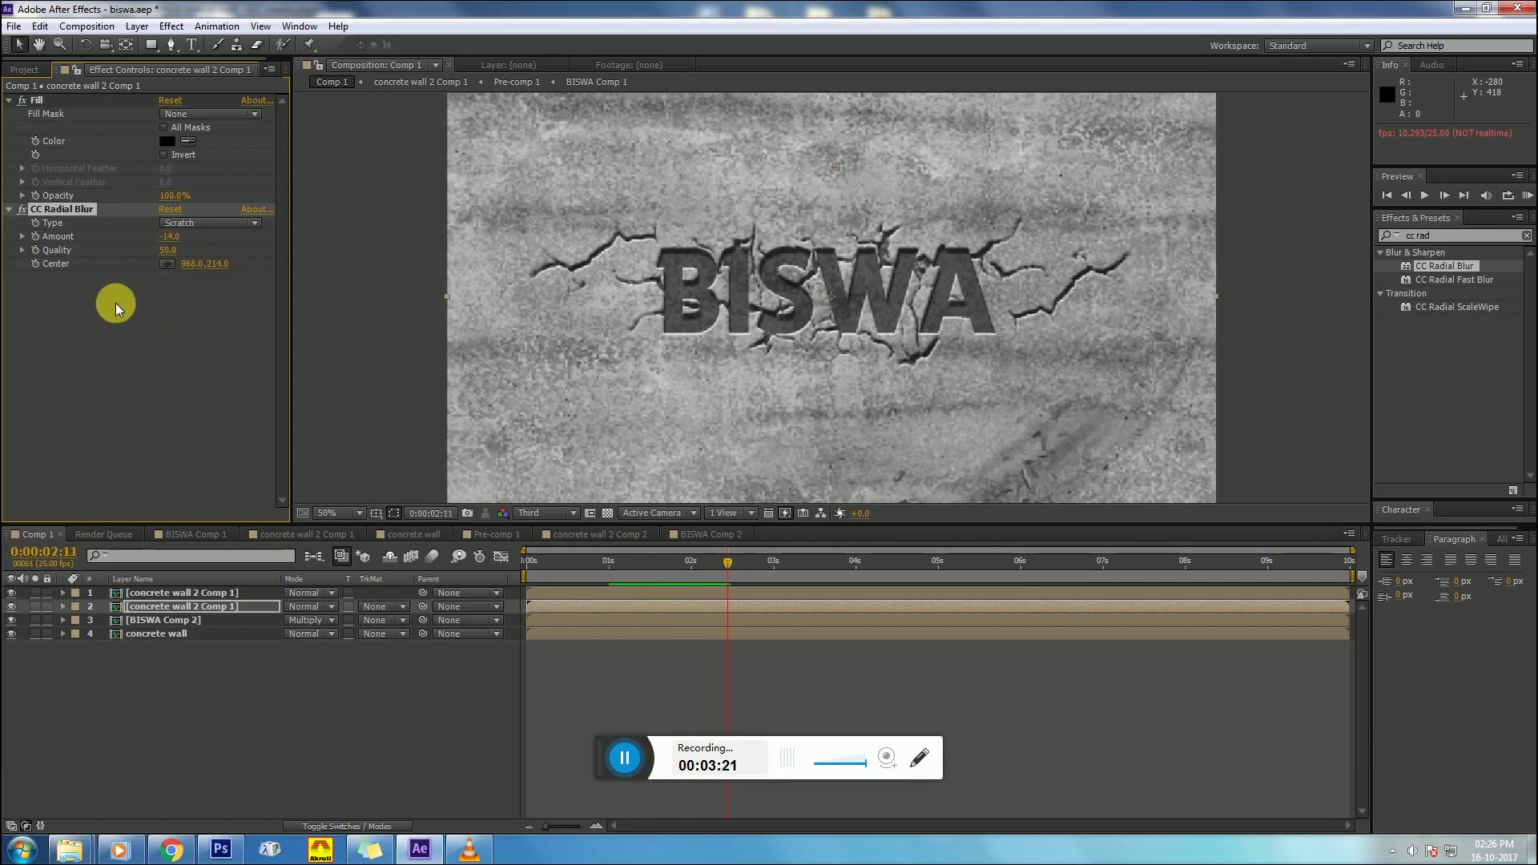
pyautogui.press('Delete')
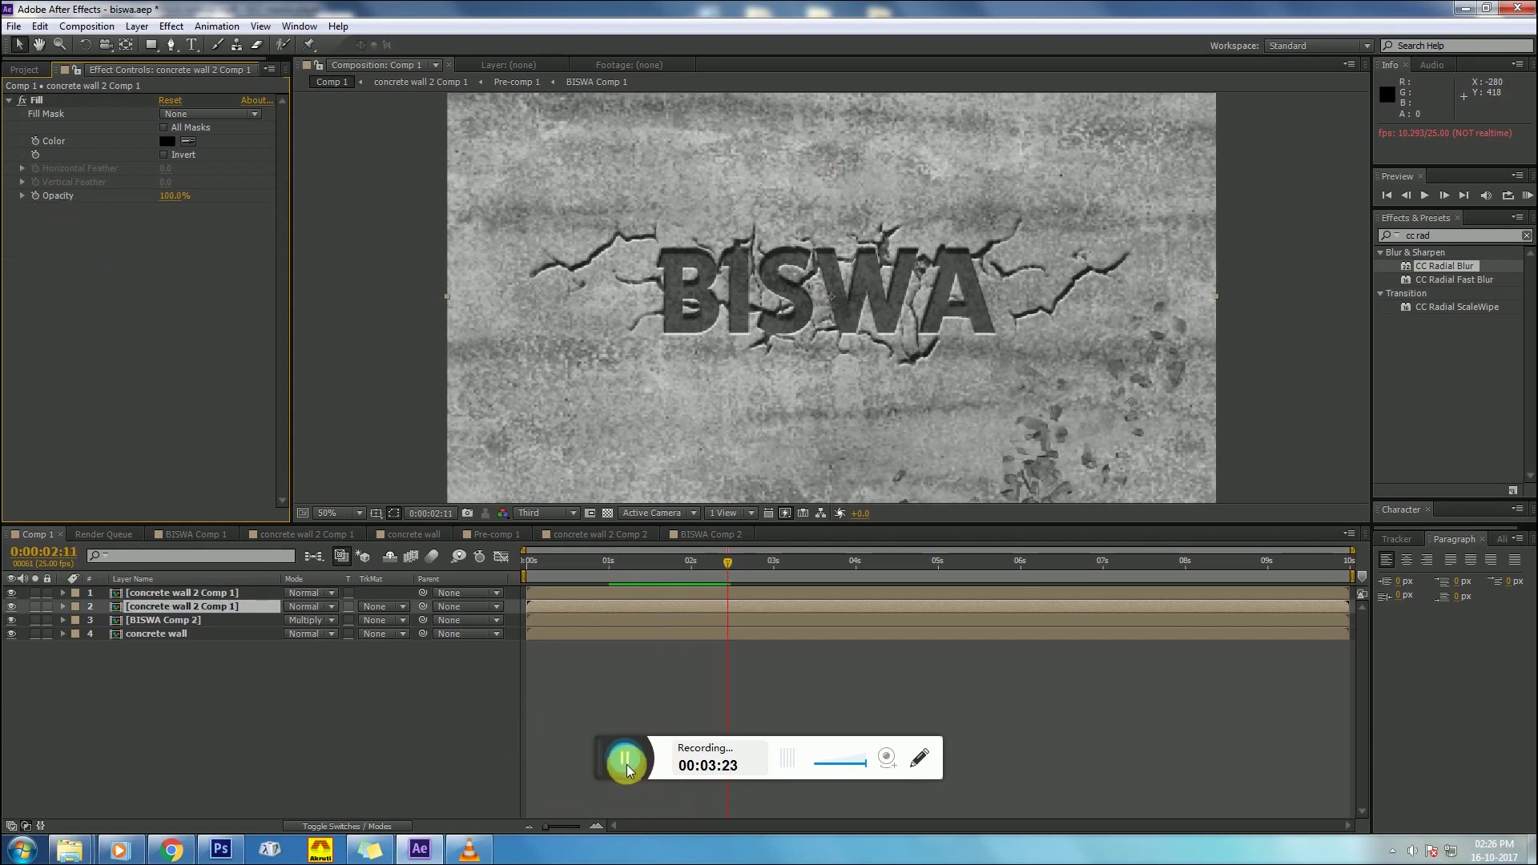
# Step: Apply a fresh CC Radial Blur to the lower concrete wall 2 Comp 1 layer and set its type to Fading Zoom
pyautogui.click(1526, 235)
pyautogui.click(1430, 240)
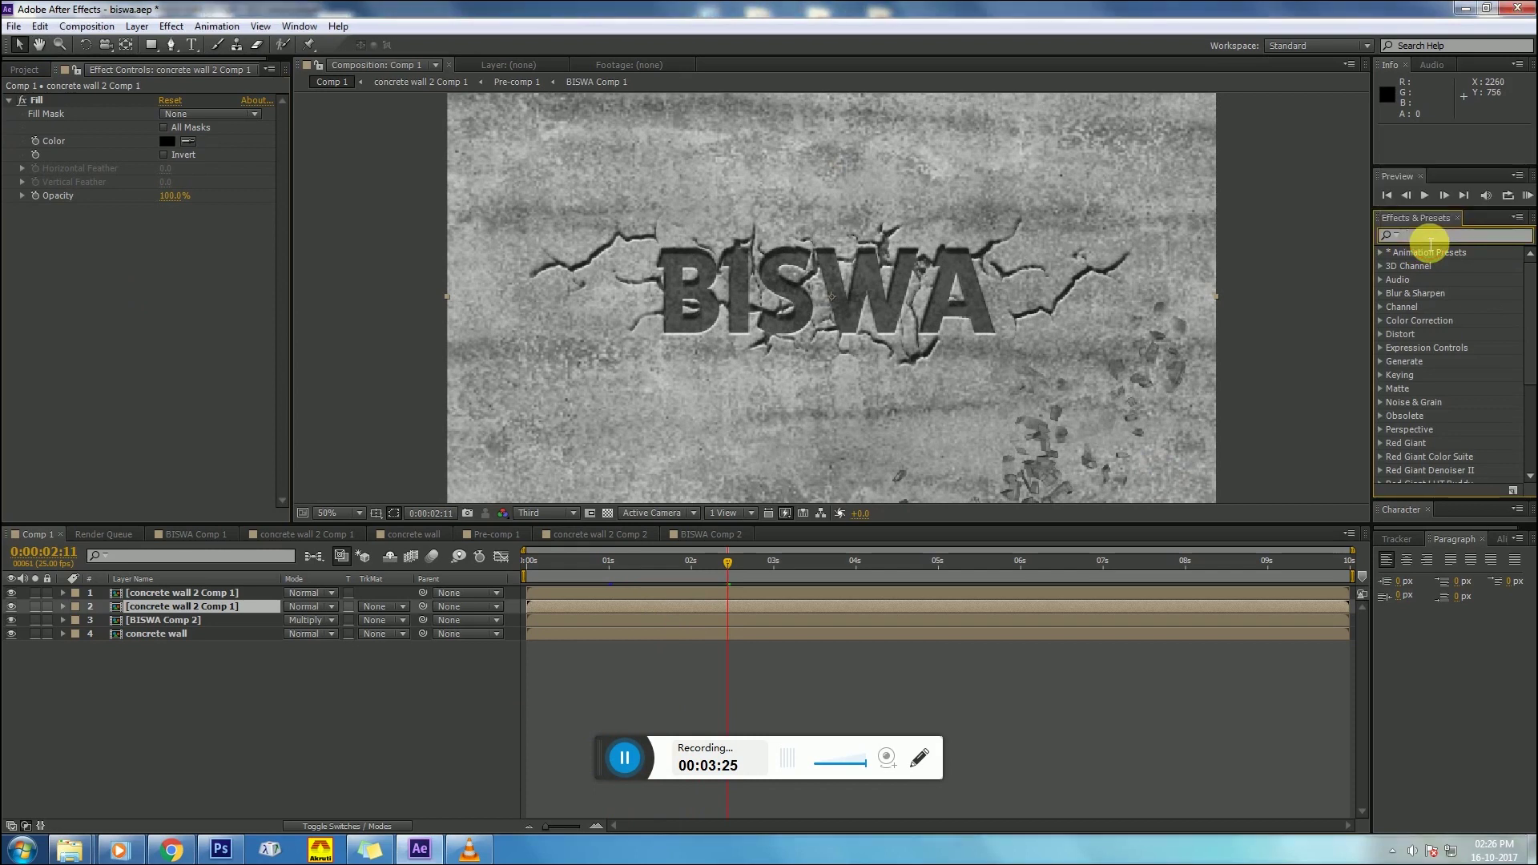
pyautogui.write('cc radial')
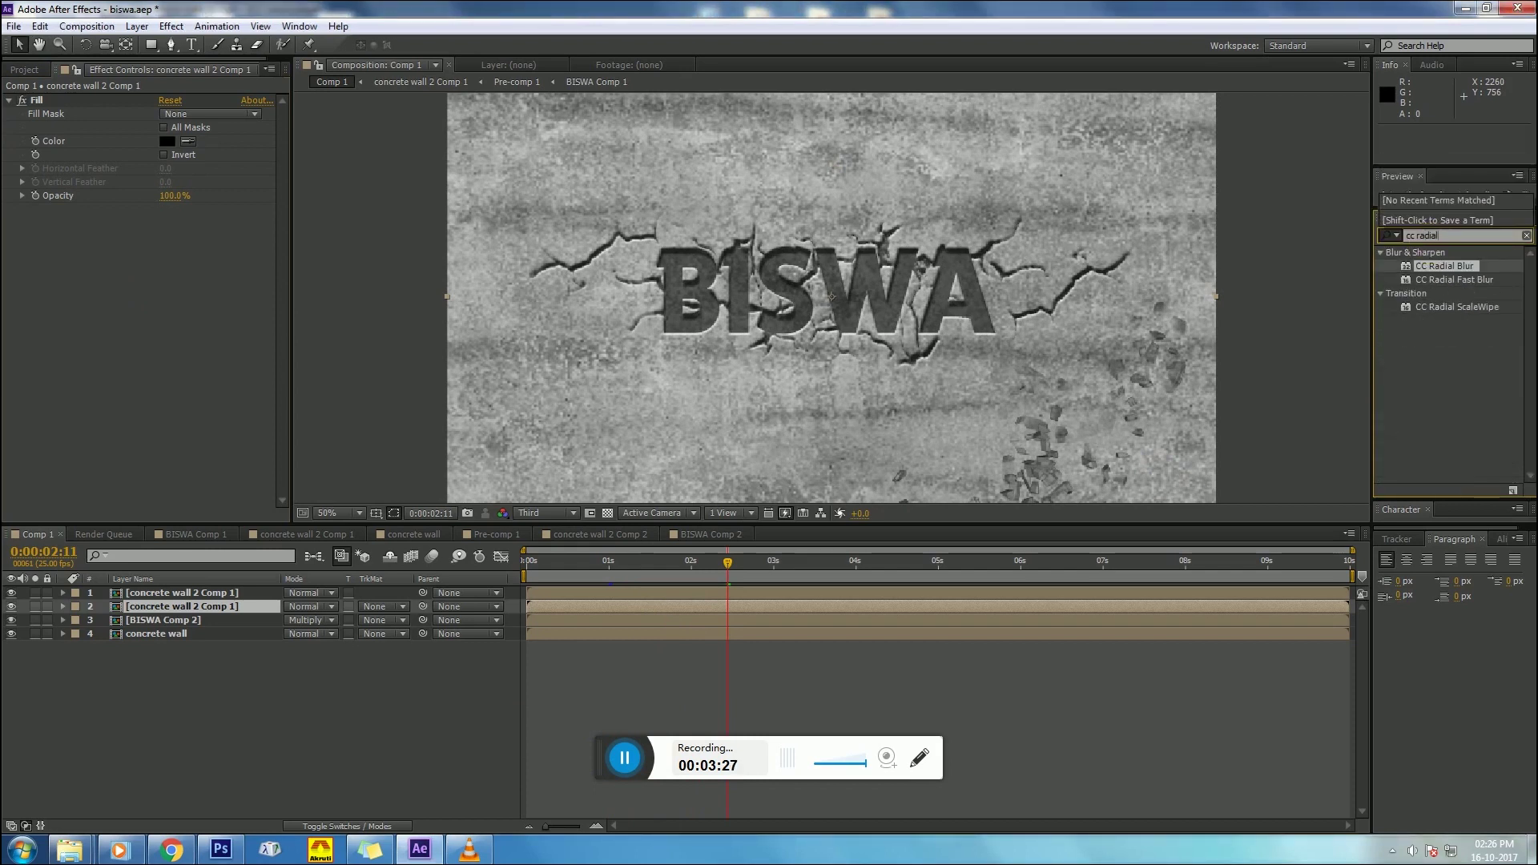
pyautogui.moveTo(1431, 274); pyautogui.dragTo(680, 606)
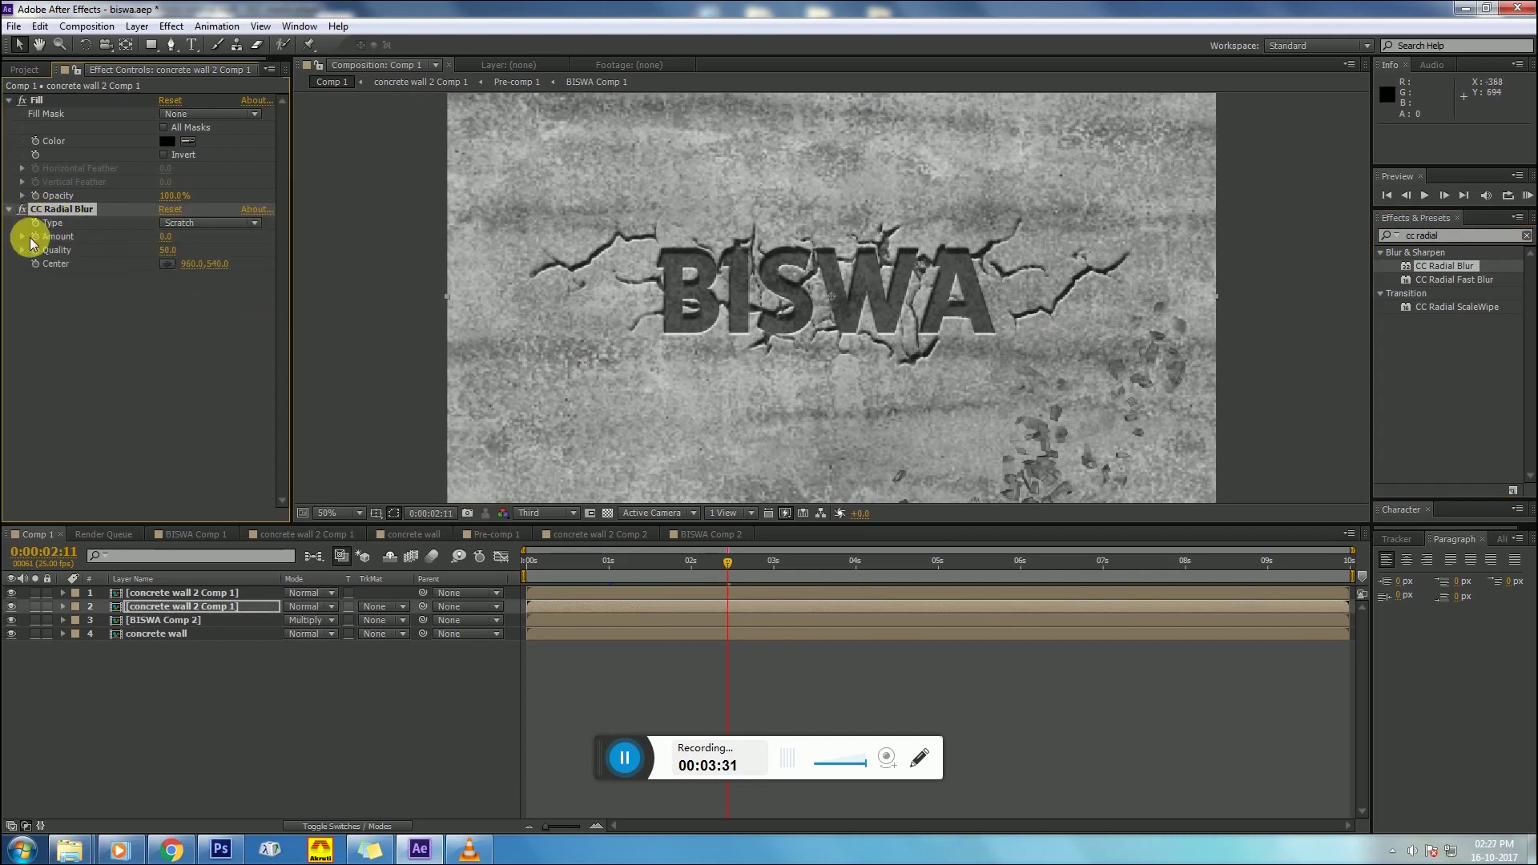
pyautogui.click(190, 224)
pyautogui.click(210, 257)
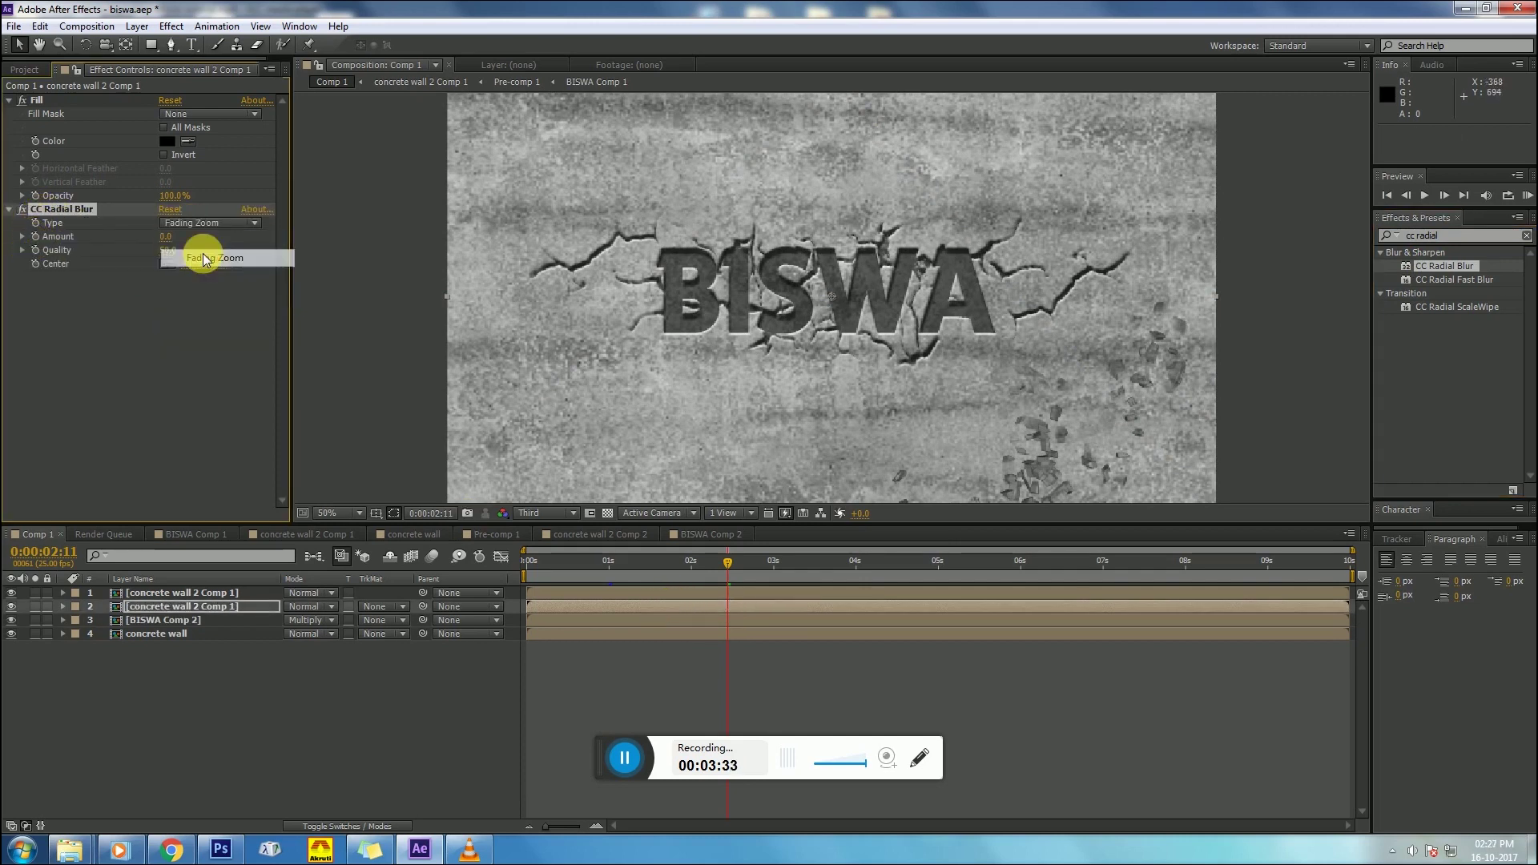
# Step: At 0:00:01:06, set the CC Radial Blur amount to 25 and move its centre far above the wall to about 1030, -1682
pyautogui.moveTo(160, 241)
pyautogui.mouseDown()
pyautogui.moveTo(194, 237)
pyautogui.moveTo(174, 239)
pyautogui.mouseUp()
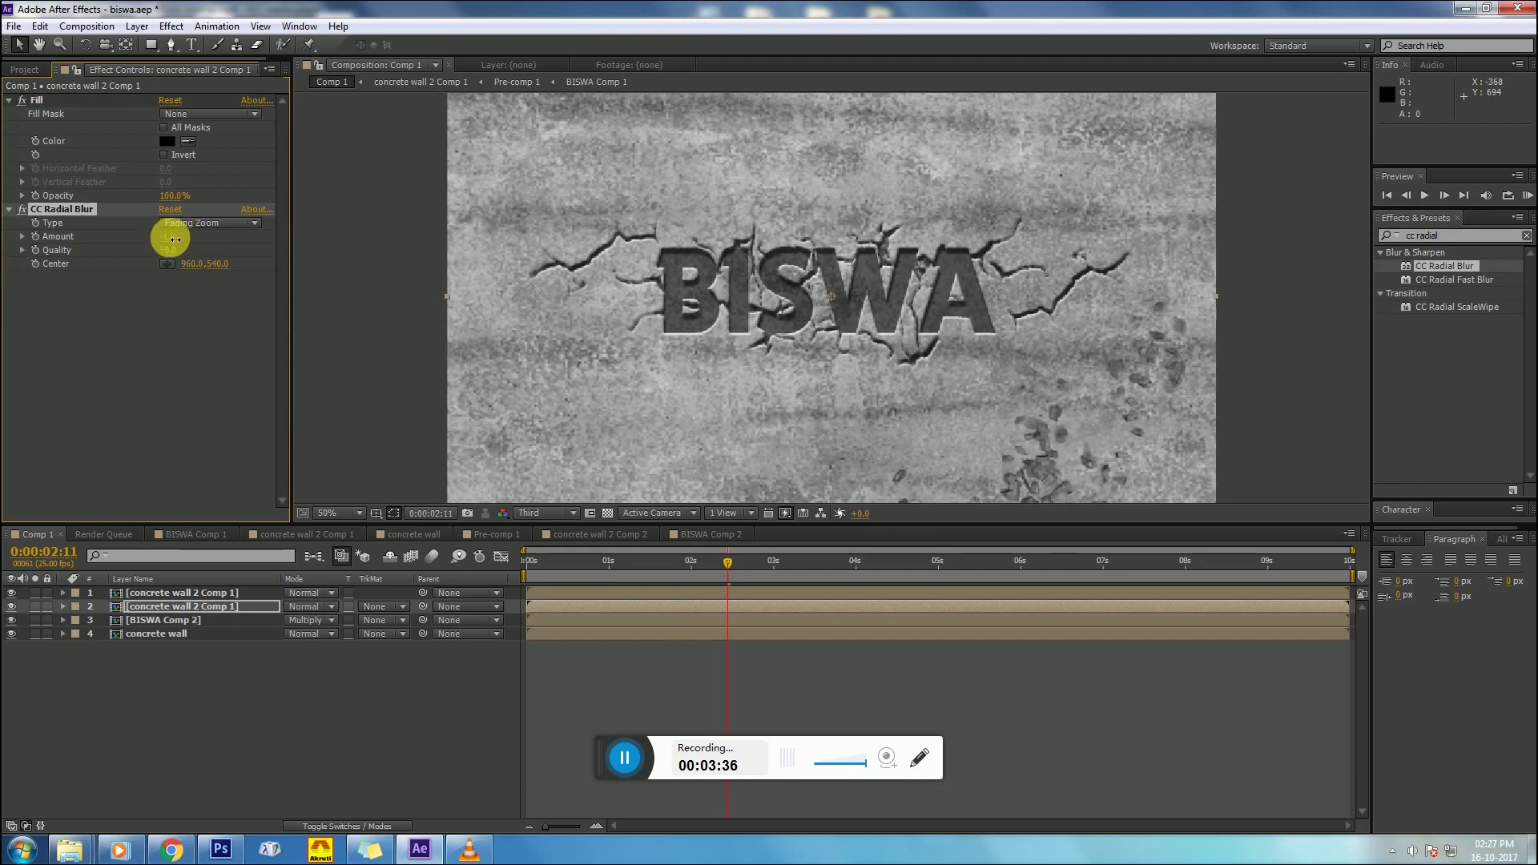
pyautogui.click(632, 571)
pyautogui.moveTo(629, 570); pyautogui.dragTo(628, 571)
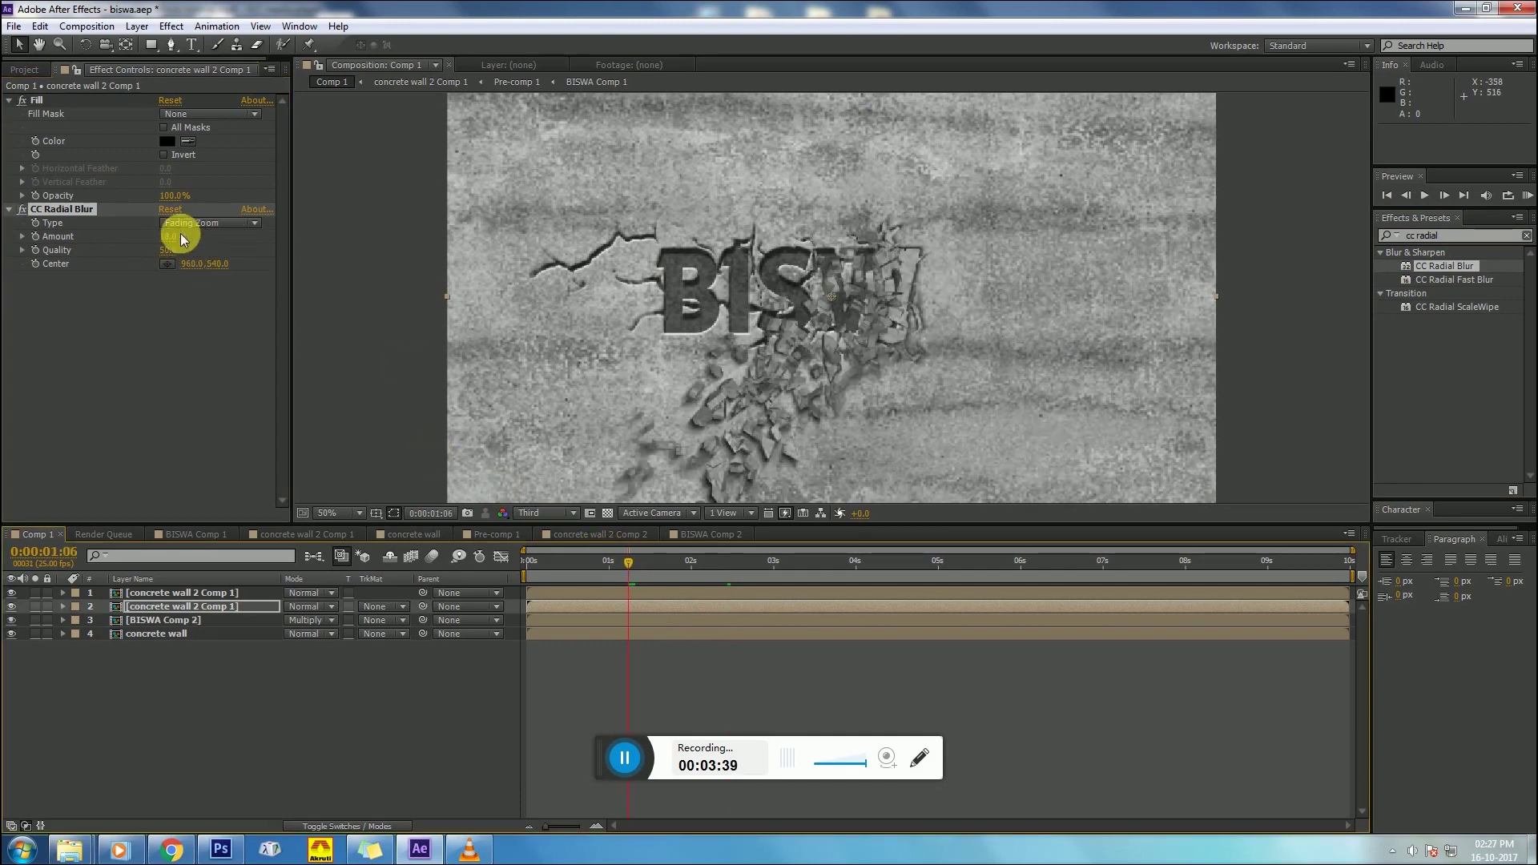
pyautogui.moveTo(170, 235); pyautogui.dragTo(187, 266)
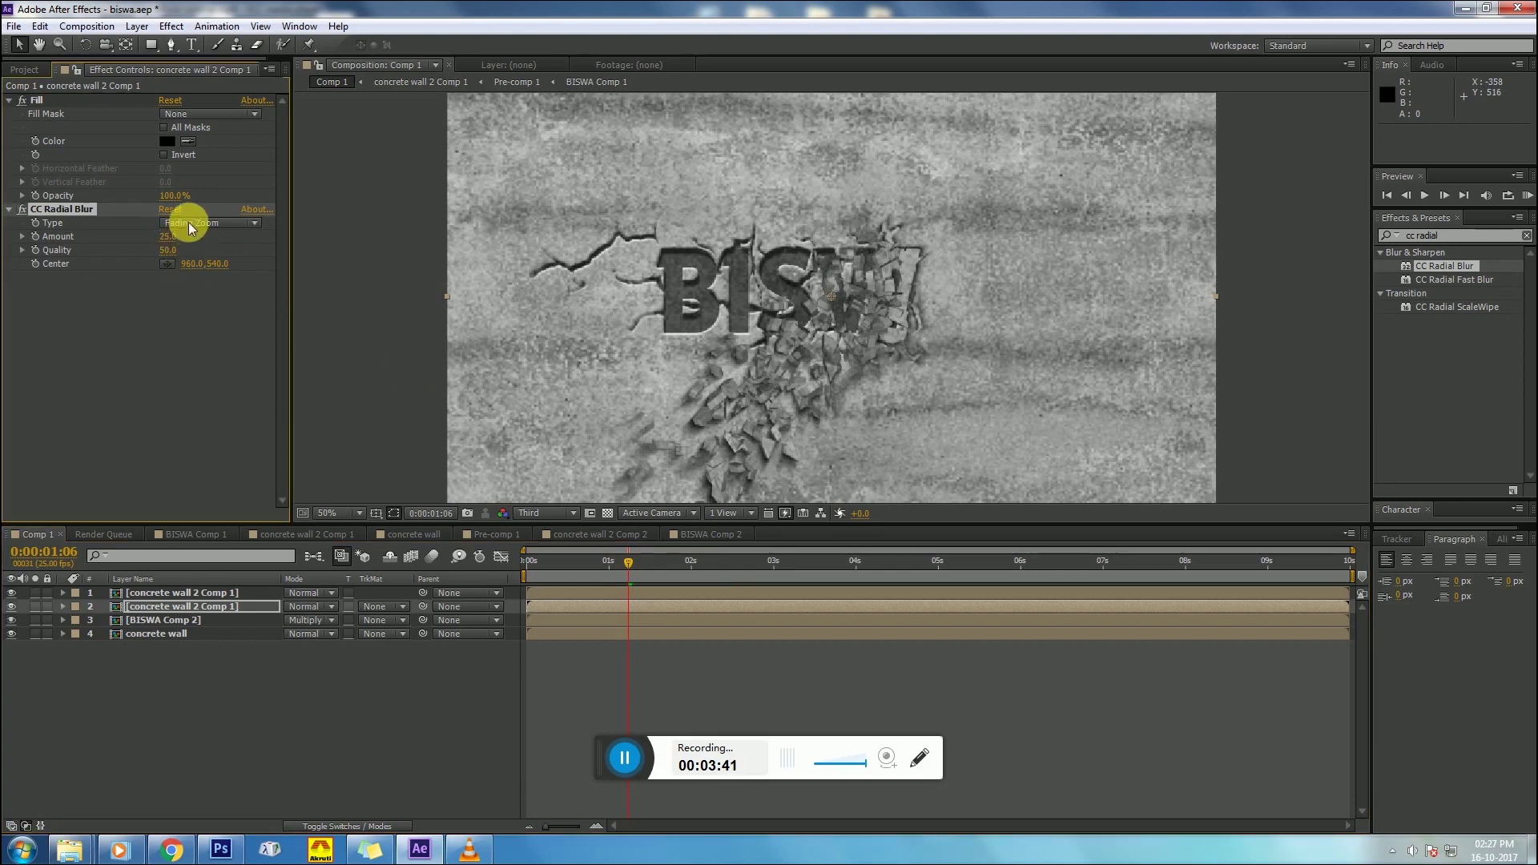
pyautogui.moveTo(828, 300); pyautogui.dragTo(823, 404)
pyautogui.press(',')
pyautogui.press(',')
pyautogui.press(',')
pyautogui.press('.')
pyautogui.press('.')
pyautogui.press('.')
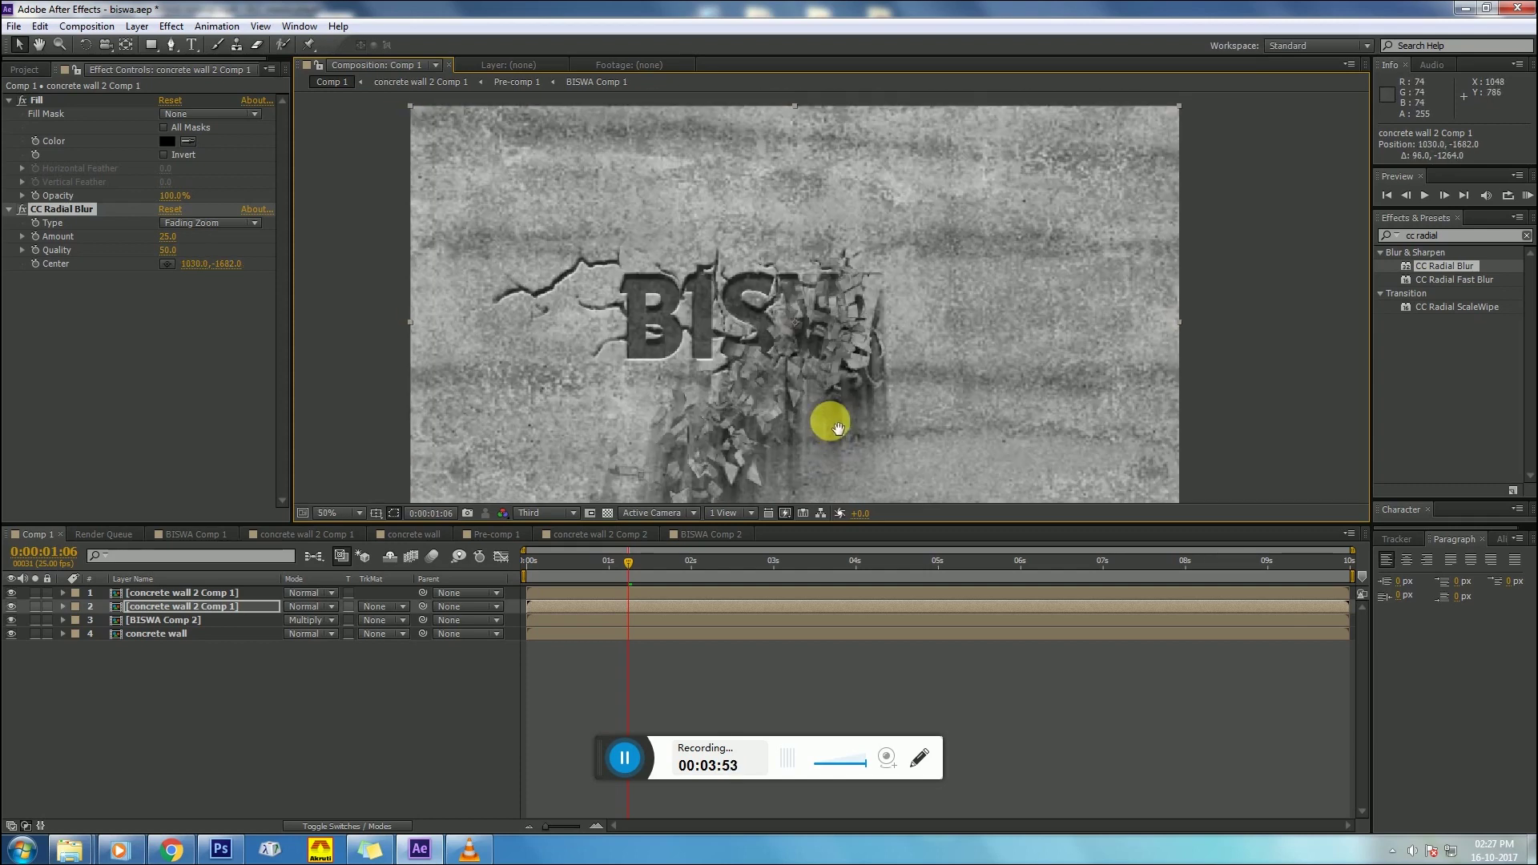
# Step: Set the radial blur amount to 14 and quality to 53.9, and check the shadow at 0:00:01:13
pyautogui.moveTo(168, 238); pyautogui.dragTo(196, 249)
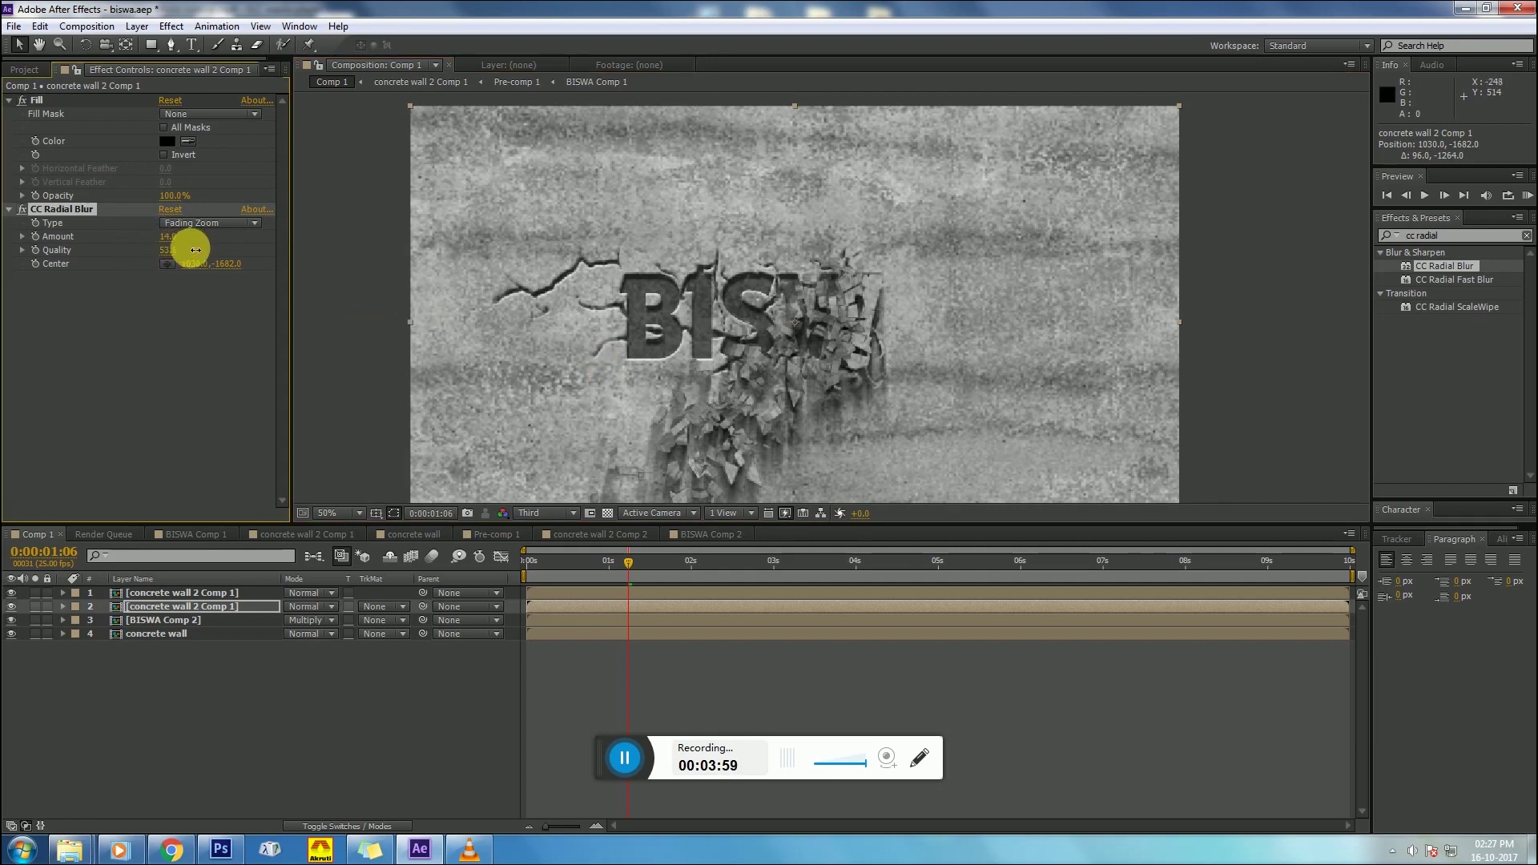
pyautogui.press(',')
pyautogui.press(',')
pyautogui.moveTo(628, 564)
pyautogui.mouseDown()
pyautogui.moveTo(602, 566)
pyautogui.moveTo(728, 570)
pyautogui.moveTo(652, 566)
pyautogui.mouseUp()
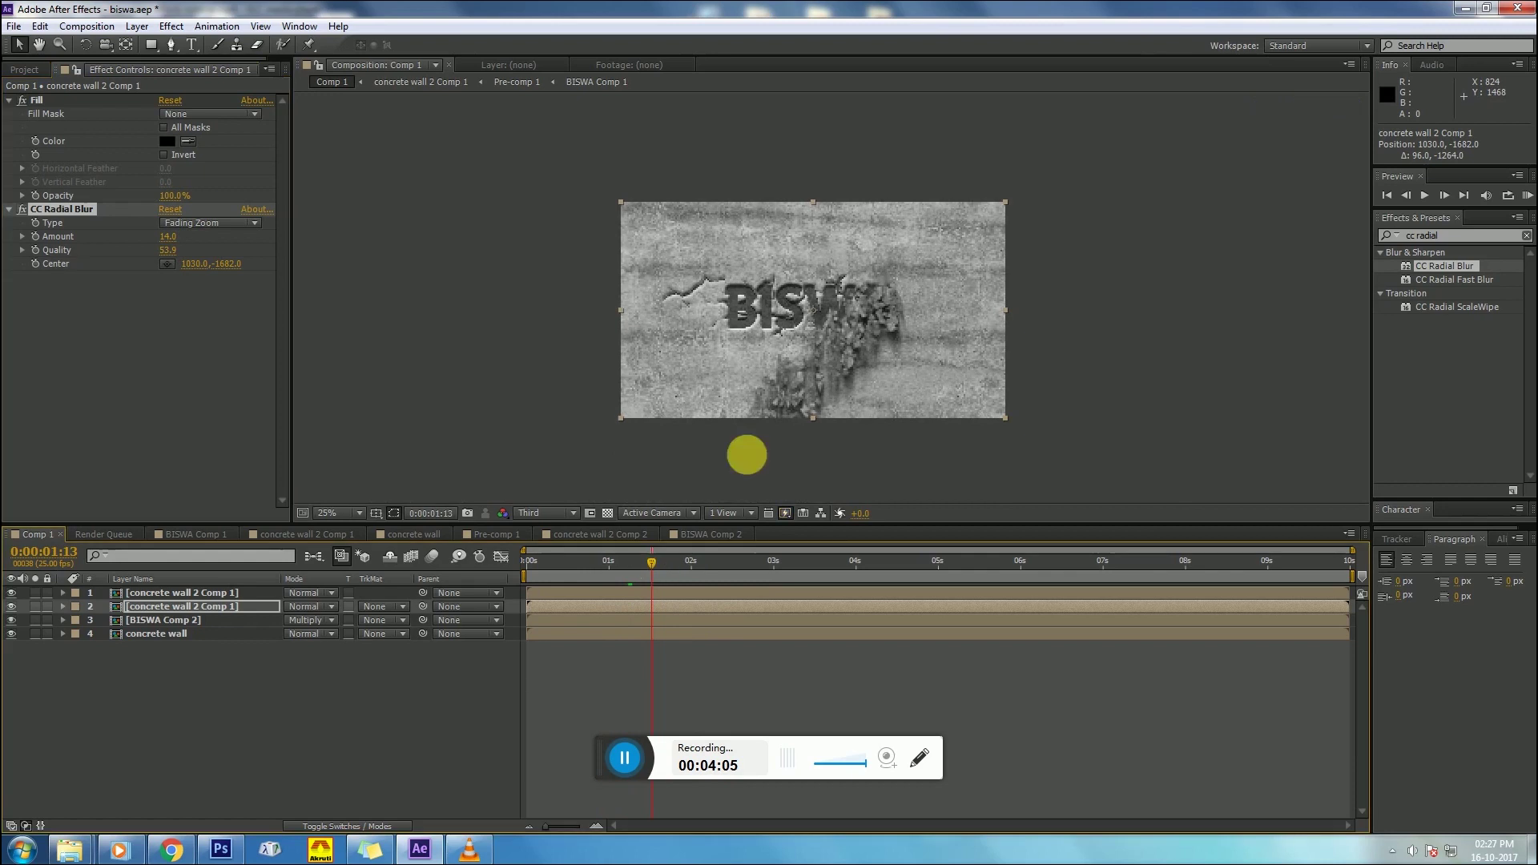
pyautogui.press('.')
pyautogui.press('.')
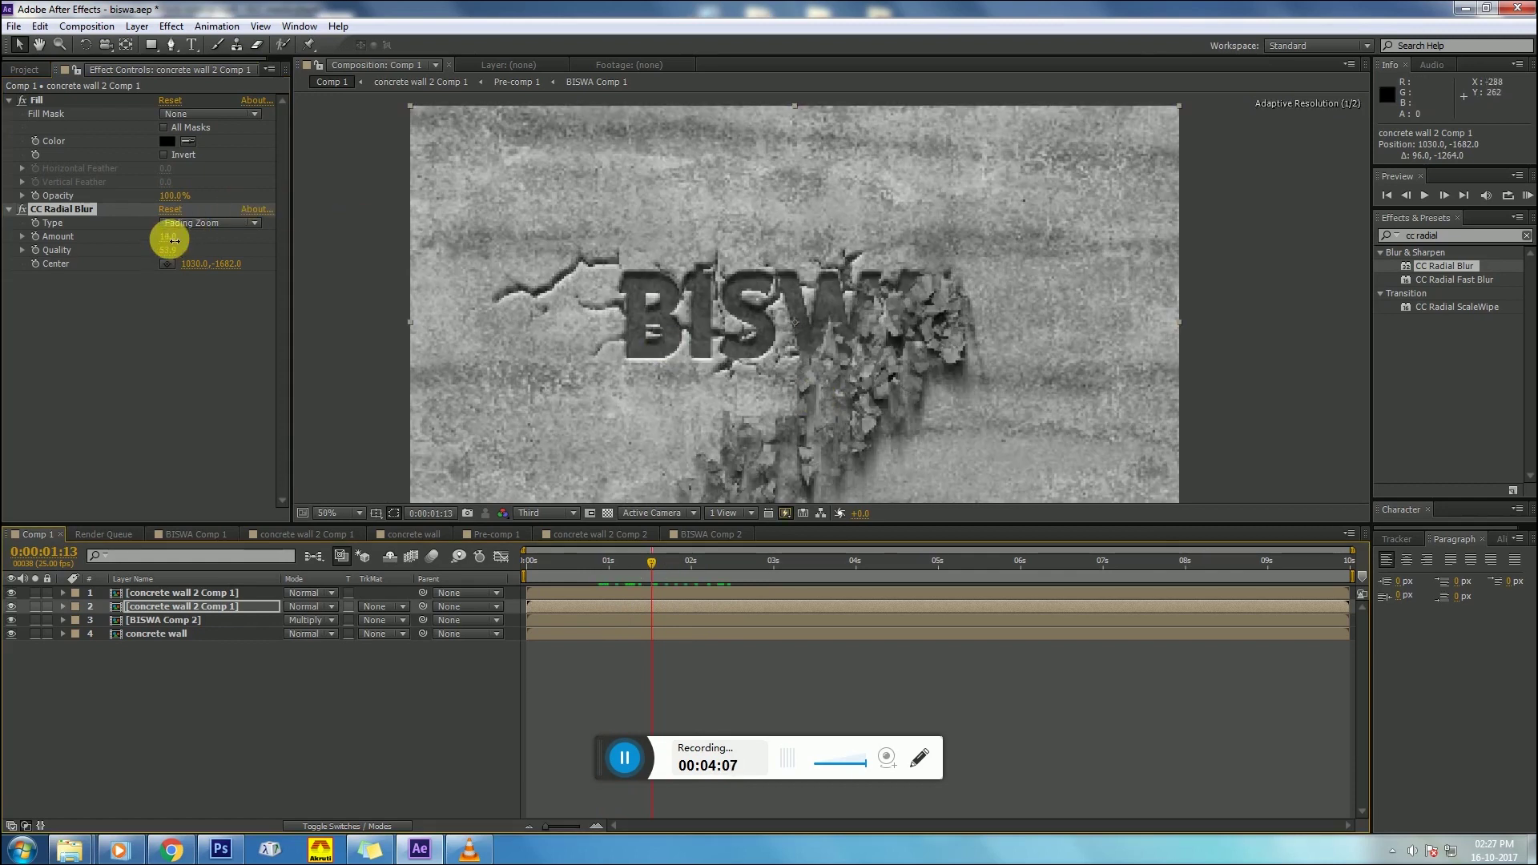
# Step: Reduce the radial blur amount to 7 and scrub from the start to 0:00:02:10 to check the falling pieces' shadow
pyautogui.moveTo(165, 238); pyautogui.dragTo(174, 244)
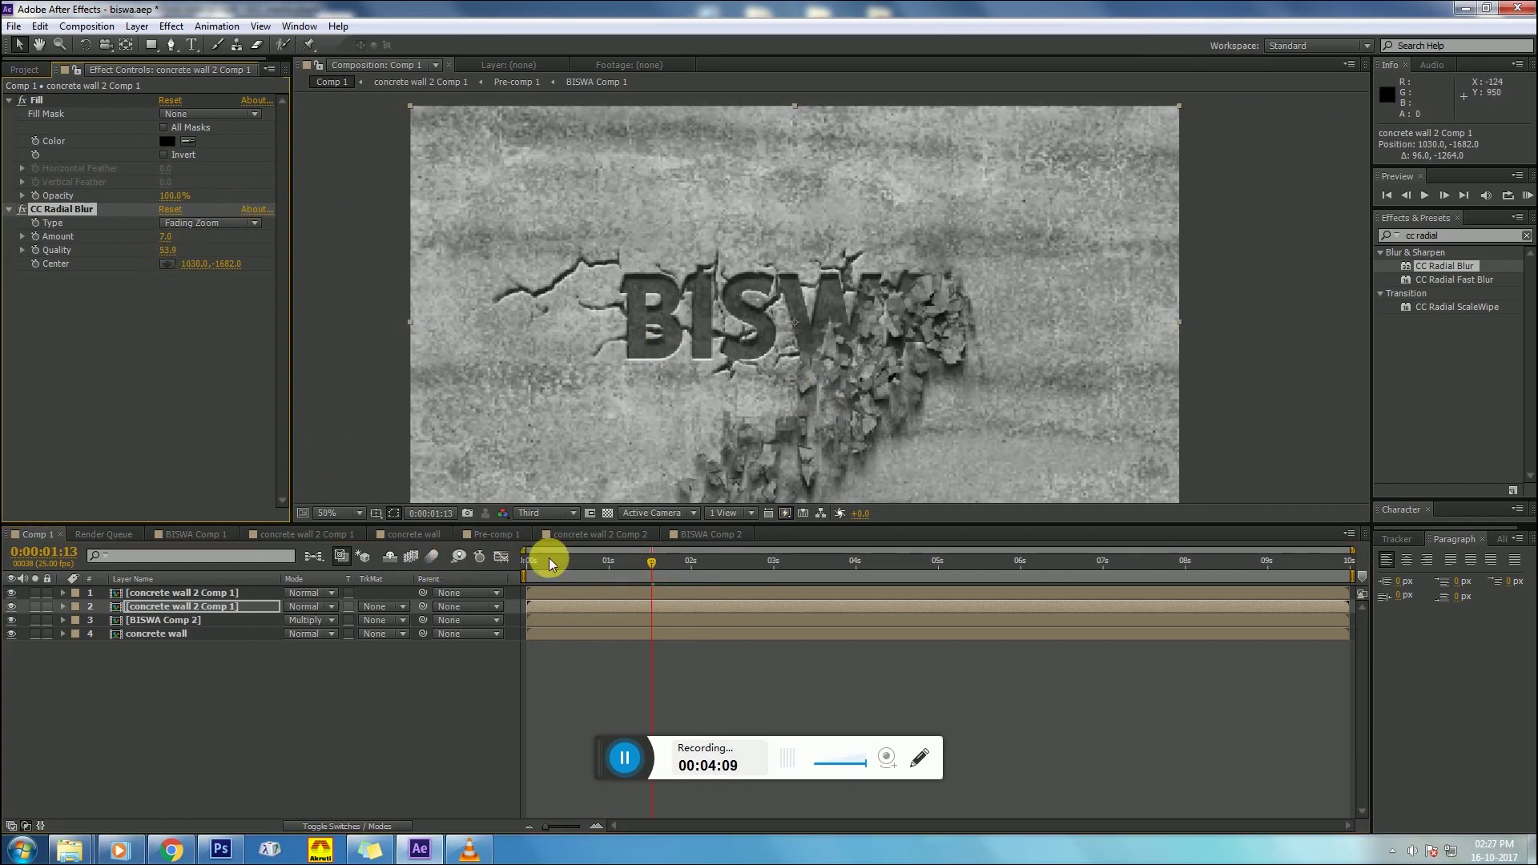
pyautogui.click(522, 565)
pyautogui.moveTo(522, 565); pyautogui.dragTo(724, 578)
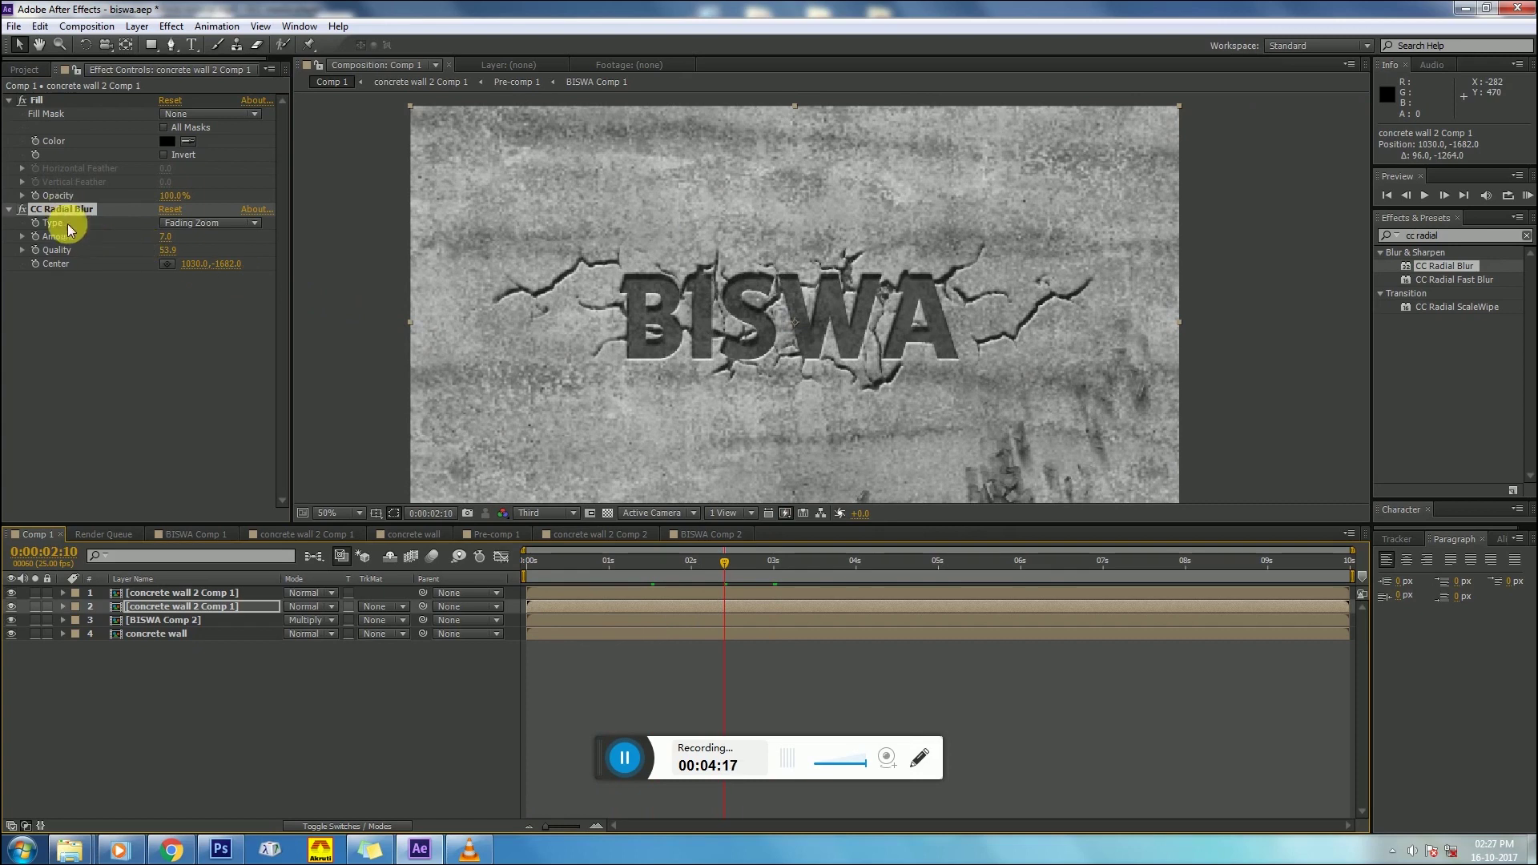
# Step: Open the source composition of the upper concrete wall 2 Comp 1 layer and review its Shatter settings at 0:00:00:13
pyautogui.click(124, 593)
pyautogui.doubleClick(140, 596)
pyautogui.moveTo(457, 563); pyautogui.dragTo(503, 574)
pyautogui.scroll(-1, 194, 366)
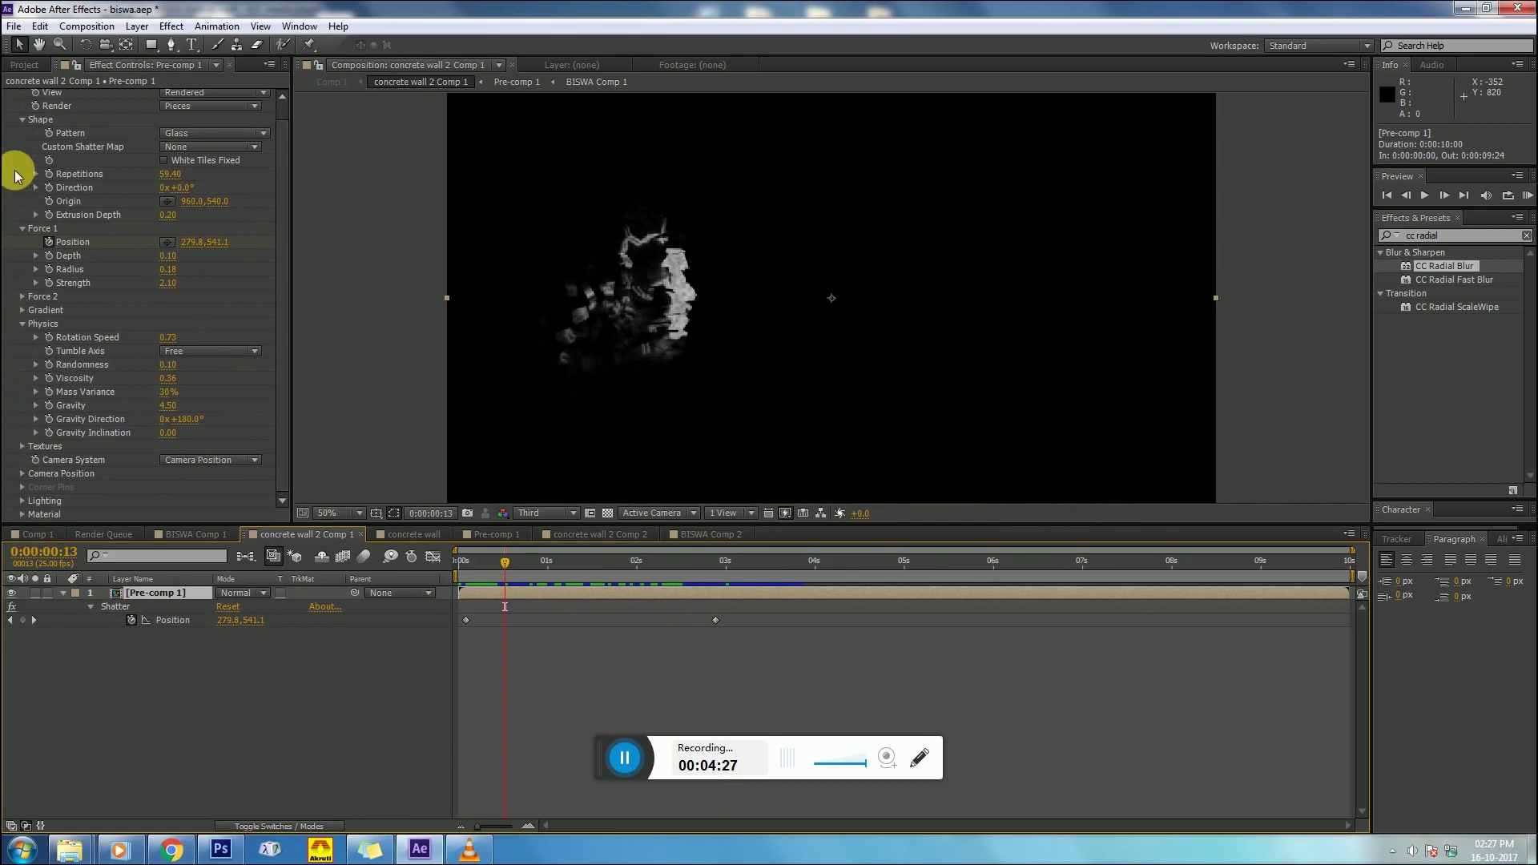
pyautogui.scroll(1, 14, 176)
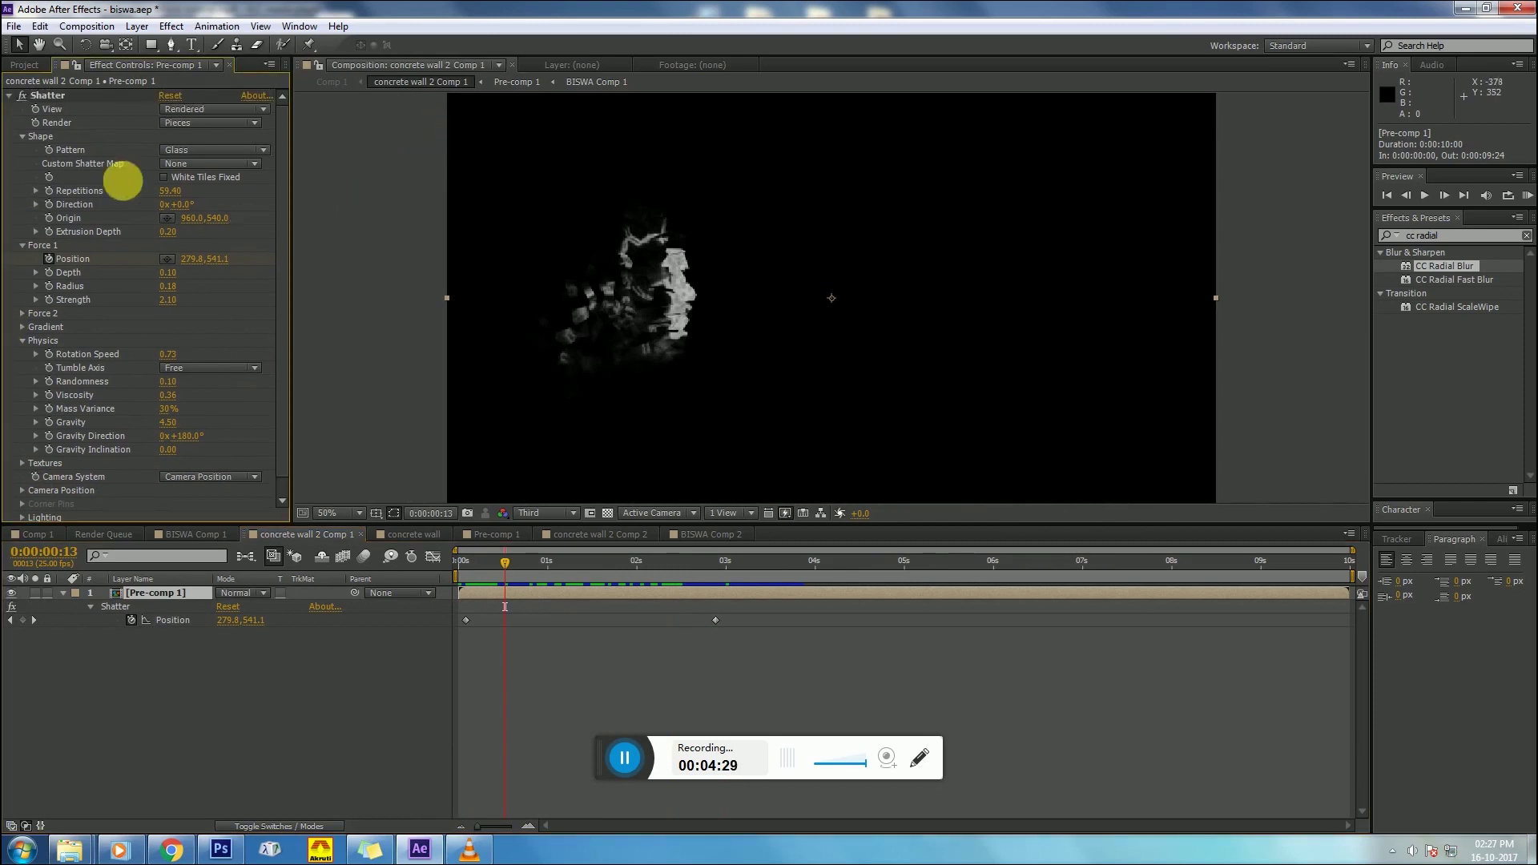
# Step: Set the Shatter effect's lighting to use First Comp Light as its light type
pyautogui.click(10, 96)
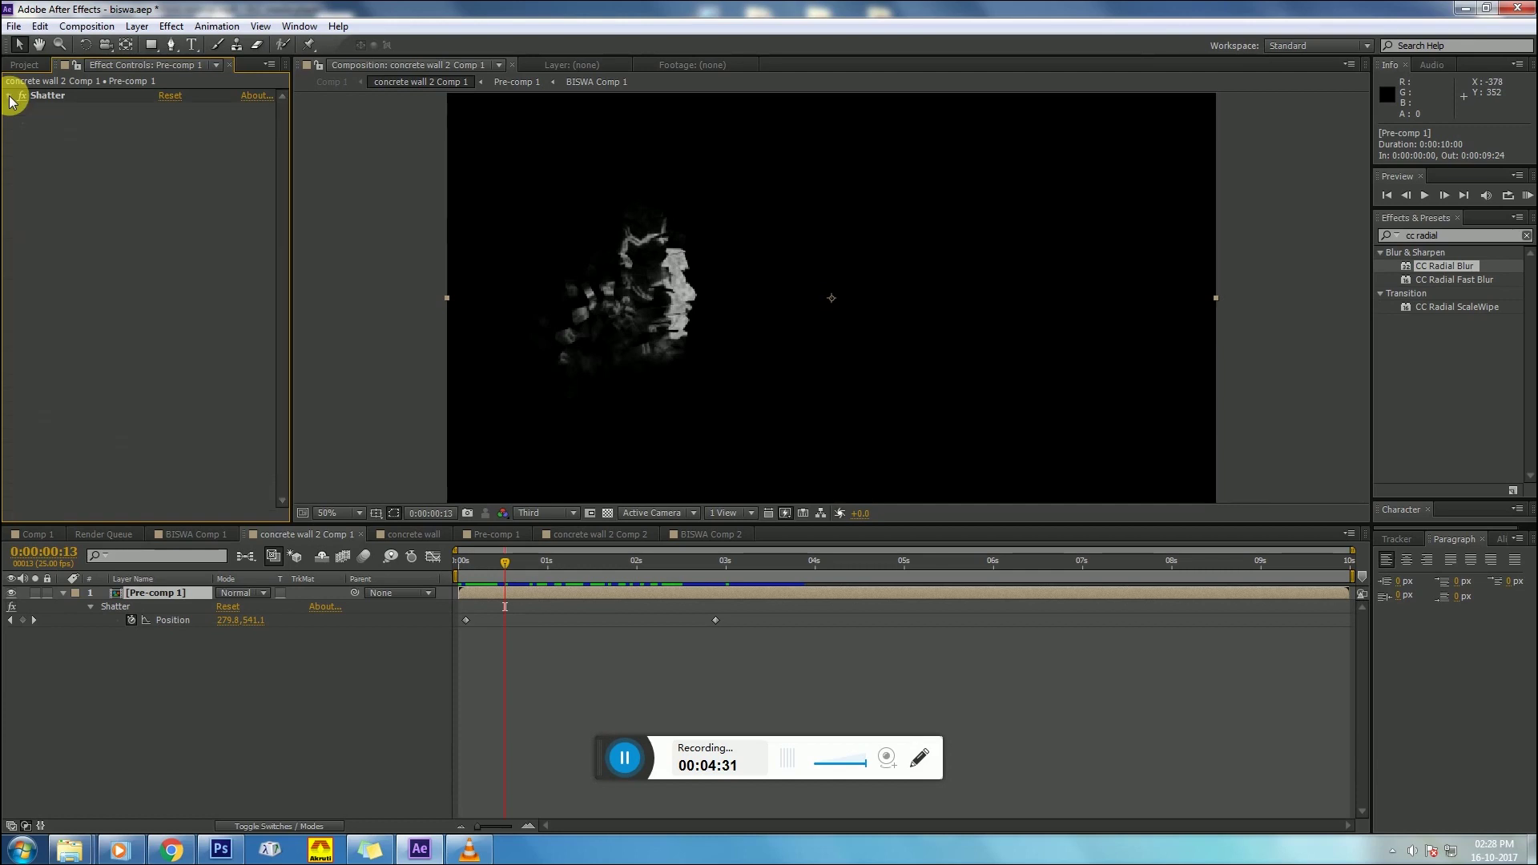
pyautogui.click(11, 96)
pyautogui.click(23, 136)
pyautogui.click(23, 149)
pyautogui.click(23, 163)
pyautogui.click(22, 191)
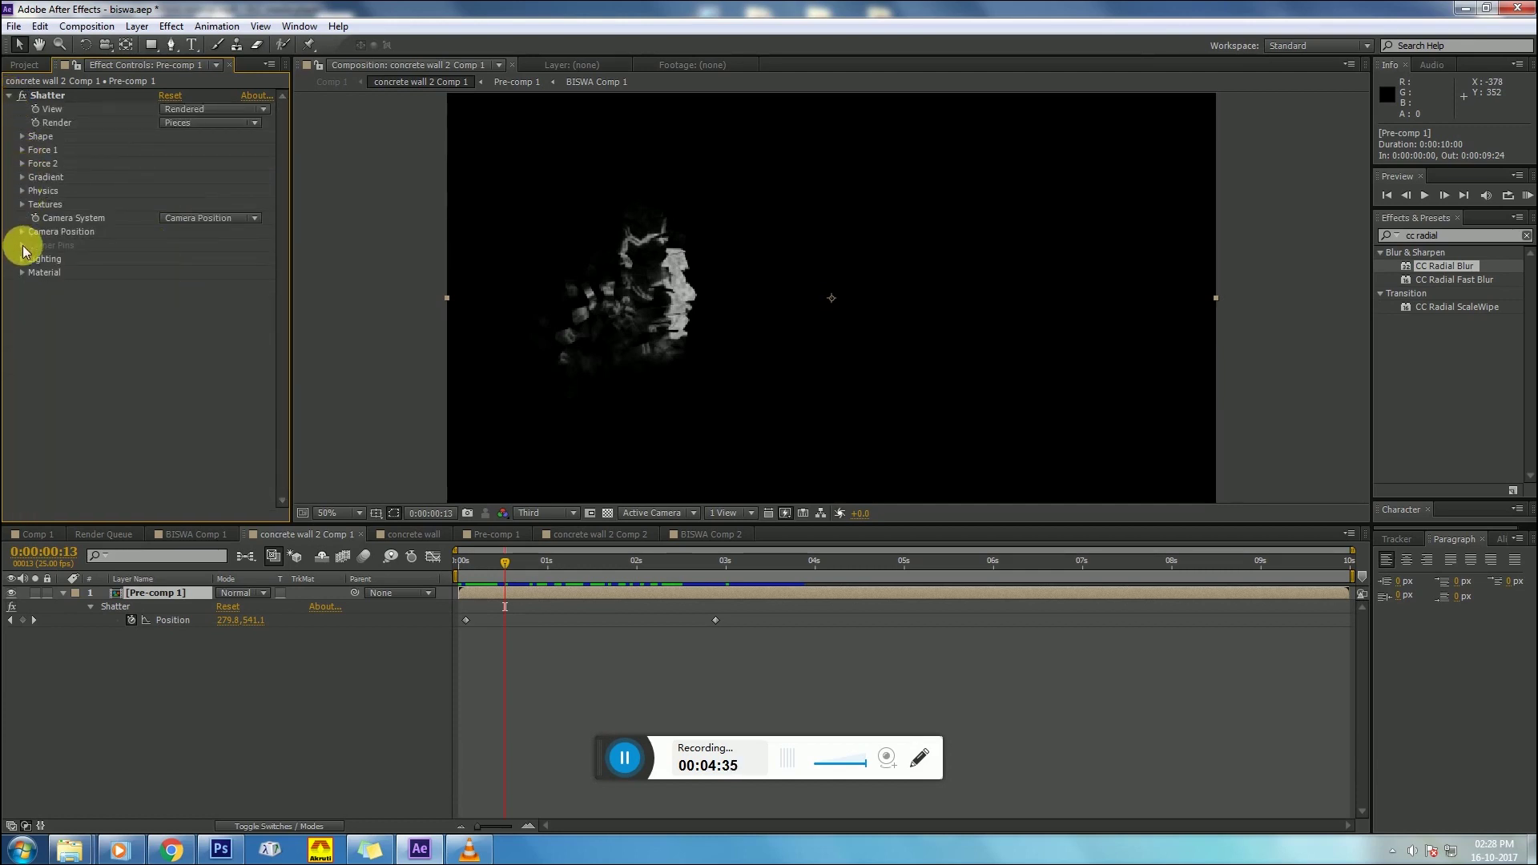
pyautogui.click(23, 259)
pyautogui.click(192, 274)
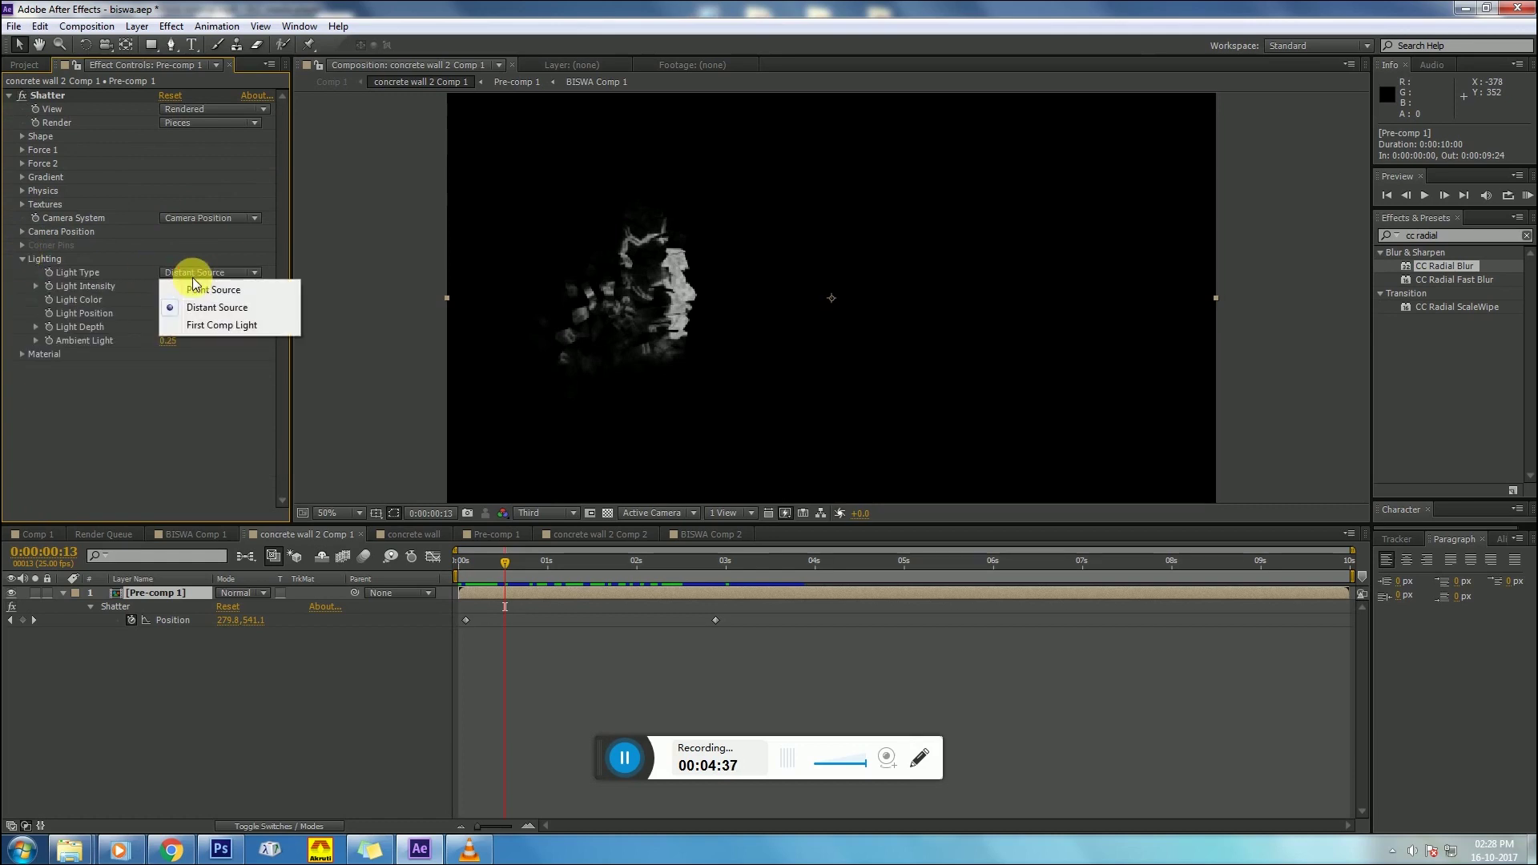
pyautogui.click(221, 325)
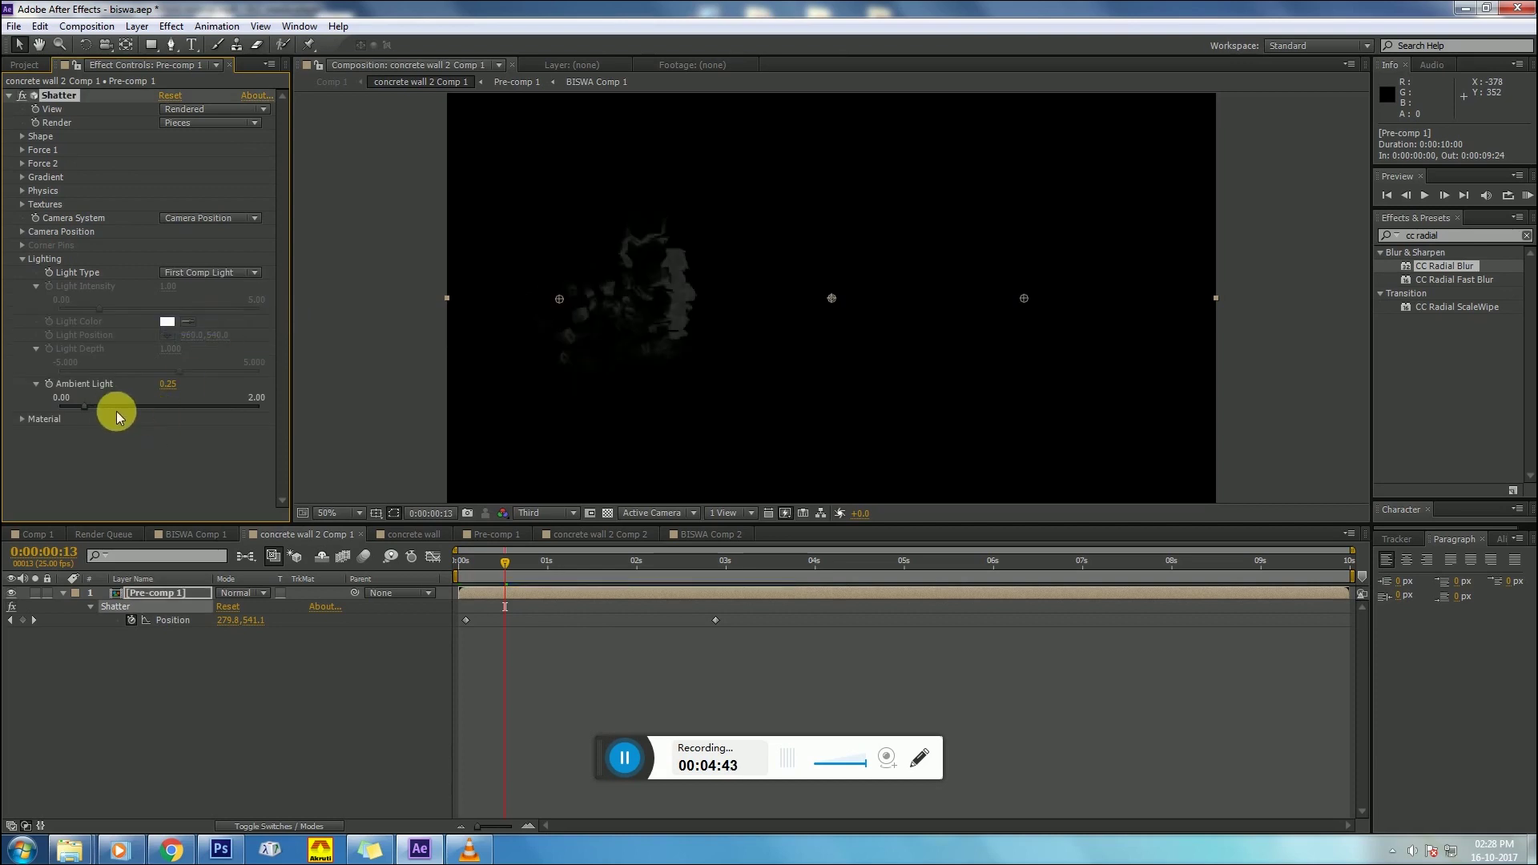
# Step: Add a new Point light named Light 1 to the concrete wall 2 Comp 1 composition
pyautogui.rightClick(236, 679)
pyautogui.moveTo(278, 514)
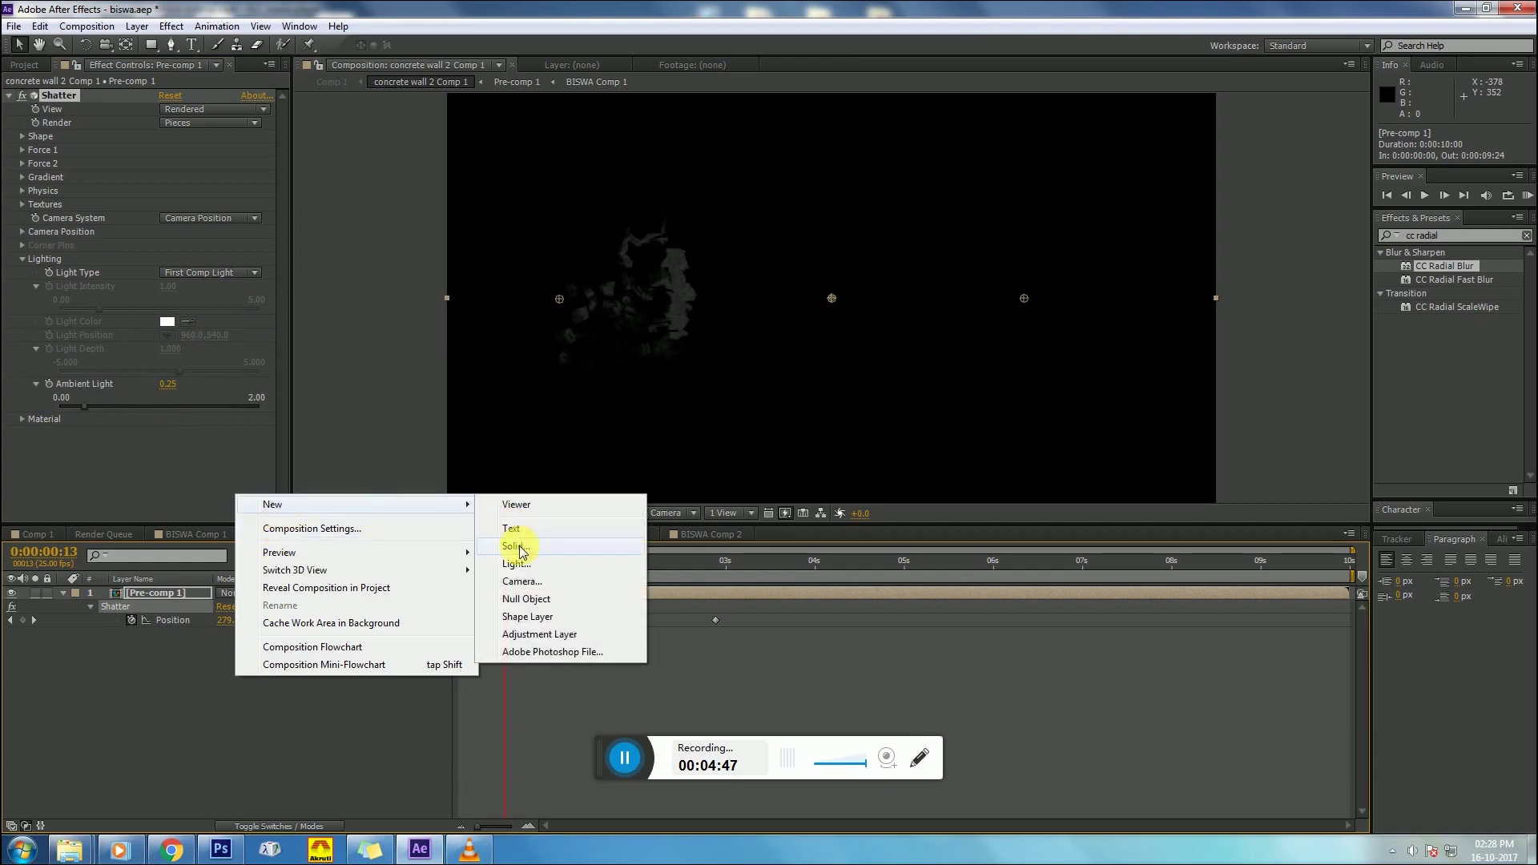
pyautogui.click(538, 570)
pyautogui.click(773, 294)
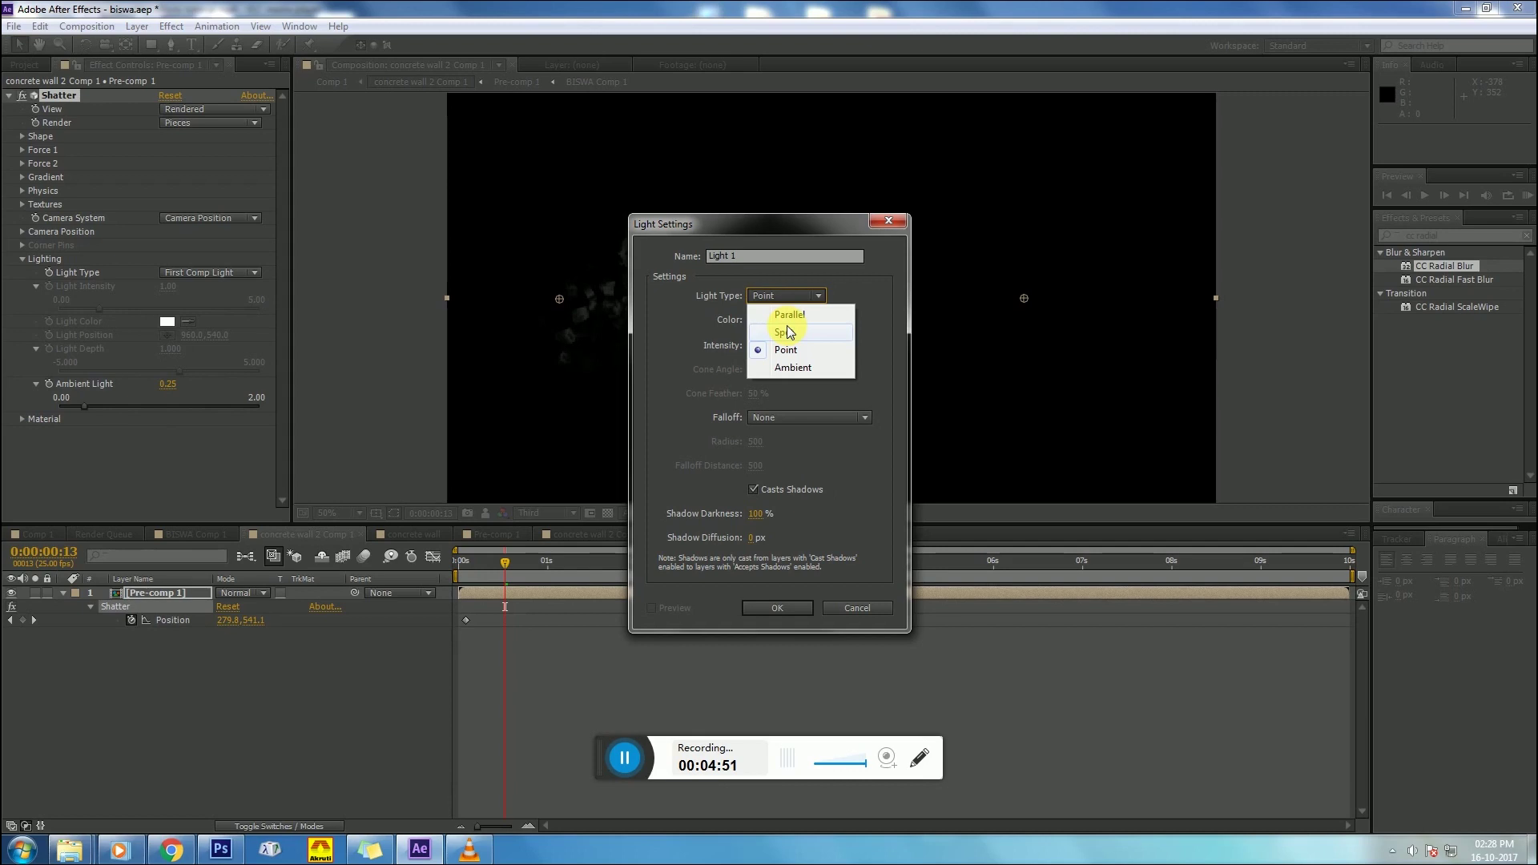
pyautogui.click(788, 351)
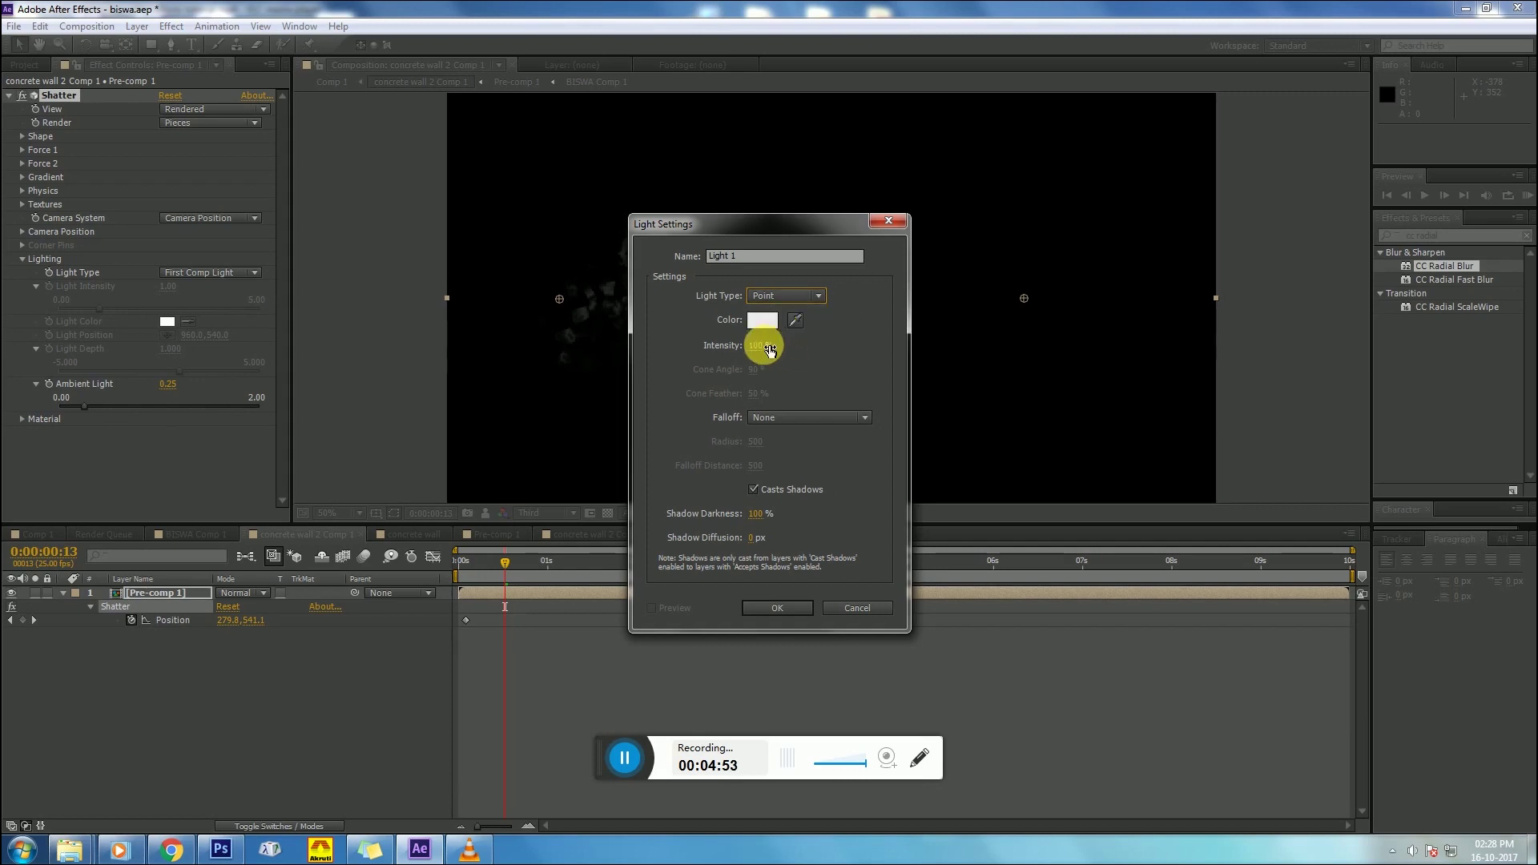
pyautogui.click(788, 605)
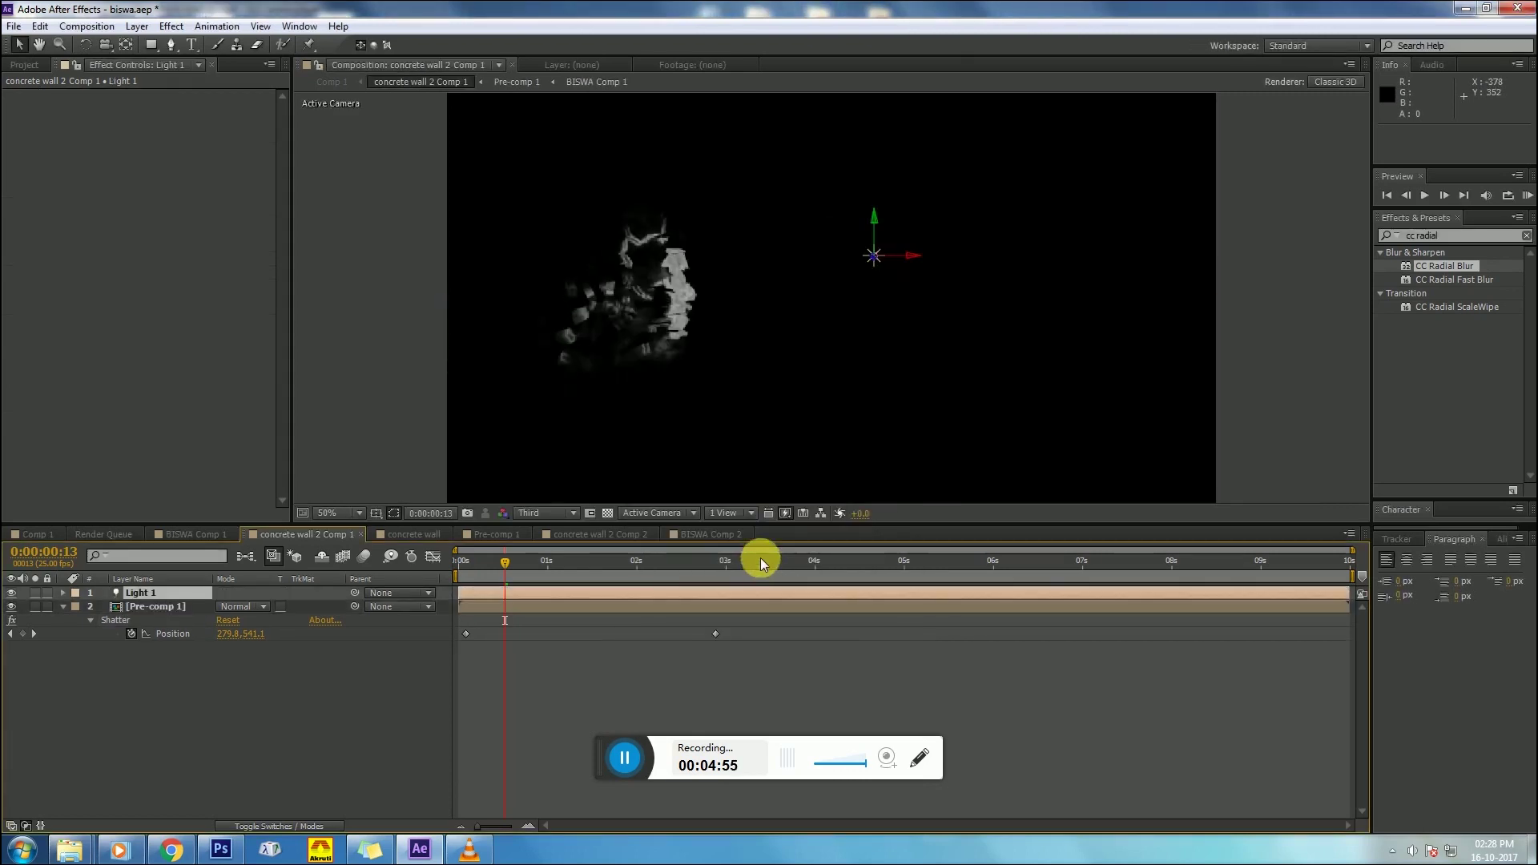
# Step: Move Light 1 well above the frame to about 1040, -816, -666.7 and check the lit pieces at 0:00:01:06
pyautogui.scroll(-1, 831, 311)
pyautogui.moveTo(838, 288); pyautogui.dragTo(853, 80)
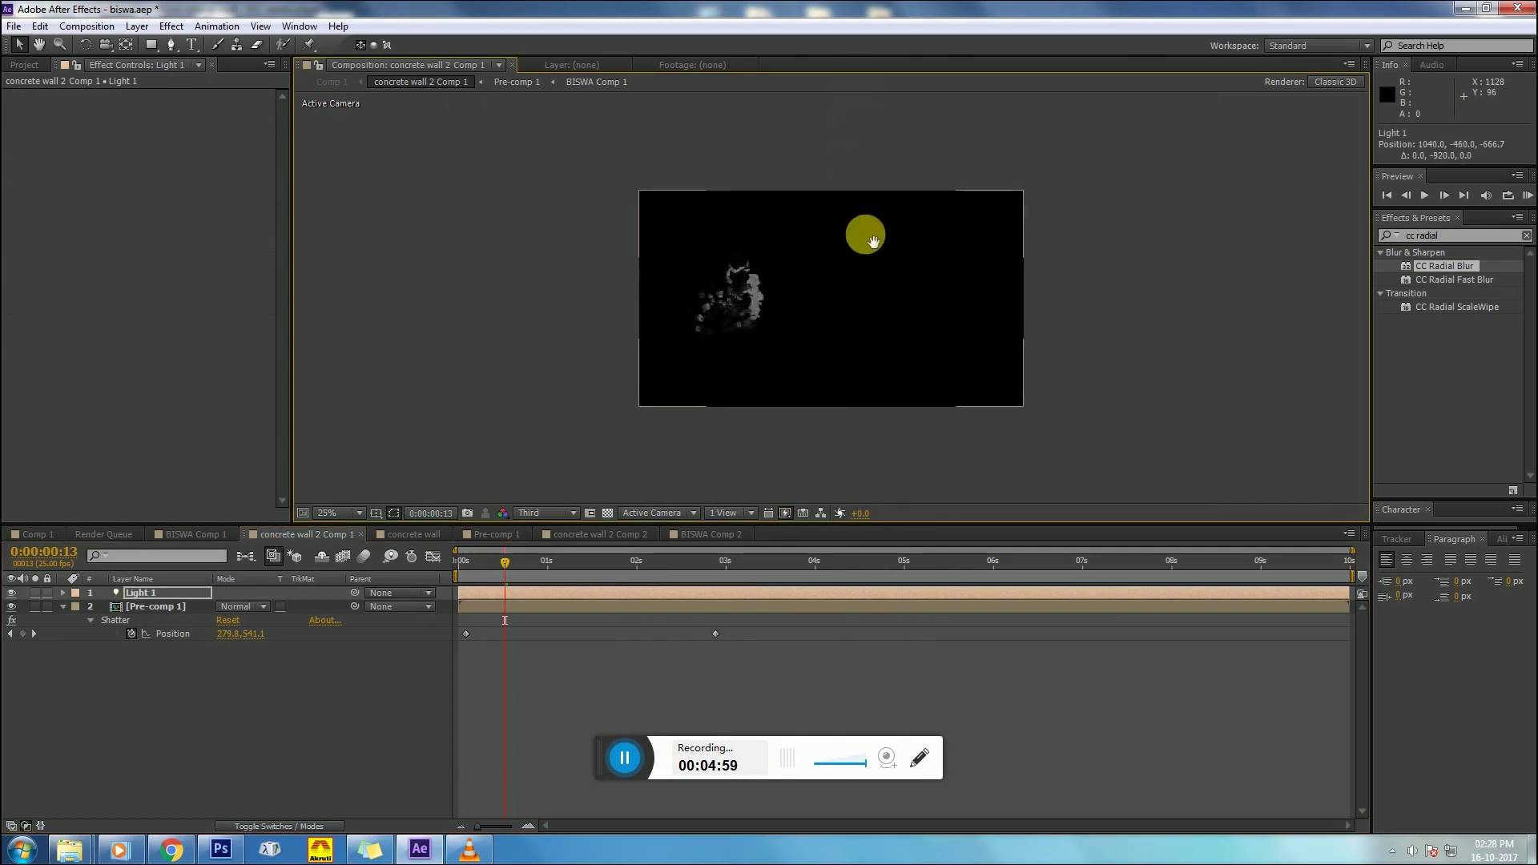
pyautogui.moveTo(865, 230); pyautogui.dragTo(872, 352)
pyautogui.moveTo(852, 157); pyautogui.dragTo(851, 70)
pyautogui.moveTo(495, 565); pyautogui.dragTo(569, 569)
pyautogui.press('.')
pyautogui.scroll(-6, 713, 488)
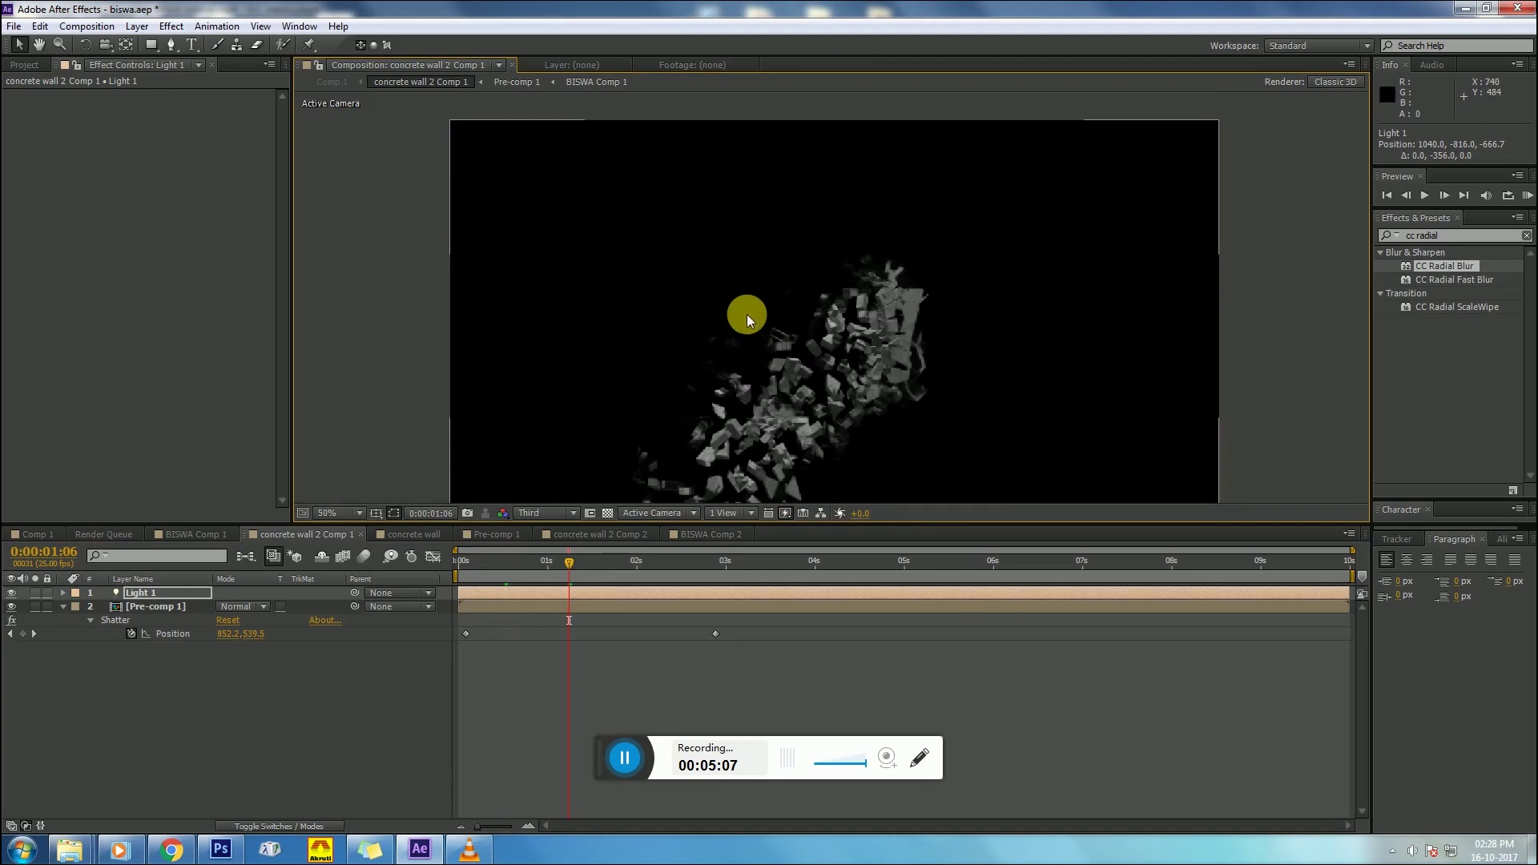
# Step: Set Light 1's intensity to 141% and its shadow darkness to 89%
pyautogui.click(62, 592)
pyautogui.click(77, 619)
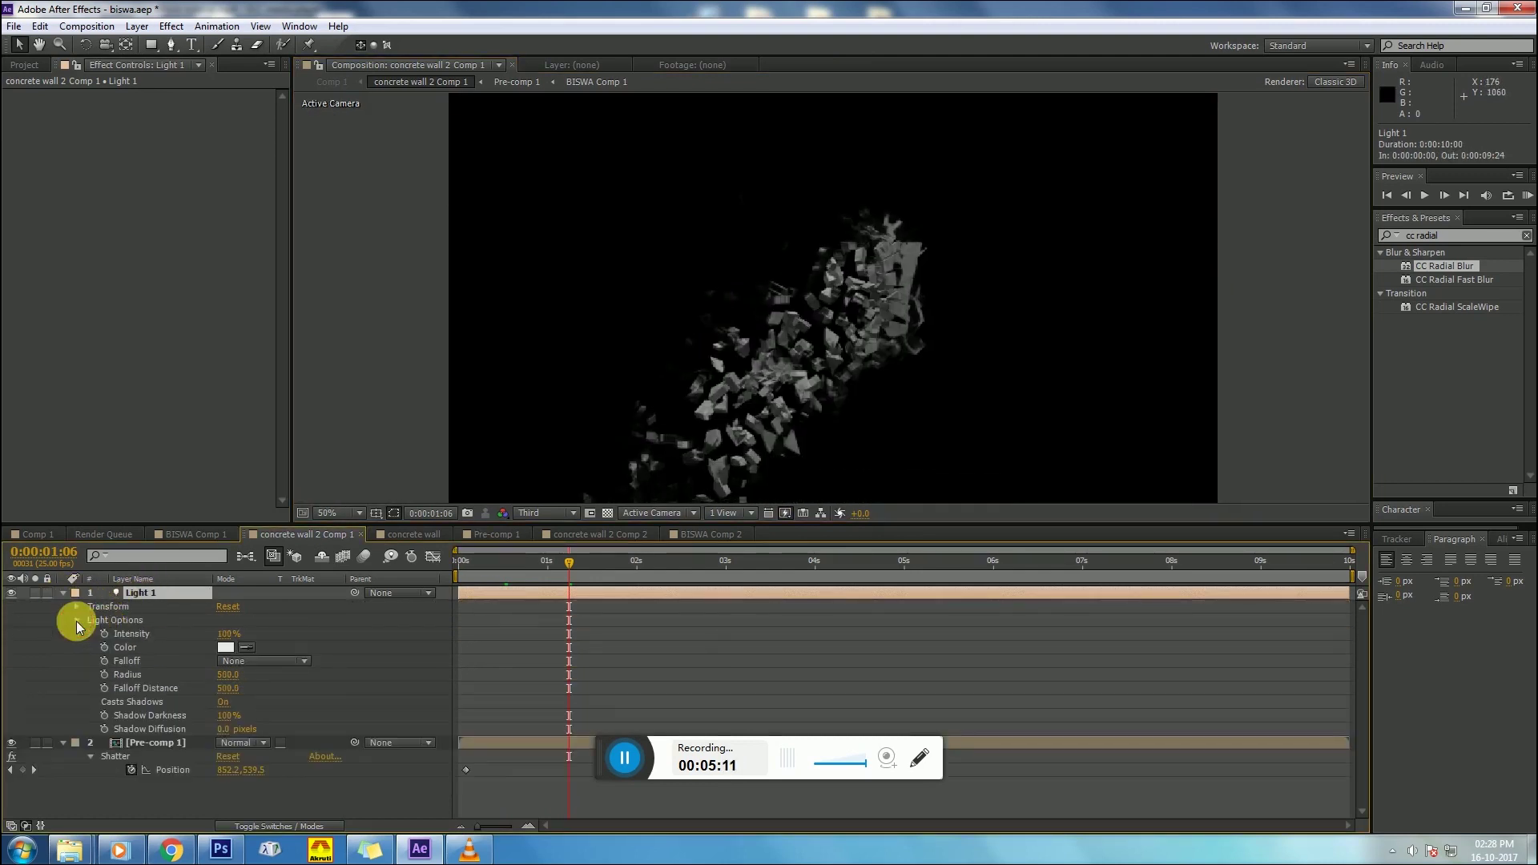
pyautogui.moveTo(224, 634); pyautogui.dragTo(258, 638)
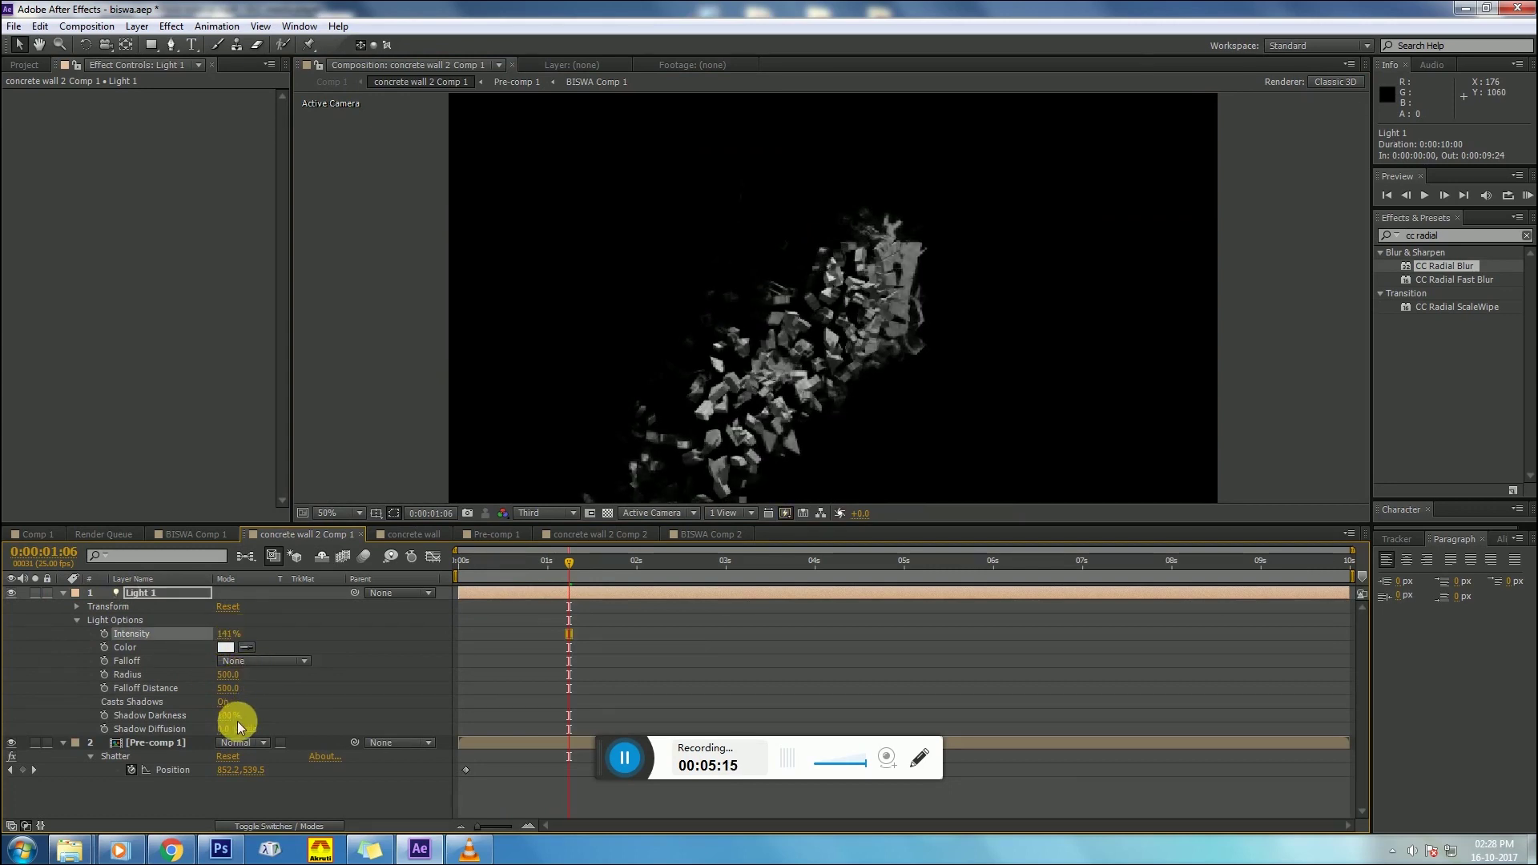
pyautogui.moveTo(232, 718); pyautogui.dragTo(302, 714)
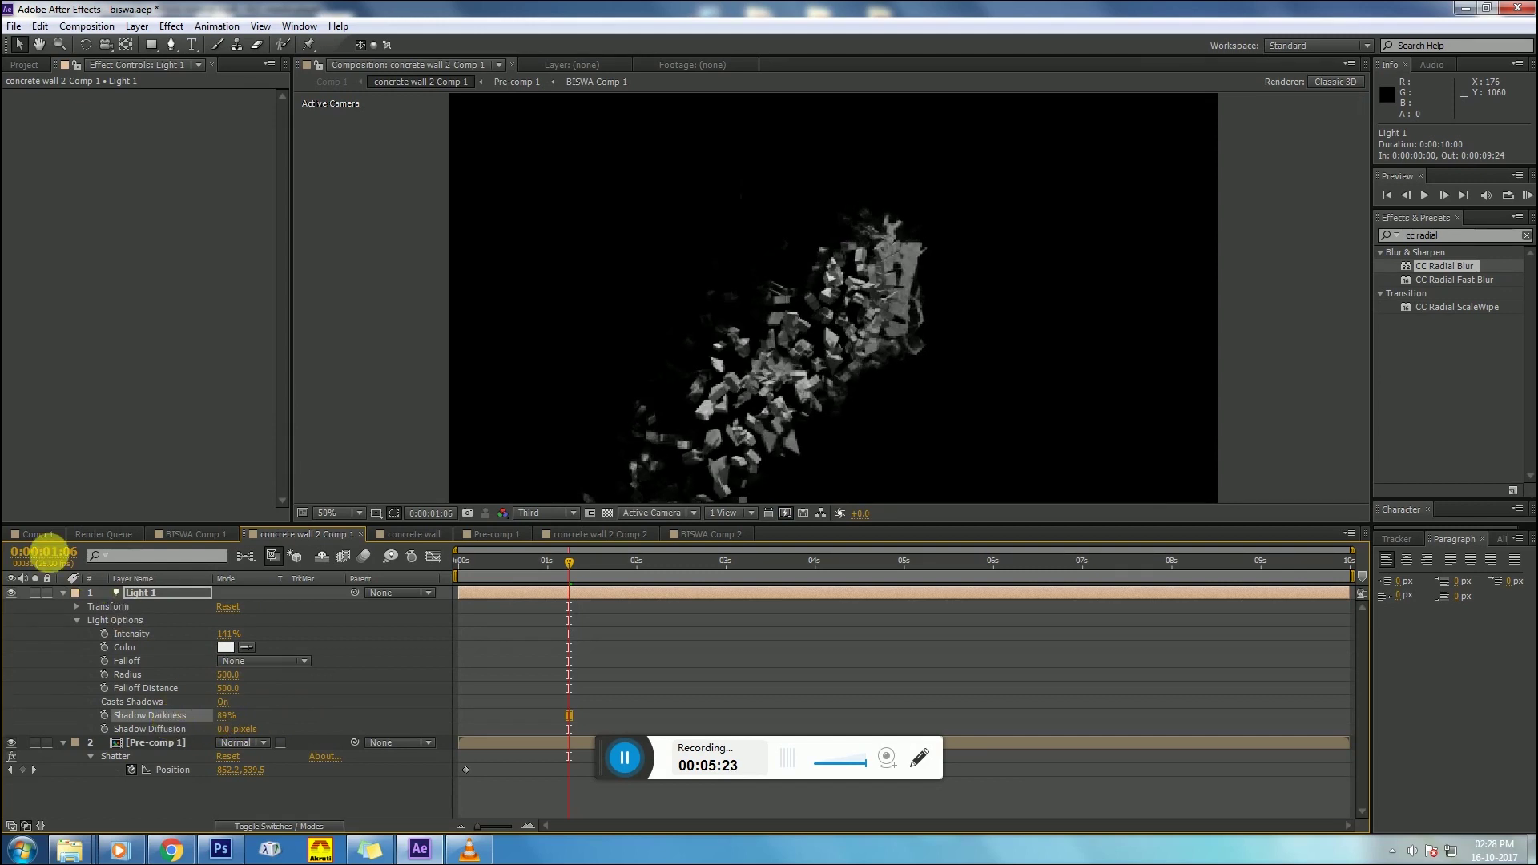
# Step: Play Comp 1 from the start and scrub to 0:00:01:02 to check the lighting on the falling pieces
pyautogui.click(32, 534)
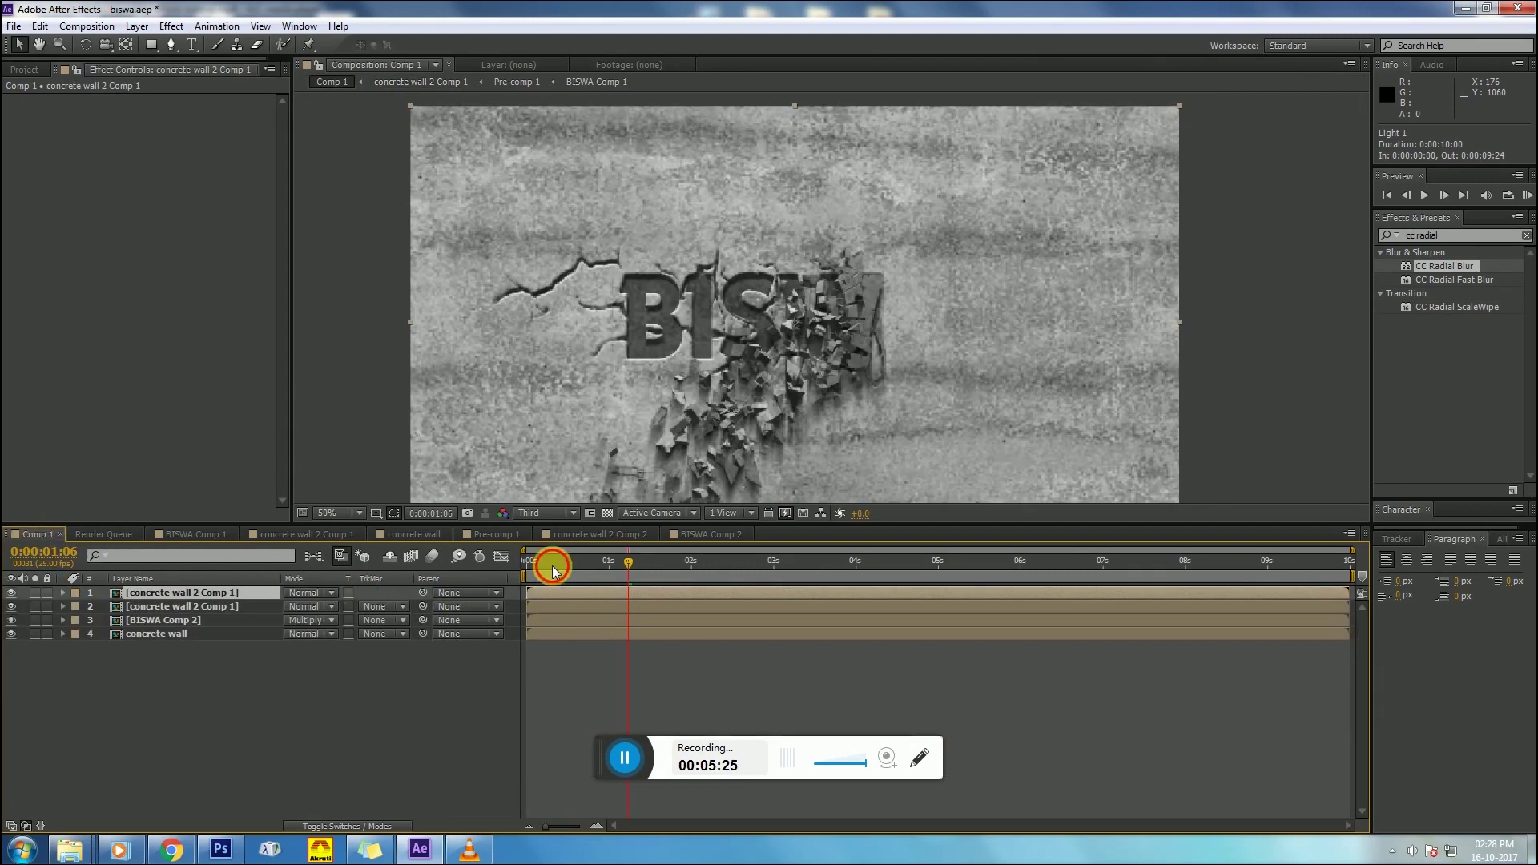
pyautogui.moveTo(553, 570); pyautogui.dragTo(530, 565)
pyautogui.press('space')
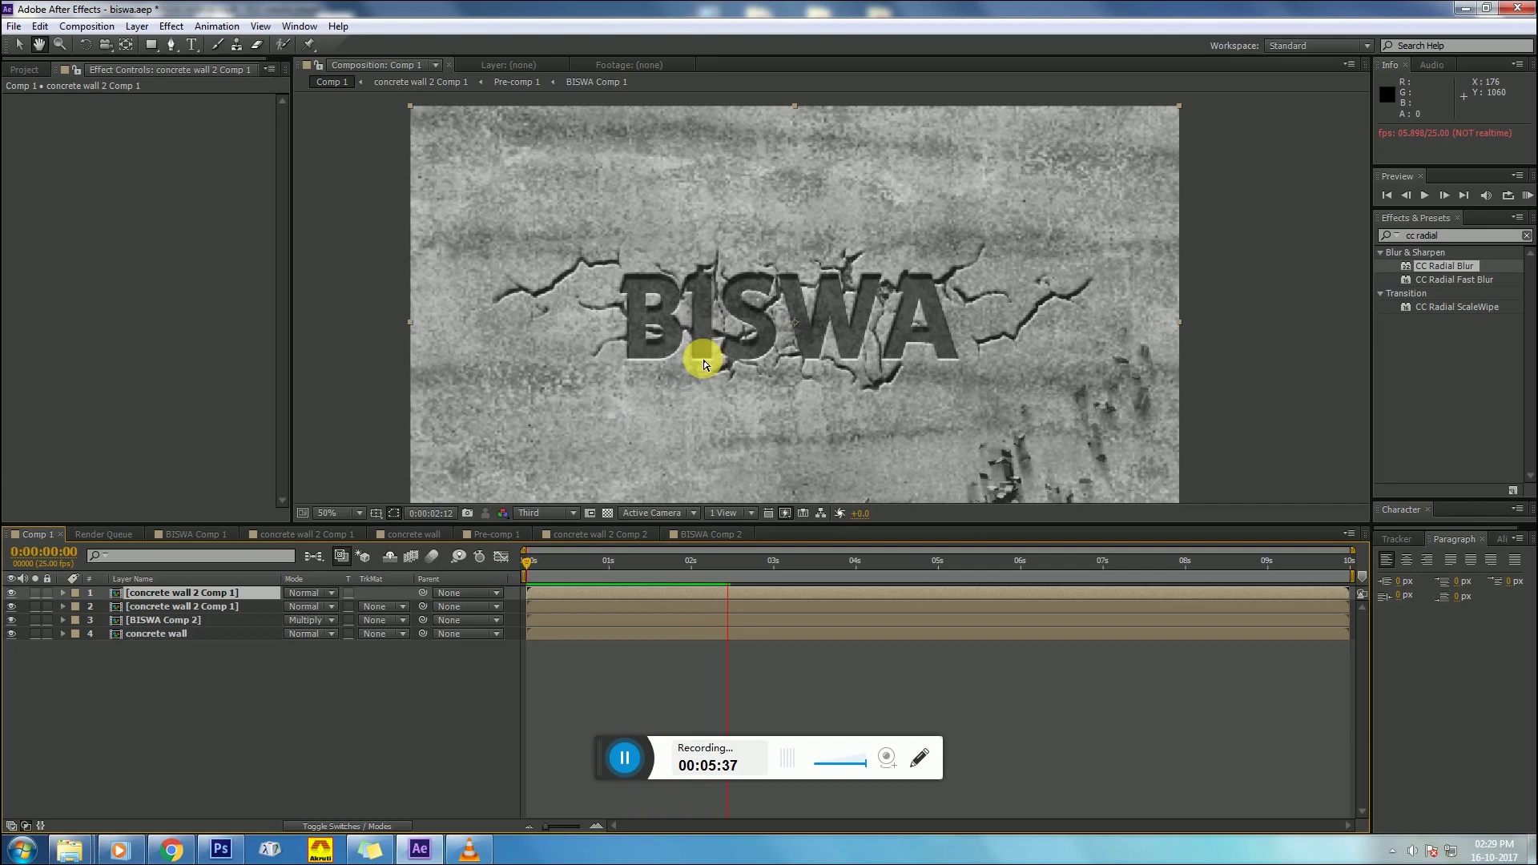
pyautogui.press('space')
pyautogui.press(',')
pyautogui.press('.')
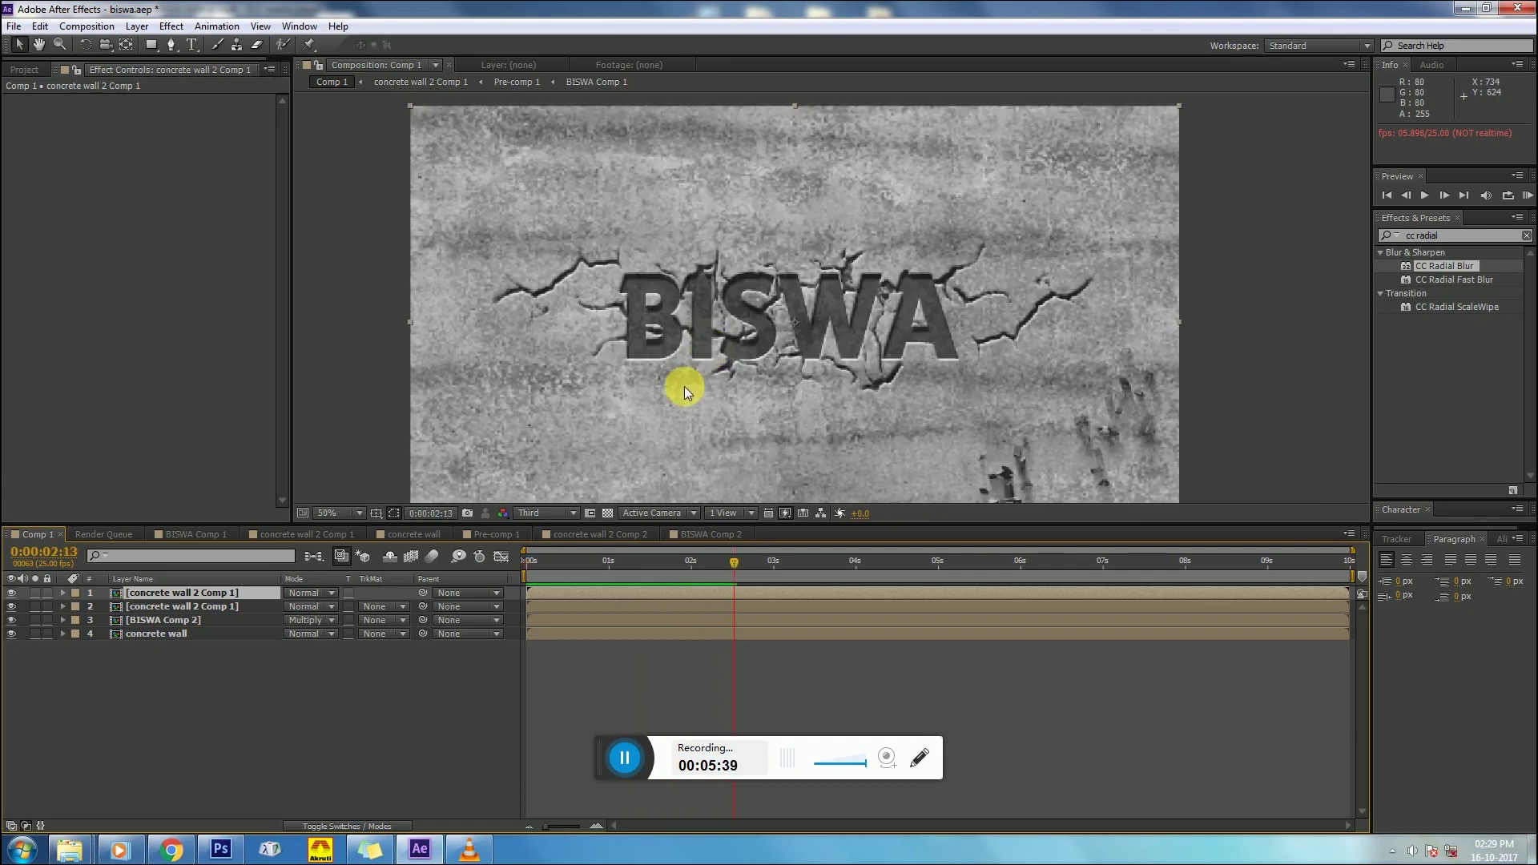
pyautogui.moveTo(548, 566); pyautogui.dragTo(615, 568)
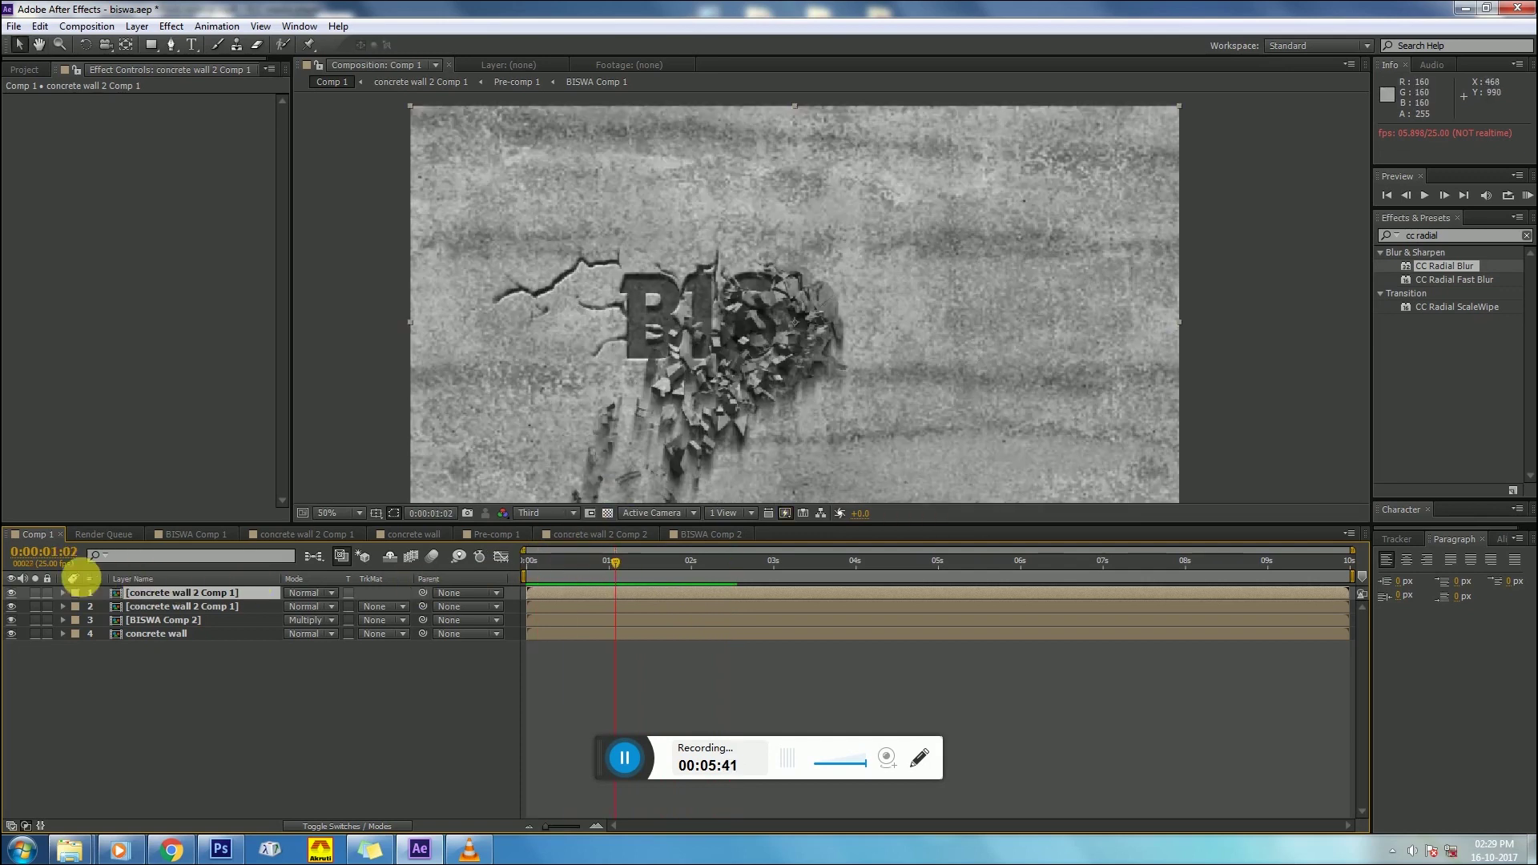
# Step: Reopen the upper concrete wall 2 Comp 1 layer's composition and raise Light 1's intensity to about 192%
pyautogui.doubleClick(146, 599)
pyautogui.click(570, 564)
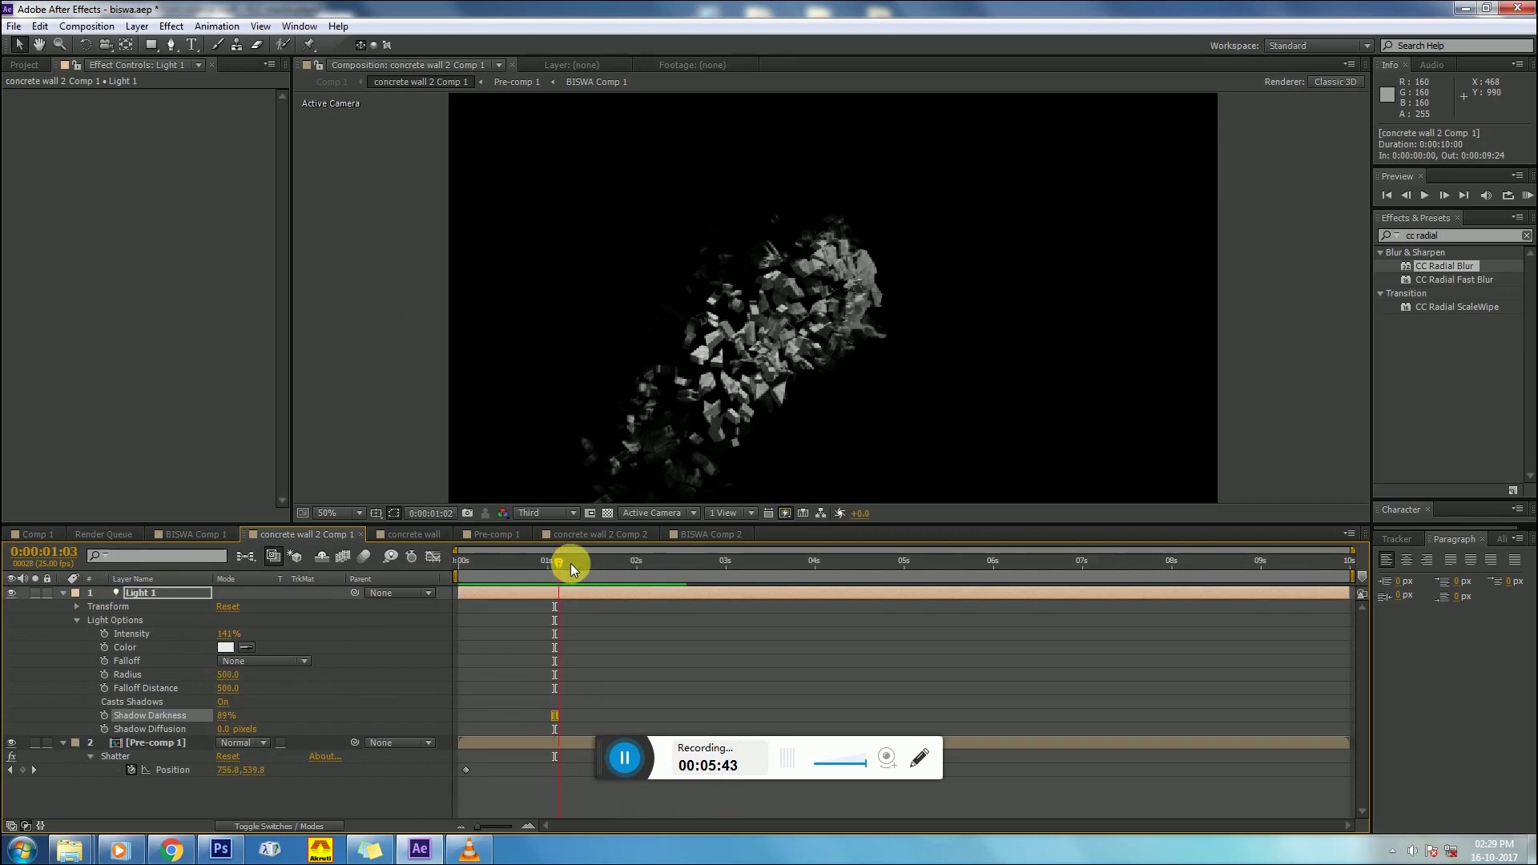
pyautogui.moveTo(226, 634); pyautogui.dragTo(291, 621)
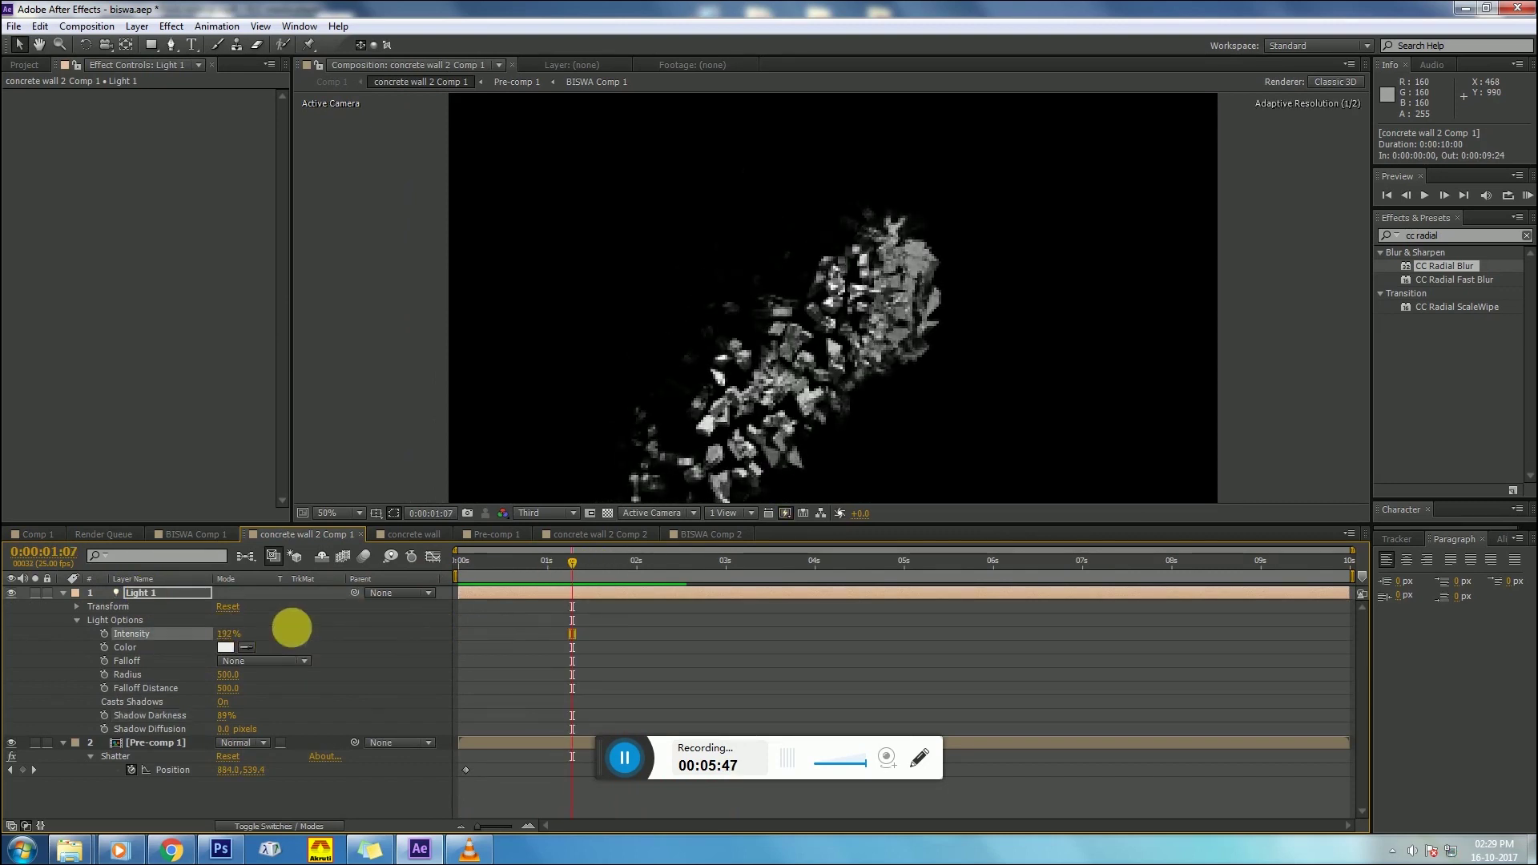
# Step: Preview Comp 1 from 0:00:01:14 and inspect the brighter pieces and their shadow at 0:00:02:01
pyautogui.click(27, 533)
pyautogui.moveTo(535, 569); pyautogui.dragTo(654, 570)
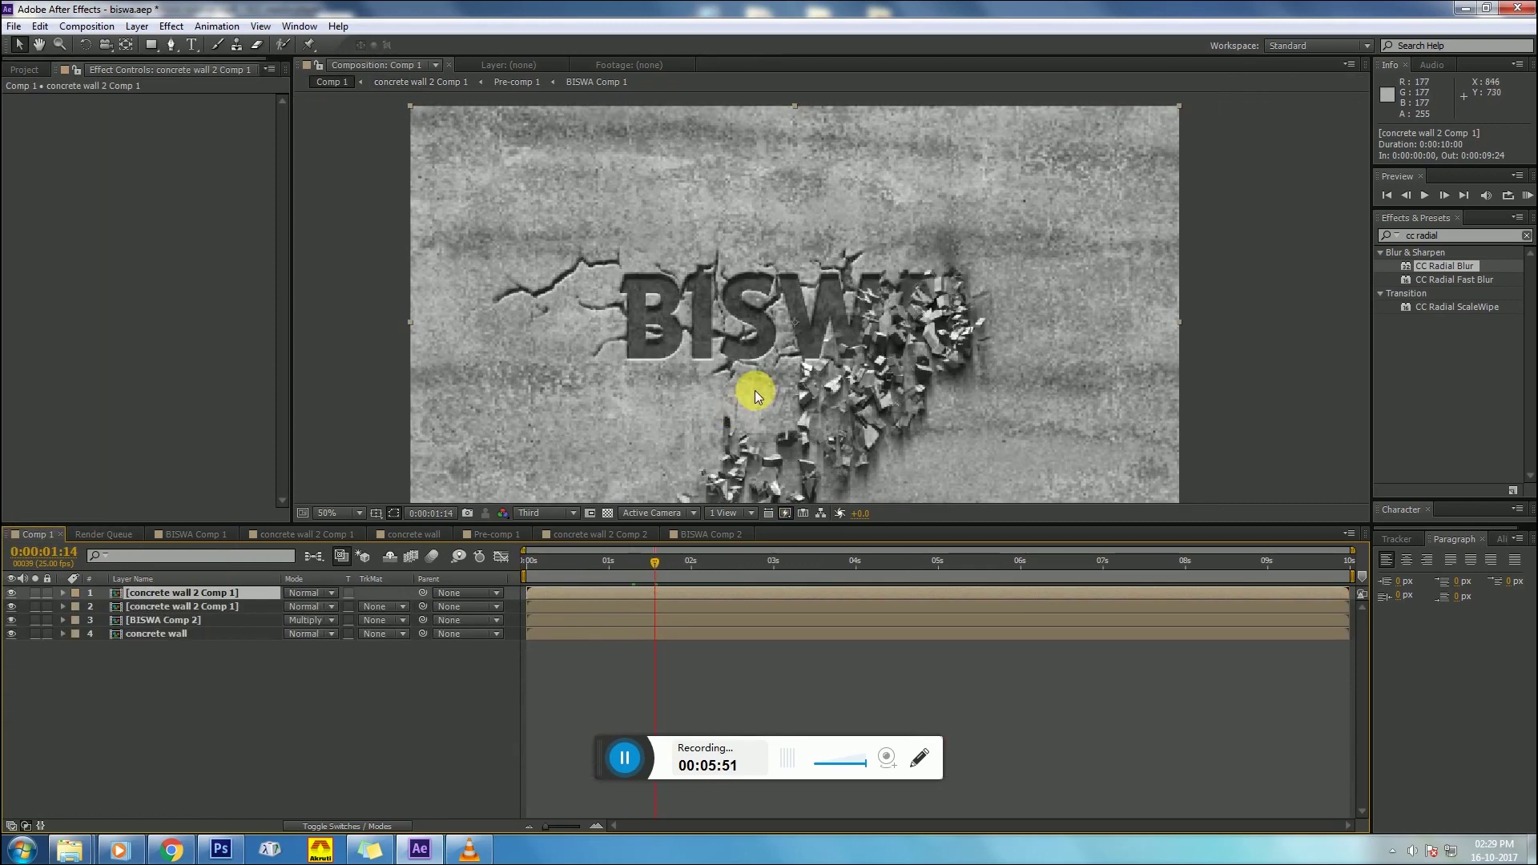
pyautogui.press(',')
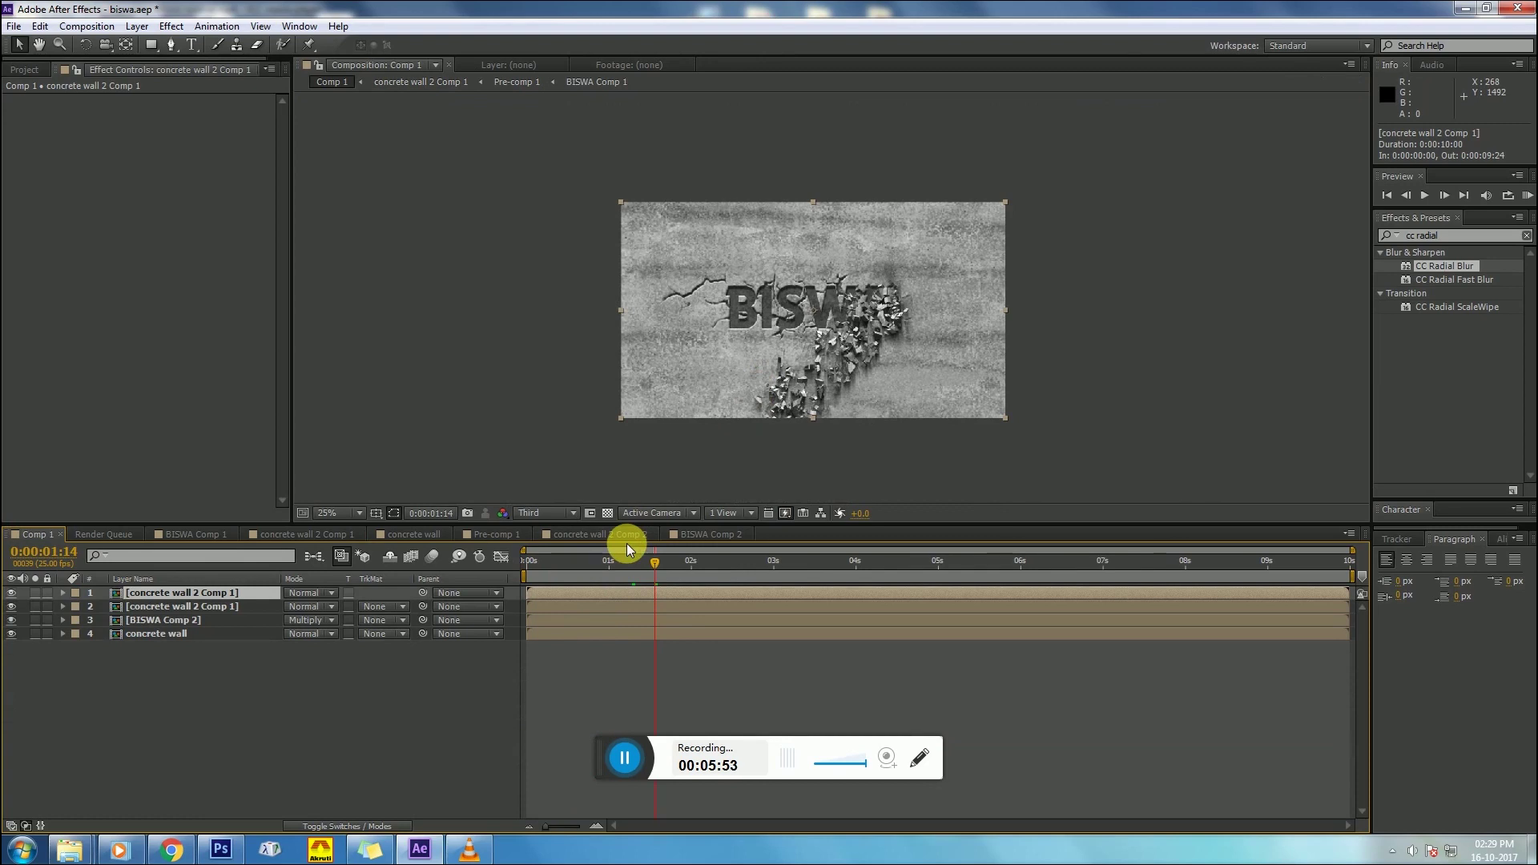
pyautogui.press('space')
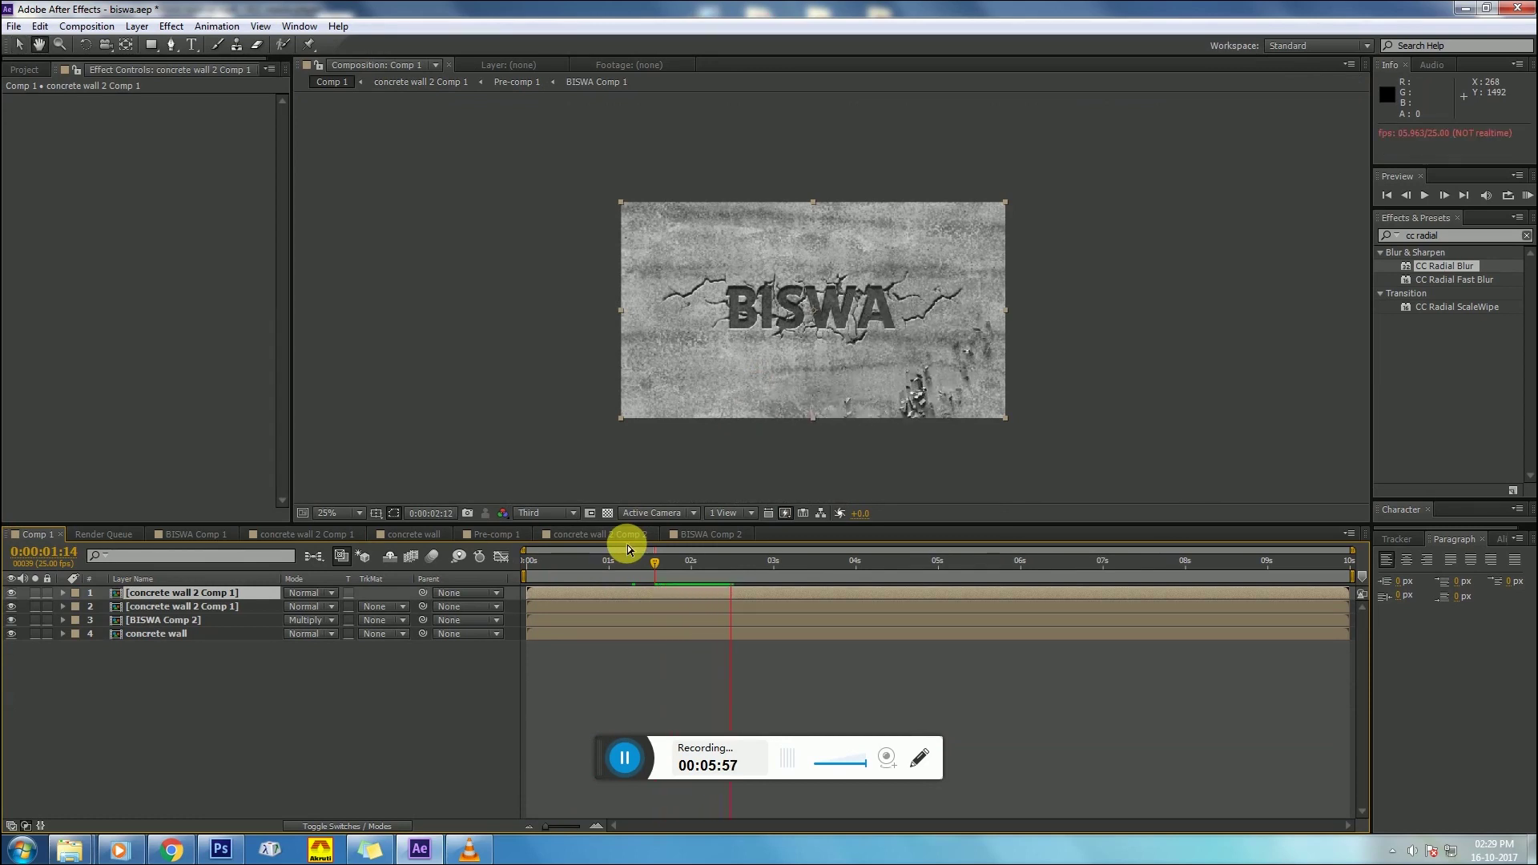
pyautogui.press('space')
pyautogui.press('pagedown')
pyautogui.moveTo(665, 564); pyautogui.dragTo(694, 564)
pyautogui.scroll(2, 713, 385)
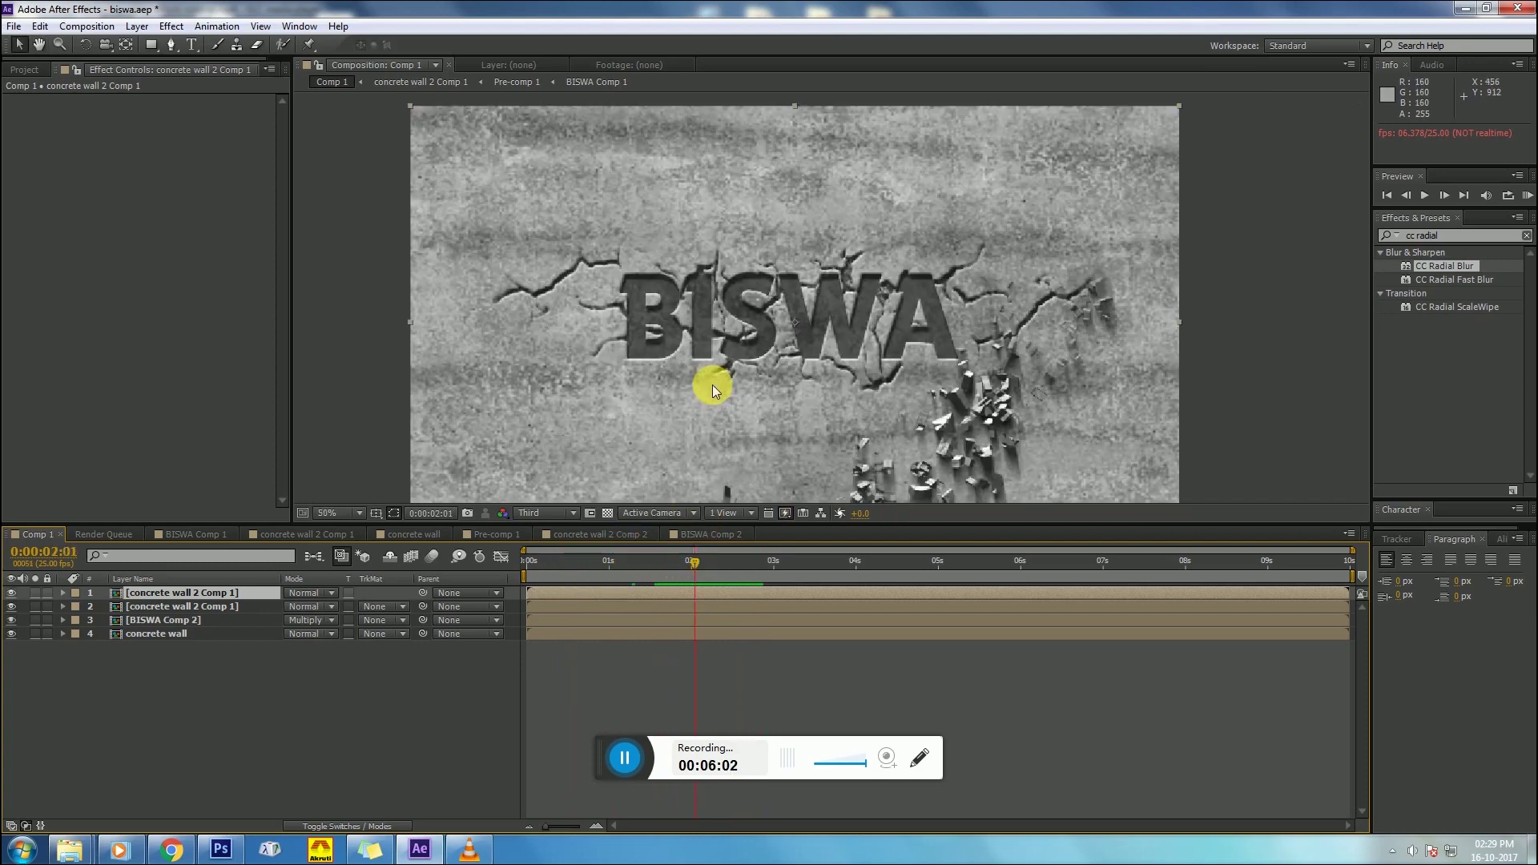
# Step: Reduce the shadow layer's CC Radial Blur amount to 5 and scrub to 0:00:01:24 to check the shadow
pyautogui.click(152, 606)
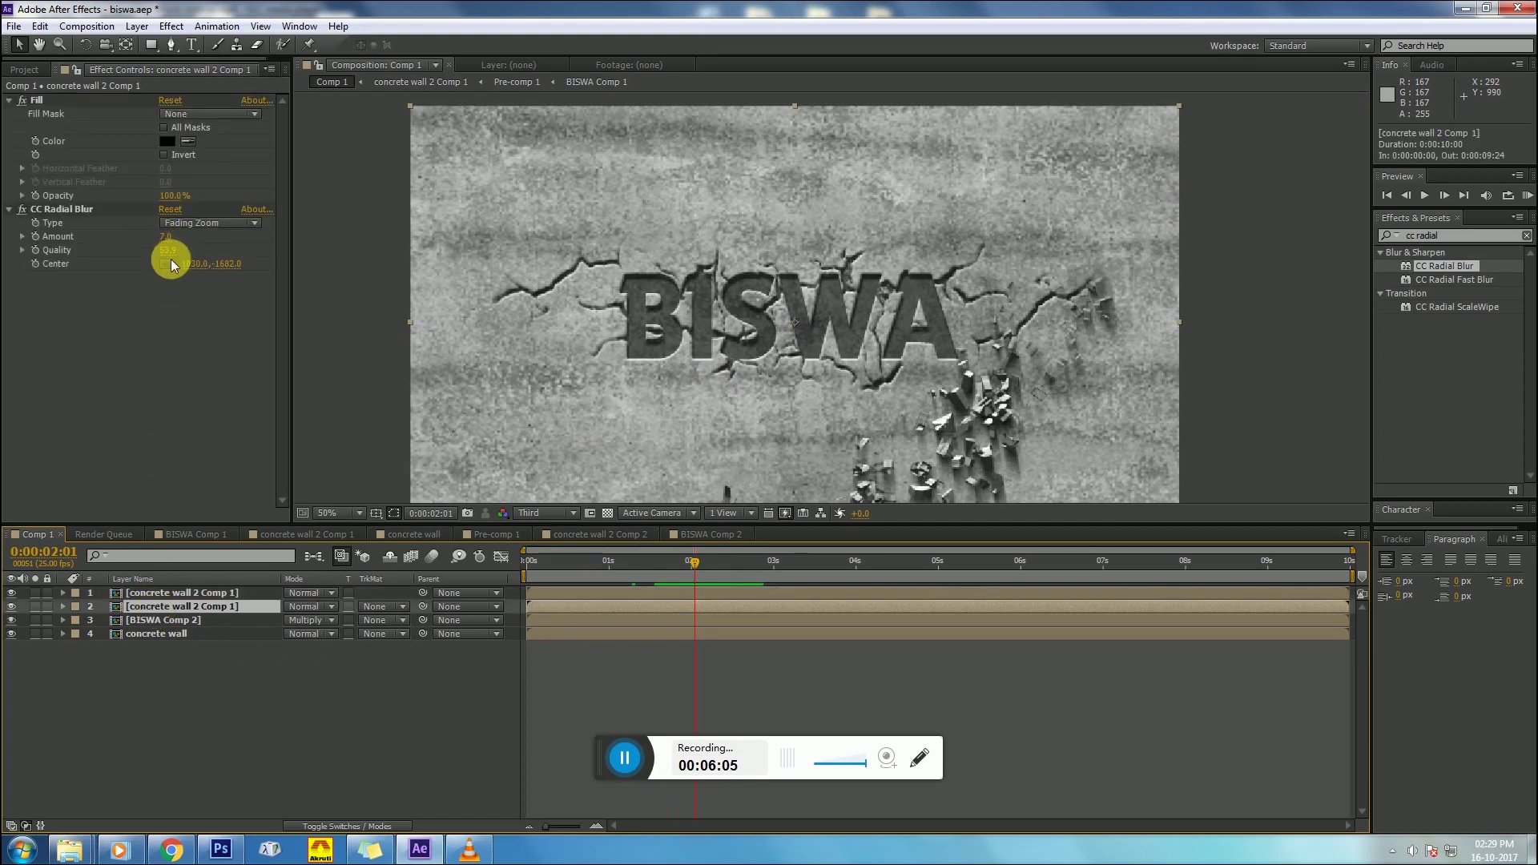
pyautogui.moveTo(158, 251)
pyautogui.mouseDown()
pyautogui.moveTo(171, 246)
pyautogui.moveTo(161, 233)
pyautogui.mouseUp()
pyautogui.click(189, 307)
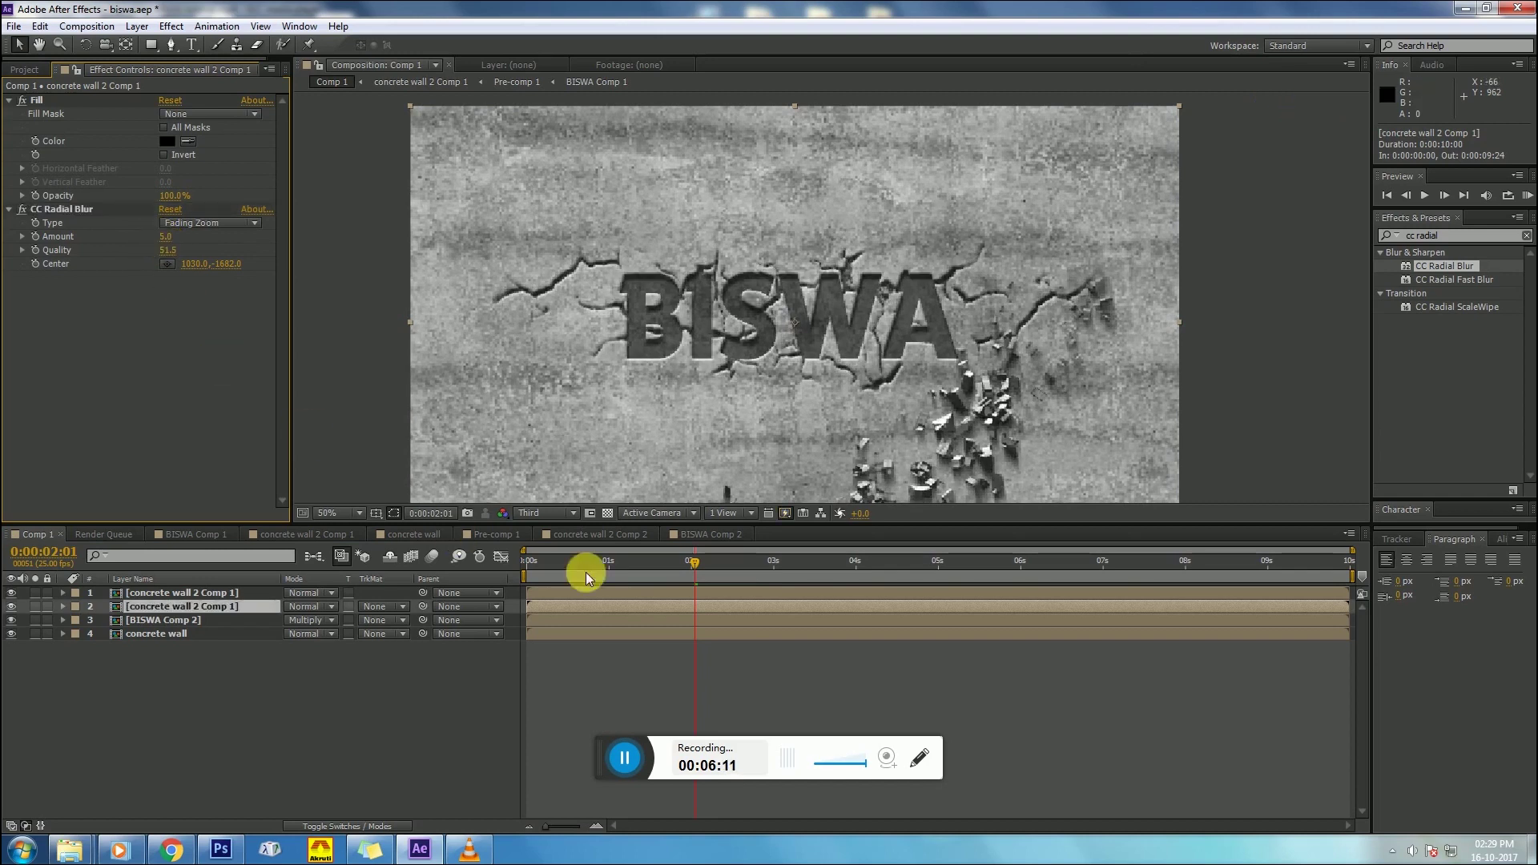
pyautogui.scroll(-2, 660, 479)
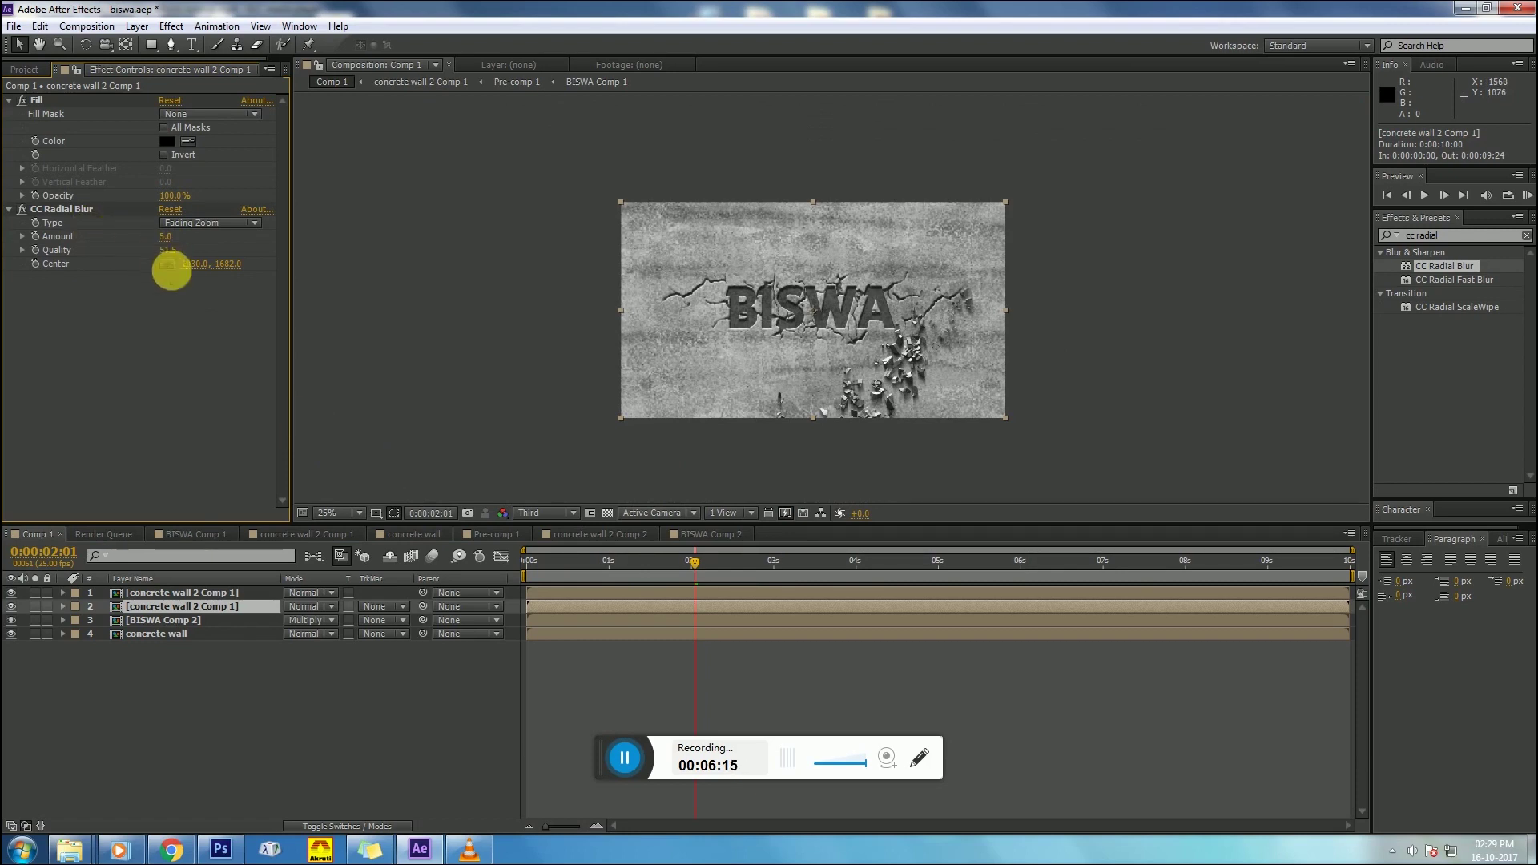
pyautogui.click(555, 562)
pyautogui.moveTo(570, 573); pyautogui.dragTo(686, 575)
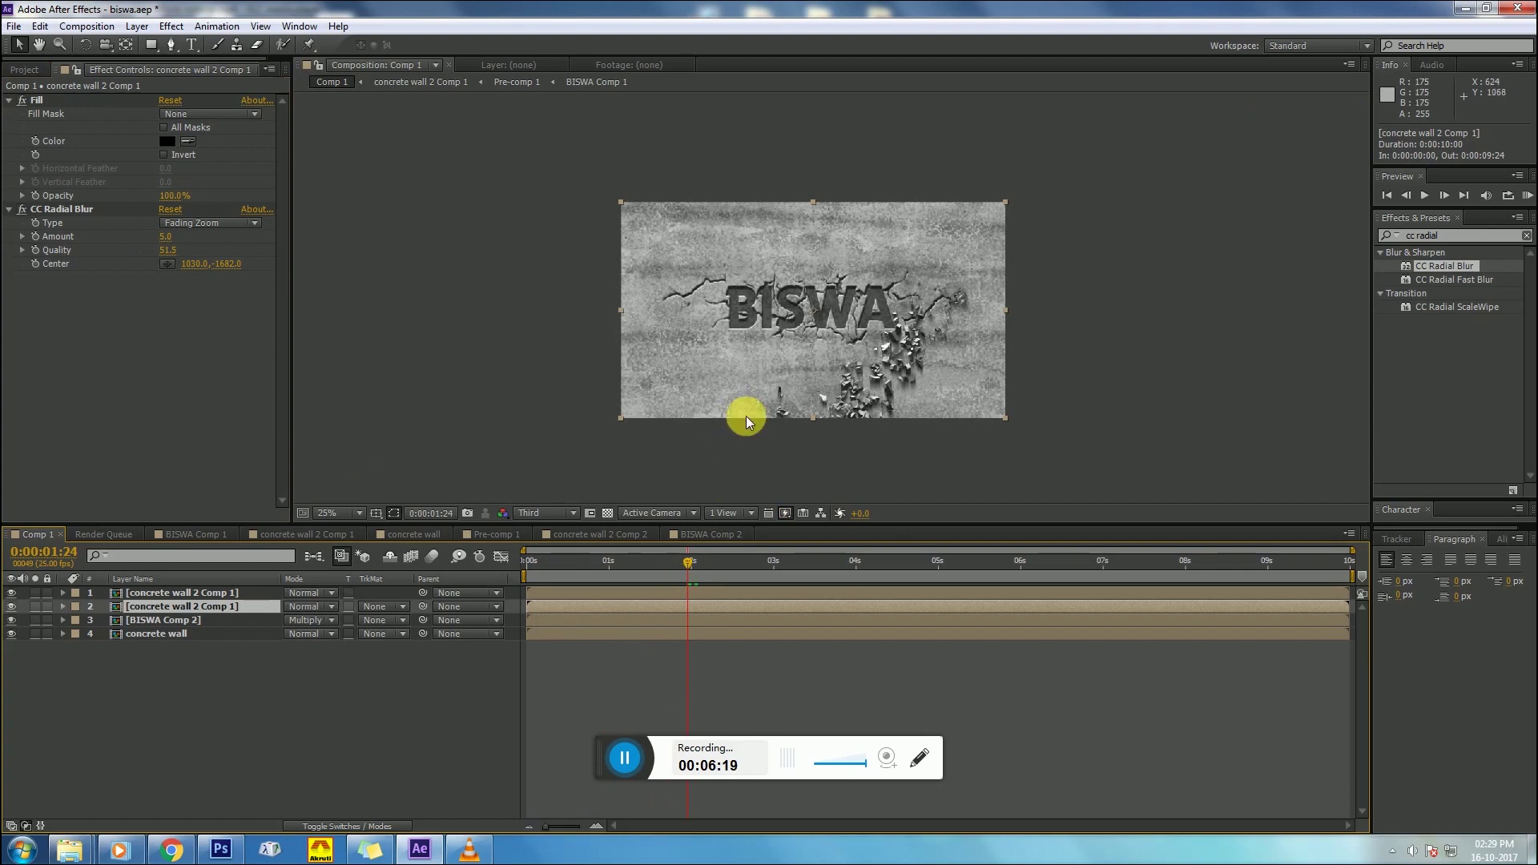